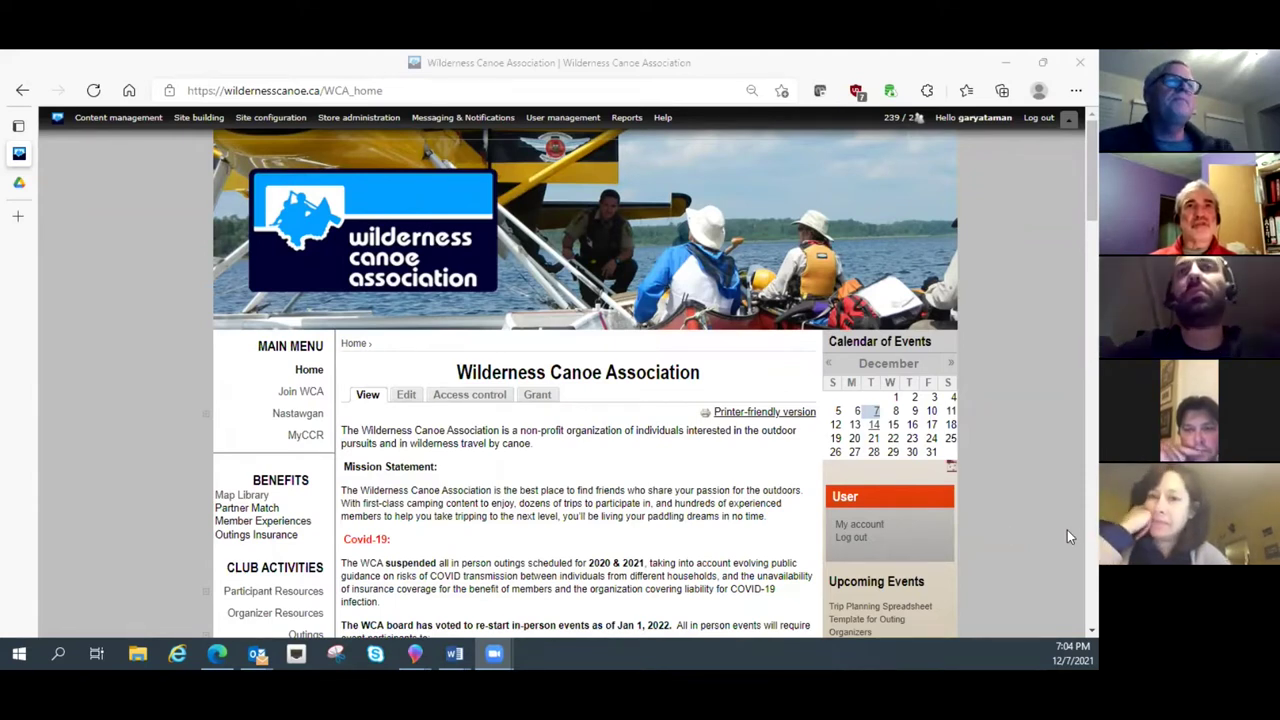
Step: Open the December 7 calendar event "Trip Planning Spreadsheet Template for Outing Organizers", review its summary, and open its full page
{"action": "left_click", "coordinate": [876, 412]}
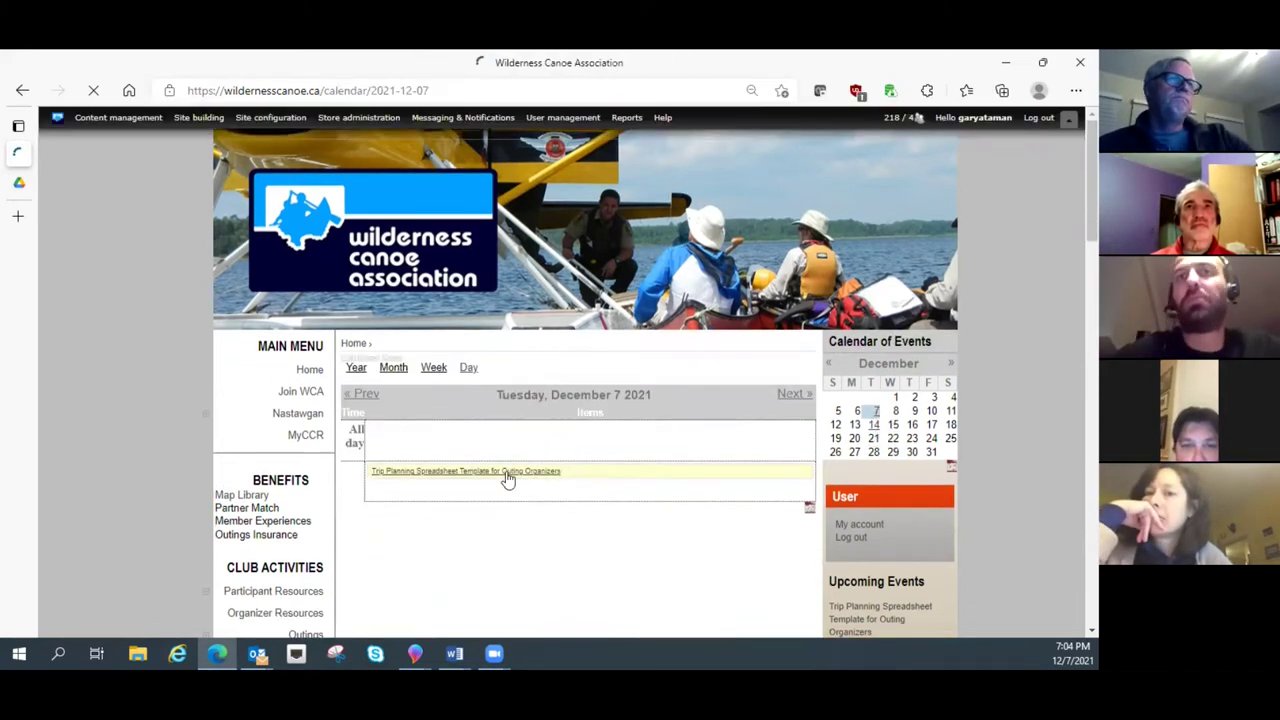
{"action": "left_click", "coordinate": [503, 471]}
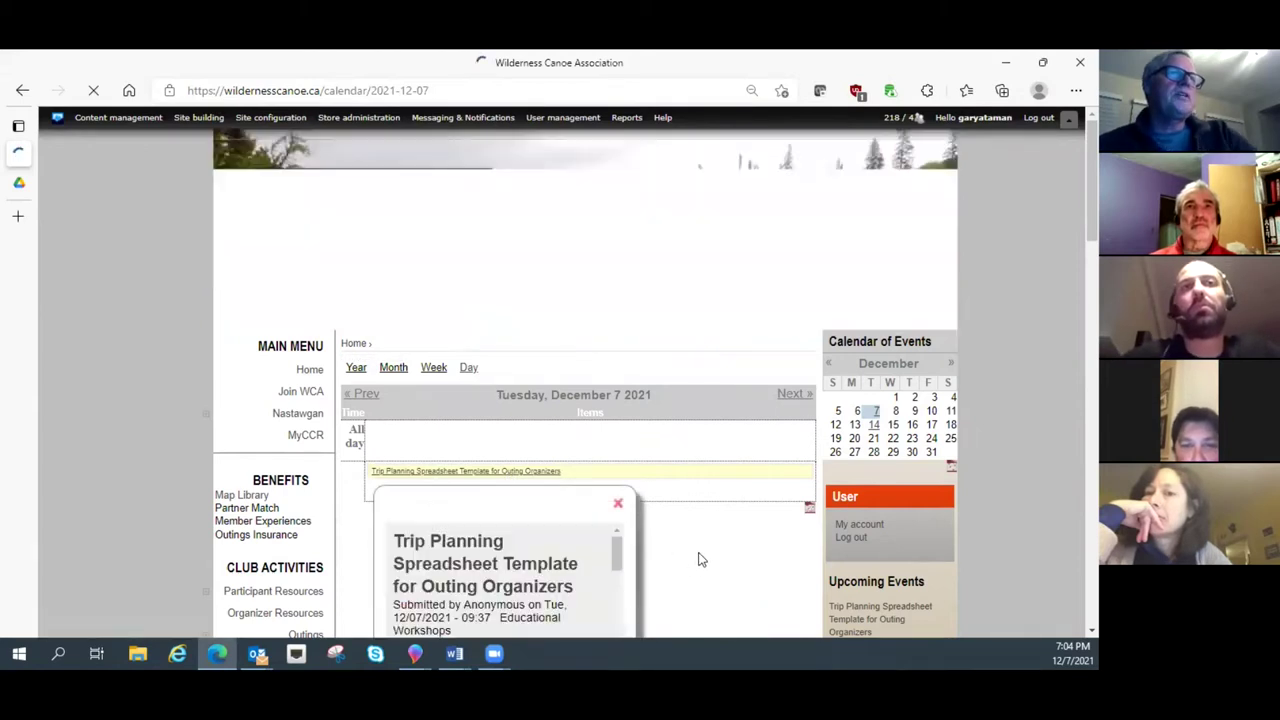
{"action": "scroll", "coordinate": [705, 558], "scroll_direction": "down", "scroll_amount": 3}
{"action": "scroll", "coordinate": [705, 559], "scroll_direction": "down", "scroll_amount": 1}
{"action": "scroll", "coordinate": [575, 400], "scroll_direction": "down", "scroll_amount": 6}
{"action": "scroll", "coordinate": [575, 403], "scroll_direction": "down", "scroll_amount": 8}
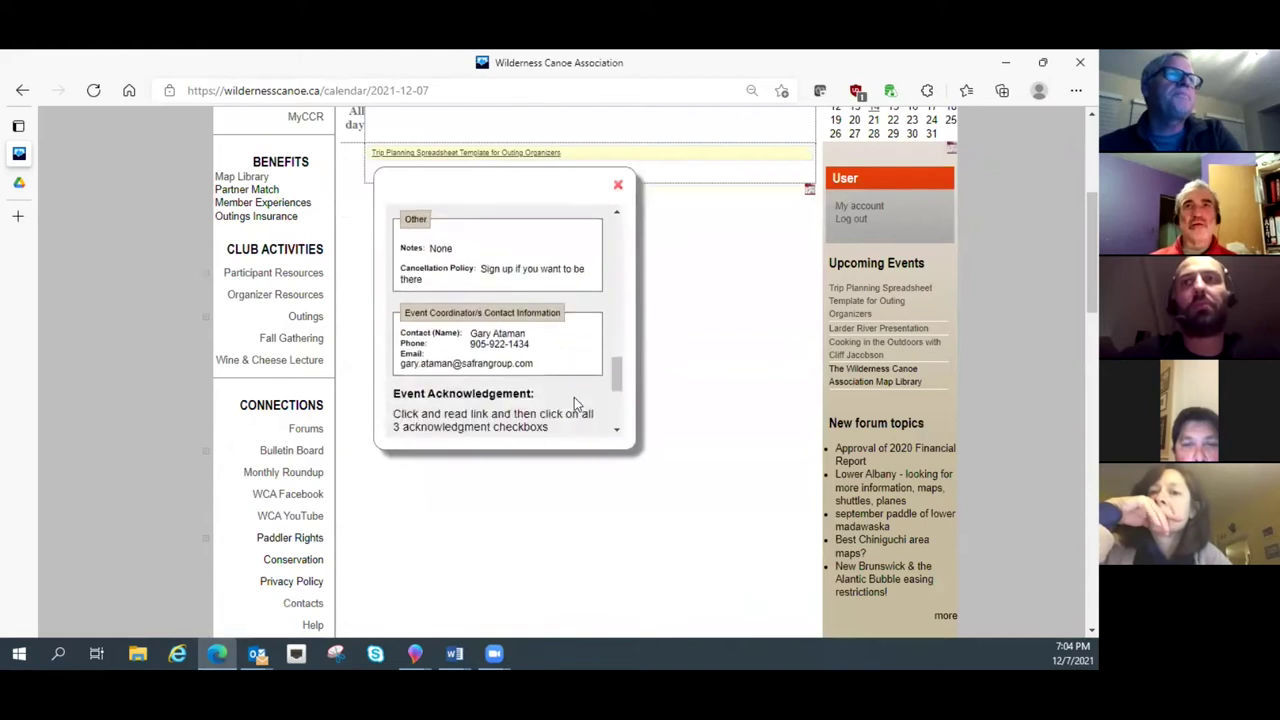
{"action": "left_click", "coordinate": [412, 420]}
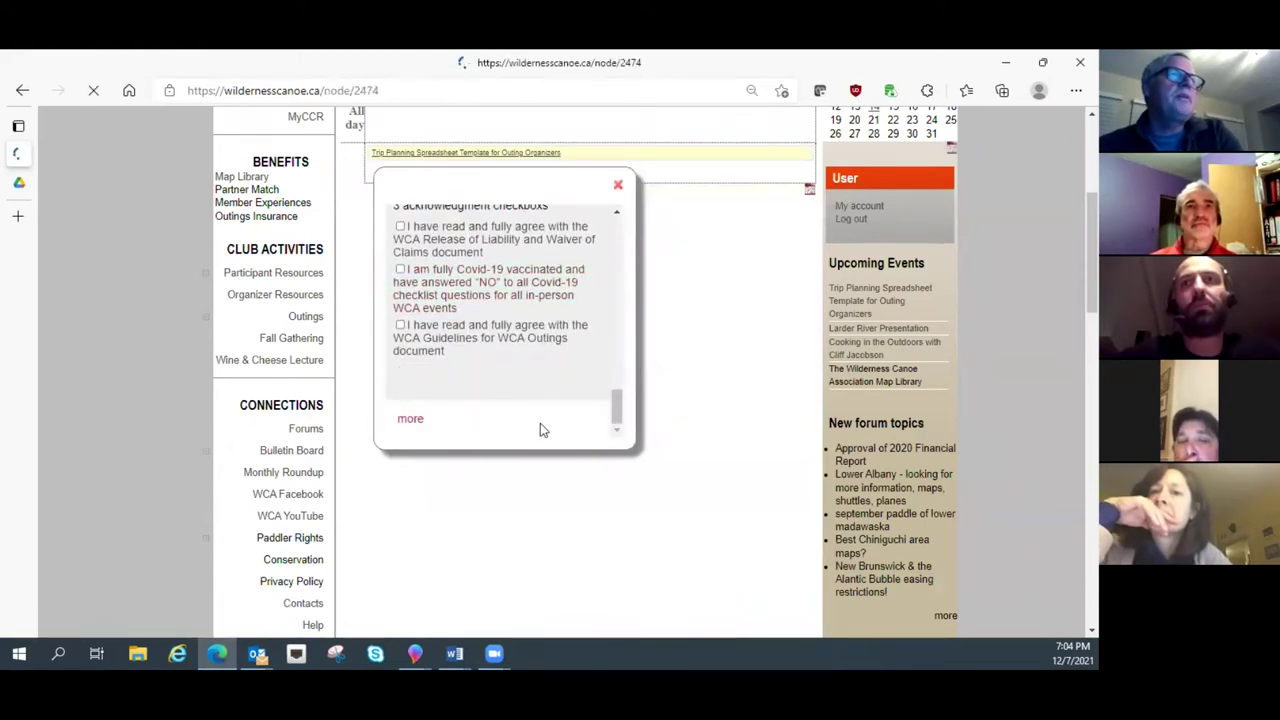
Step: Review the event page's signup information, coordinator contact section and workshop description
{"action": "scroll", "coordinate": [697, 525], "scroll_direction": "down", "scroll_amount": 5}
{"action": "scroll", "coordinate": [695, 518], "scroll_direction": "down", "scroll_amount": 10}
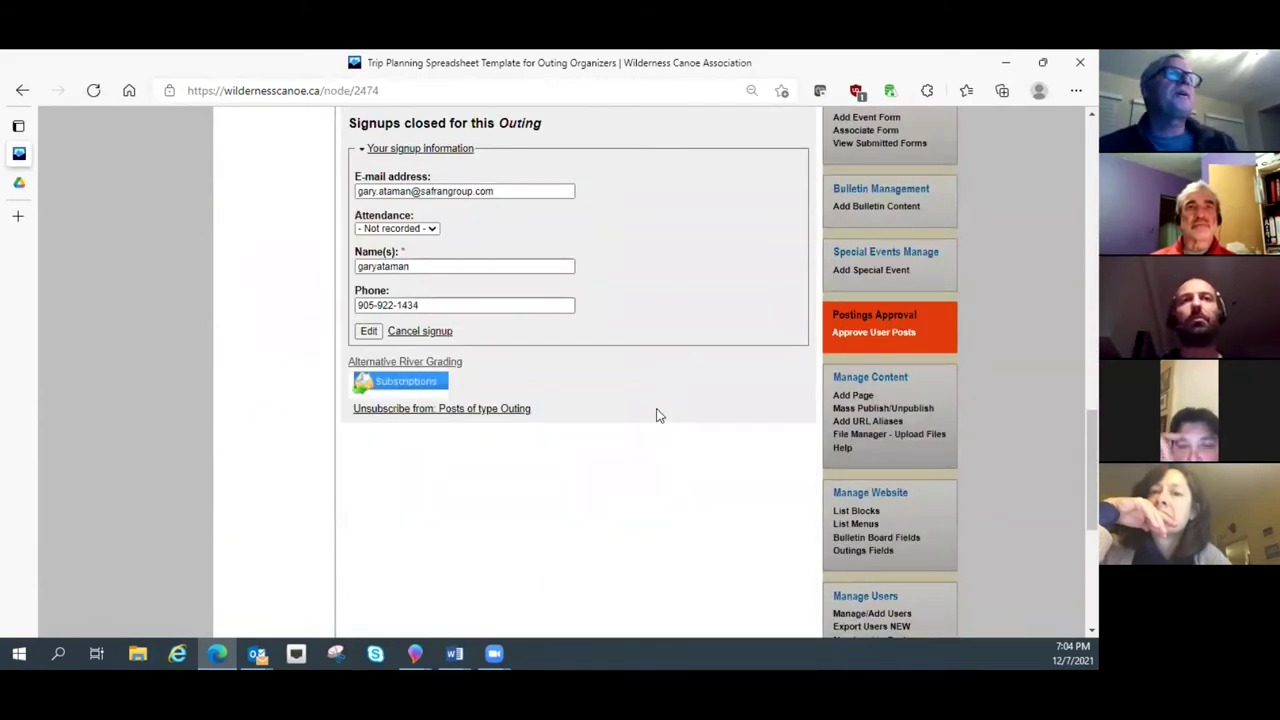
{"action": "scroll", "coordinate": [657, 415], "scroll_direction": "up", "scroll_amount": 10}
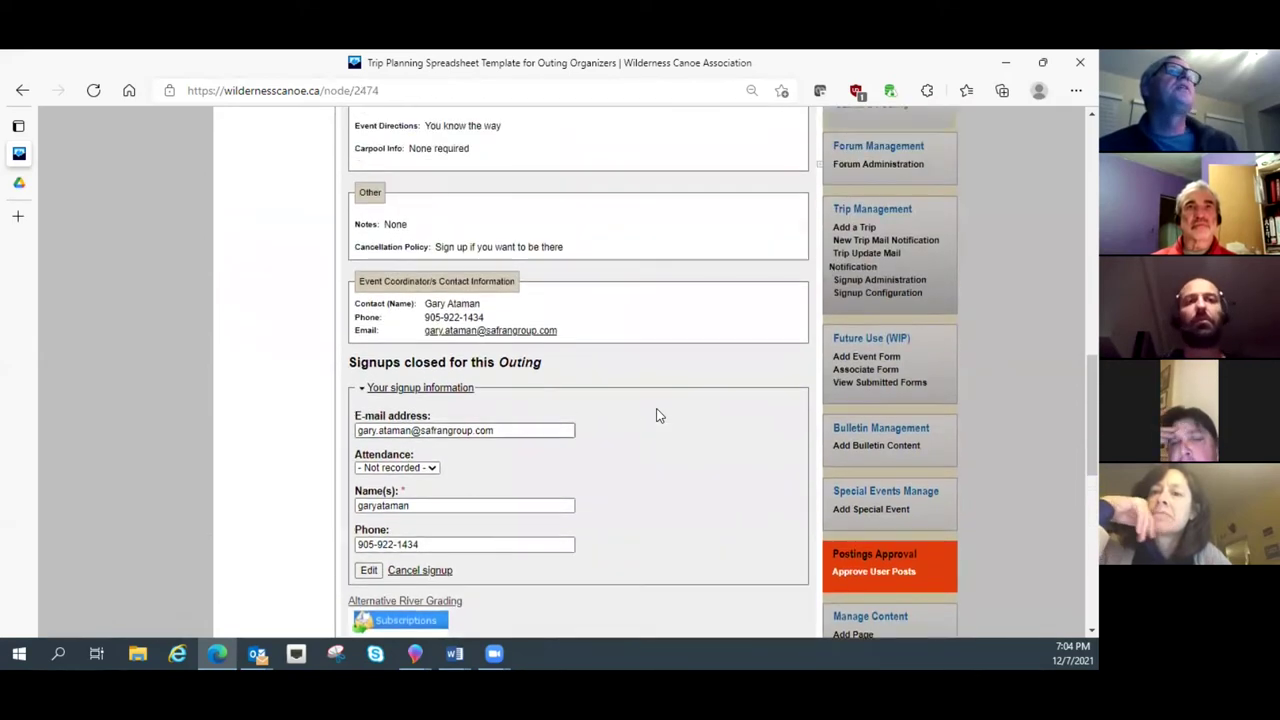
{"action": "scroll", "coordinate": [657, 415], "scroll_direction": "up", "scroll_amount": 5}
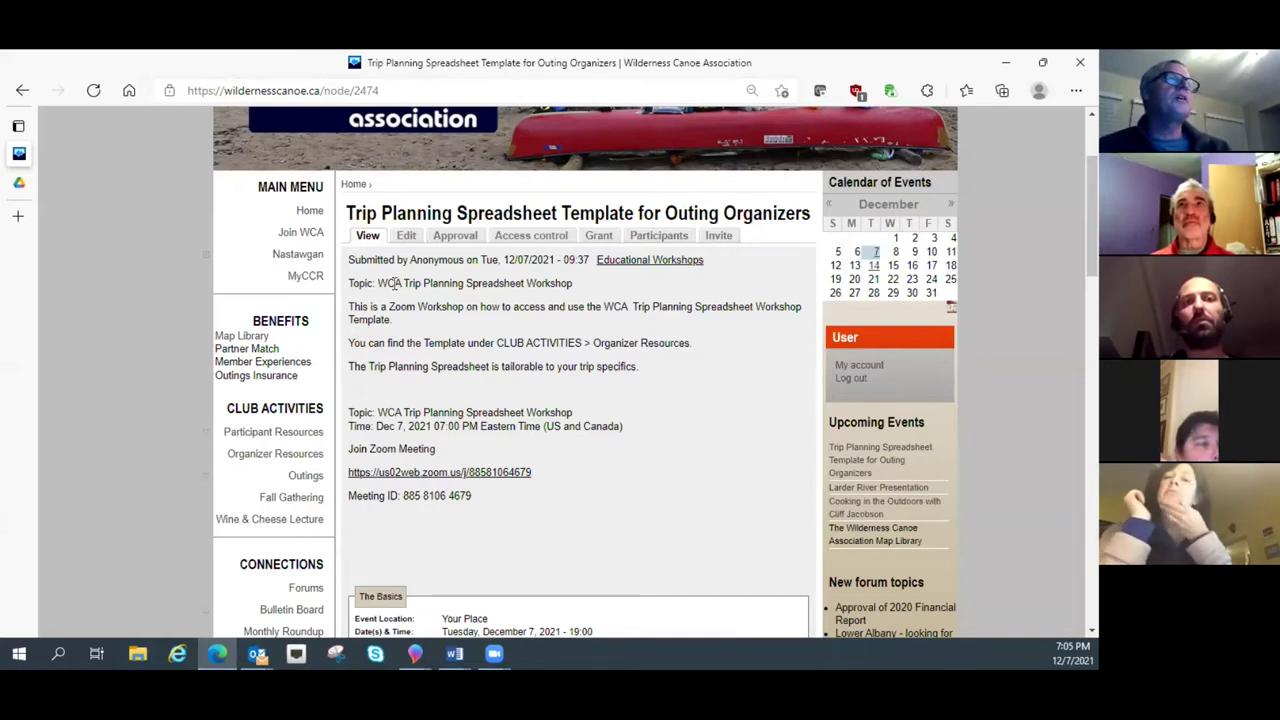
Step: Return to the association's home page and open Organizer Resources from the Club Activities section
{"action": "left_click", "coordinate": [311, 212]}
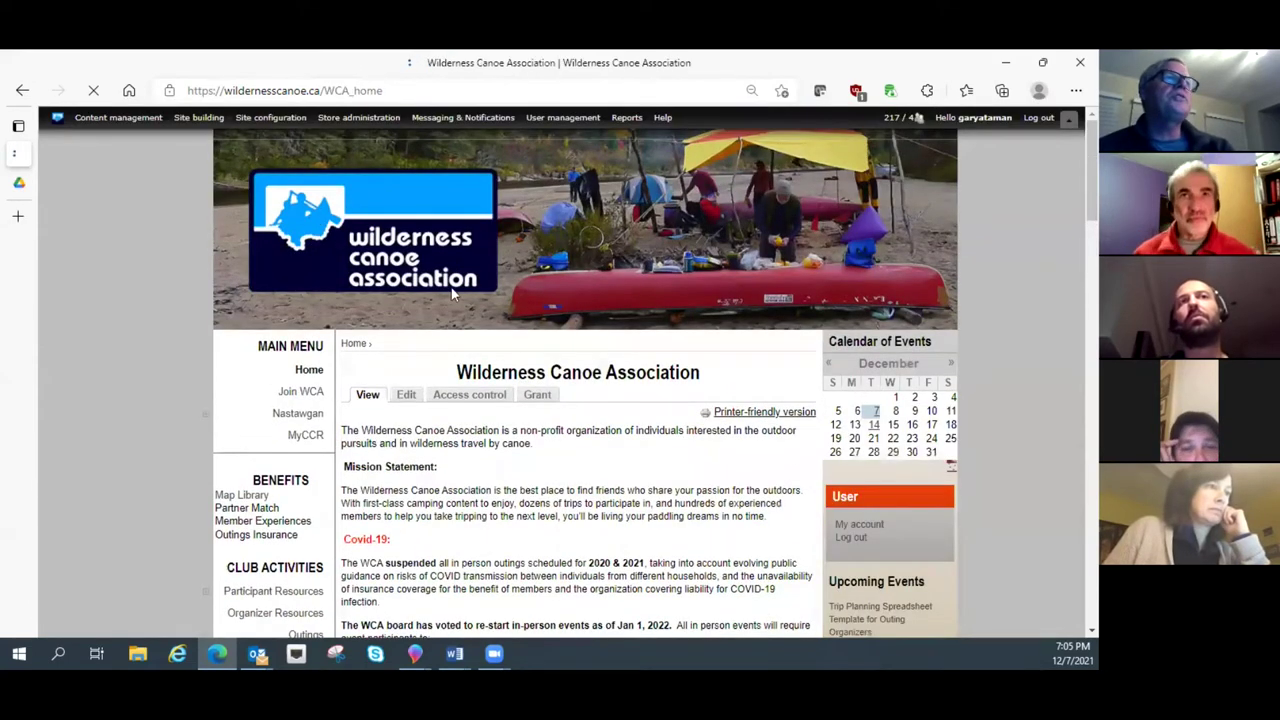
{"action": "scroll", "coordinate": [629, 326], "scroll_direction": "down", "scroll_amount": 3}
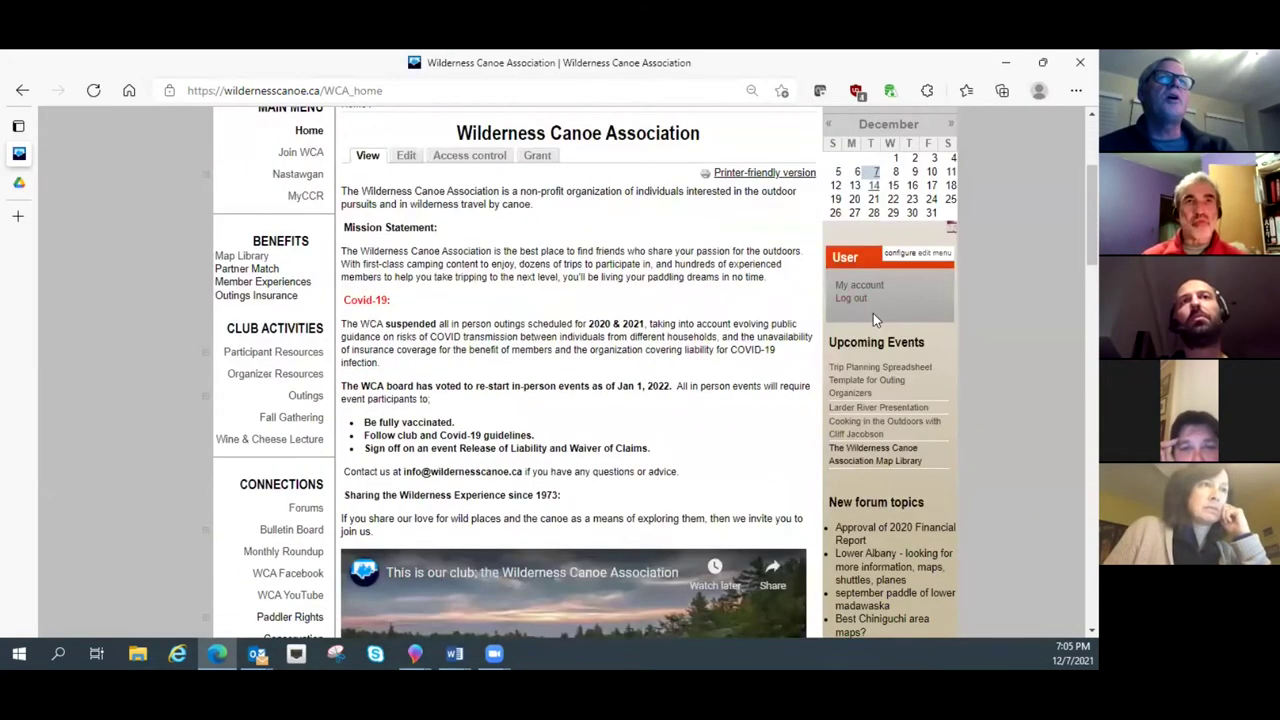
{"action": "scroll", "coordinate": [680, 283], "scroll_direction": "up", "scroll_amount": 2}
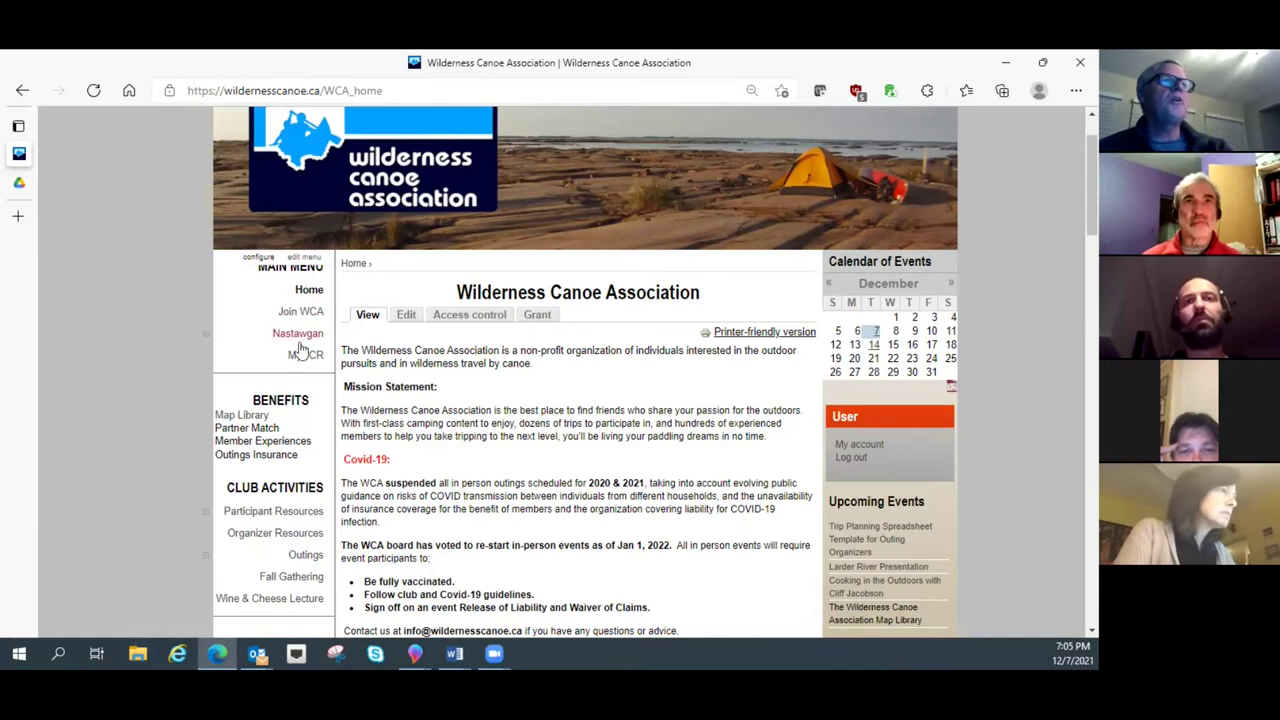
{"action": "scroll", "coordinate": [471, 434], "scroll_direction": "down", "scroll_amount": 1}
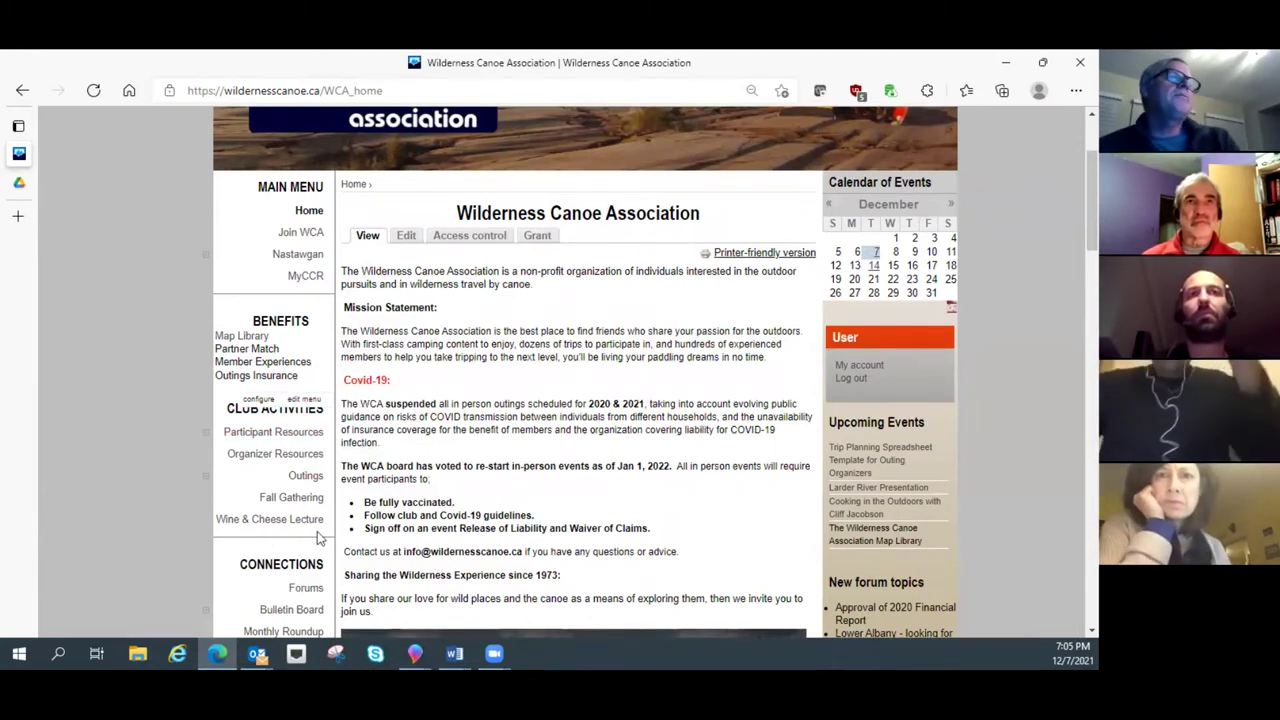
{"action": "scroll", "coordinate": [318, 538], "scroll_direction": "down", "scroll_amount": 1}
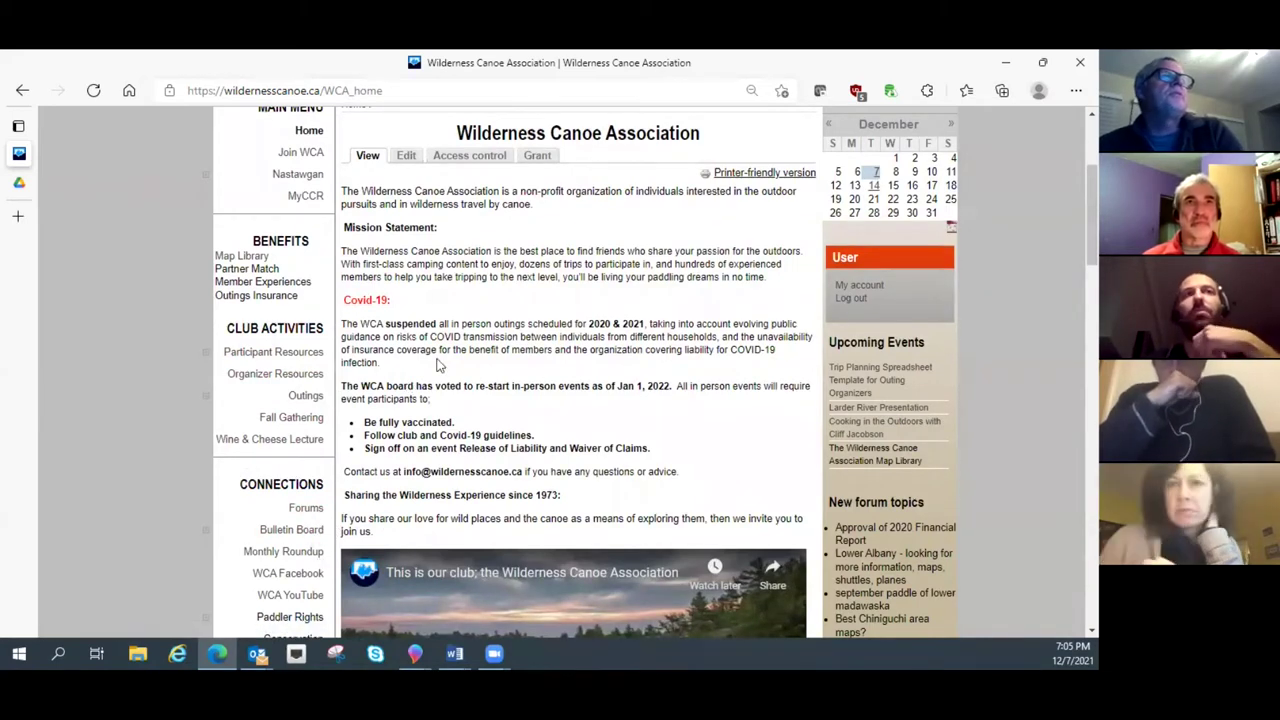
{"action": "scroll", "coordinate": [450, 360], "scroll_direction": "up", "scroll_amount": 1}
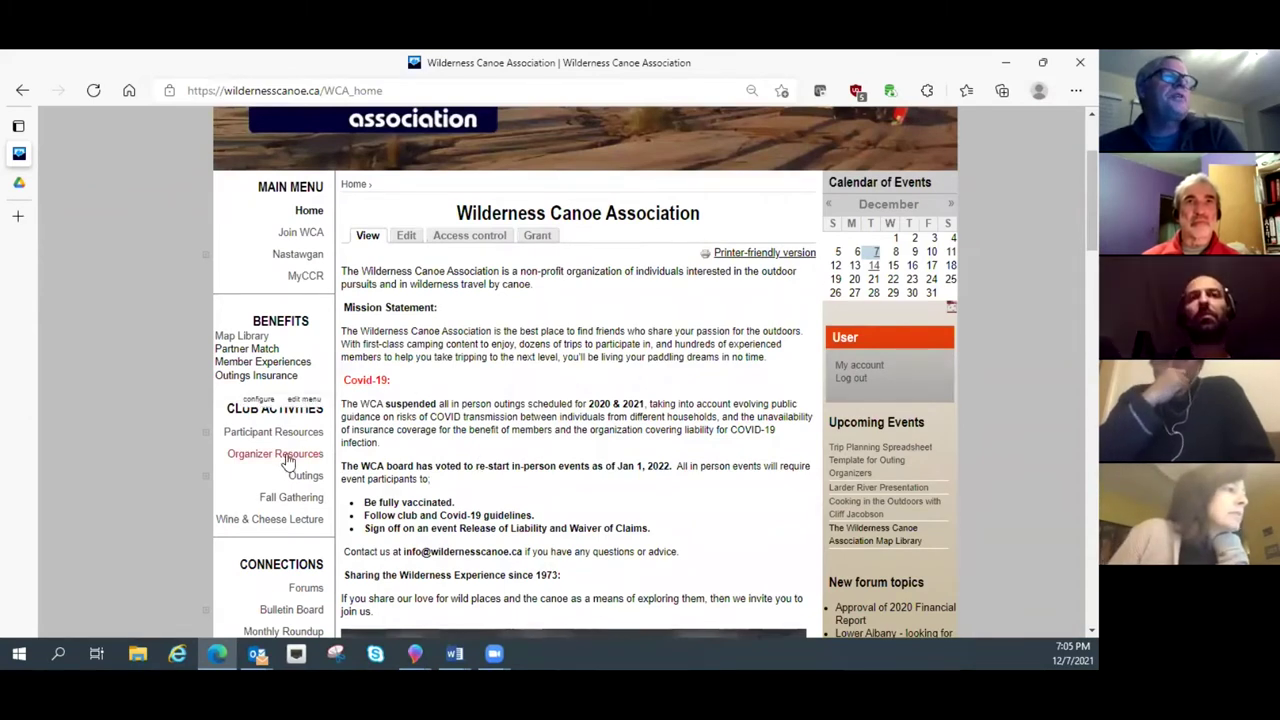
{"action": "left_click", "coordinate": [291, 459]}
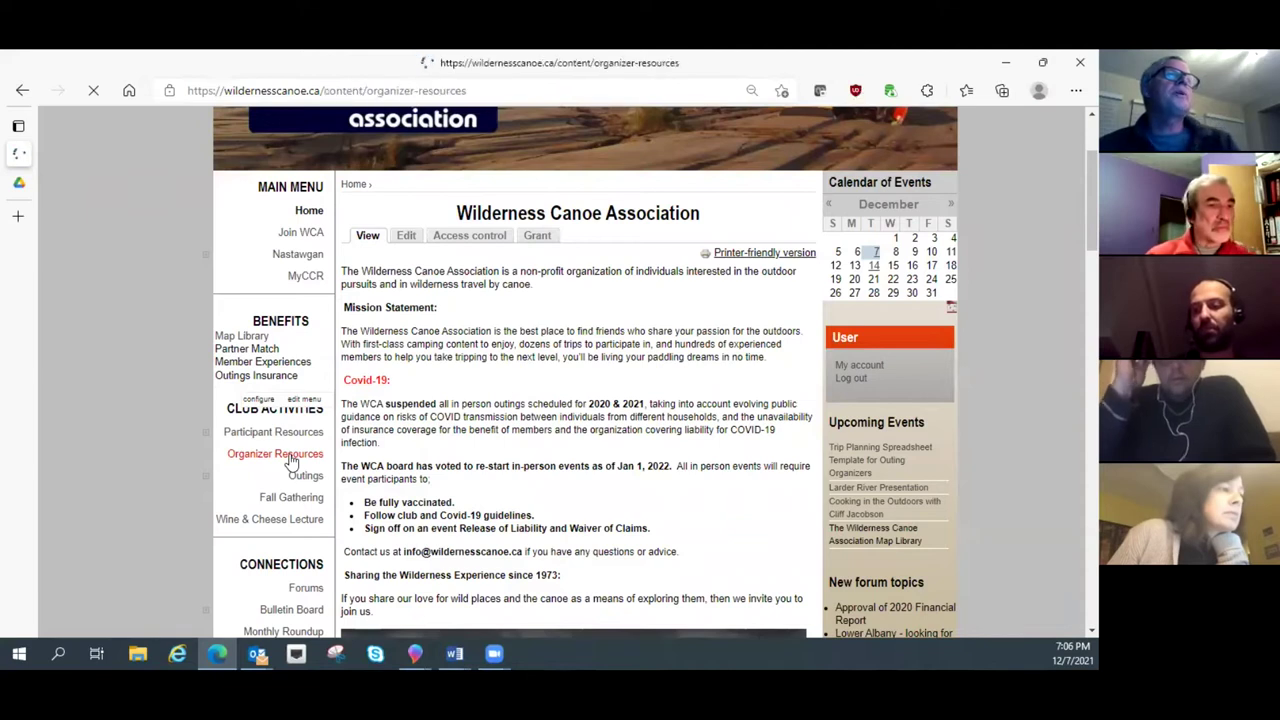
Step: Download the WCA Trip Planning Spreadsheet Template Example listed under item 7 and open the downloaded file in Excel
{"action": "scroll", "coordinate": [682, 460], "scroll_direction": "down", "scroll_amount": 3}
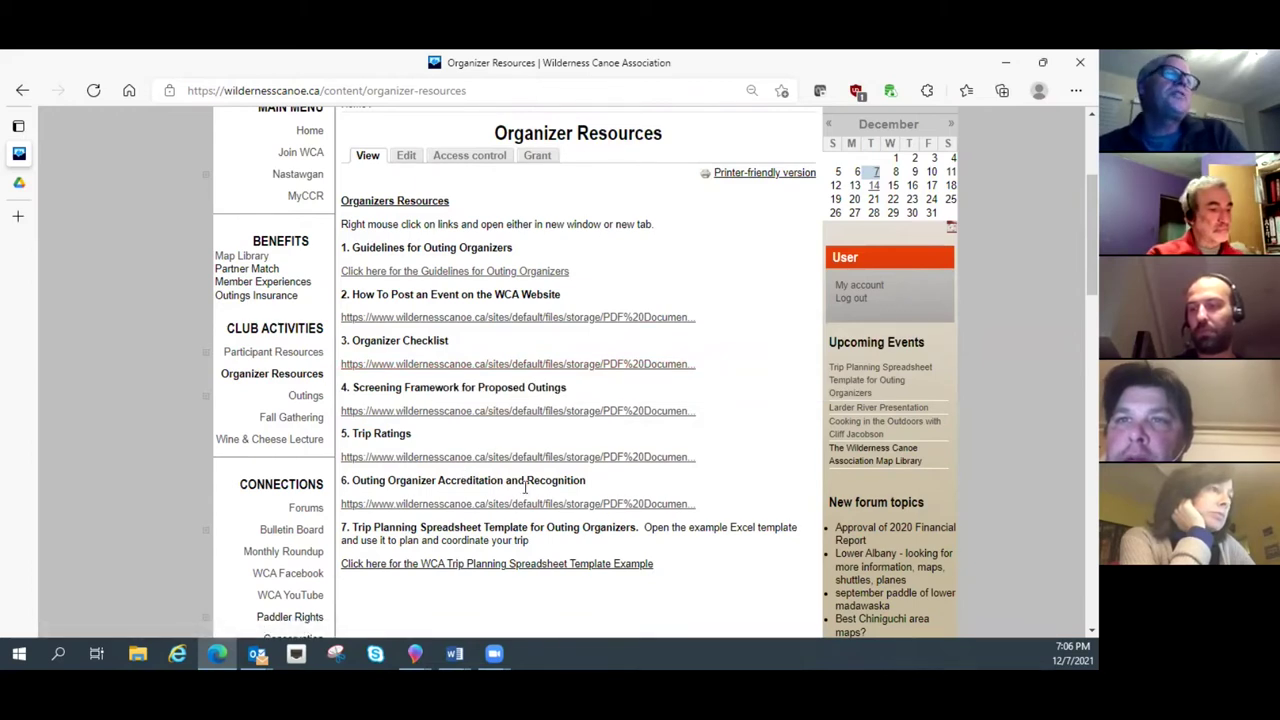
{"action": "scroll", "coordinate": [752, 470], "scroll_direction": "down", "scroll_amount": 2}
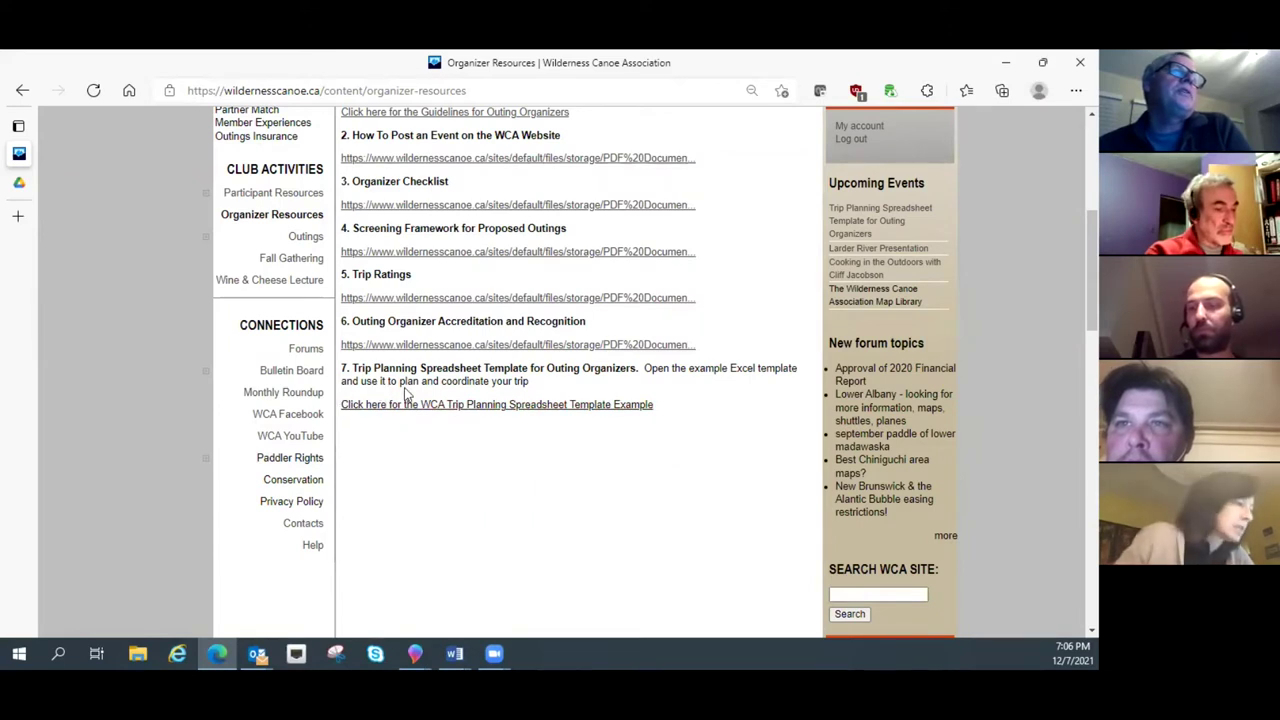
{"action": "left_click", "coordinate": [512, 412]}
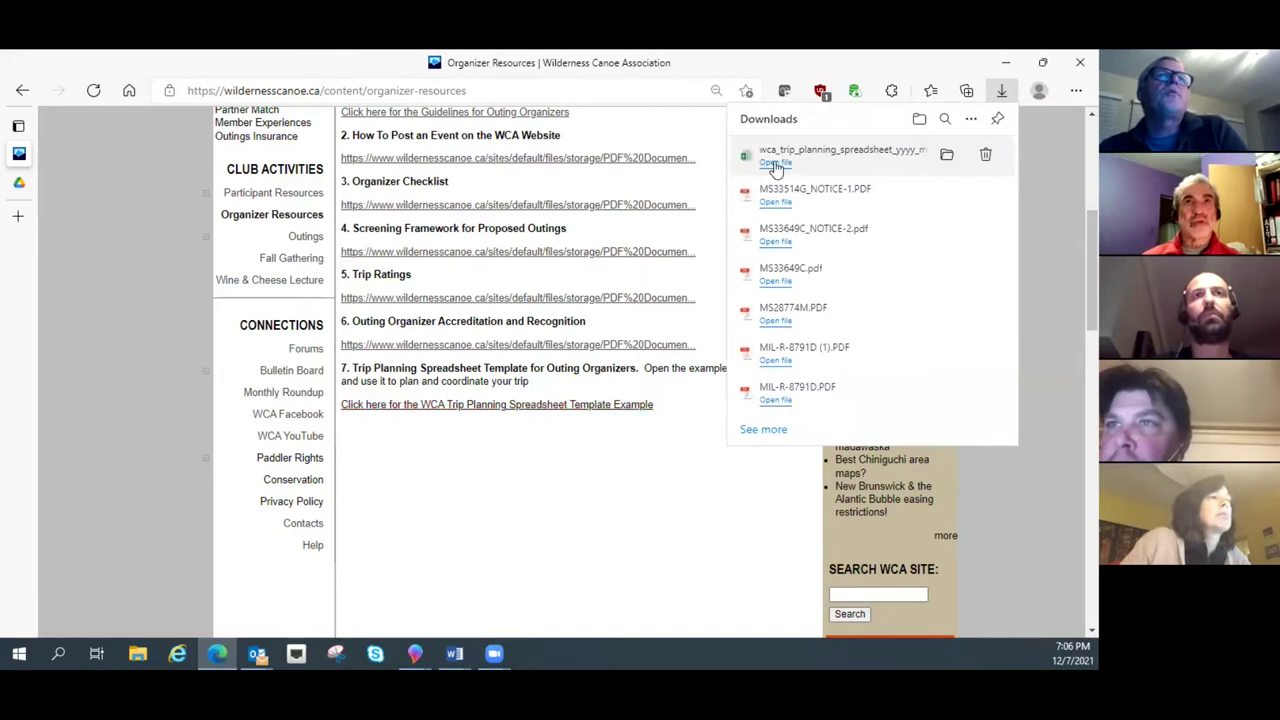
{"action": "left_click", "coordinate": [775, 164]}
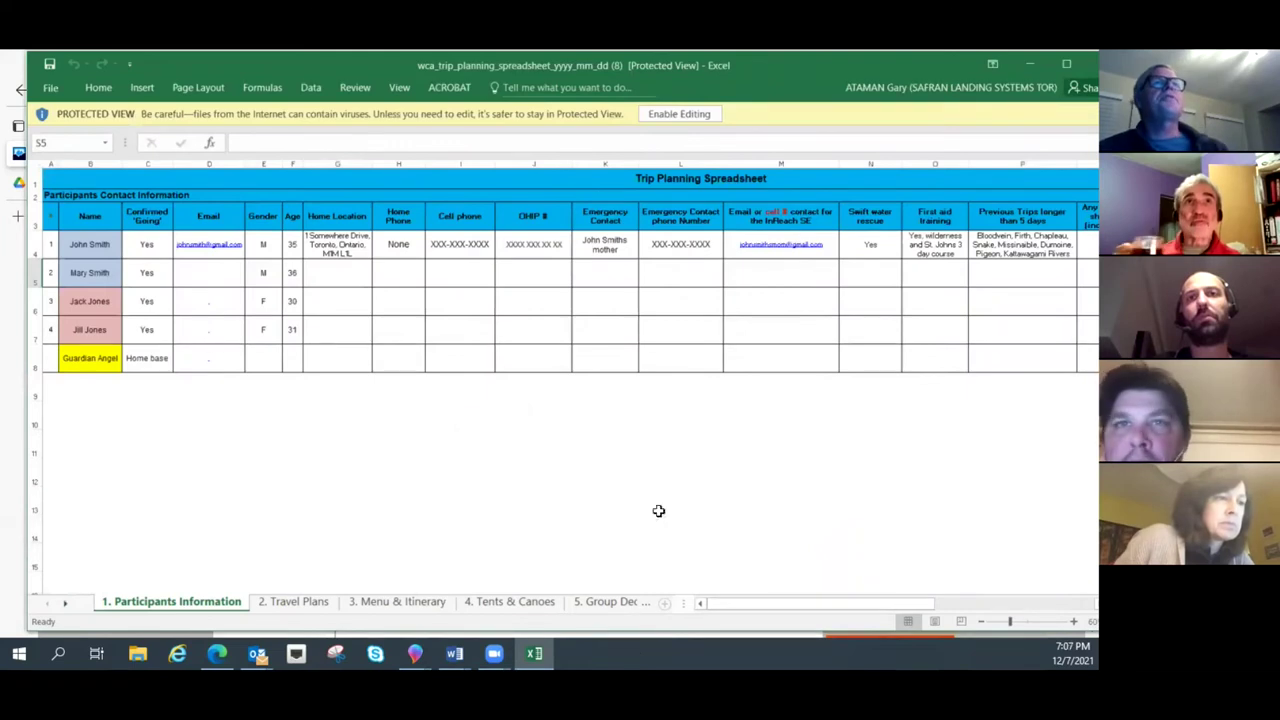
Step: Enable editing in the trip planning workbook and bring up its Save As locations
{"action": "left_click", "coordinate": [679, 114]}
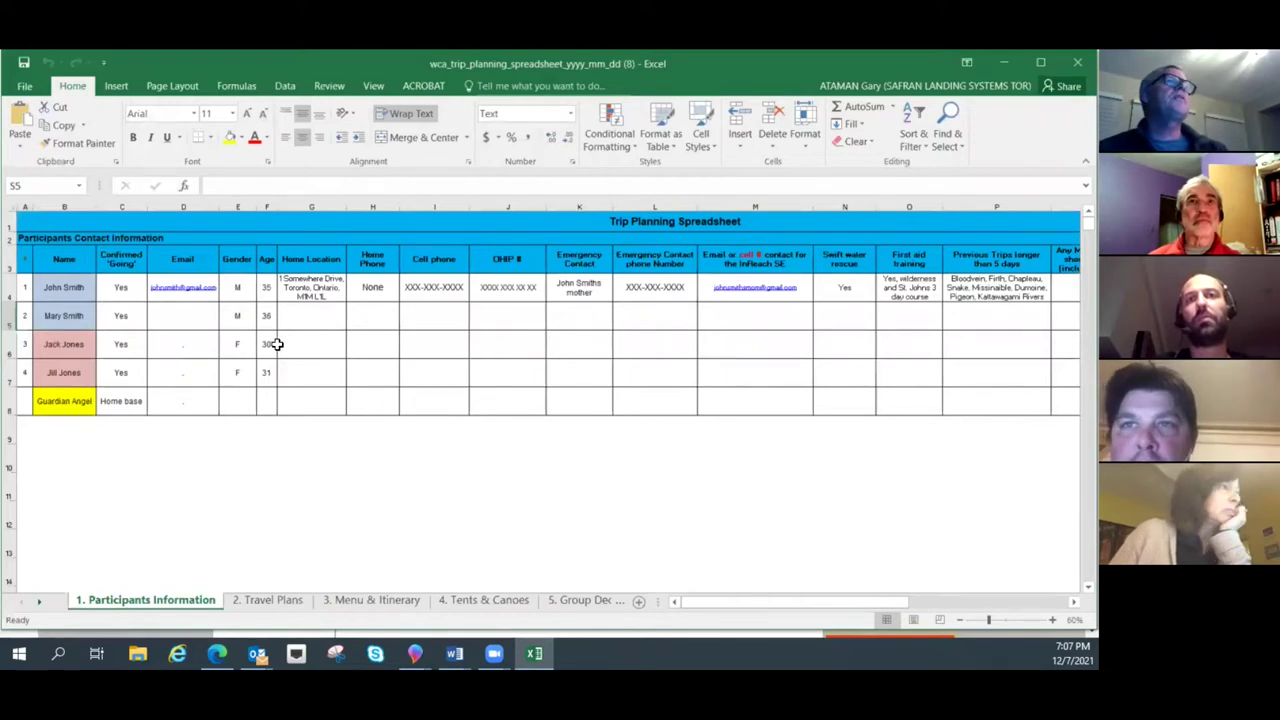
{"action": "left_click", "coordinate": [24, 88]}
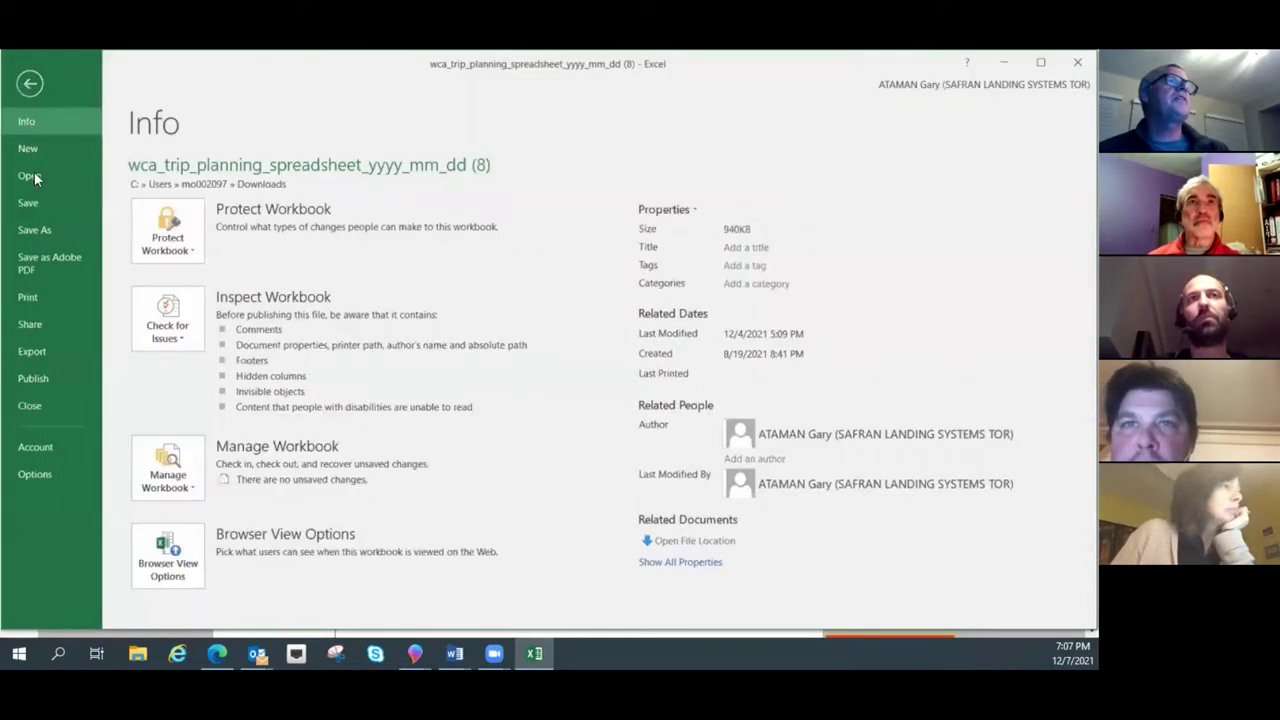
{"action": "left_click", "coordinate": [40, 230]}
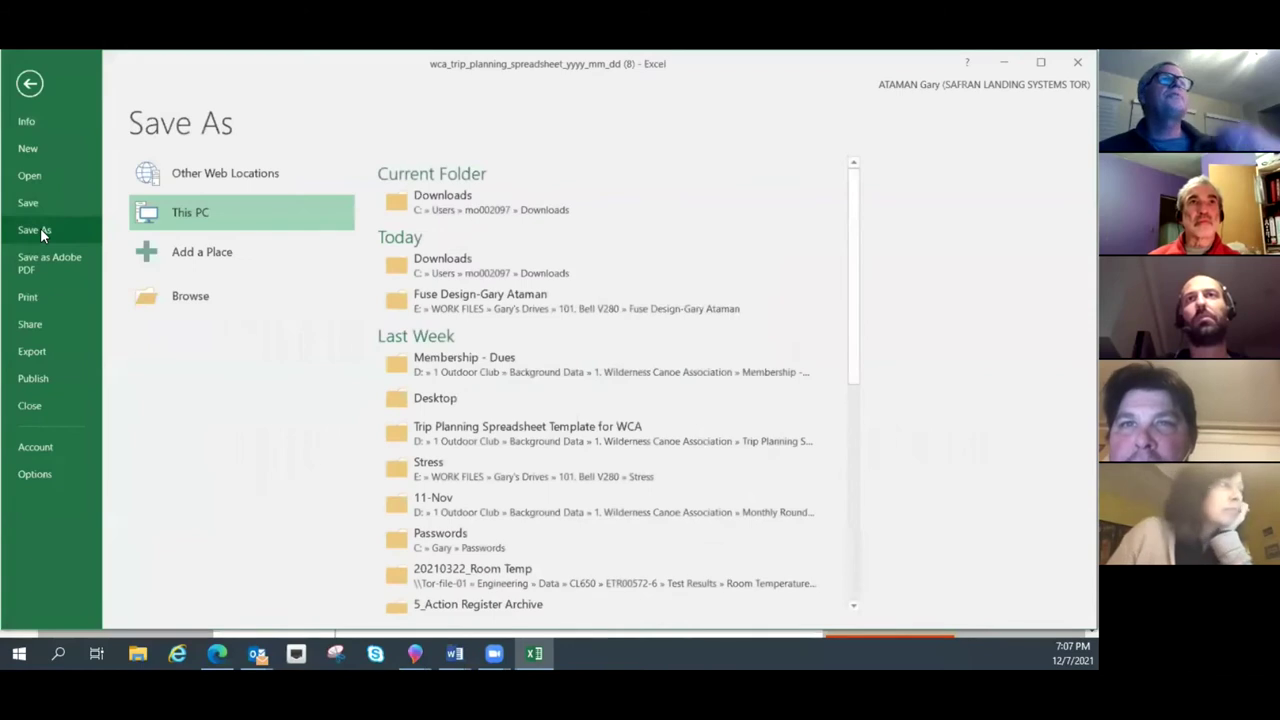
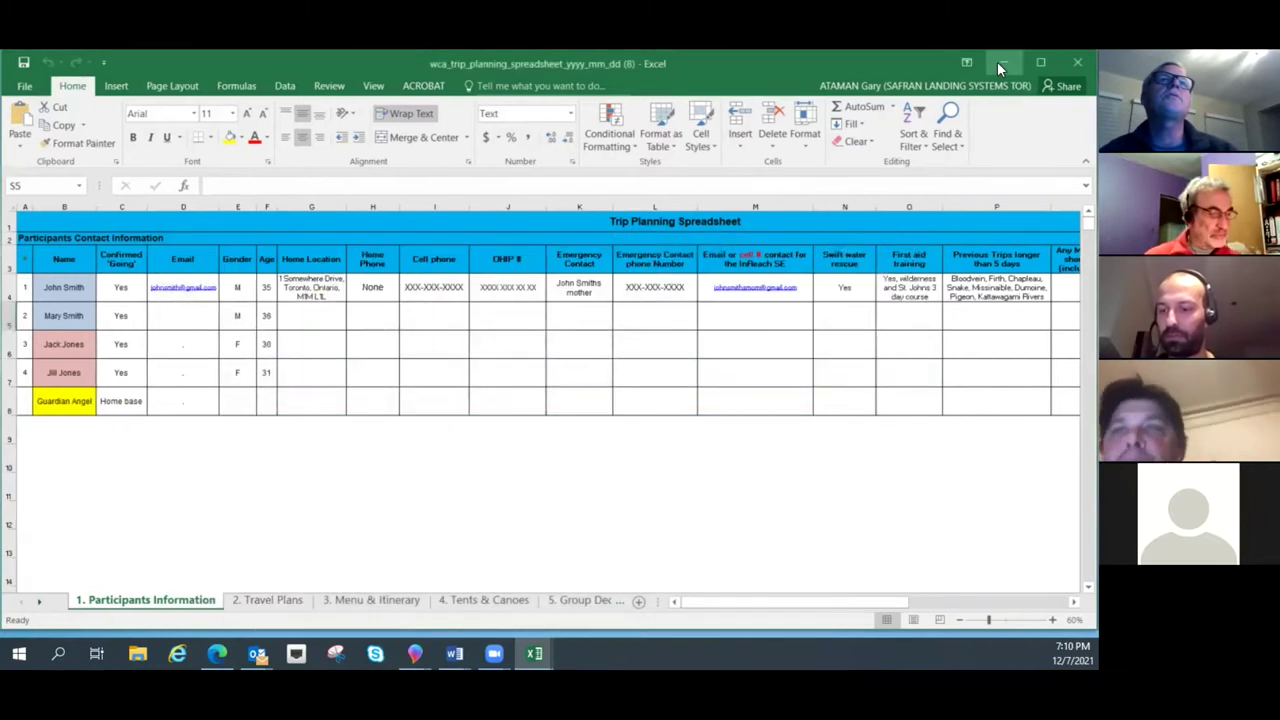
Step: Switch from Excel to Google Drive in the browser and look at the signed-in account details and the Google apps list
{"action": "left_click", "coordinate": [999, 63]}
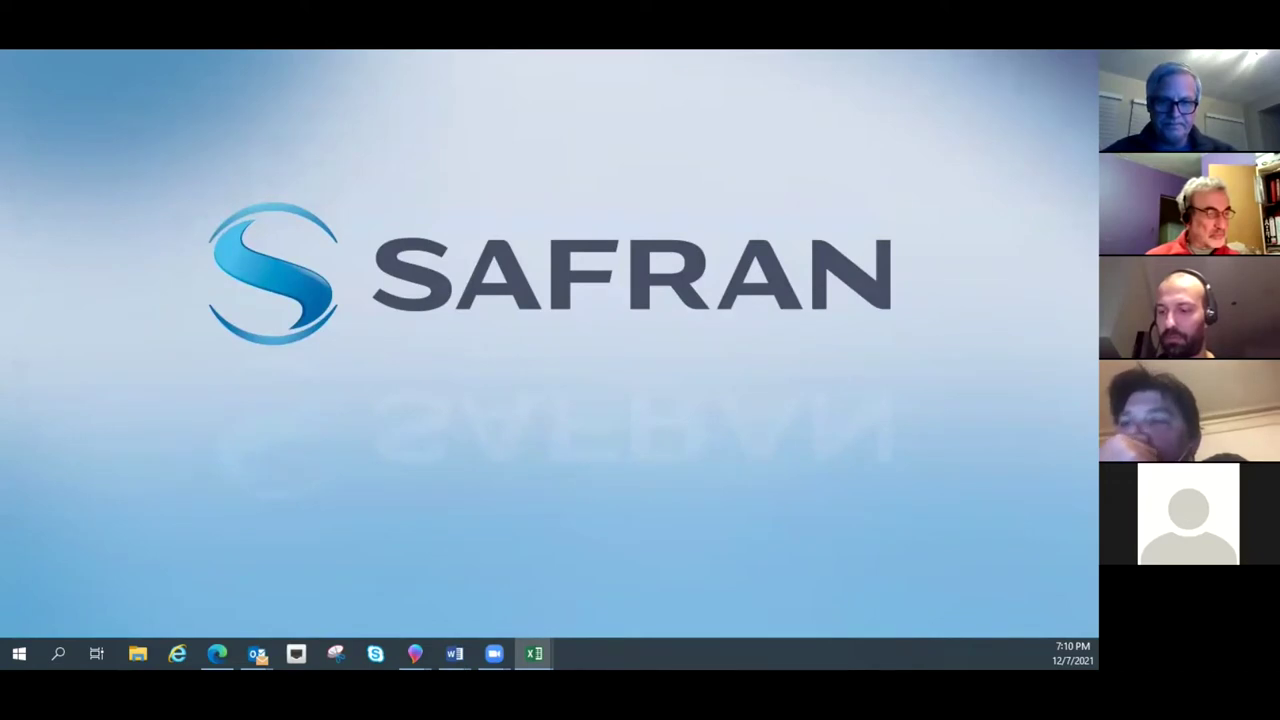
{"action": "key", "text": "alt+Tab"}
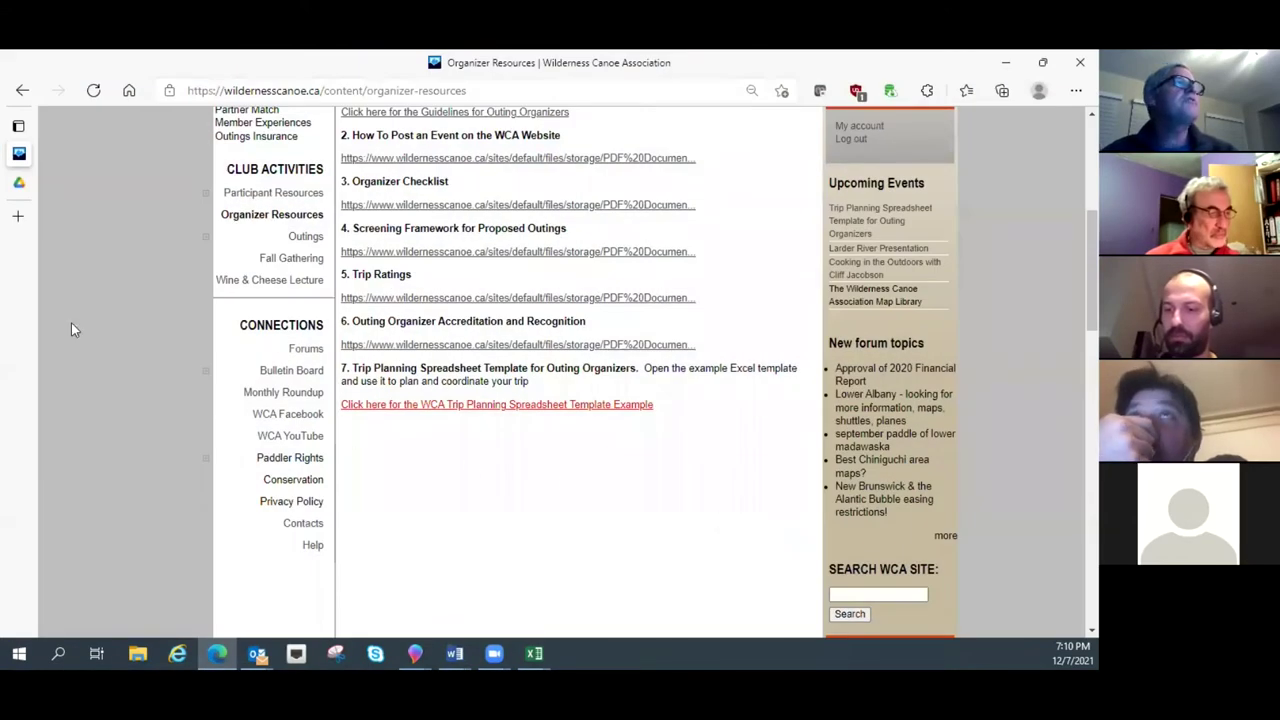
{"action": "left_click", "coordinate": [20, 185]}
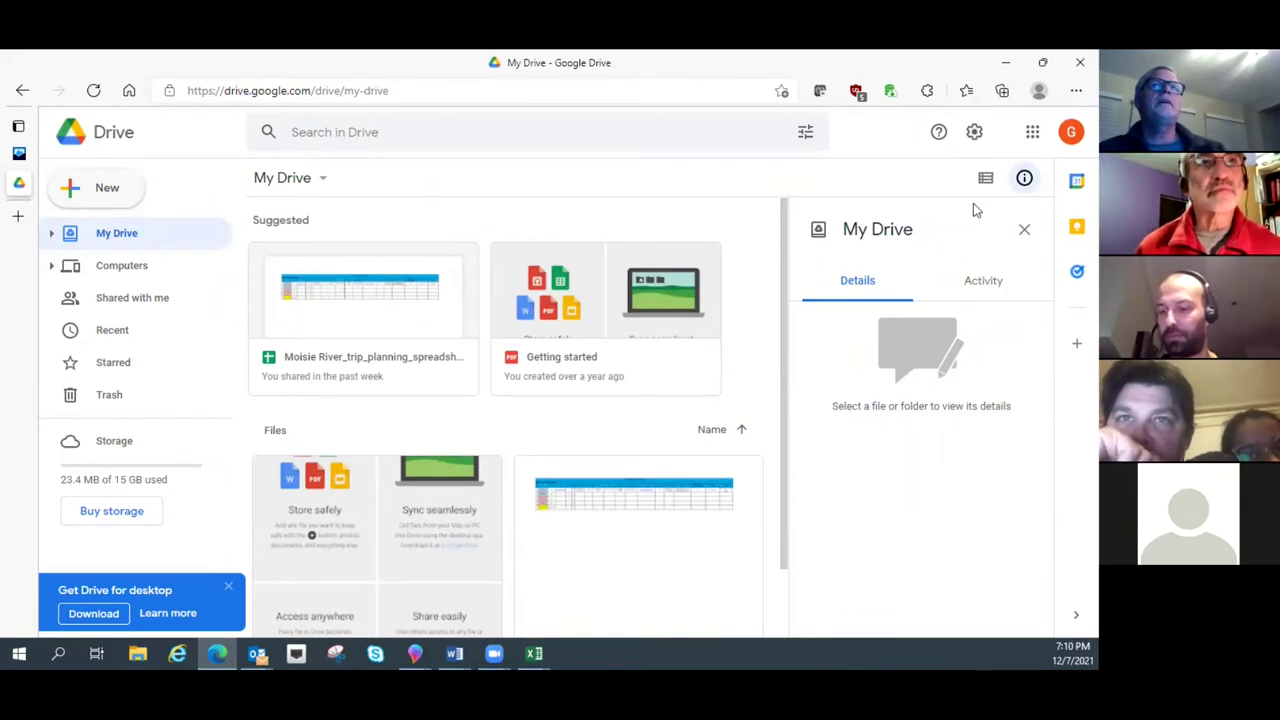
{"action": "left_click", "coordinate": [1070, 133]}
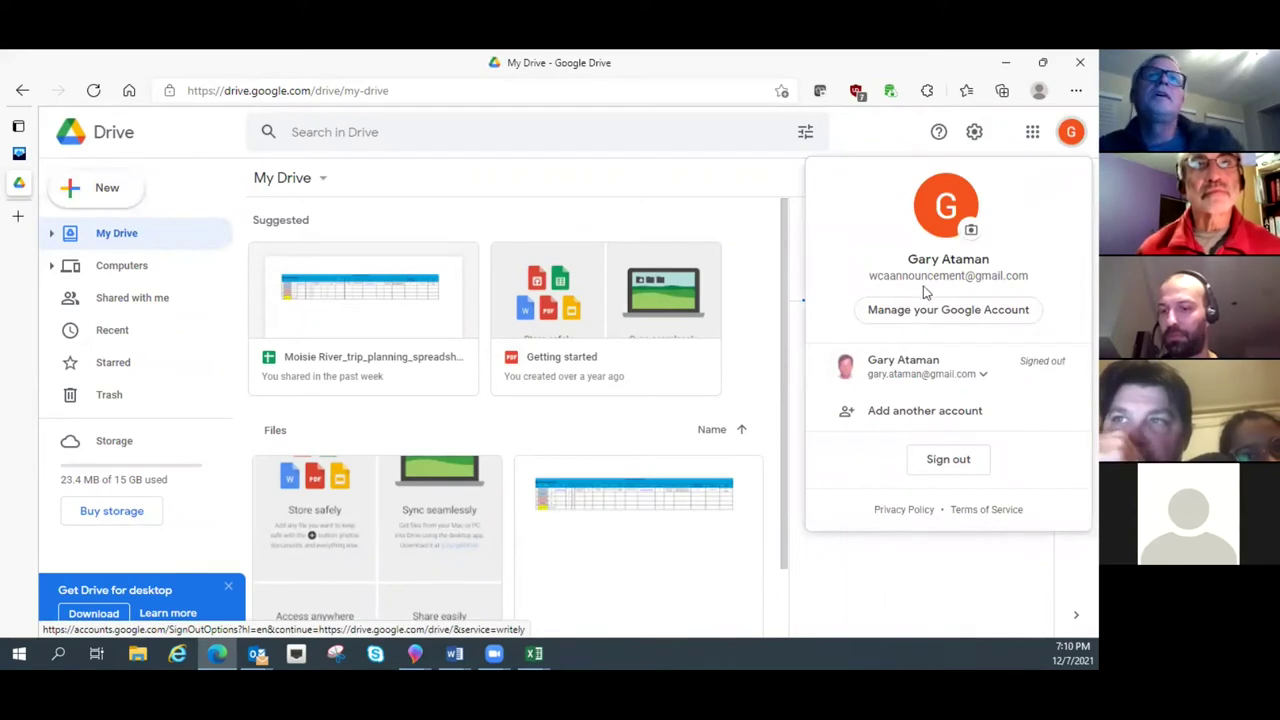
{"action": "left_click", "coordinate": [1034, 136]}
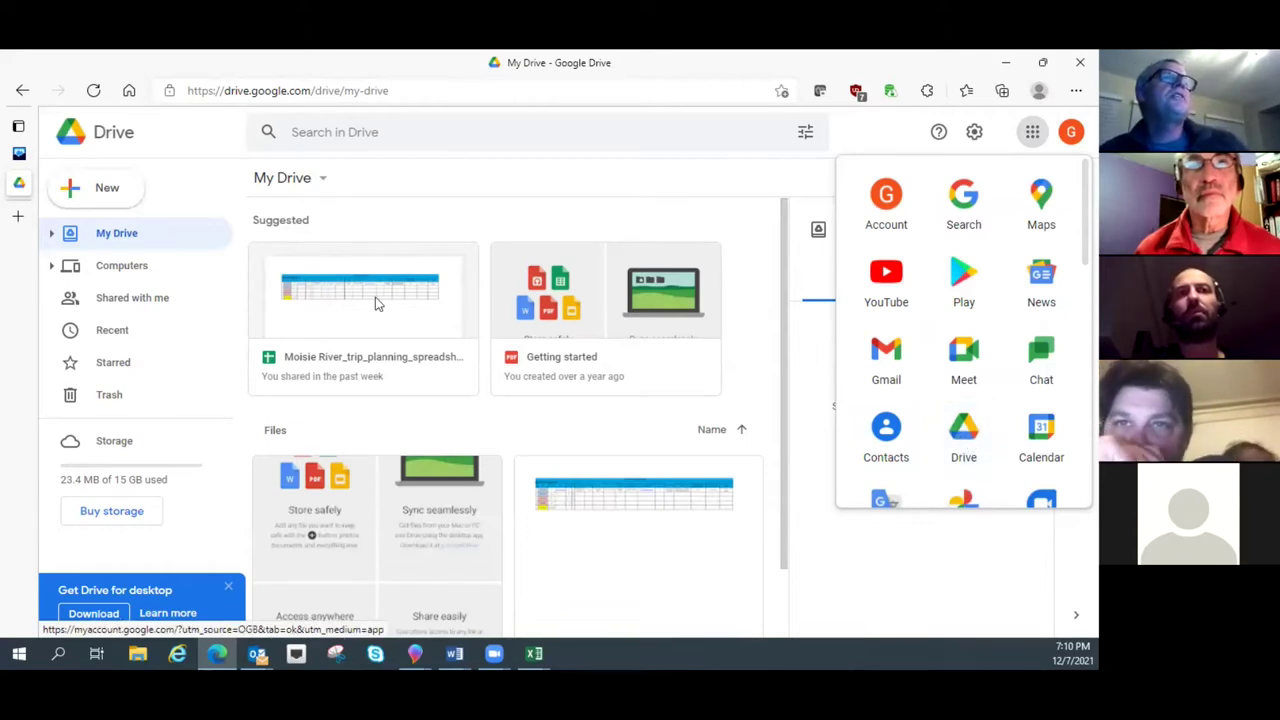
{"action": "left_click", "coordinate": [99, 193]}
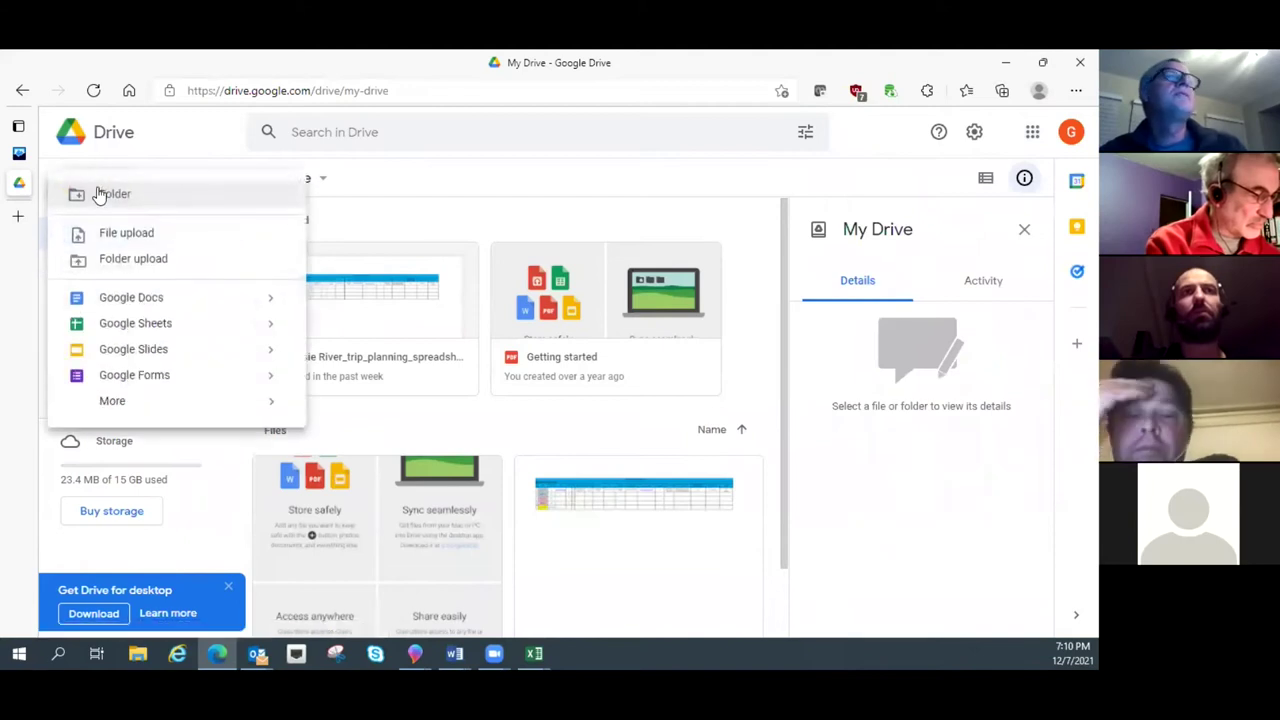
{"action": "left_click", "coordinate": [123, 234]}
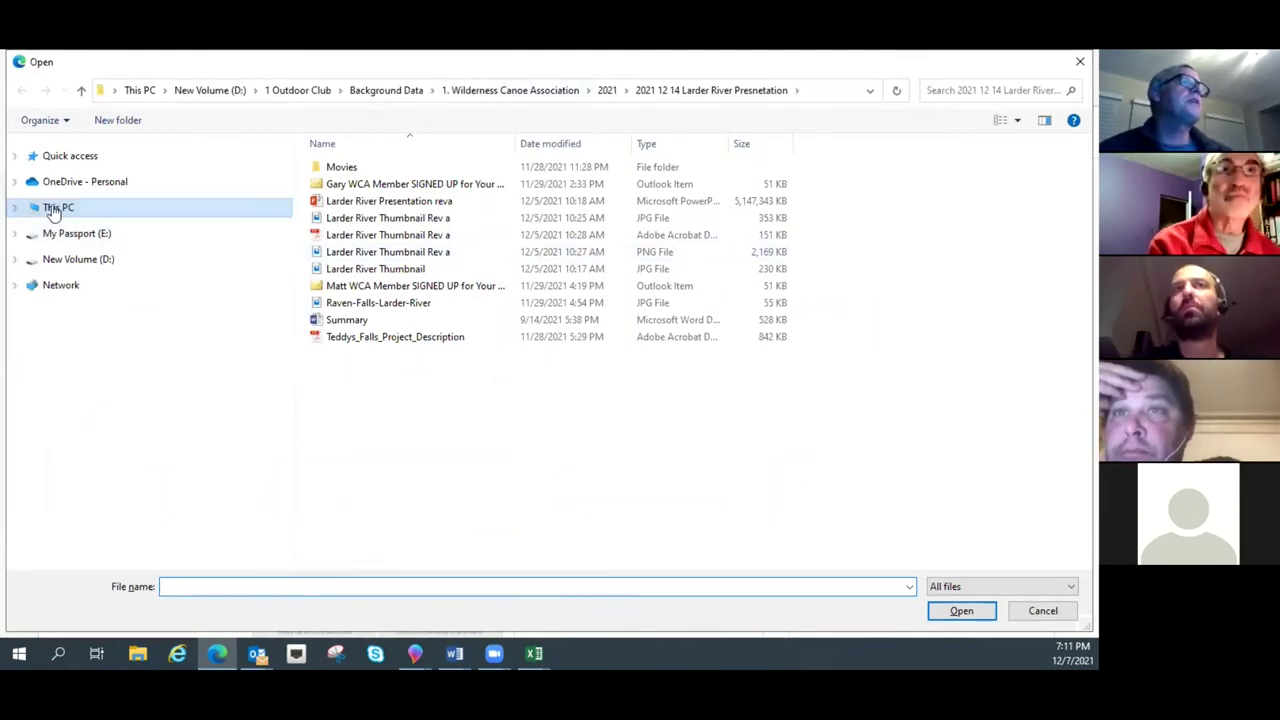
{"action": "left_click", "coordinate": [17, 209]}
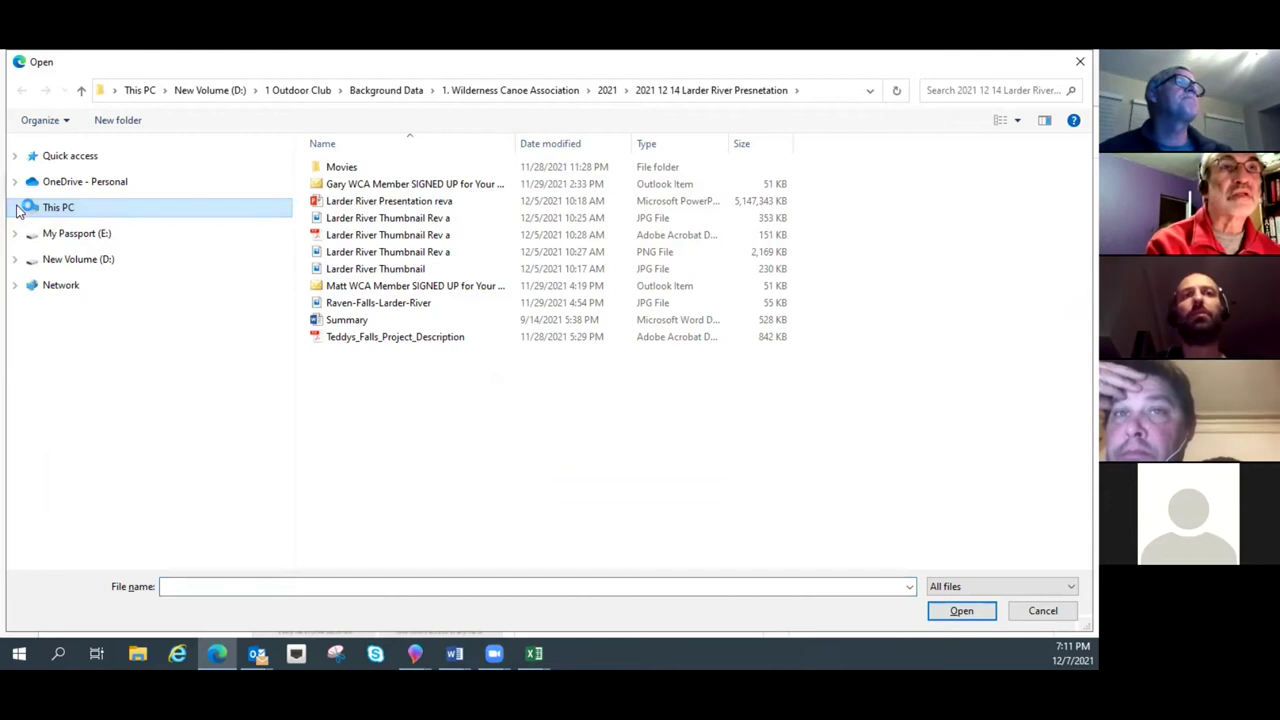
{"action": "scroll", "coordinate": [589, 463], "scroll_direction": "down", "scroll_amount": 10}
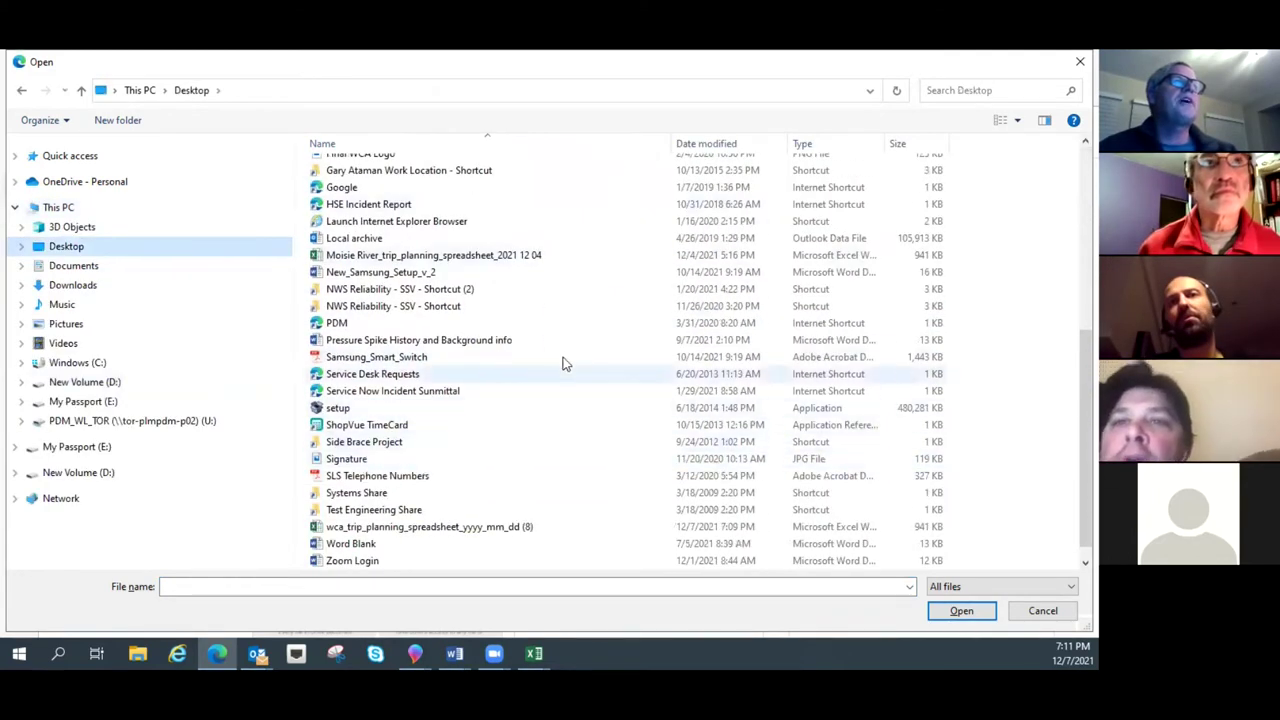
{"action": "left_click", "coordinate": [455, 255]}
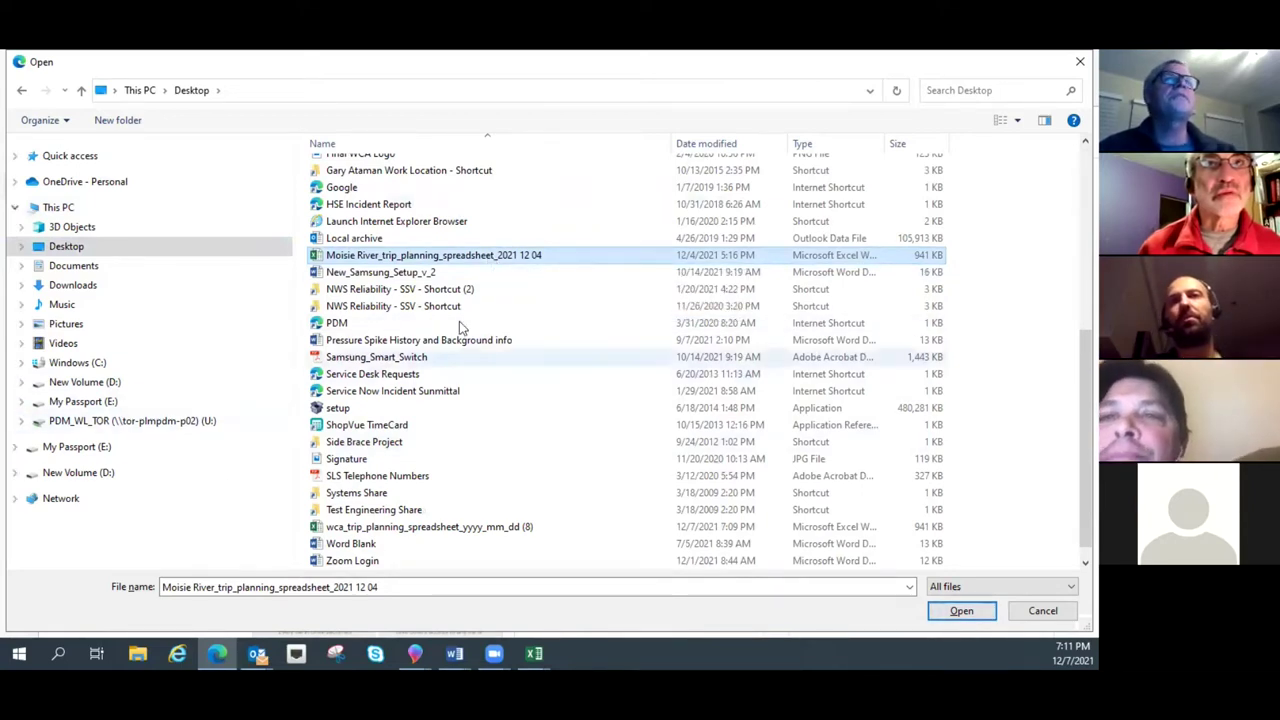
{"action": "left_click", "coordinate": [1080, 62]}
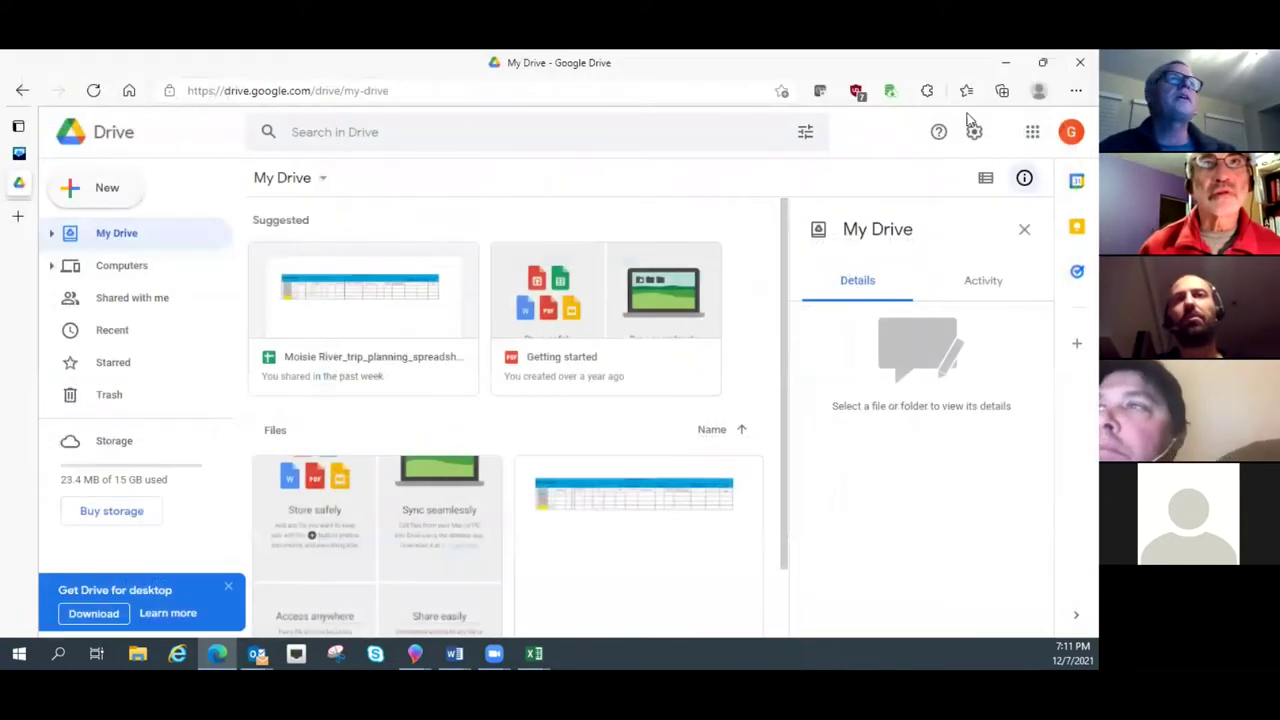
Step: Open the suggested Moisie River_trip_planning_spreadsheet_2021 12 04 file from My Drive in Google Sheets
{"action": "left_click", "coordinate": [349, 304]}
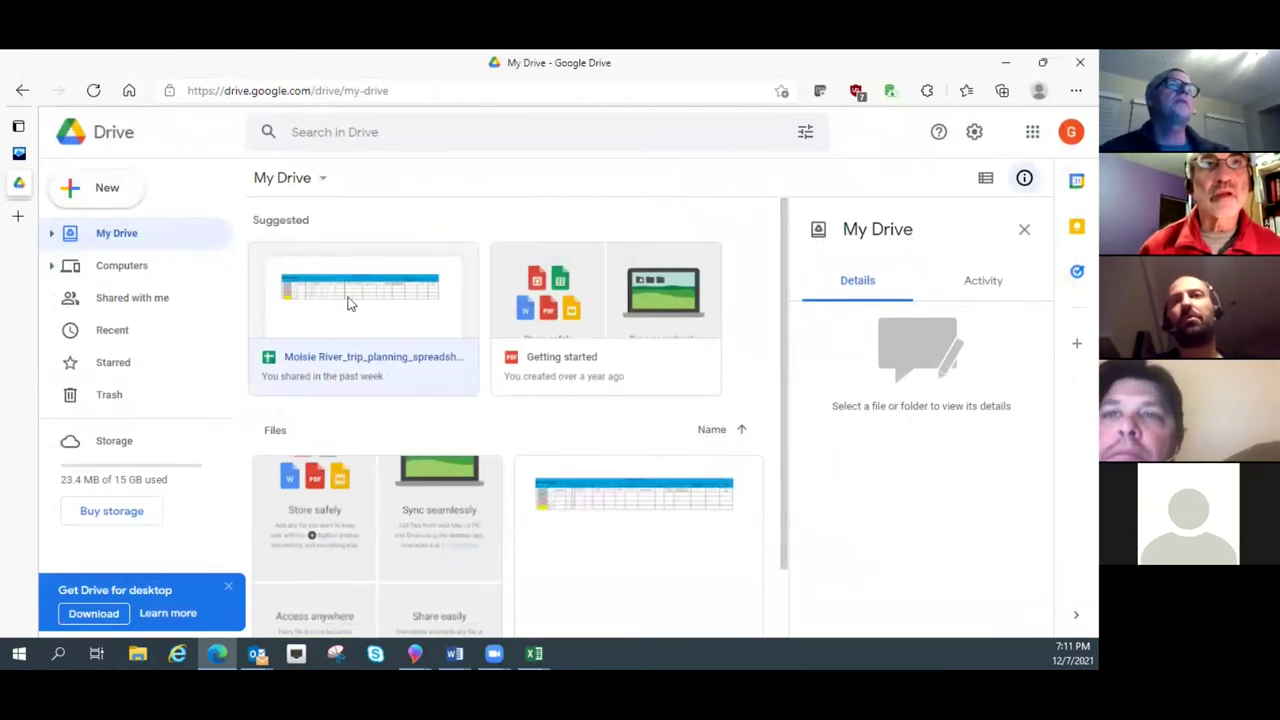
{"action": "double_click", "coordinate": [349, 304]}
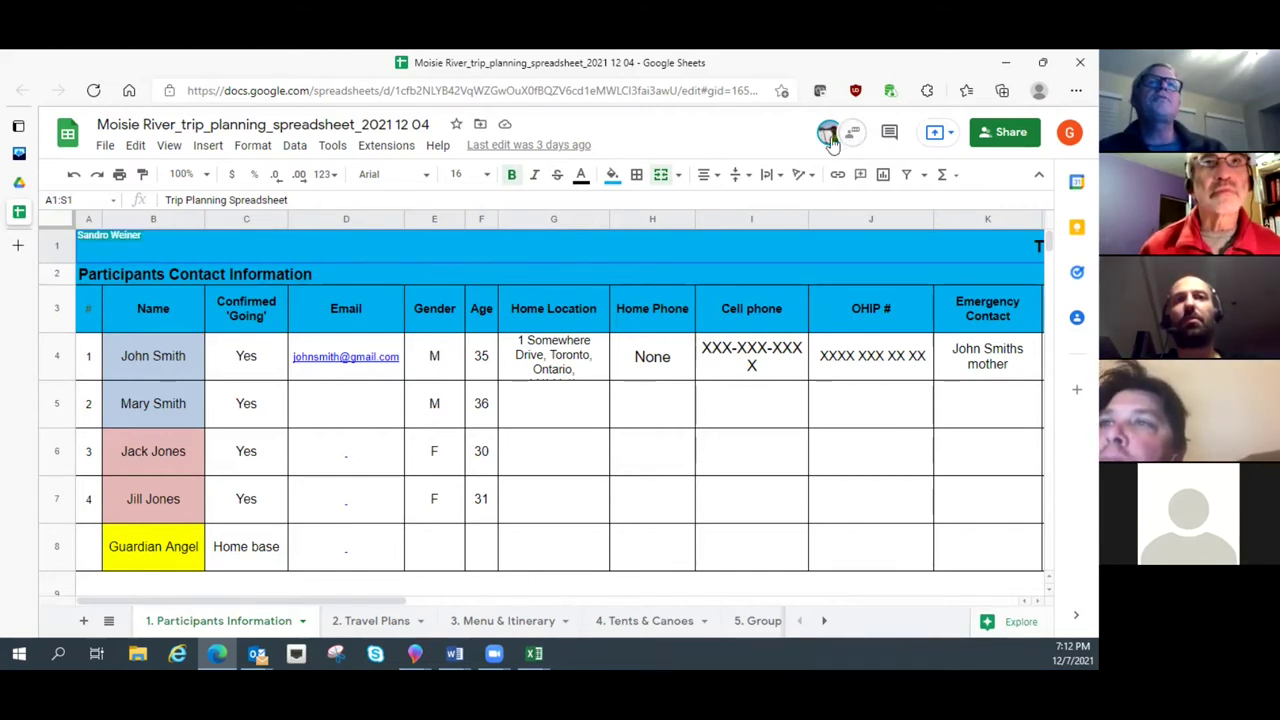
Step: Review the first participant's entries on the Participants Information sheet, from name and email through home location, phones and OHIP # to emergency contact
{"action": "mouse_move", "coordinate": [830, 140]}
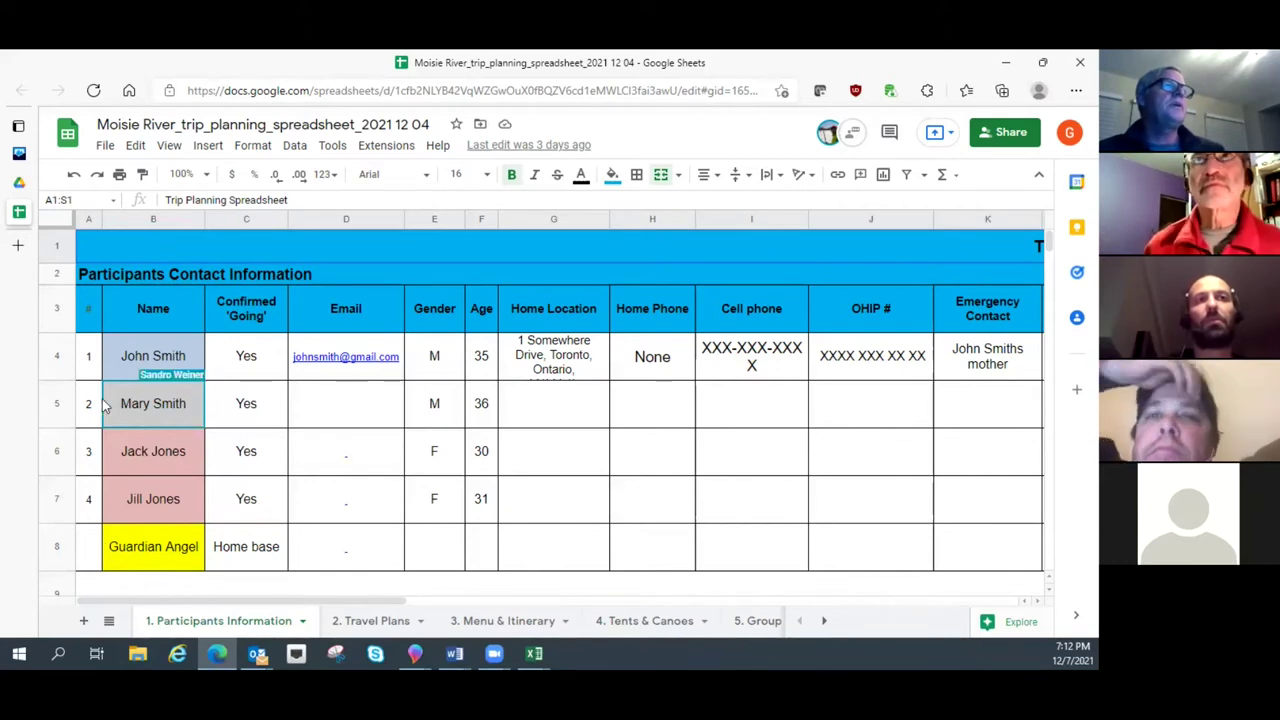
{"action": "left_click", "coordinate": [163, 356]}
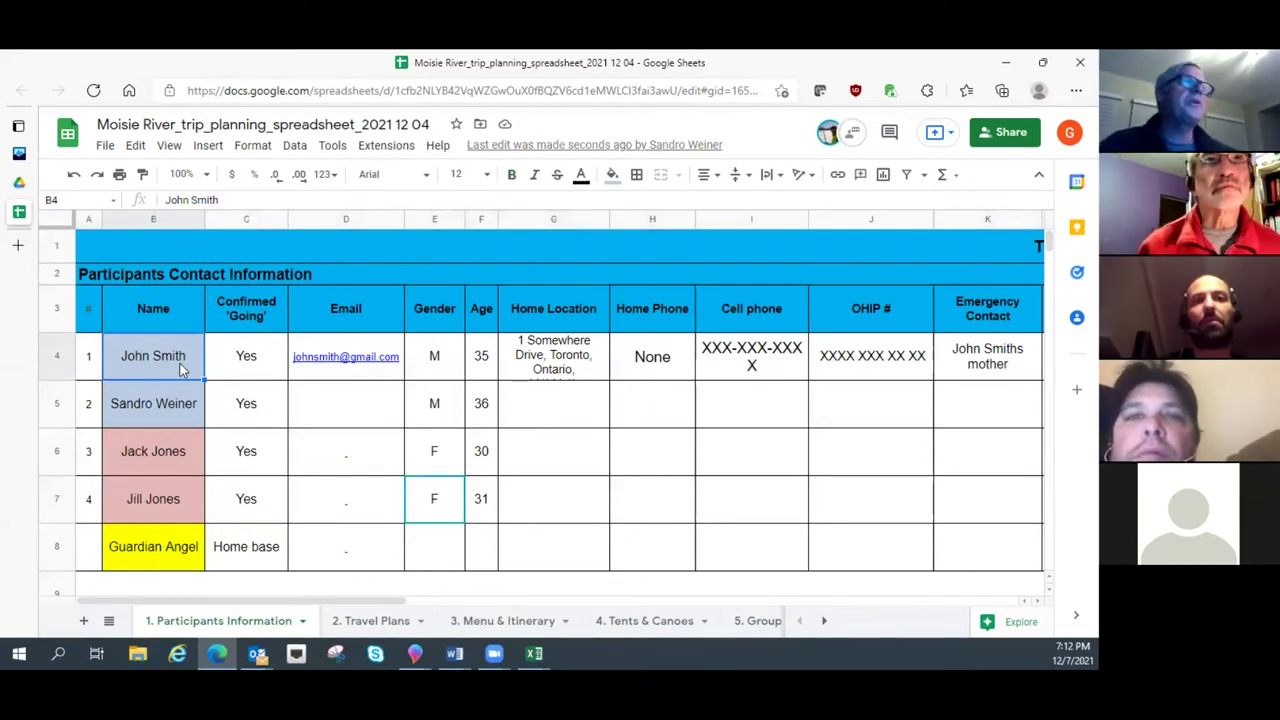
{"action": "key", "text": "Right"}
{"action": "key", "text": "Right"}
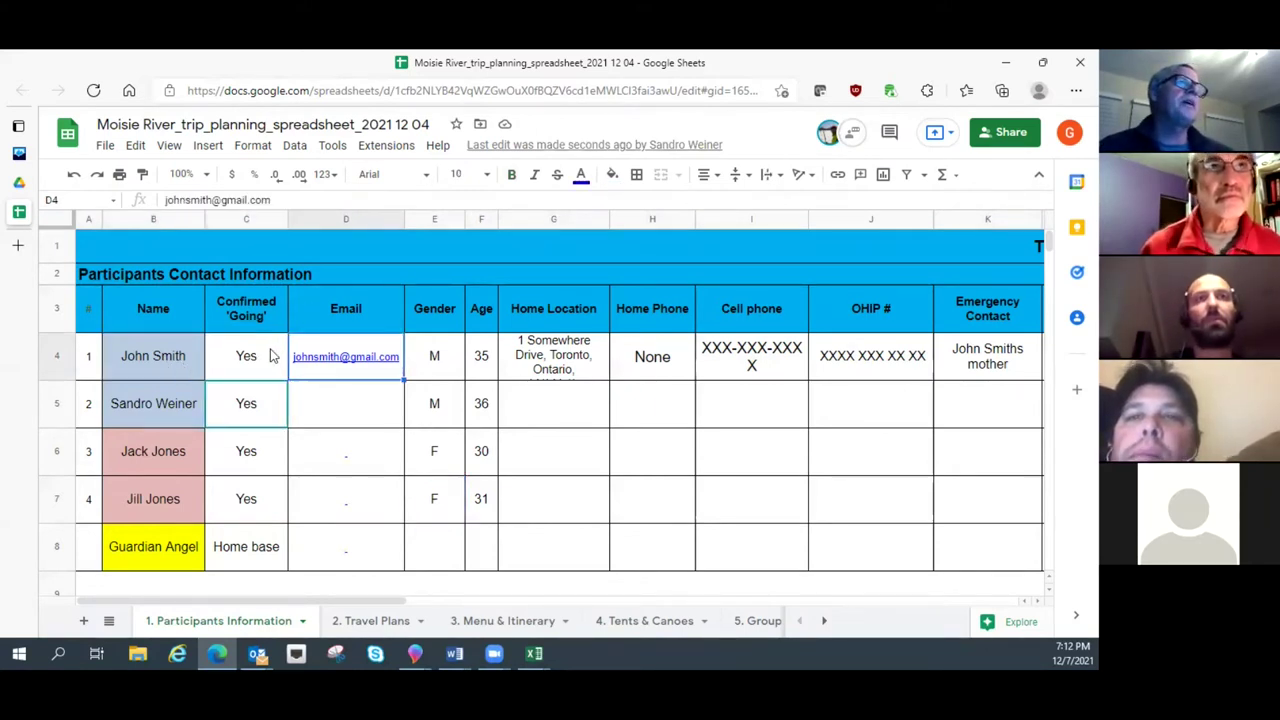
{"action": "left_click", "coordinate": [447, 358]}
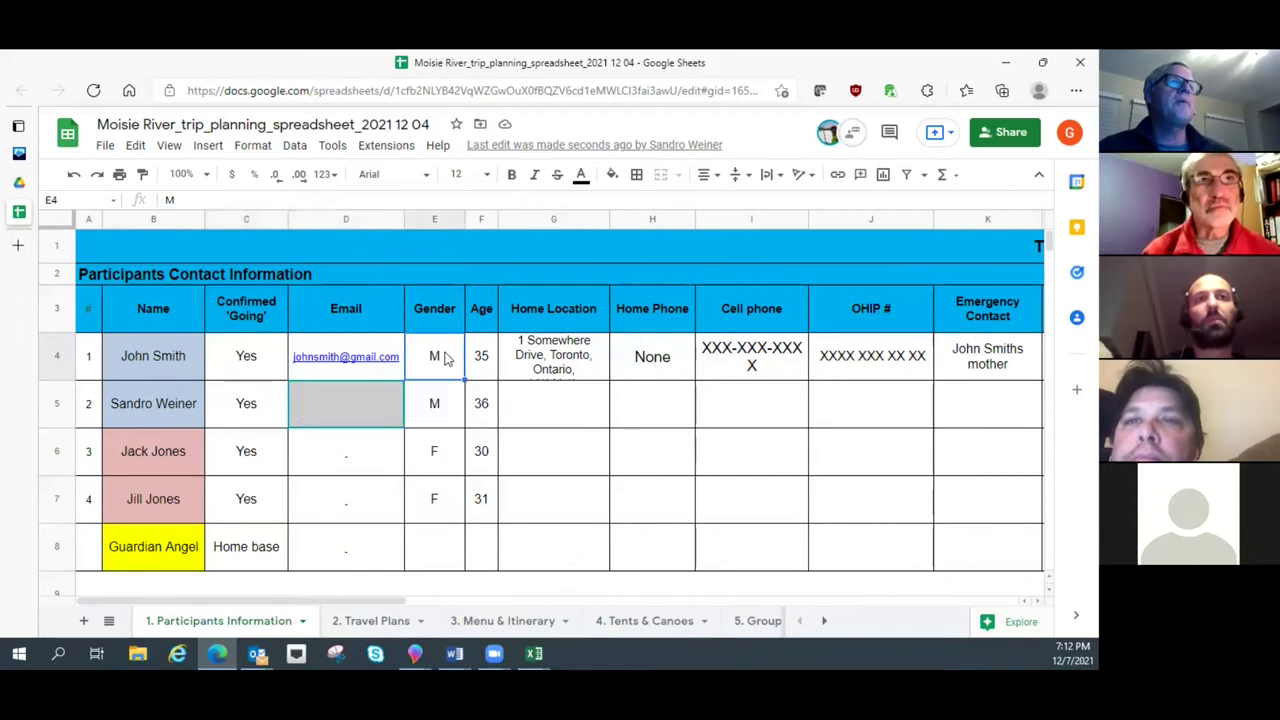
{"action": "left_click", "coordinate": [483, 360]}
{"action": "left_click", "coordinate": [553, 360]}
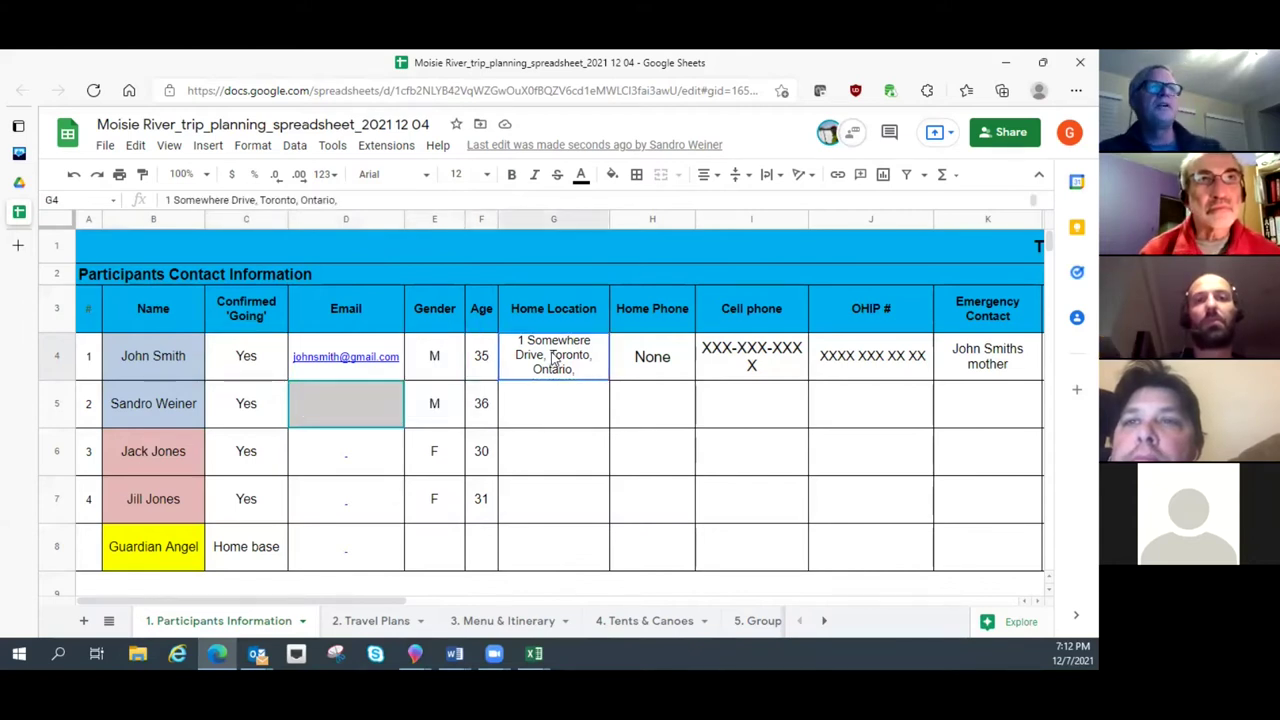
{"action": "key", "text": "Right"}
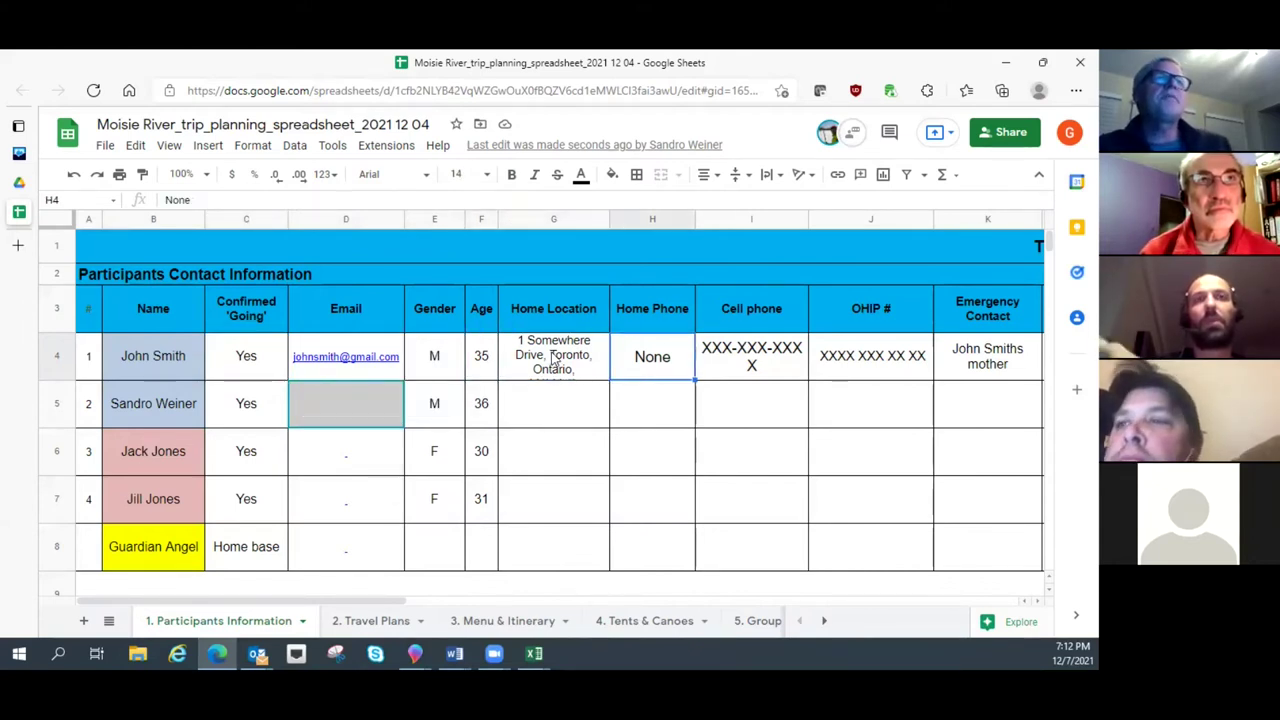
{"action": "key", "text": "Right"}
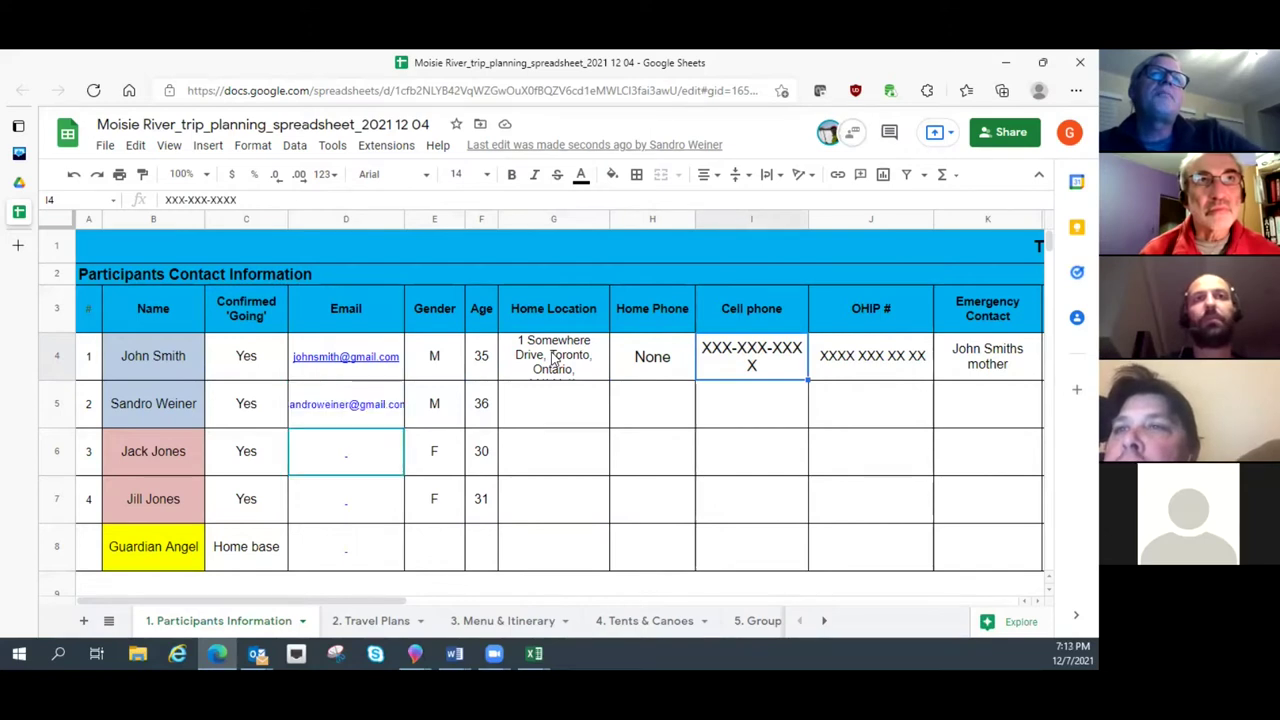
{"action": "key", "text": "Right"}
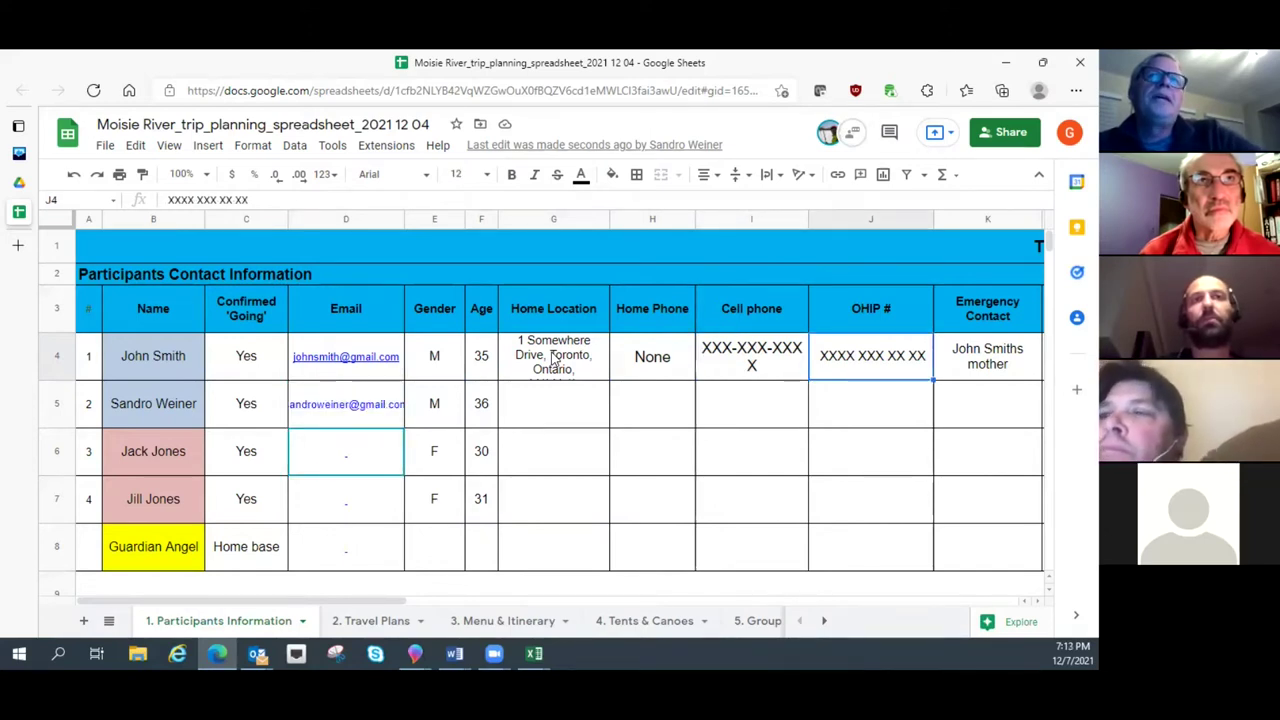
{"action": "key", "text": "Right"}
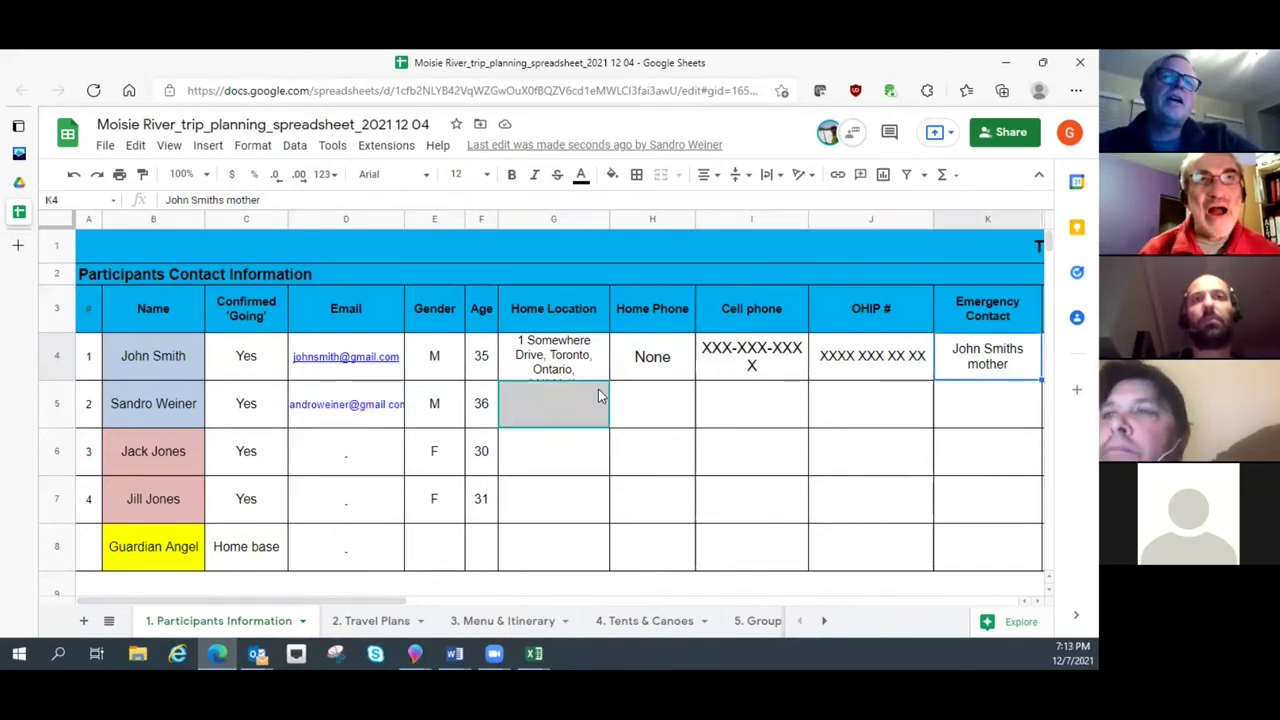
Step: Examine the participant columns covering the InReach contact, swift water rescue, first aid training, previous trips, medical issues and dietary restrictions
{"action": "left_click", "coordinate": [1038, 602]}
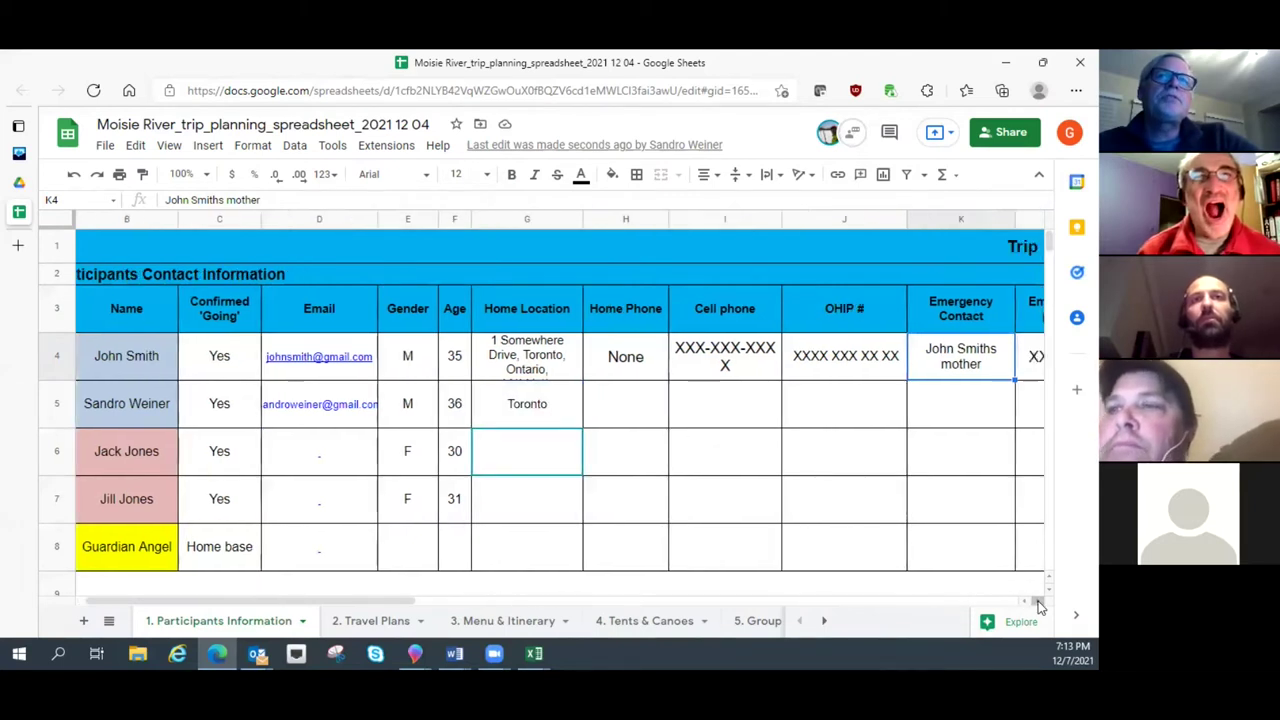
{"action": "left_click", "coordinate": [1038, 602]}
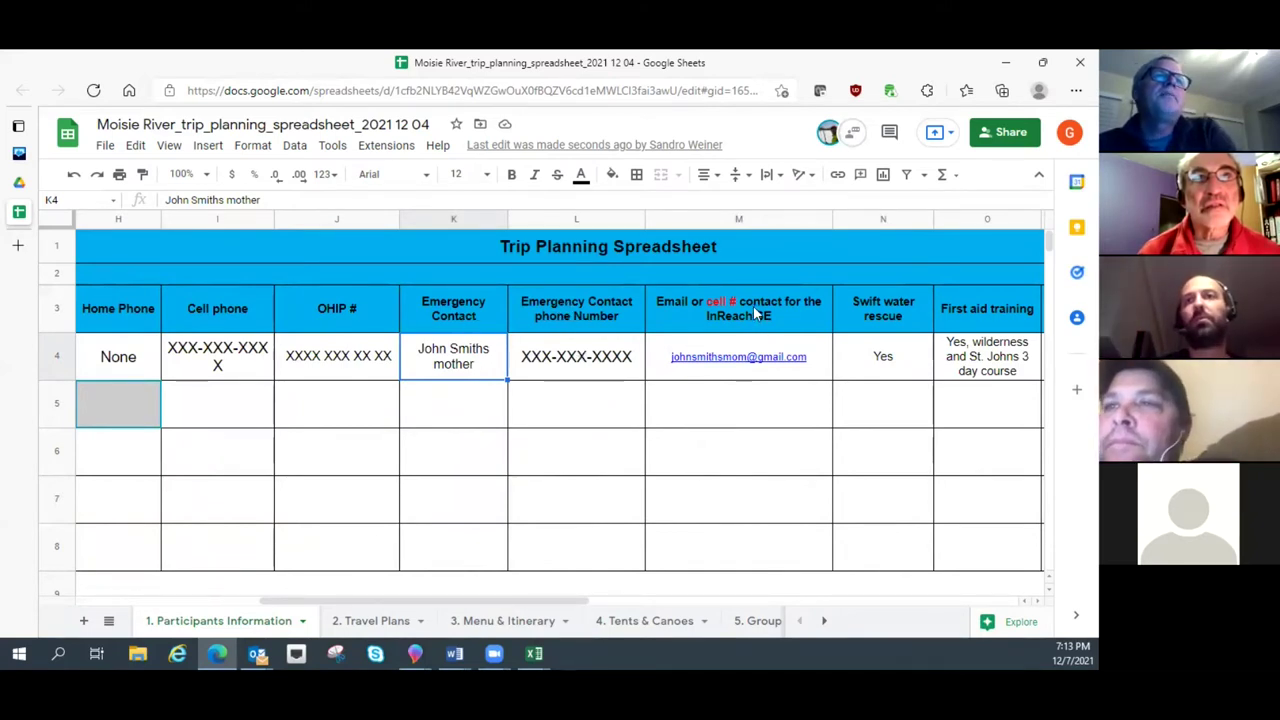
{"action": "mouse_move", "coordinate": [758, 367]}
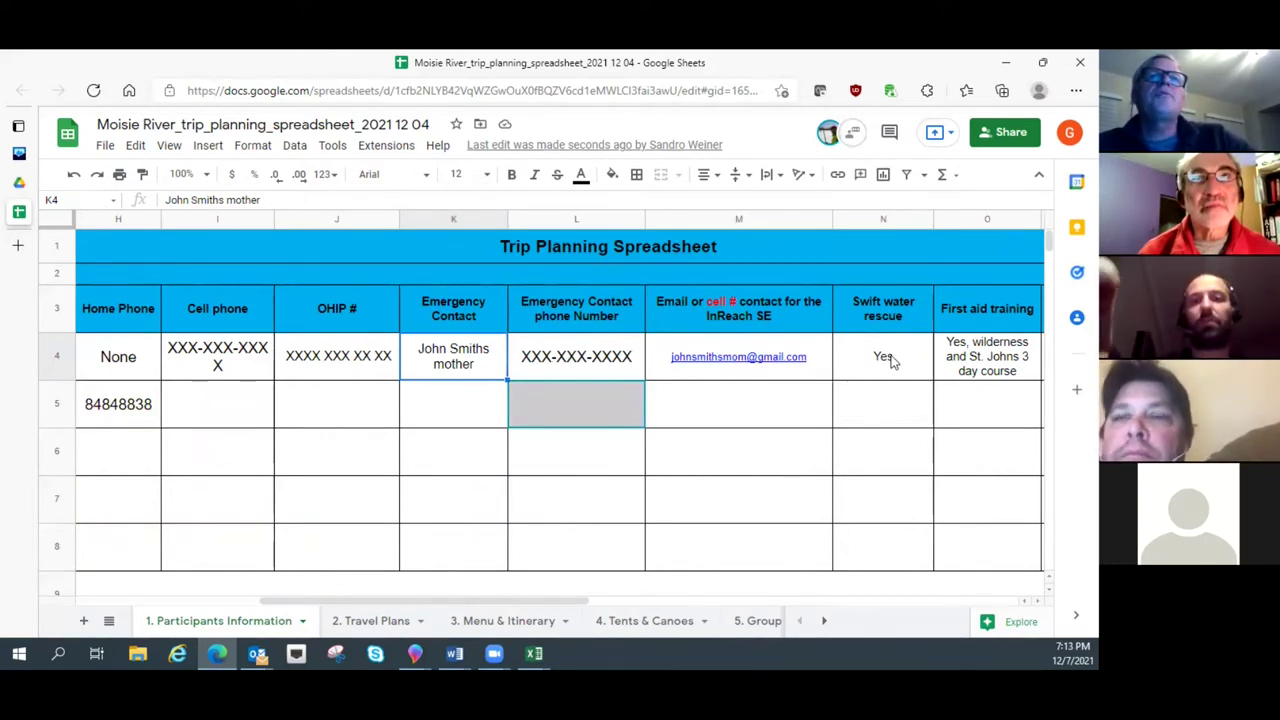
{"action": "left_click", "coordinate": [902, 317]}
{"action": "key", "text": "Right"}
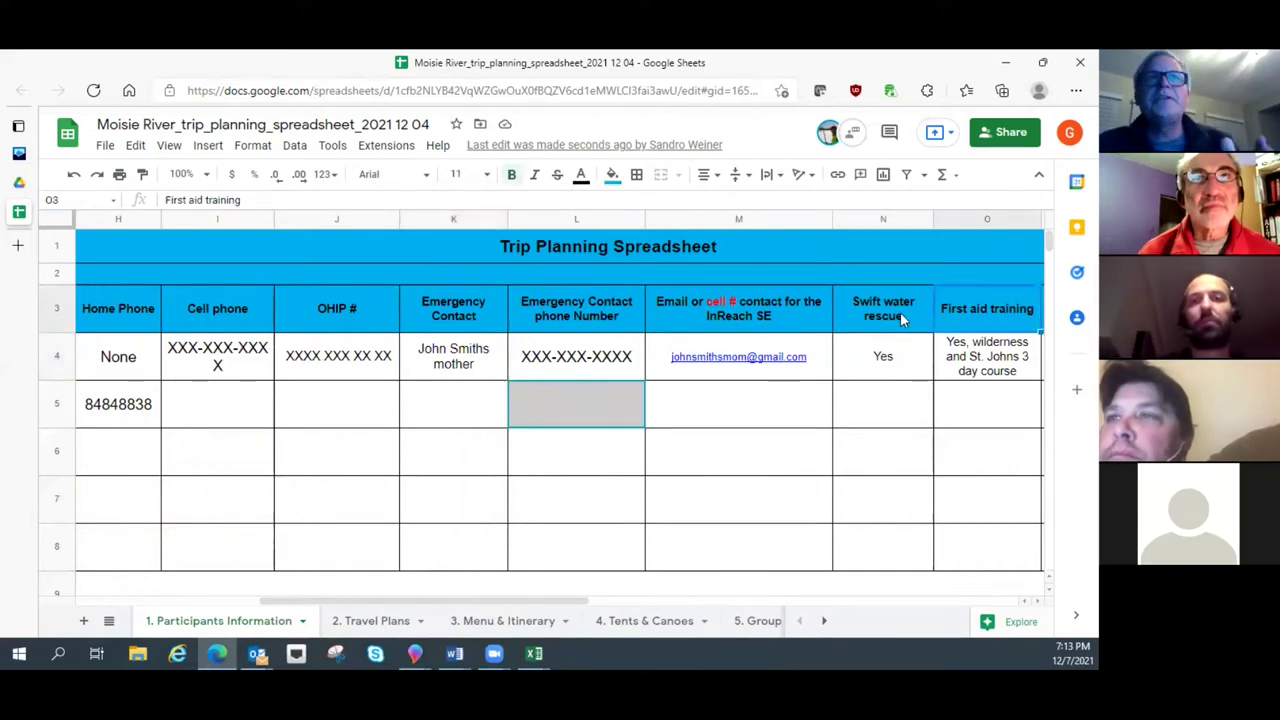
{"action": "key", "text": "Right"}
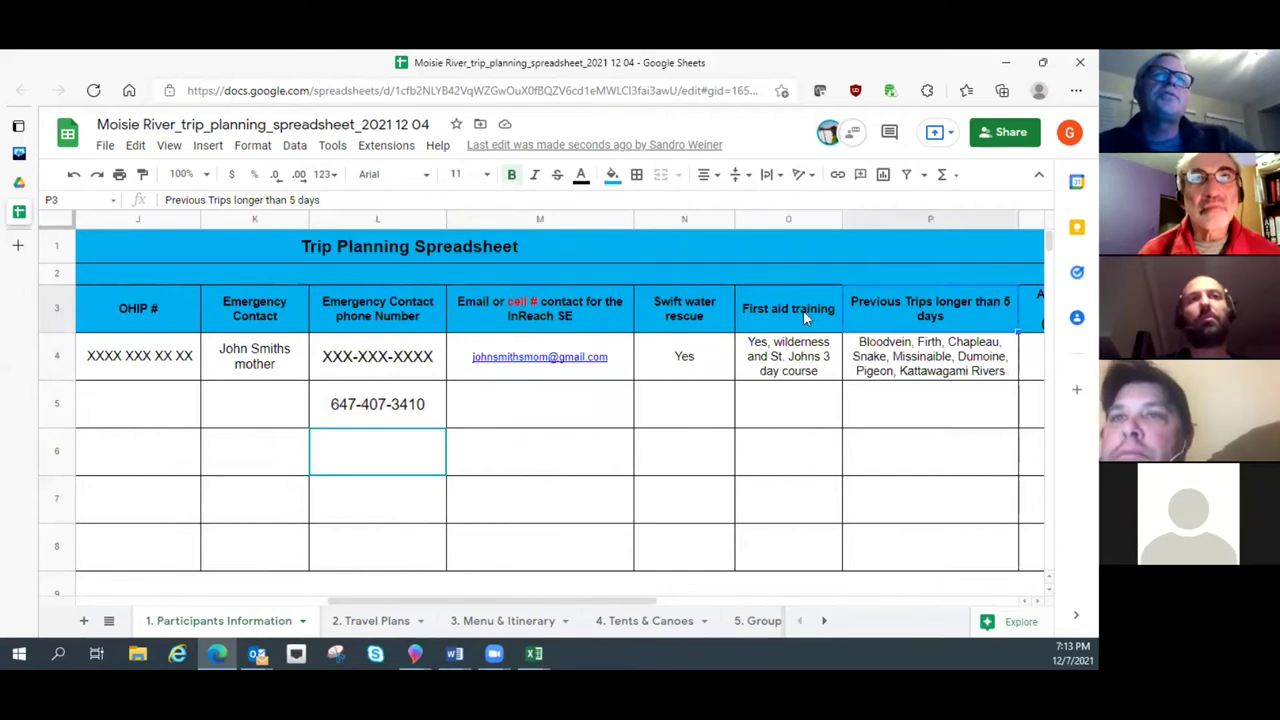
{"action": "key", "text": "Right"}
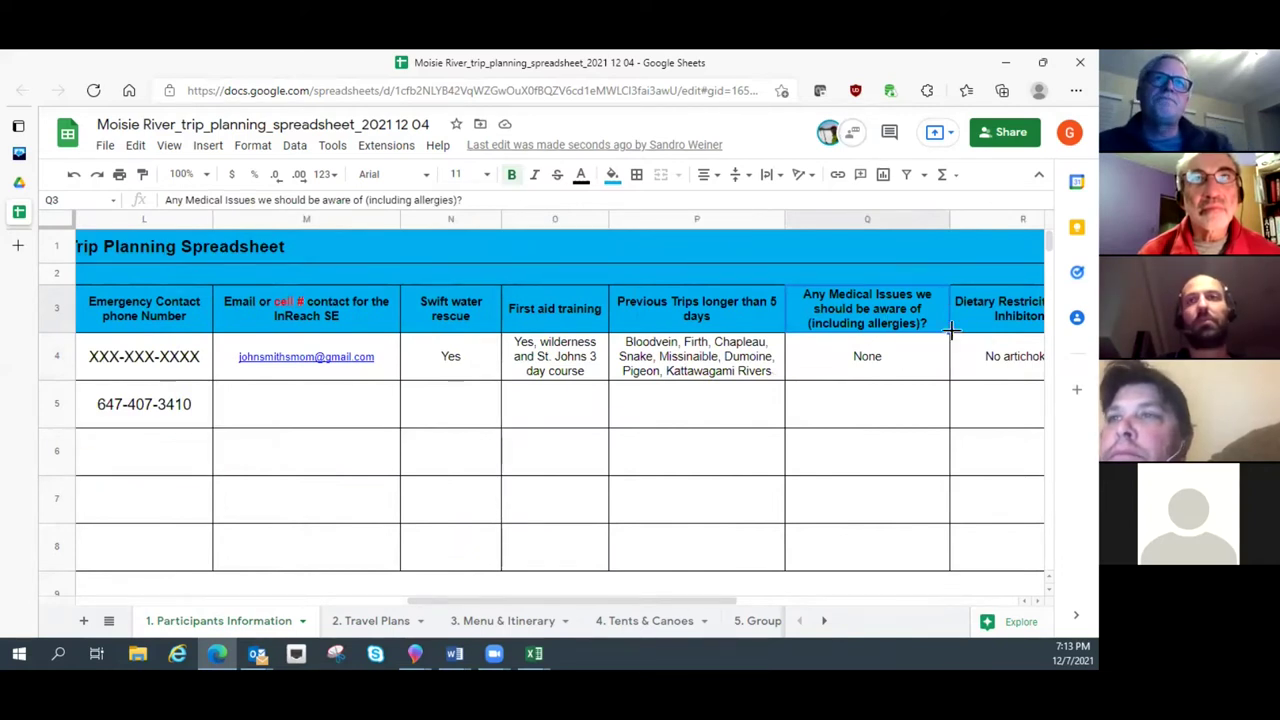
{"action": "key", "text": "Right"}
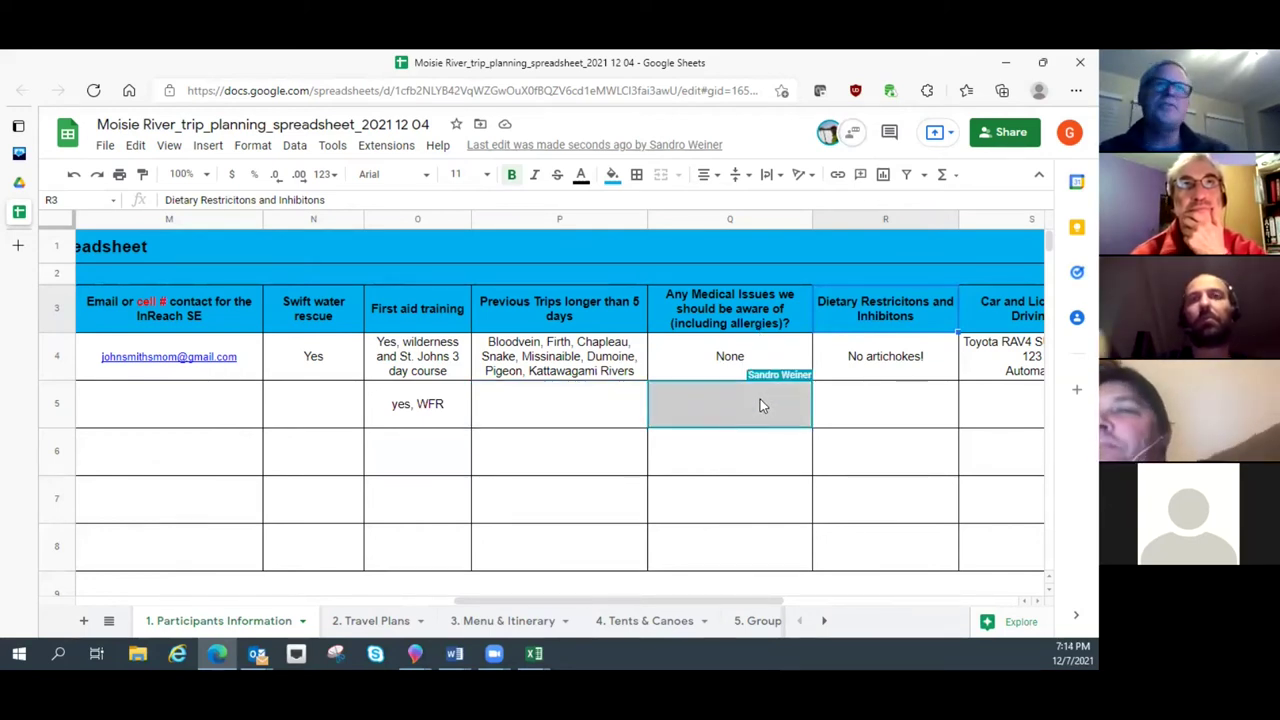
Step: Check the first participant's medical, dietary and car entries, and return to the name columns of the sheet
{"action": "left_click", "coordinate": [747, 360]}
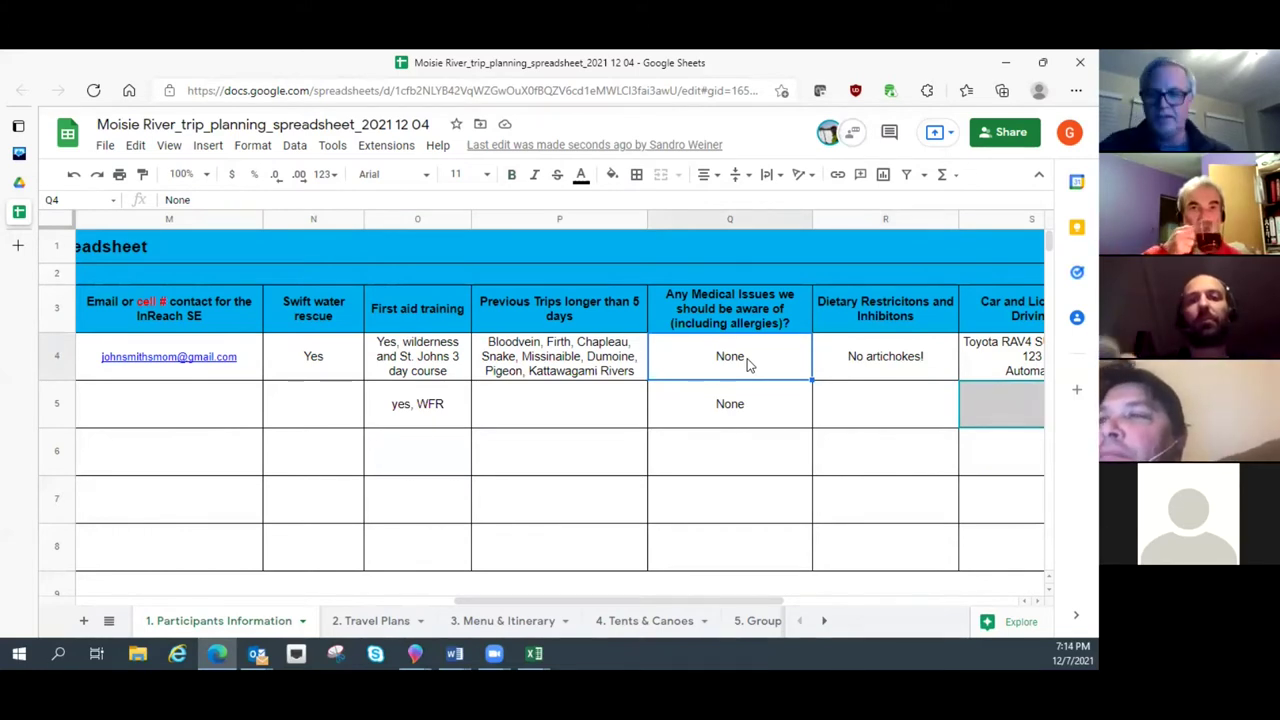
{"action": "key", "text": "Right"}
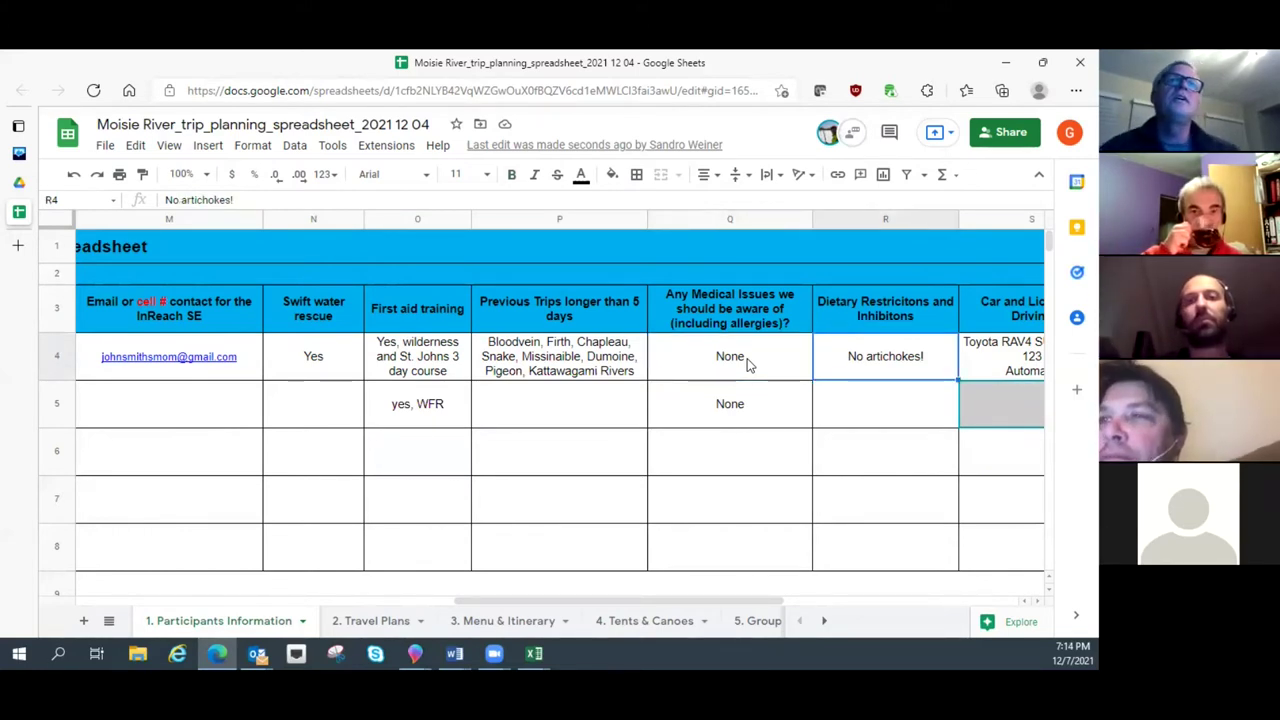
{"action": "left_click", "coordinate": [1036, 603]}
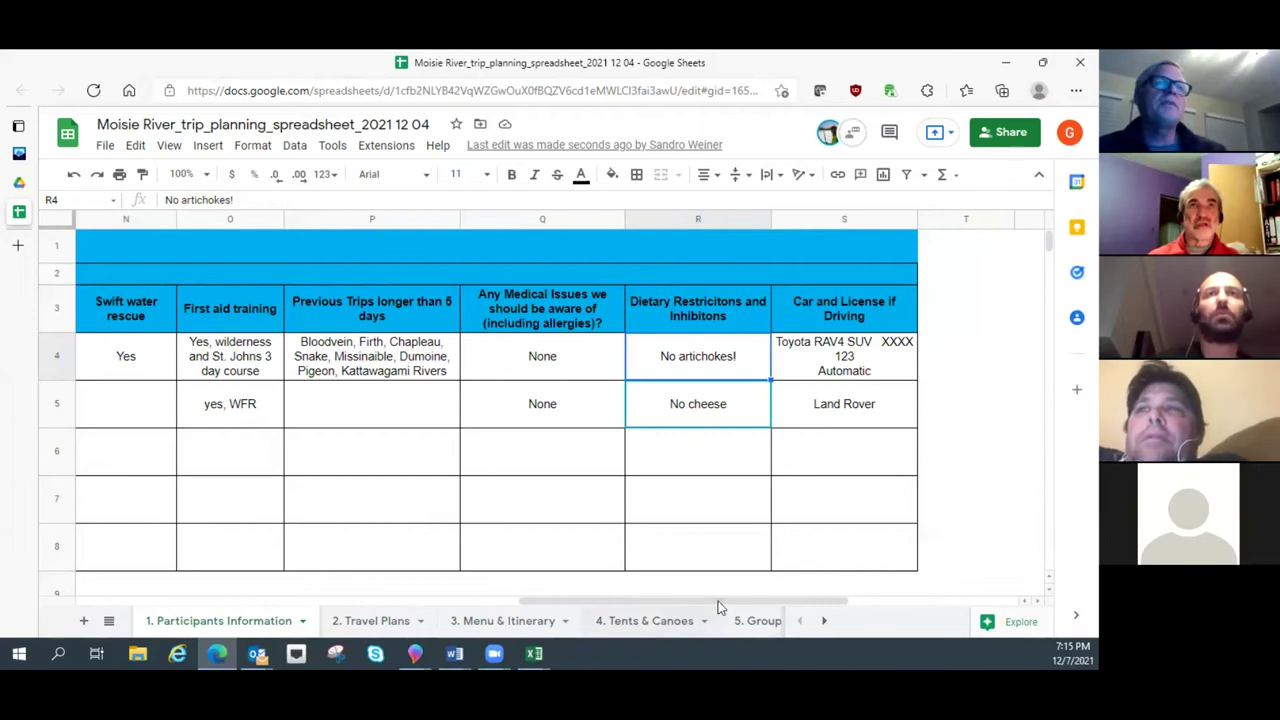
{"action": "left_click_drag", "start_coordinate": [718, 601], "coordinate": [507, 620]}
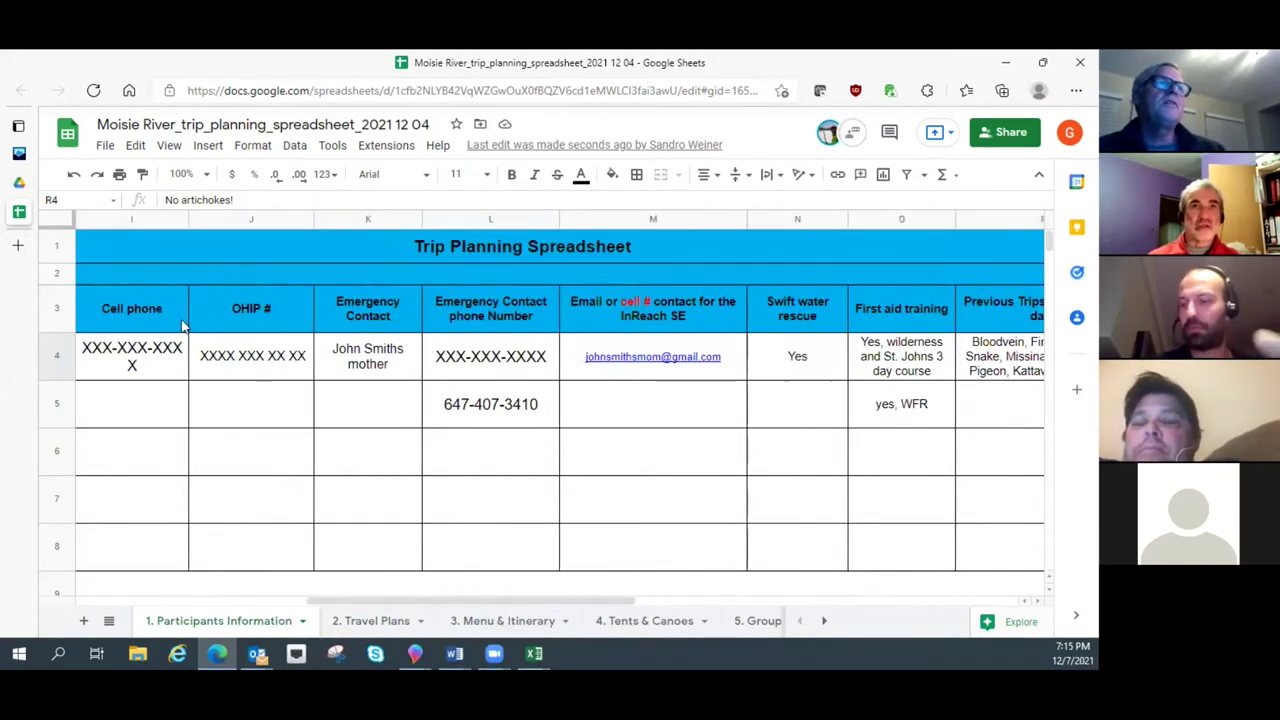
{"action": "left_click_drag", "start_coordinate": [423, 604], "coordinate": [310, 604]}
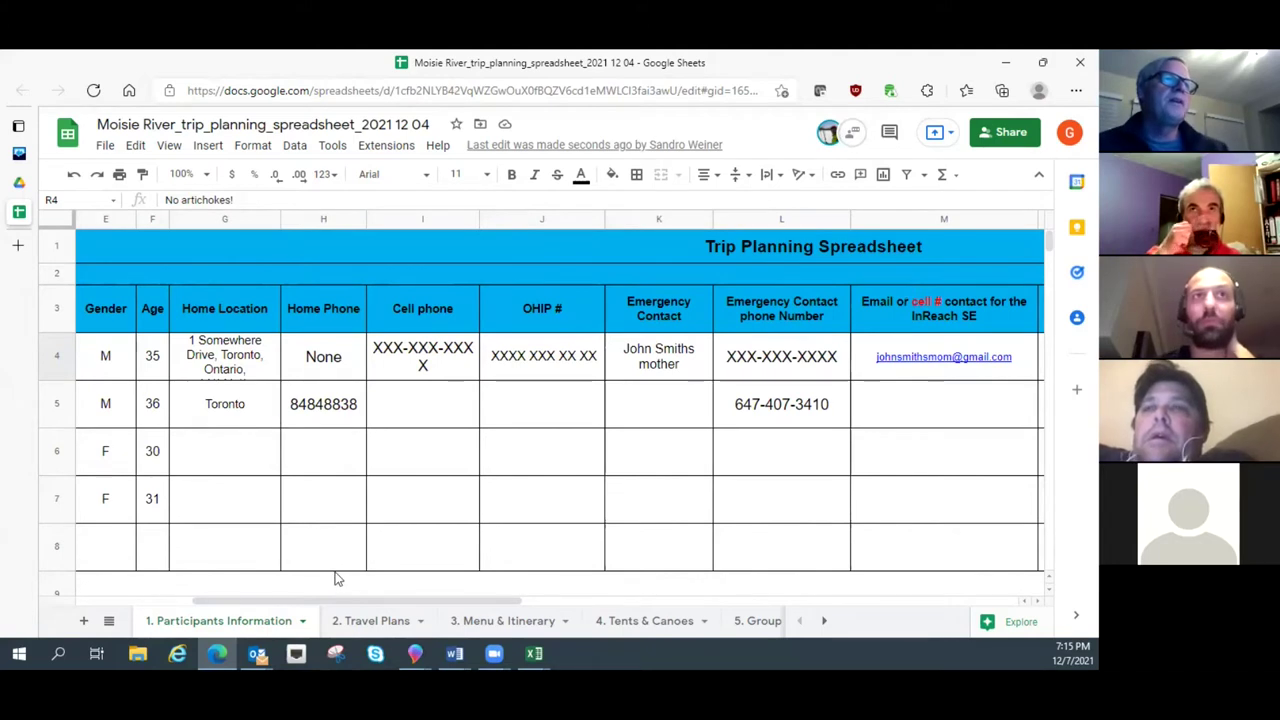
{"action": "left_click_drag", "start_coordinate": [349, 600], "coordinate": [262, 602]}
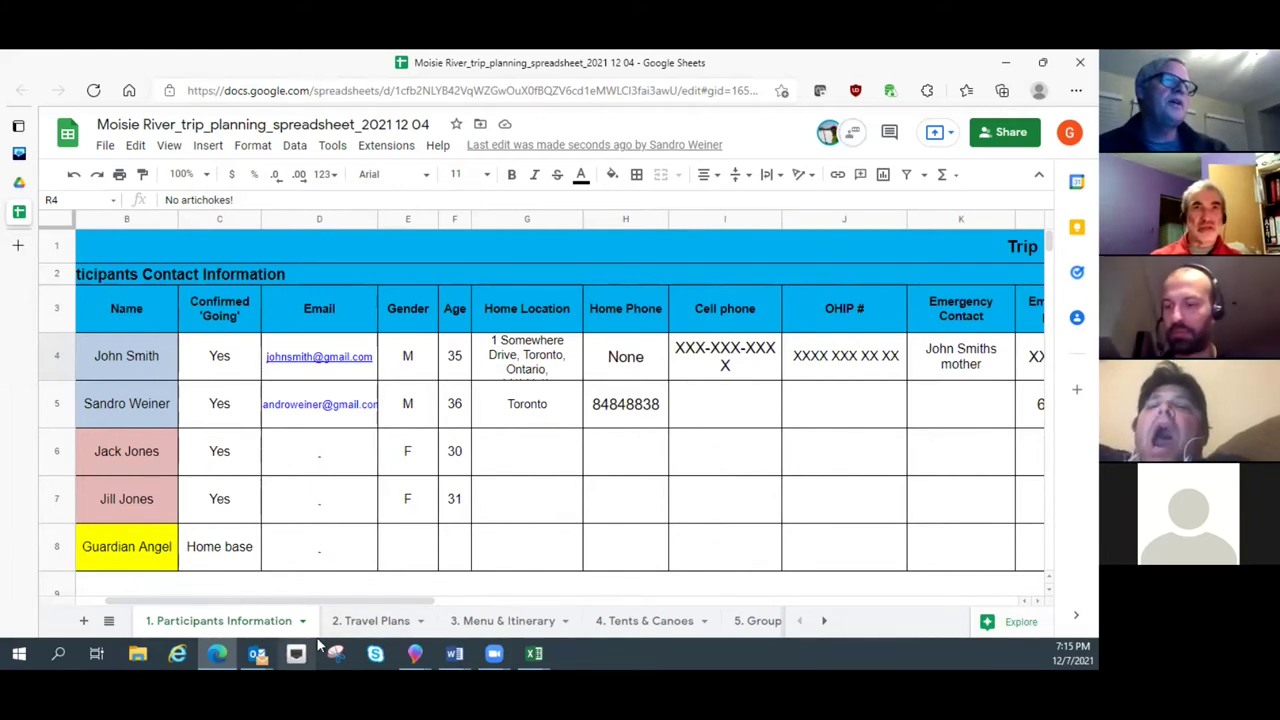
Step: Open the 2. Travel Plans sheet and examine the participants' home location and driver or passenger assignments
{"action": "left_click", "coordinate": [370, 621]}
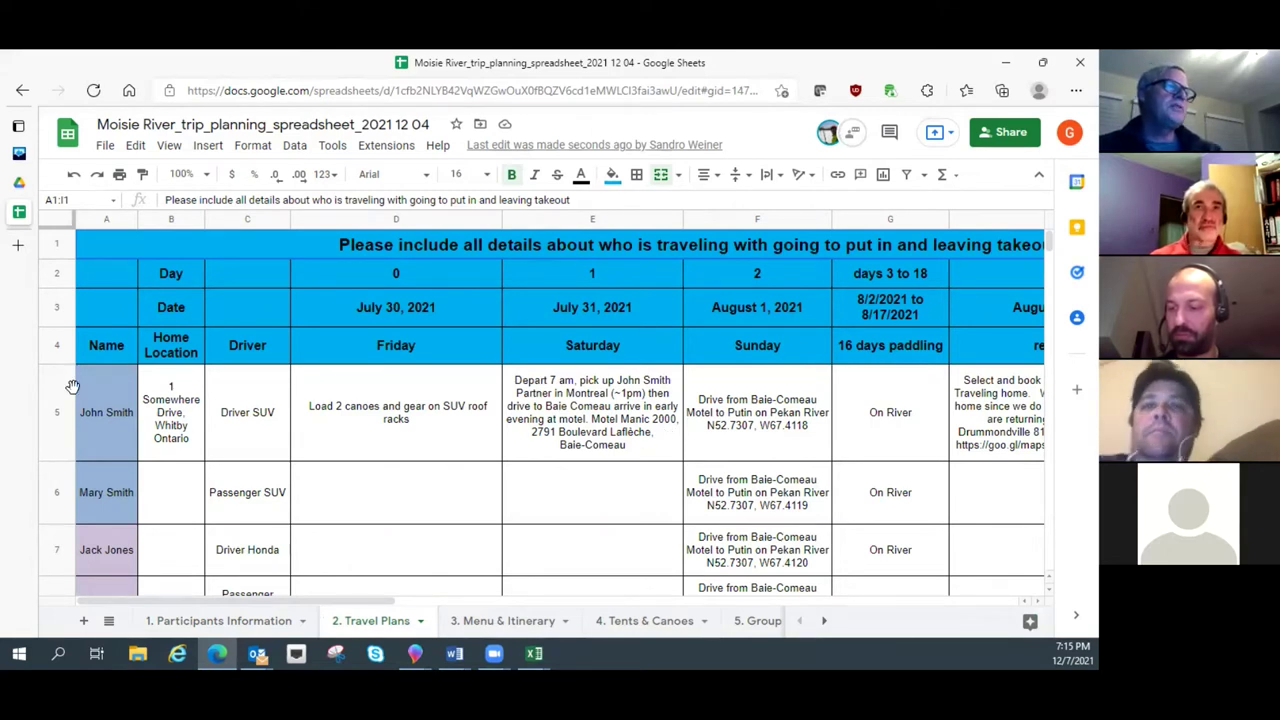
{"action": "scroll", "coordinate": [105, 452], "scroll_direction": "down", "scroll_amount": 2}
{"action": "scroll", "coordinate": [131, 431], "scroll_direction": "up", "scroll_amount": 2}
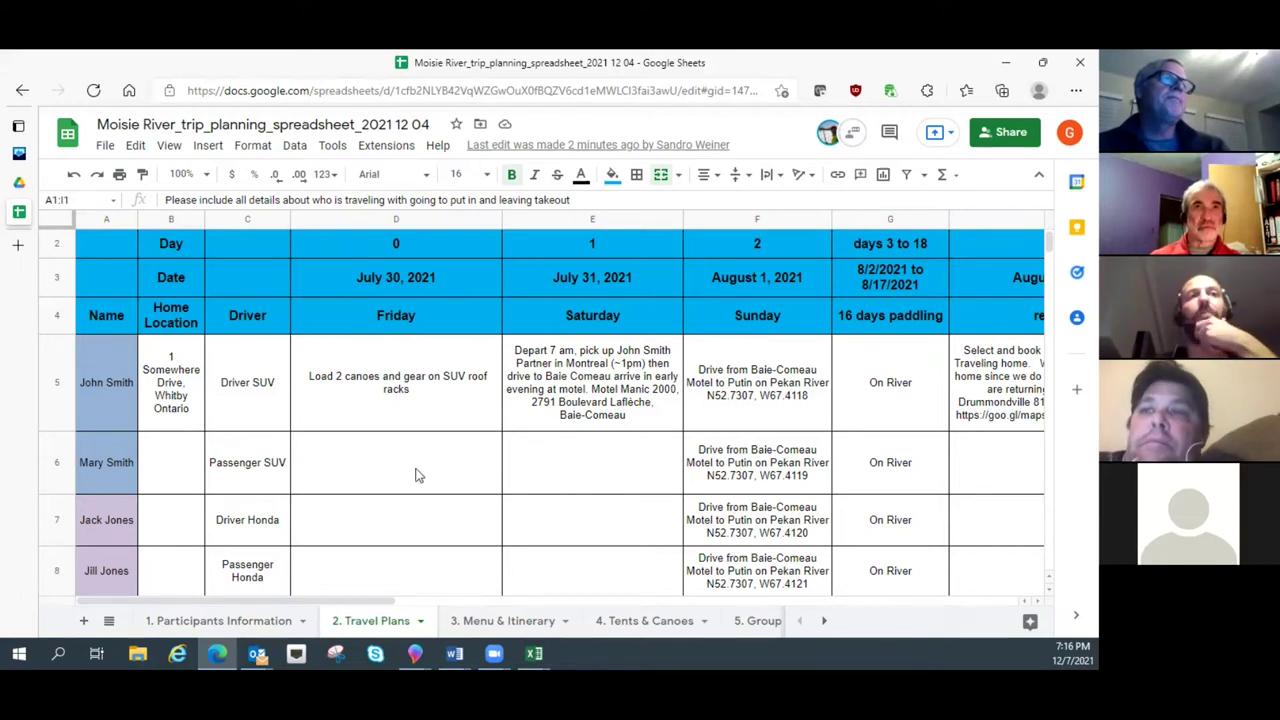
{"action": "left_click", "coordinate": [174, 418]}
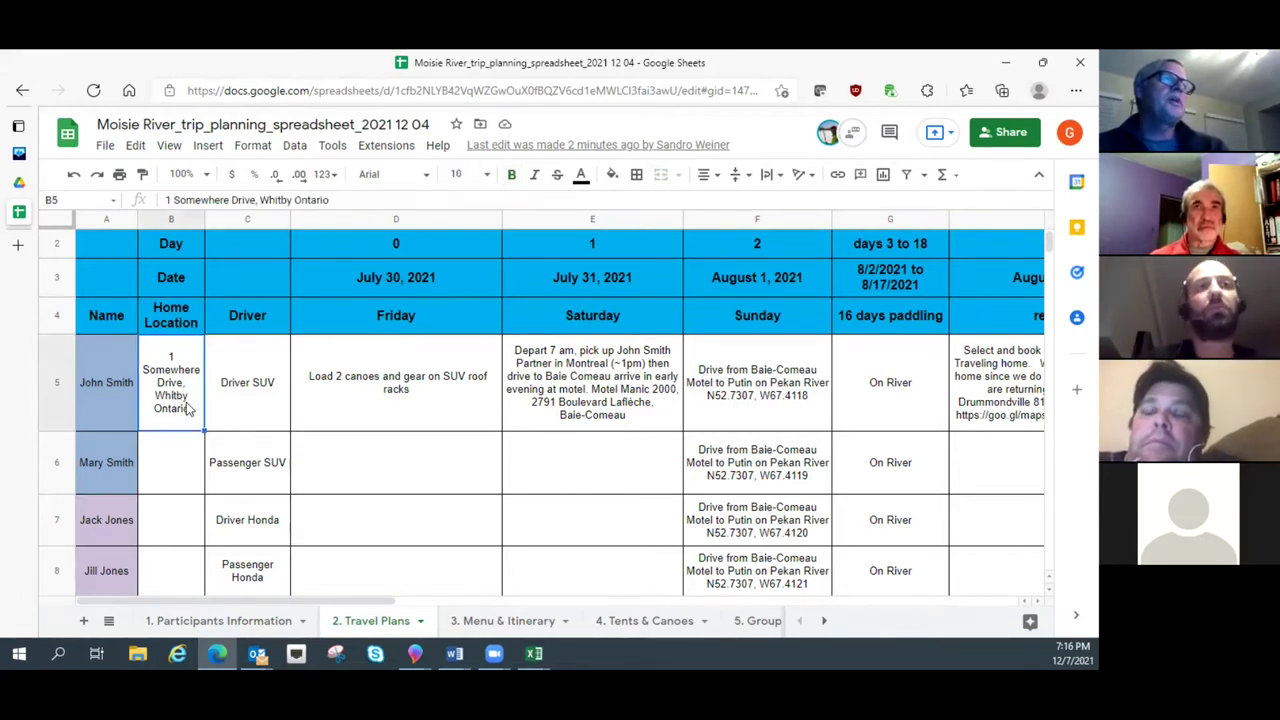
{"action": "left_click", "coordinate": [243, 405]}
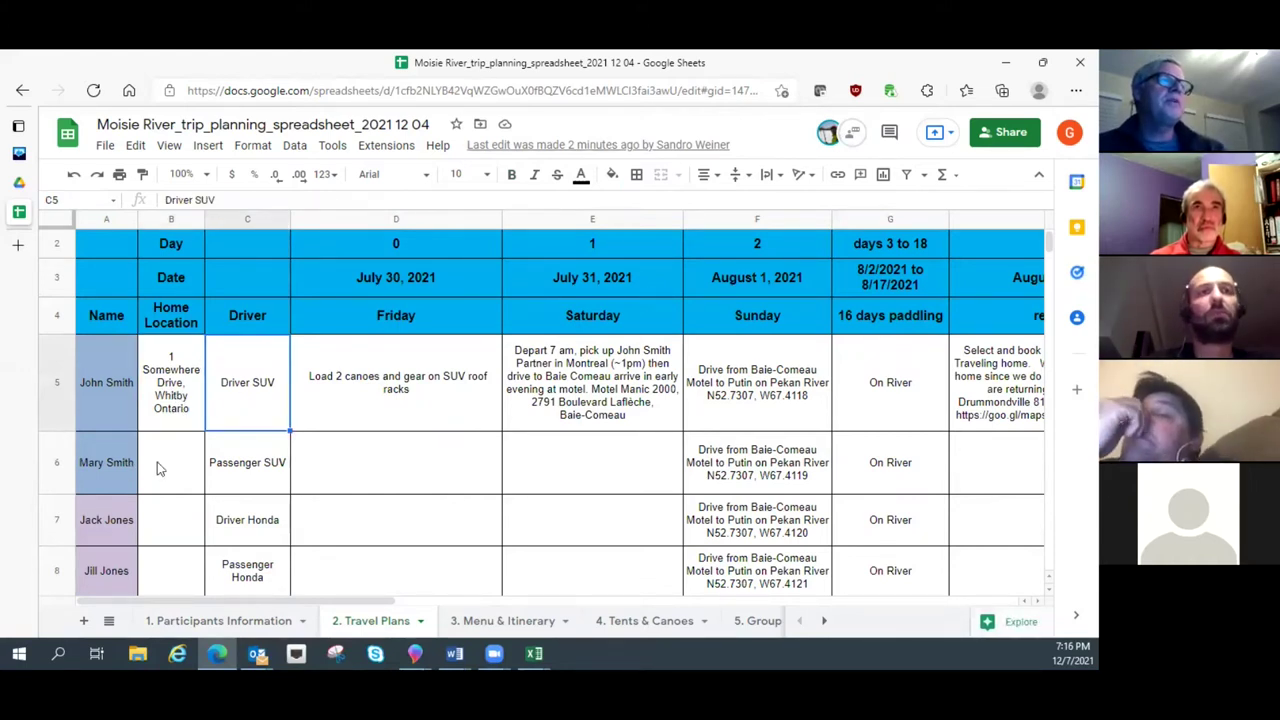
{"action": "left_click", "coordinate": [264, 468]}
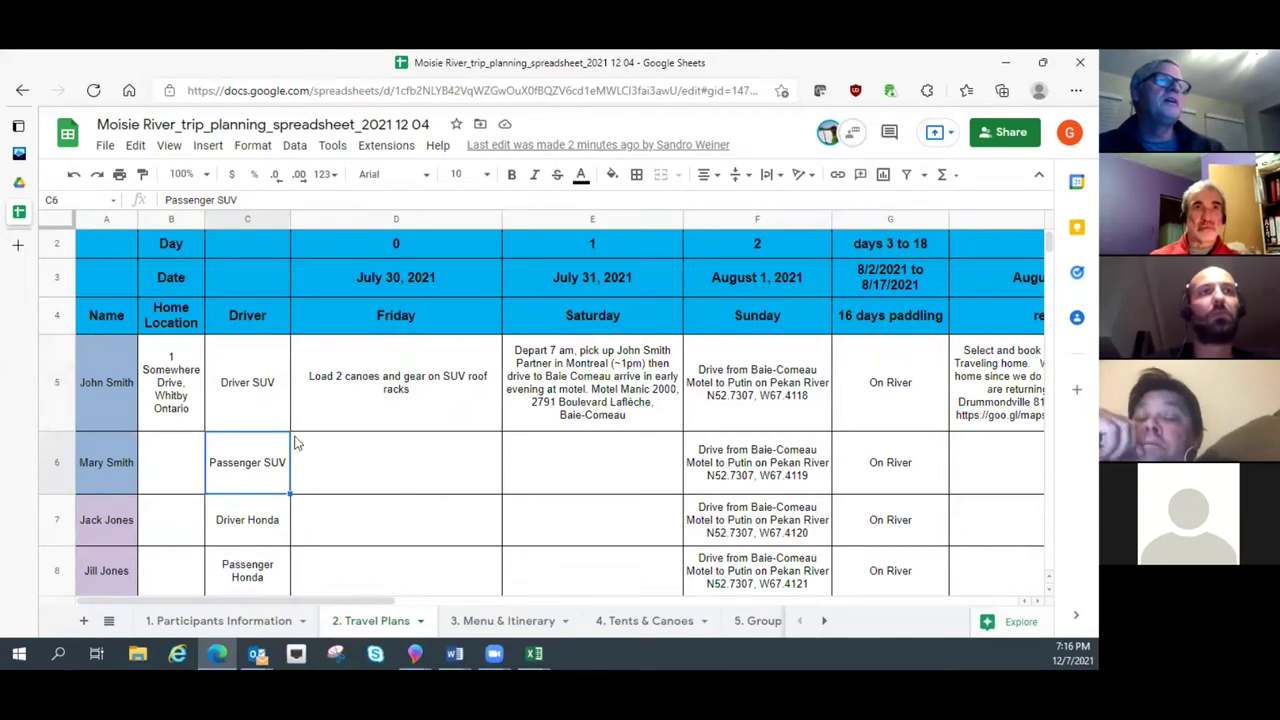
Step: Review the first participant's day-by-day travel itinerary from July 30 through the river days to the August 18 and 19 return
{"action": "left_click", "coordinate": [364, 386]}
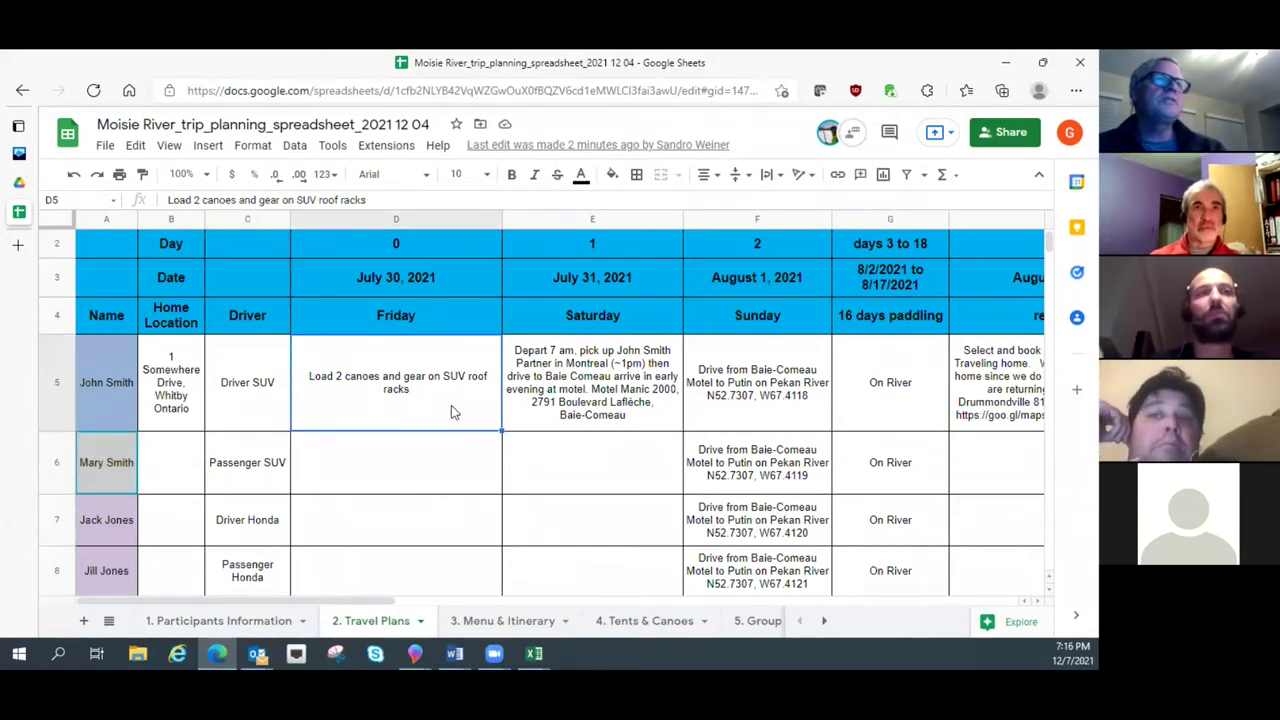
{"action": "left_click", "coordinate": [565, 387]}
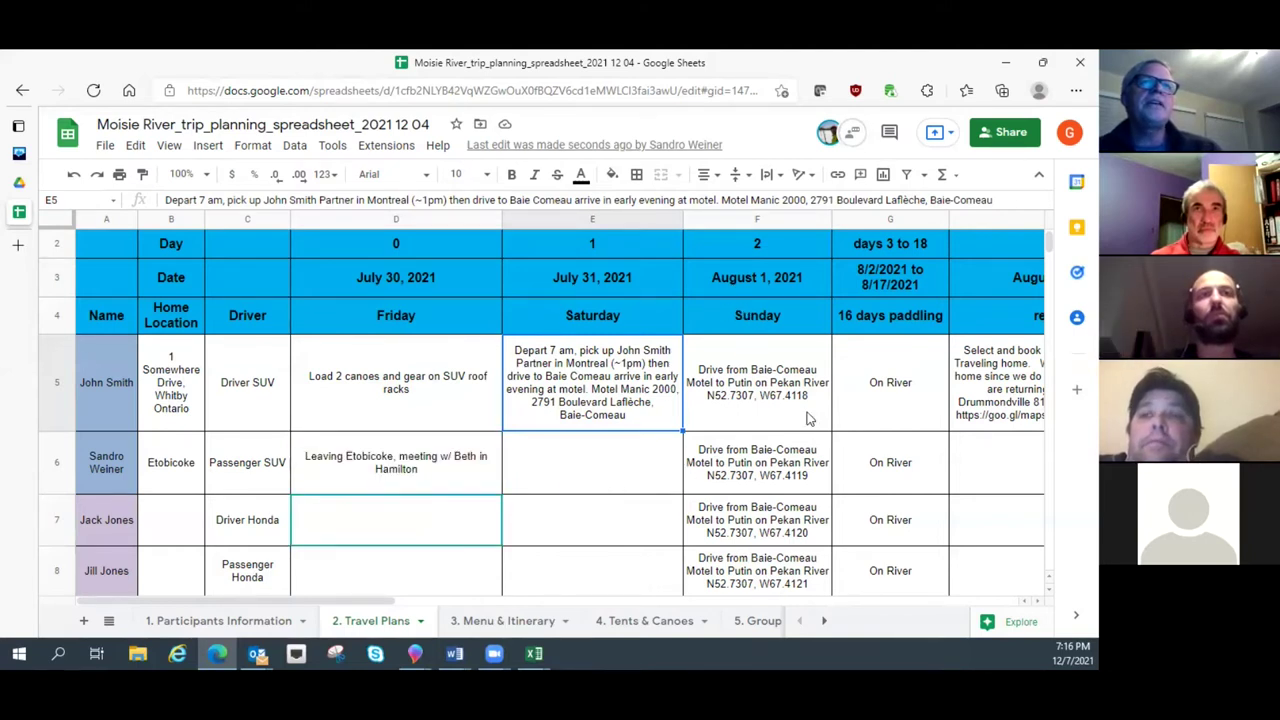
{"action": "left_click", "coordinate": [884, 363]}
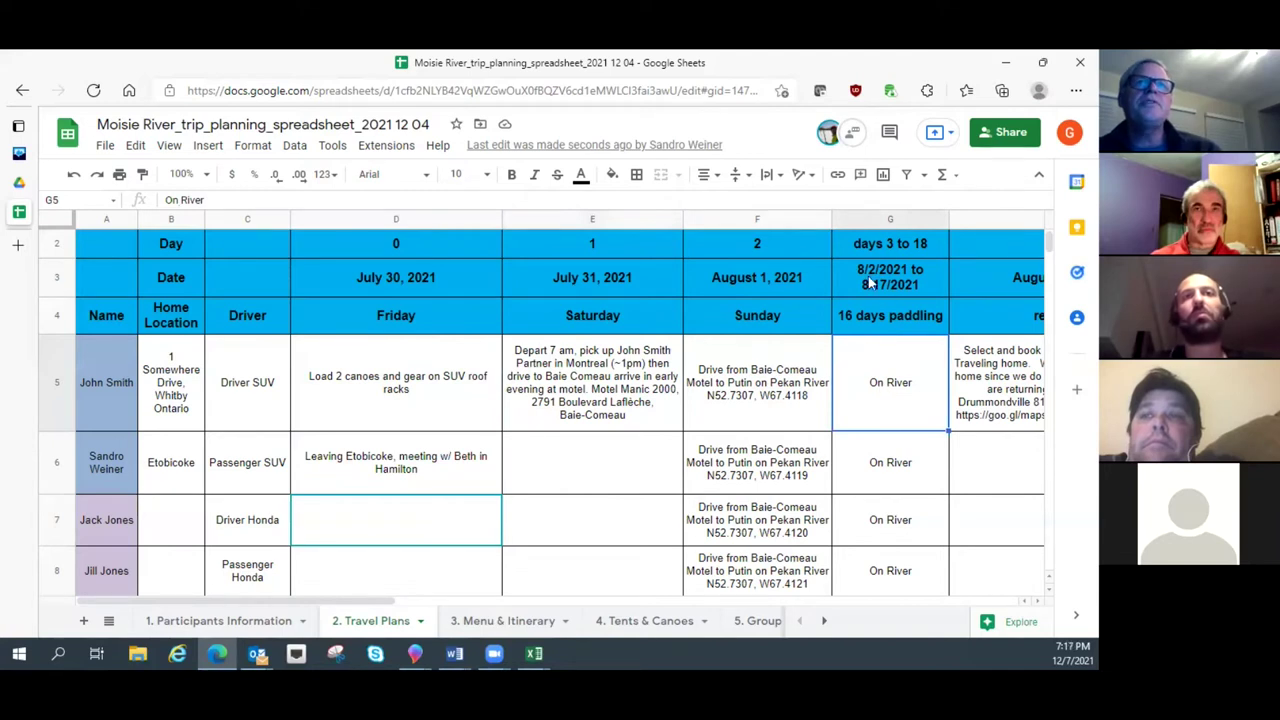
{"action": "left_click", "coordinate": [1038, 602]}
{"action": "left_click", "coordinate": [1038, 602]}
{"action": "left_click", "coordinate": [1038, 602]}
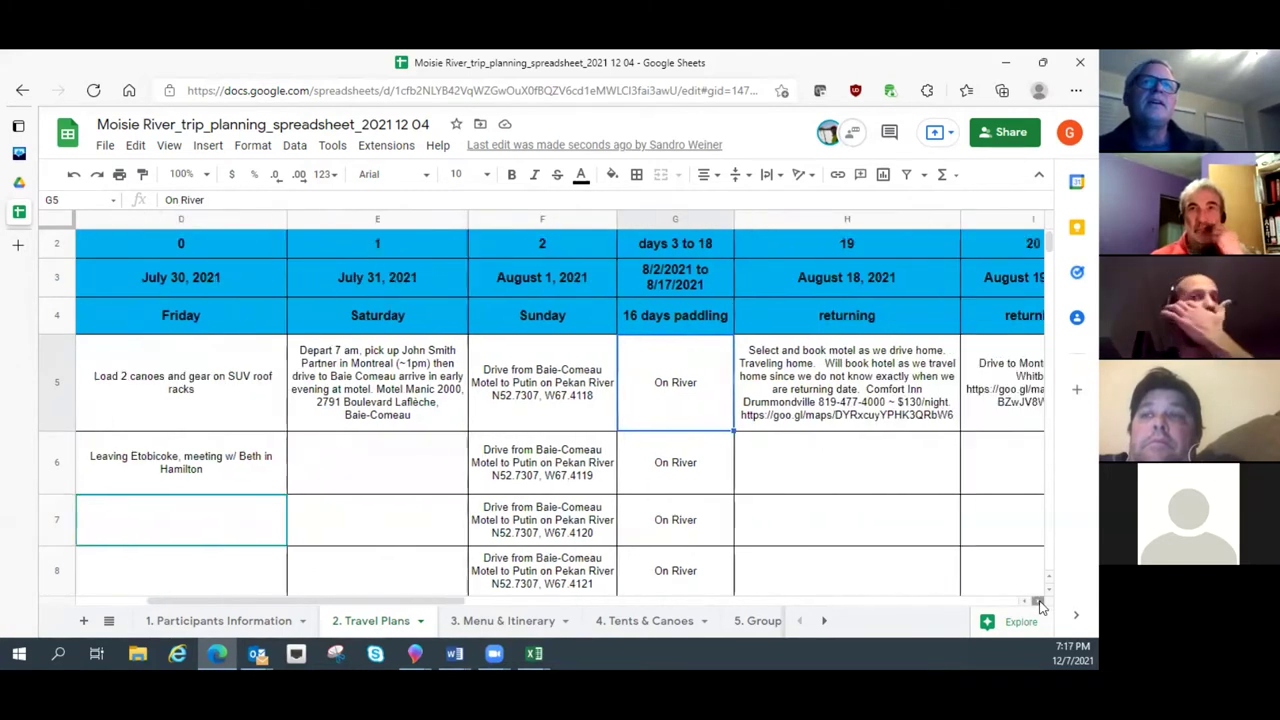
{"action": "left_click", "coordinate": [1038, 602]}
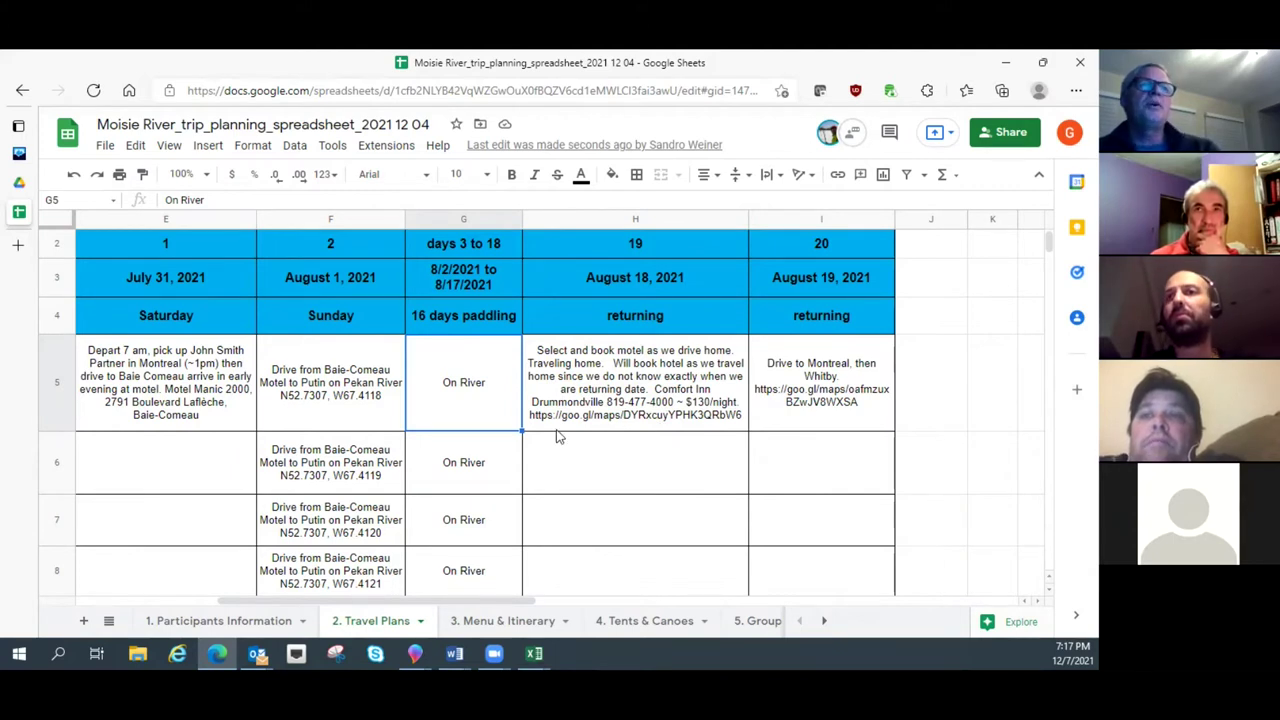
Step: Enlarge the formula bar and copy the Google Maps link from the first participant's August 18 returning entry in cell H5
{"action": "left_click", "coordinate": [715, 420]}
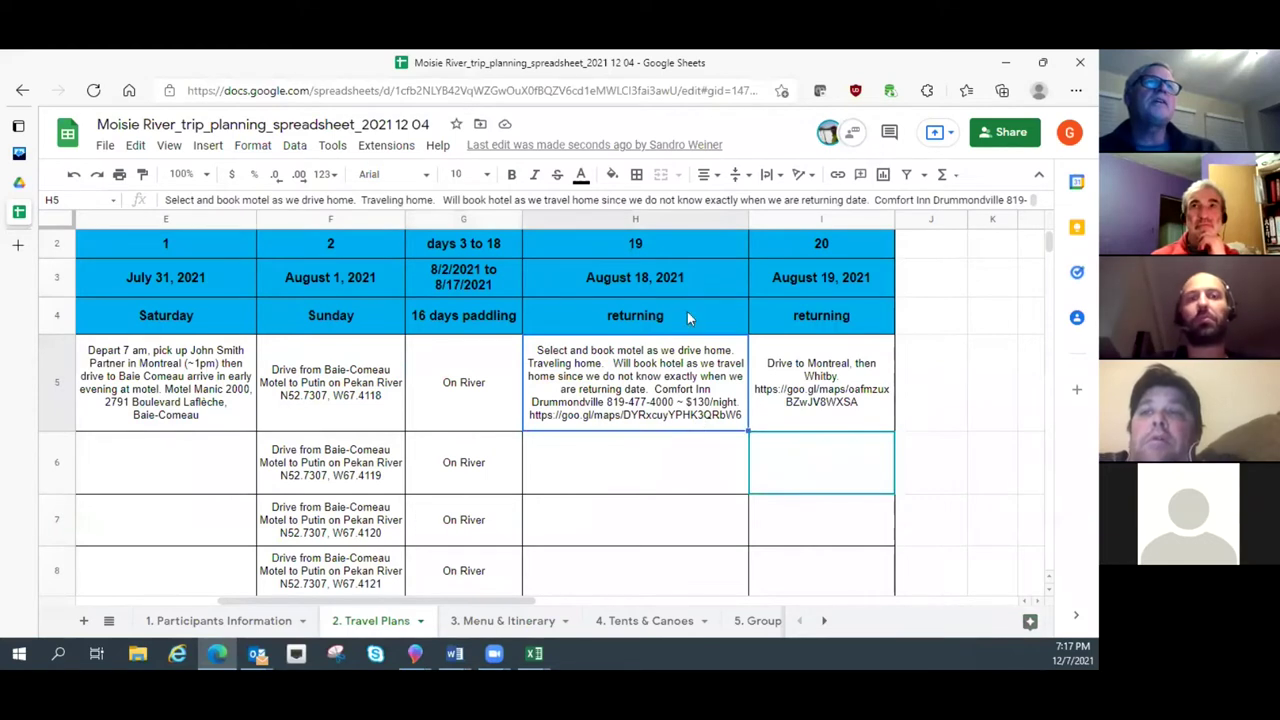
{"action": "left_click_drag", "start_coordinate": [490, 207], "coordinate": [489, 295]}
{"action": "left_click_drag", "start_coordinate": [488, 219], "coordinate": [281, 220]}
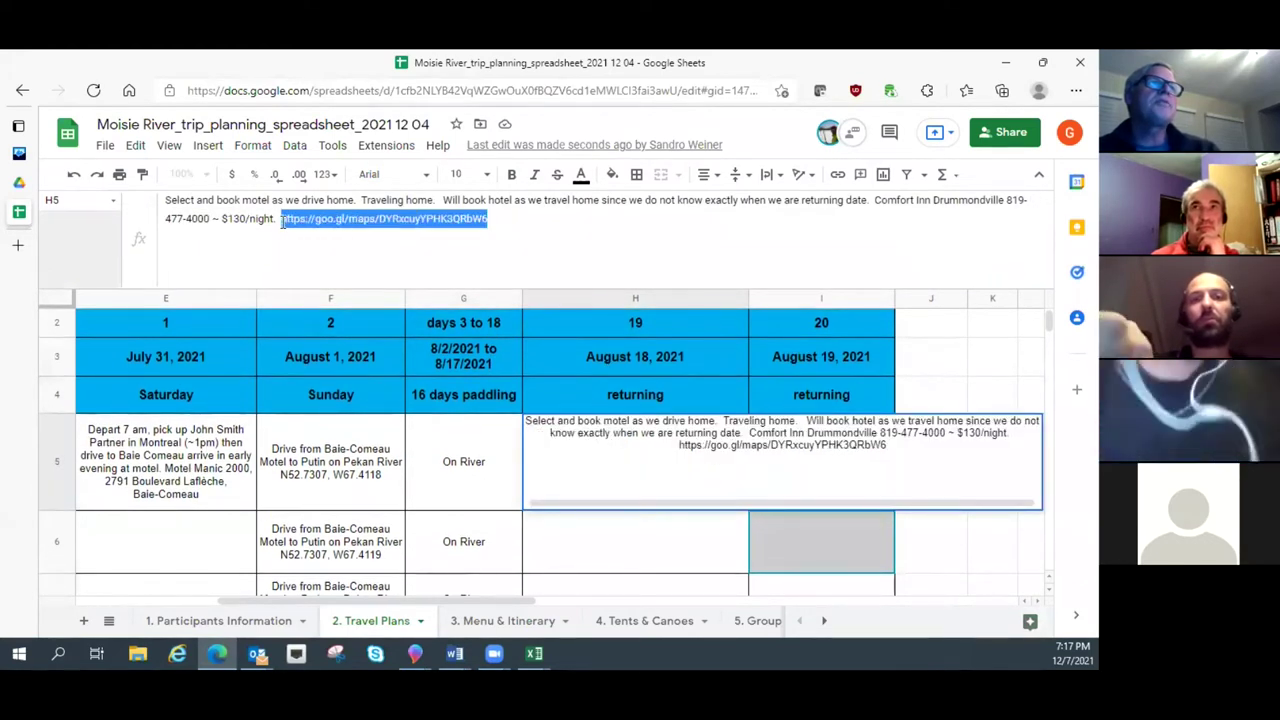
{"action": "right_click", "coordinate": [311, 220]}
{"action": "left_click", "coordinate": [361, 207]}
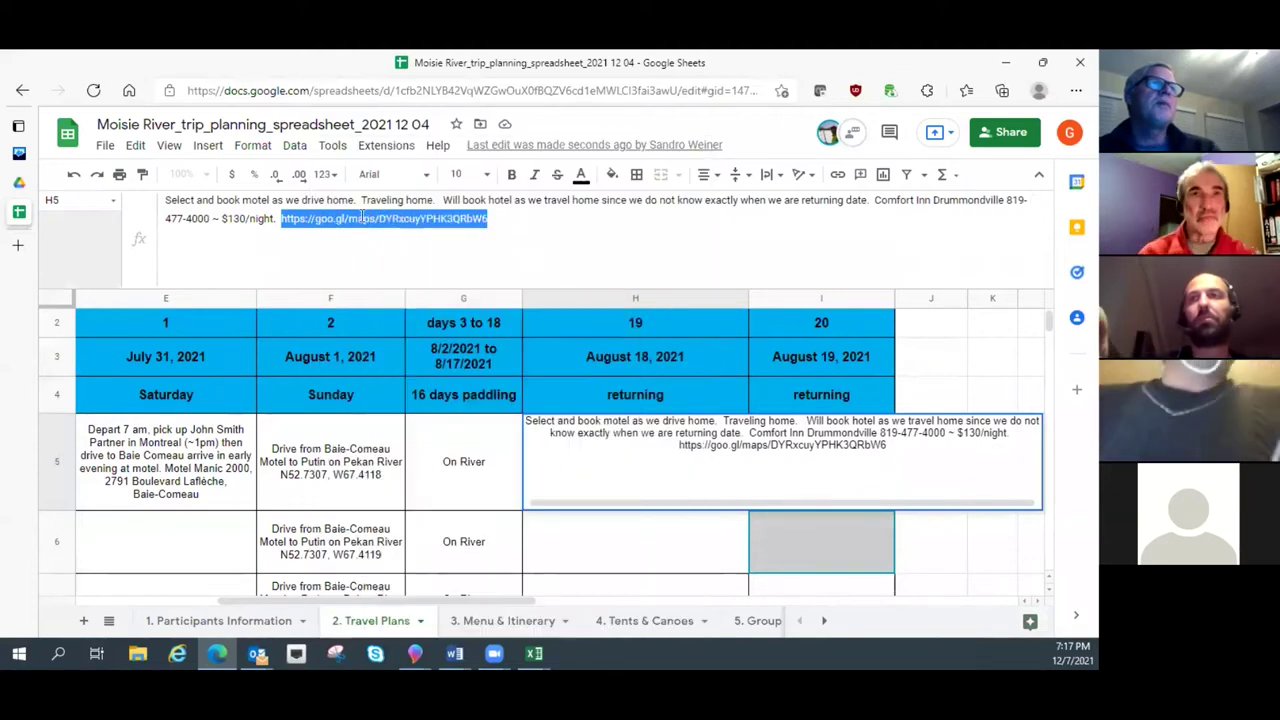
Step: Load the copied Google Maps link for the August 18 return drive in a new browser tab
{"action": "left_click", "coordinate": [15, 248]}
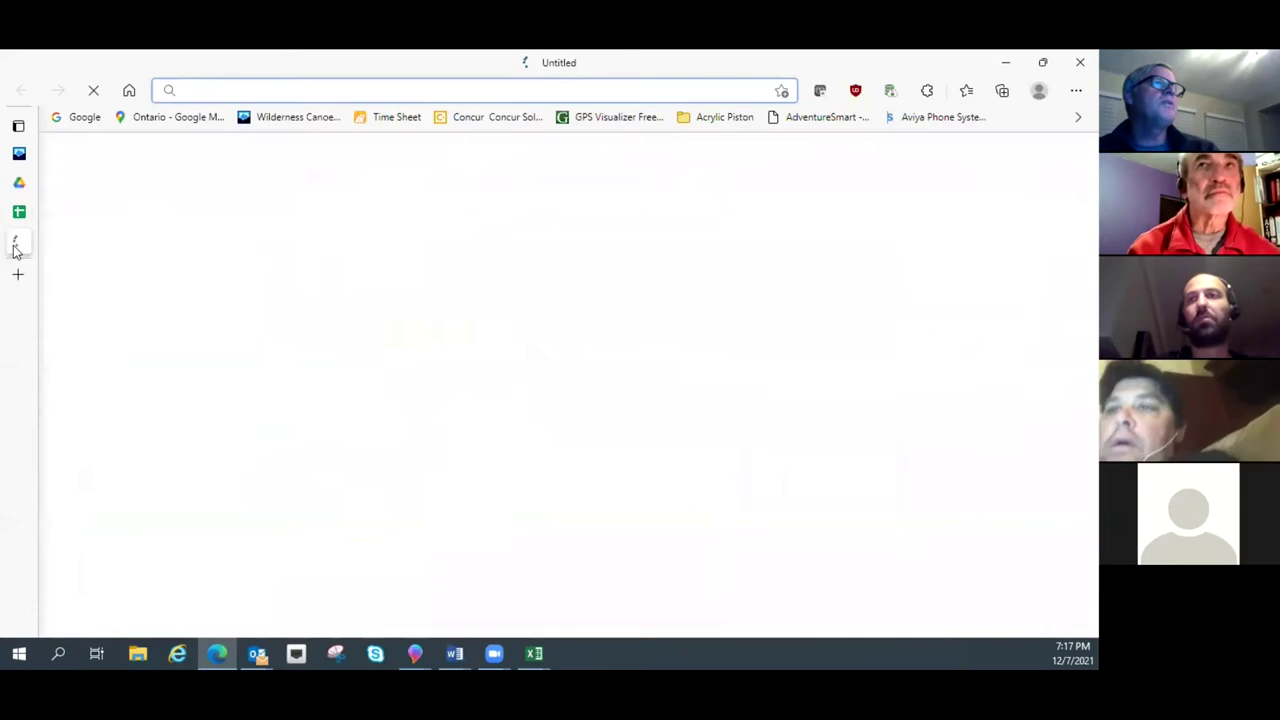
{"action": "left_click", "coordinate": [176, 118]}
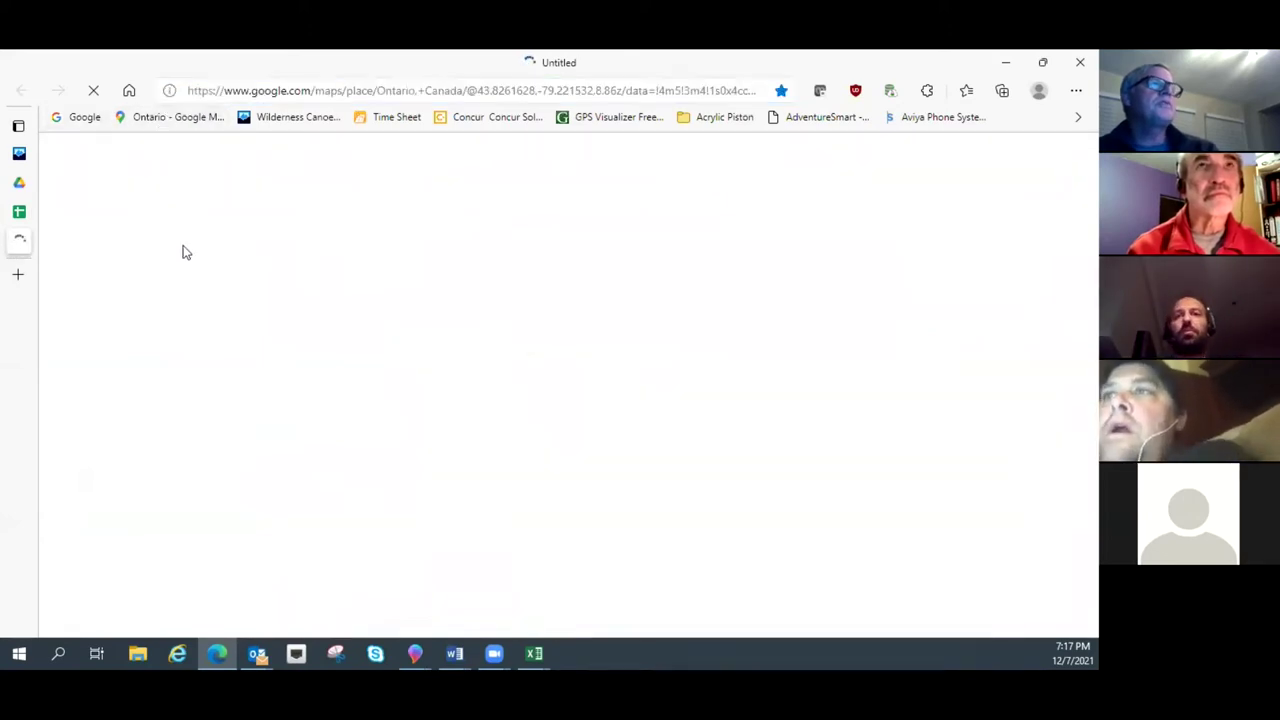
{"action": "left_click", "coordinate": [377, 91]}
{"action": "right_click", "coordinate": [377, 91]}
{"action": "left_click", "coordinate": [358, 90]}
{"action": "triple_click", "coordinate": [358, 90]}
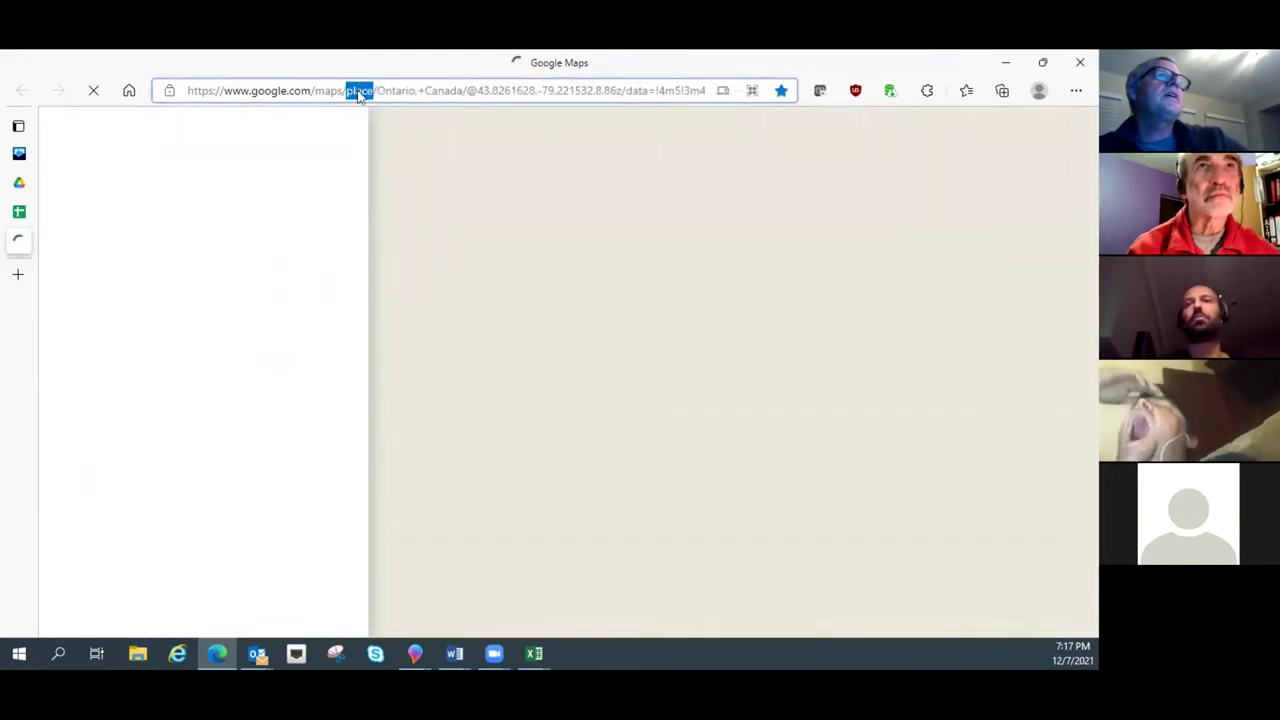
{"action": "right_click", "coordinate": [360, 92]}
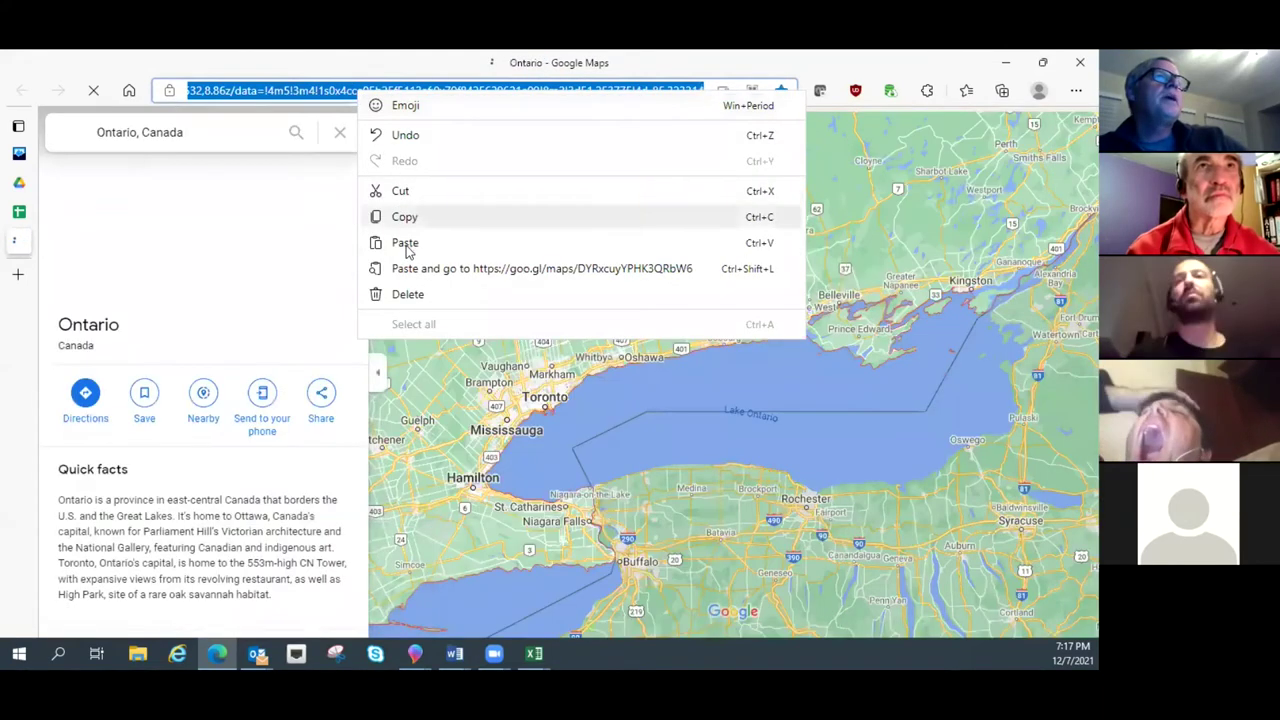
{"action": "left_click", "coordinate": [404, 243]}
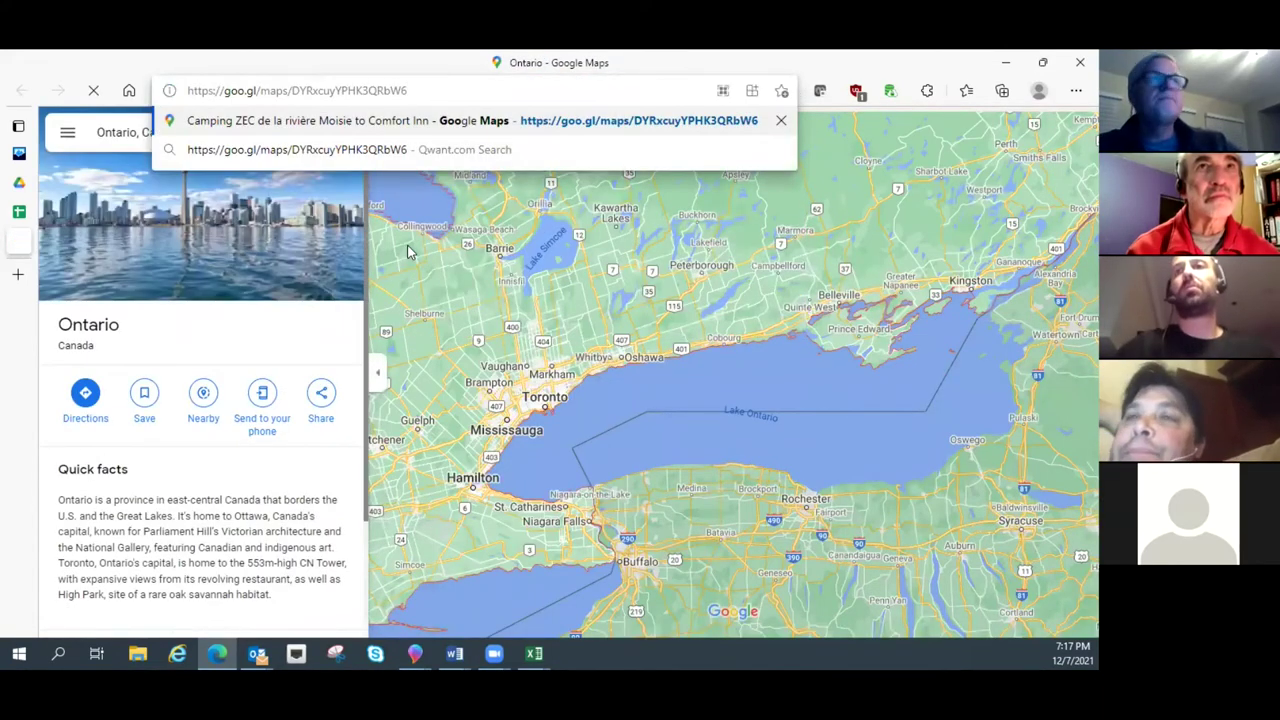
{"action": "key", "text": "Return"}
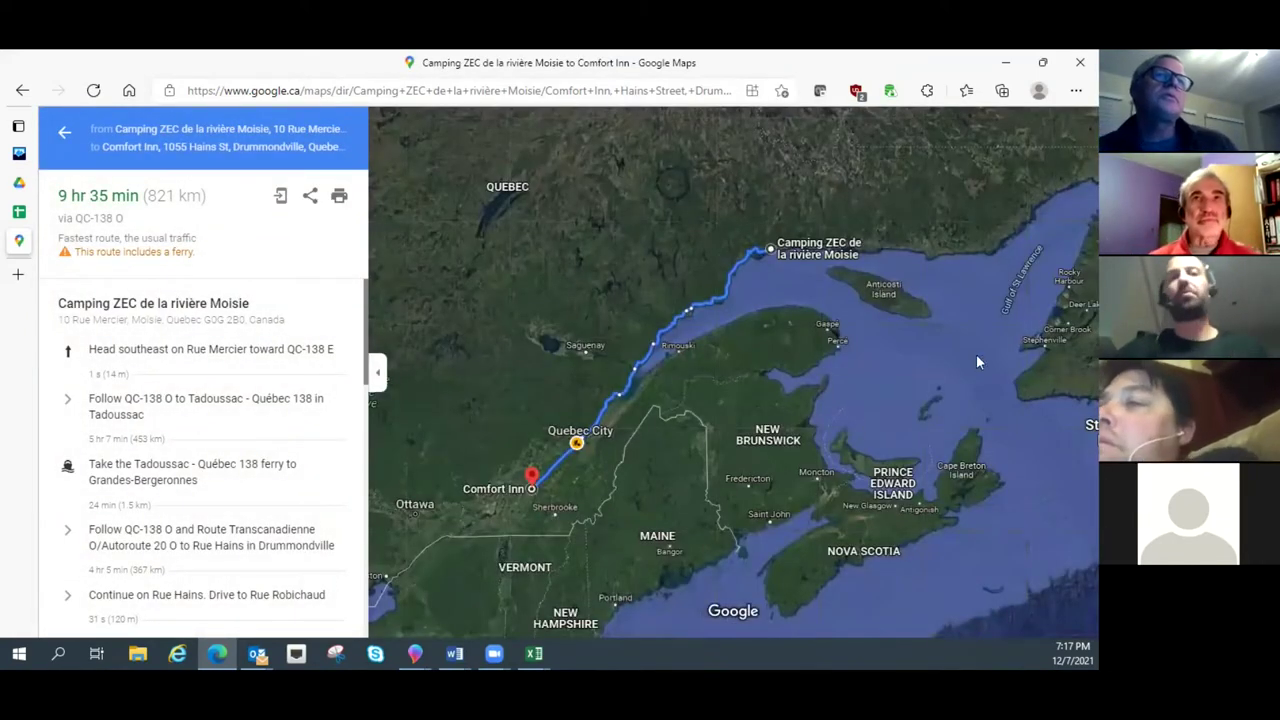
Step: Trace the driving route to the Comfort Inn in Drummondville up close and open the hotel's details to examine its surroundings
{"action": "mouse_move", "coordinate": [548, 514]}
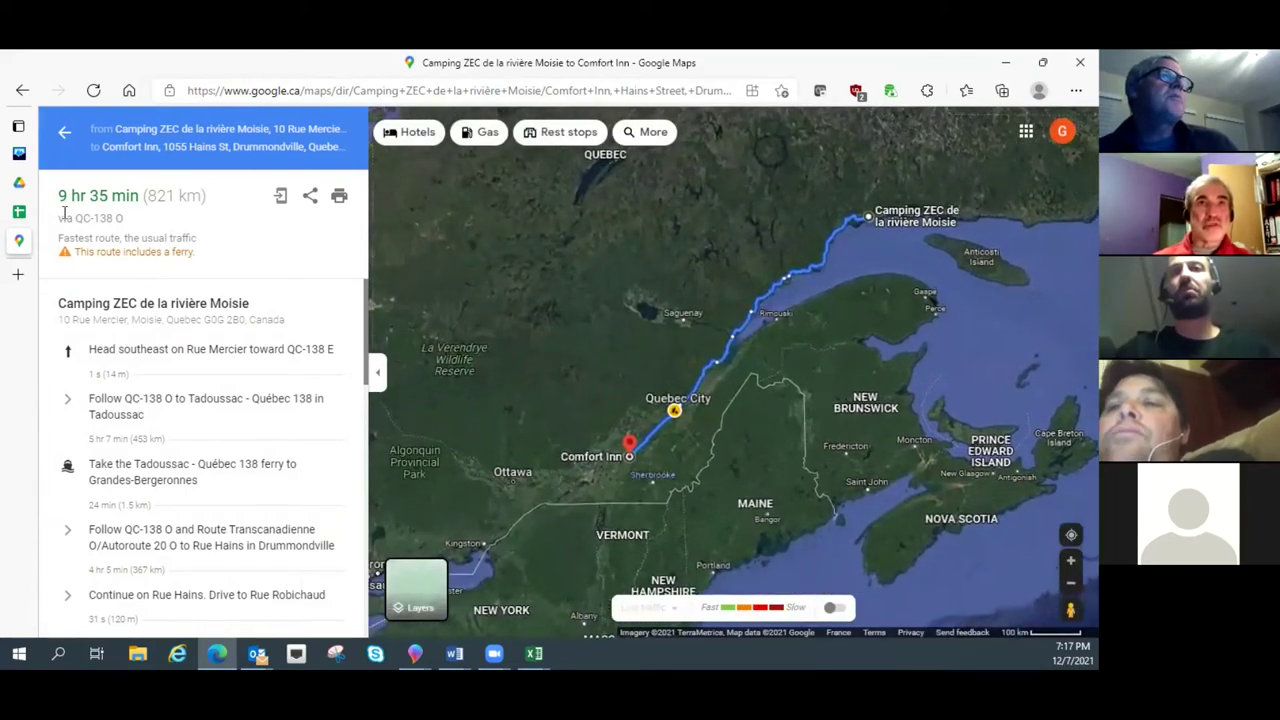
{"action": "scroll", "coordinate": [659, 463], "scroll_direction": "up", "scroll_amount": 1}
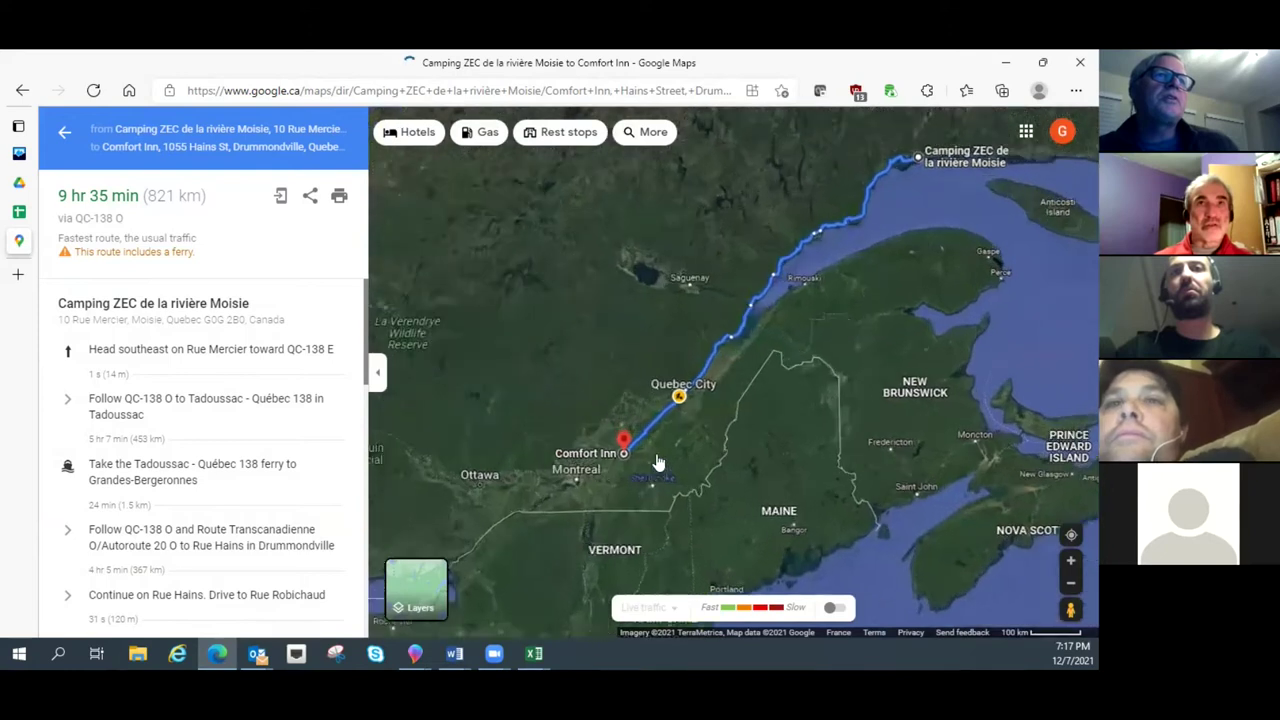
{"action": "scroll", "coordinate": [659, 463], "scroll_direction": "up", "scroll_amount": 2}
{"action": "left_click_drag", "start_coordinate": [600, 449], "coordinate": [751, 394]}
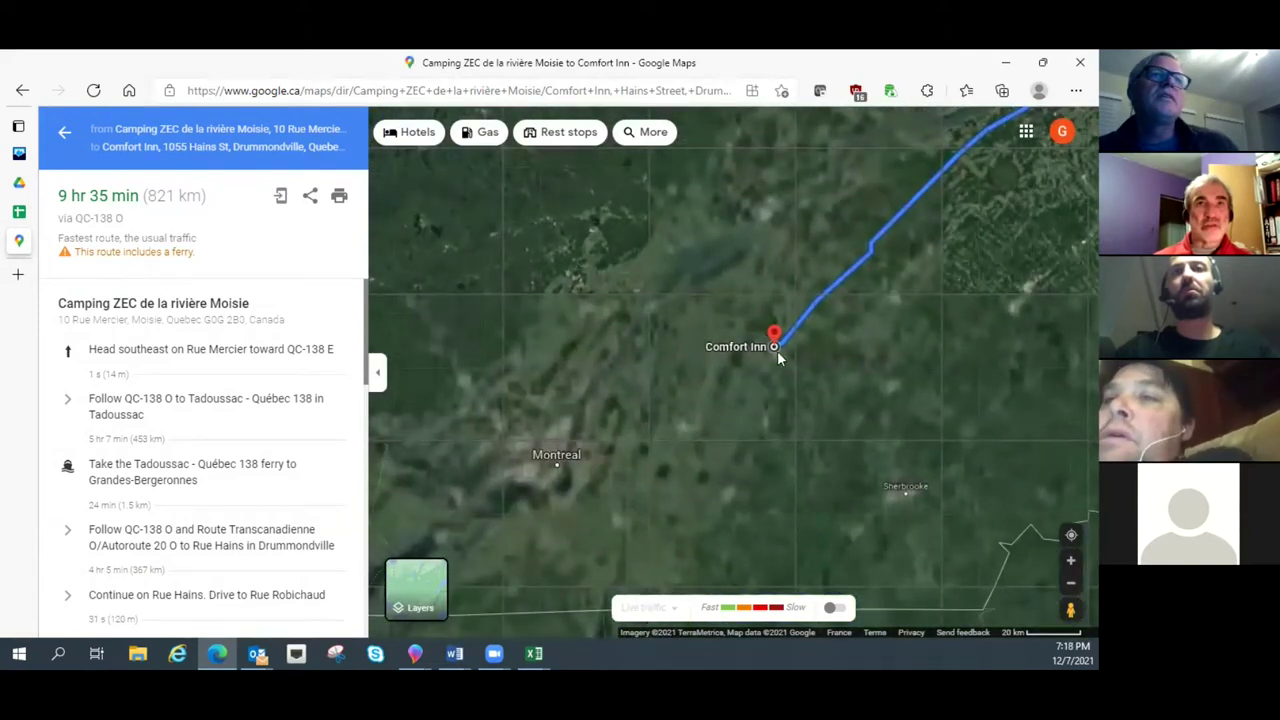
{"action": "scroll", "coordinate": [777, 350], "scroll_direction": "up", "scroll_amount": 2}
{"action": "scroll", "coordinate": [760, 360], "scroll_direction": "up", "scroll_amount": 3}
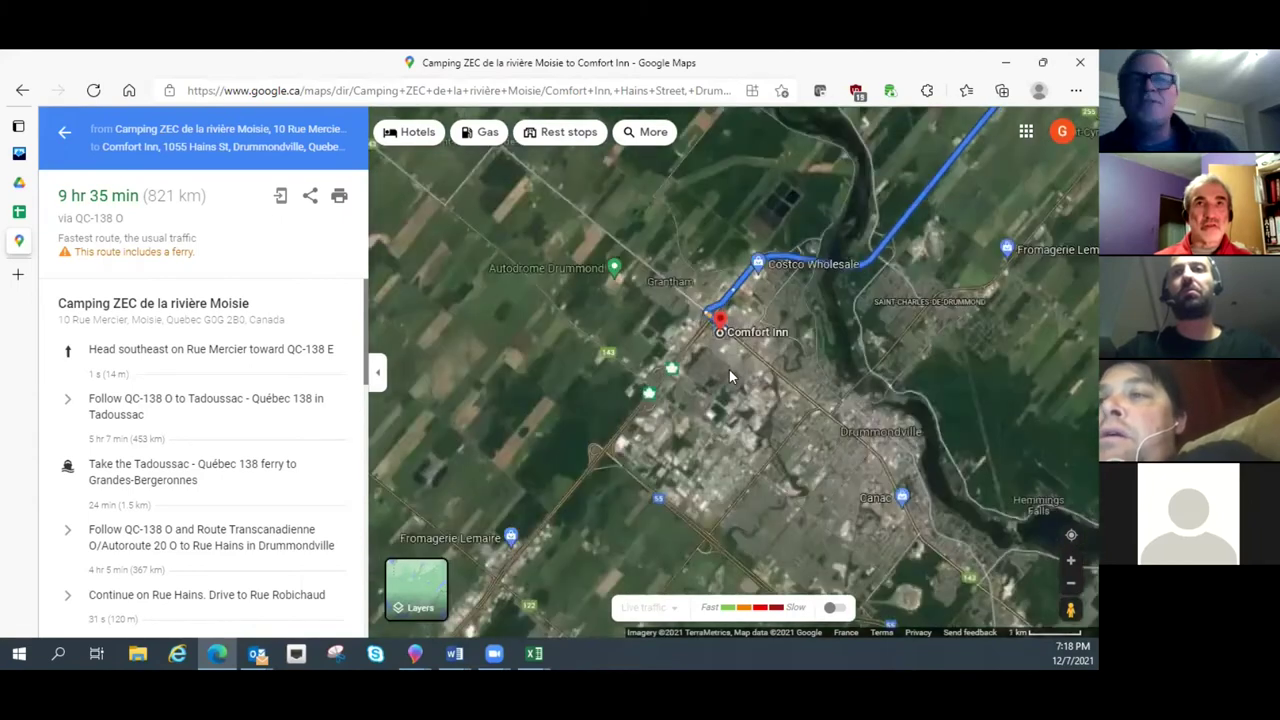
{"action": "left_click_drag", "start_coordinate": [738, 373], "coordinate": [748, 405]}
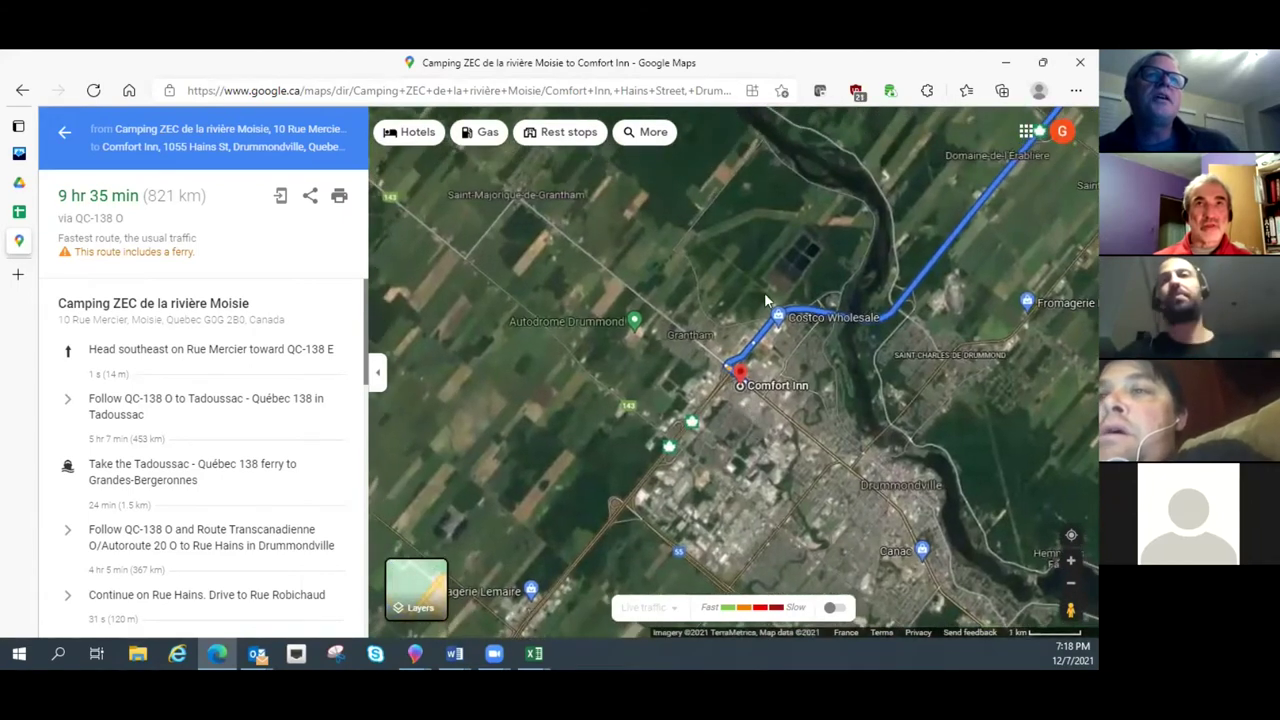
{"action": "scroll", "coordinate": [775, 350], "scroll_direction": "up", "scroll_amount": 2}
{"action": "scroll", "coordinate": [686, 345], "scroll_direction": "up", "scroll_amount": 3}
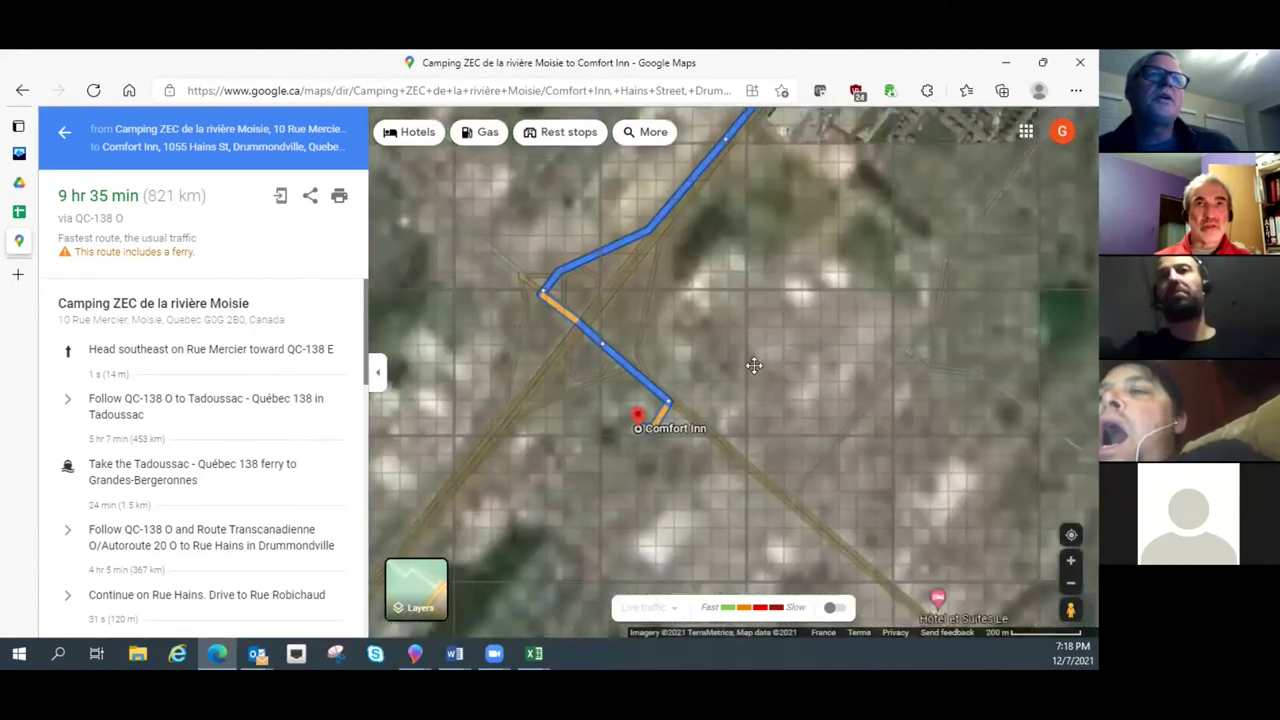
{"action": "scroll", "coordinate": [685, 338], "scroll_direction": "up", "scroll_amount": 3}
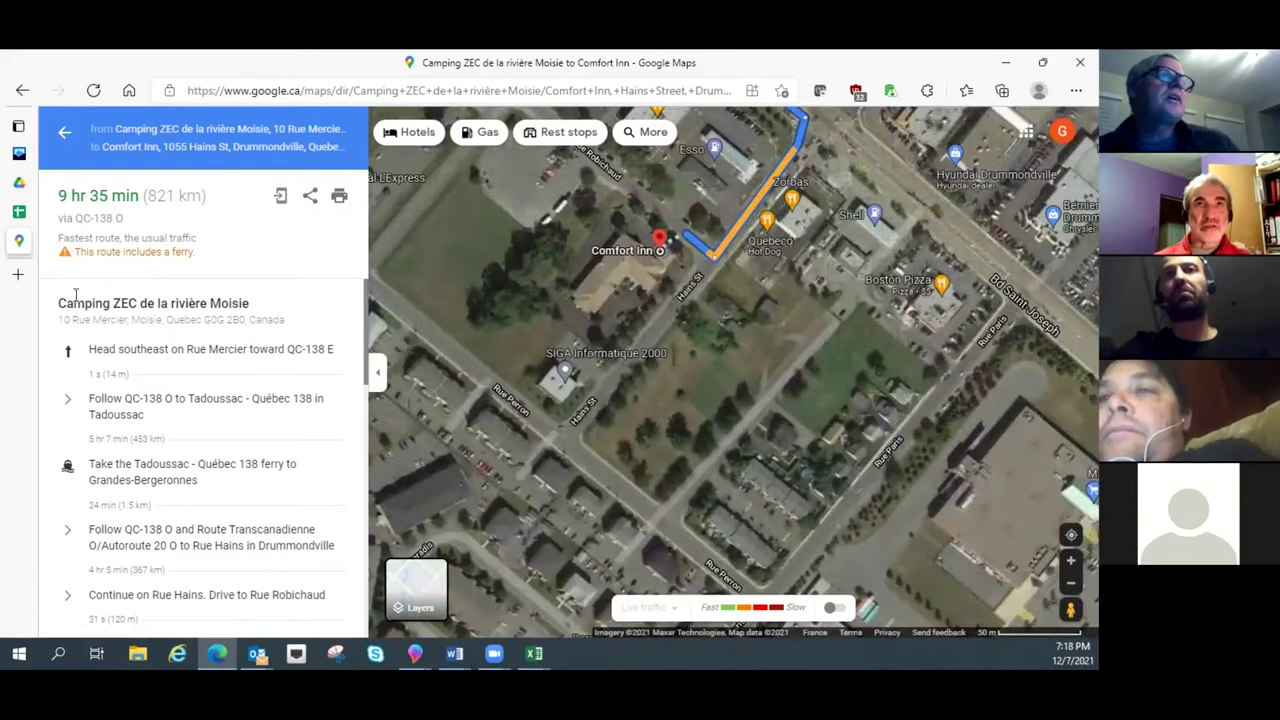
{"action": "left_click", "coordinate": [659, 240]}
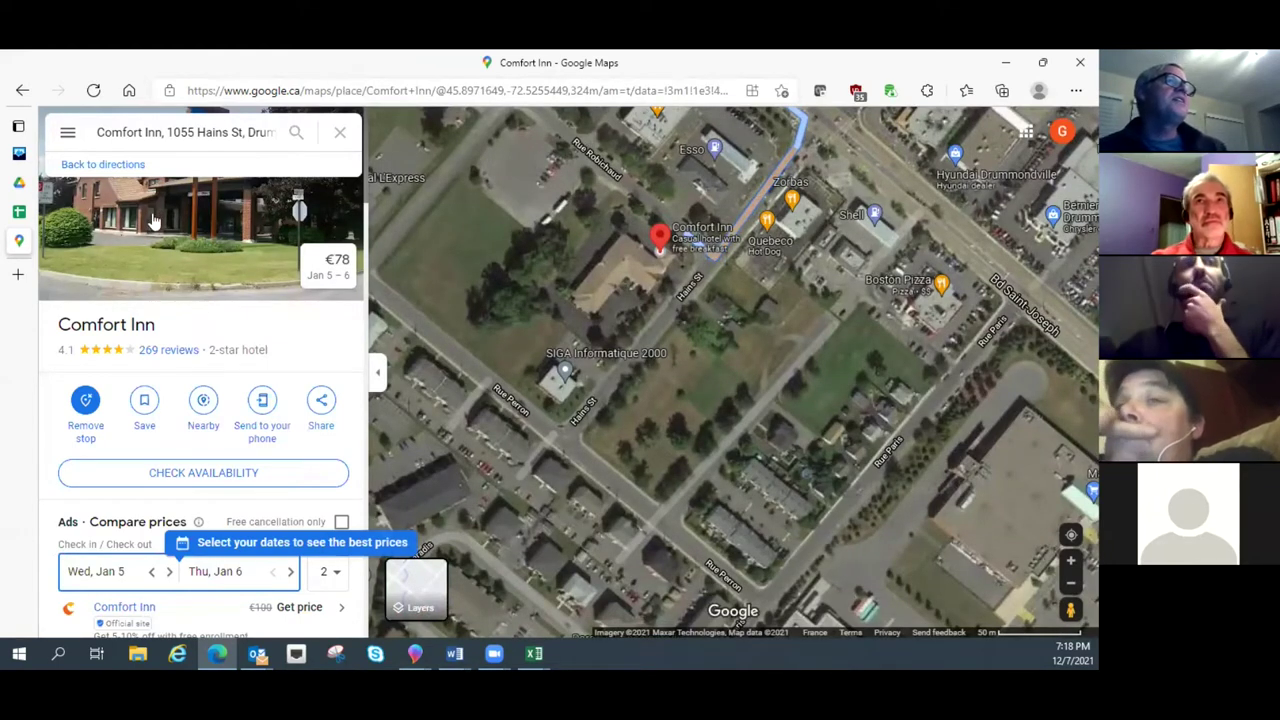
{"action": "scroll", "coordinate": [618, 365], "scroll_direction": "down", "scroll_amount": 3}
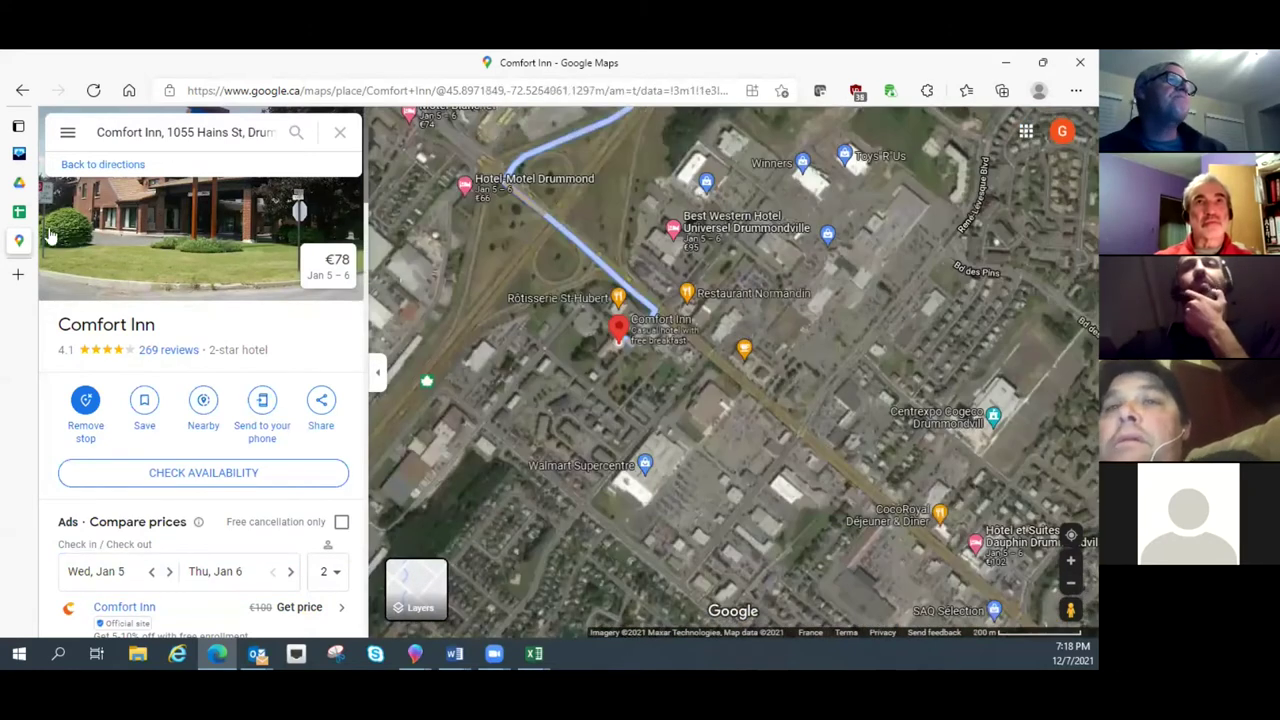
Step: Return to the trip planning spreadsheet, leave cell H5, and check the Google Maps link in cell D10 below the travel table
{"action": "mouse_move", "coordinate": [18, 180]}
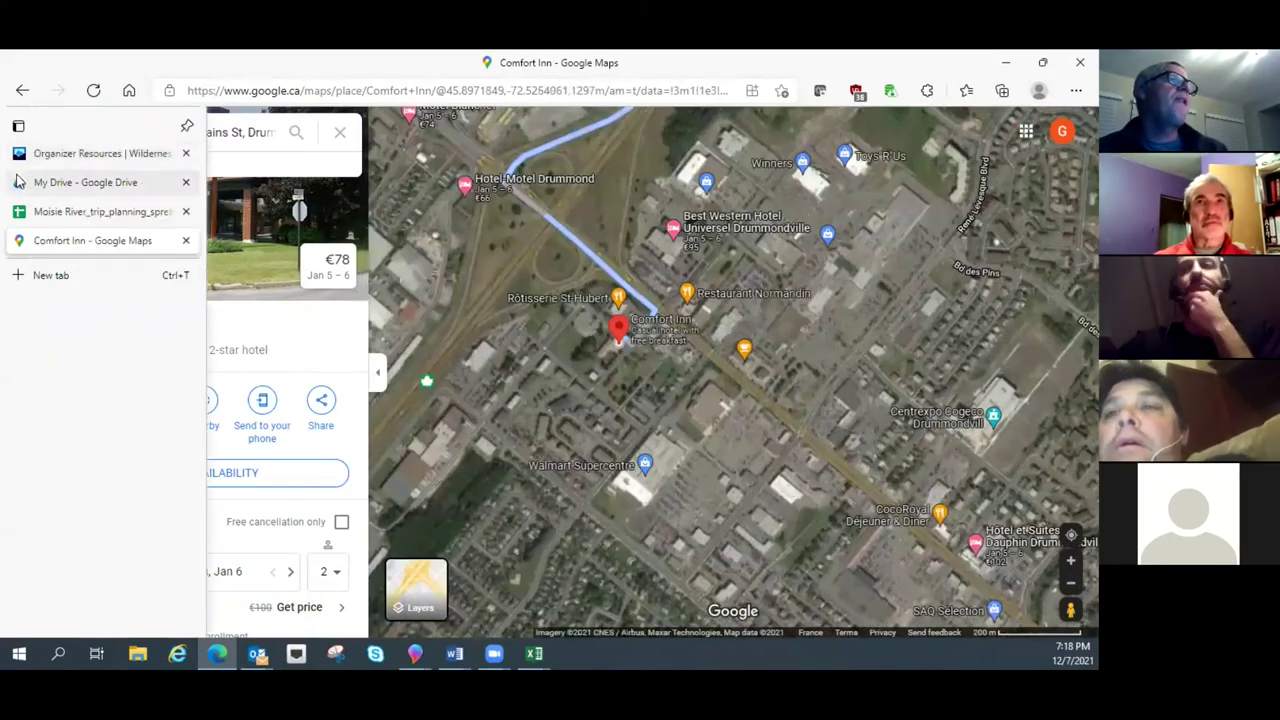
{"action": "left_click", "coordinate": [20, 211]}
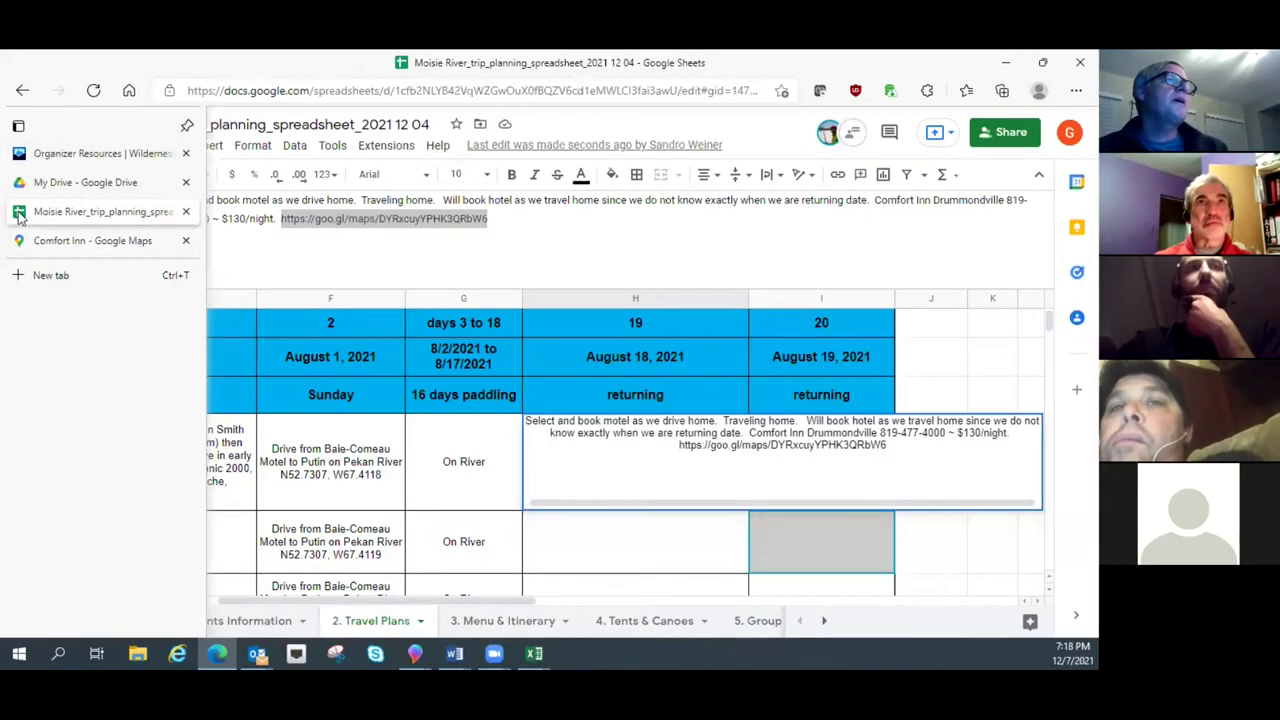
{"action": "left_click", "coordinate": [931, 367]}
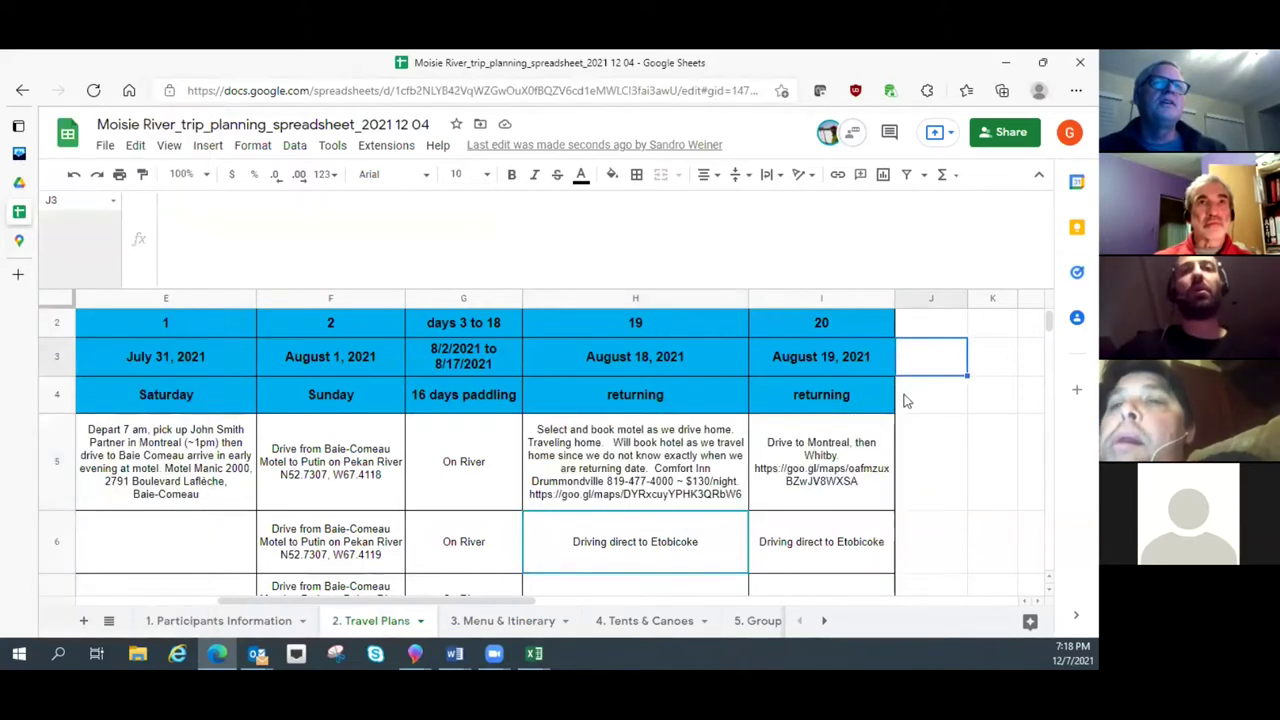
{"action": "scroll", "coordinate": [772, 527], "scroll_direction": "down", "scroll_amount": 3}
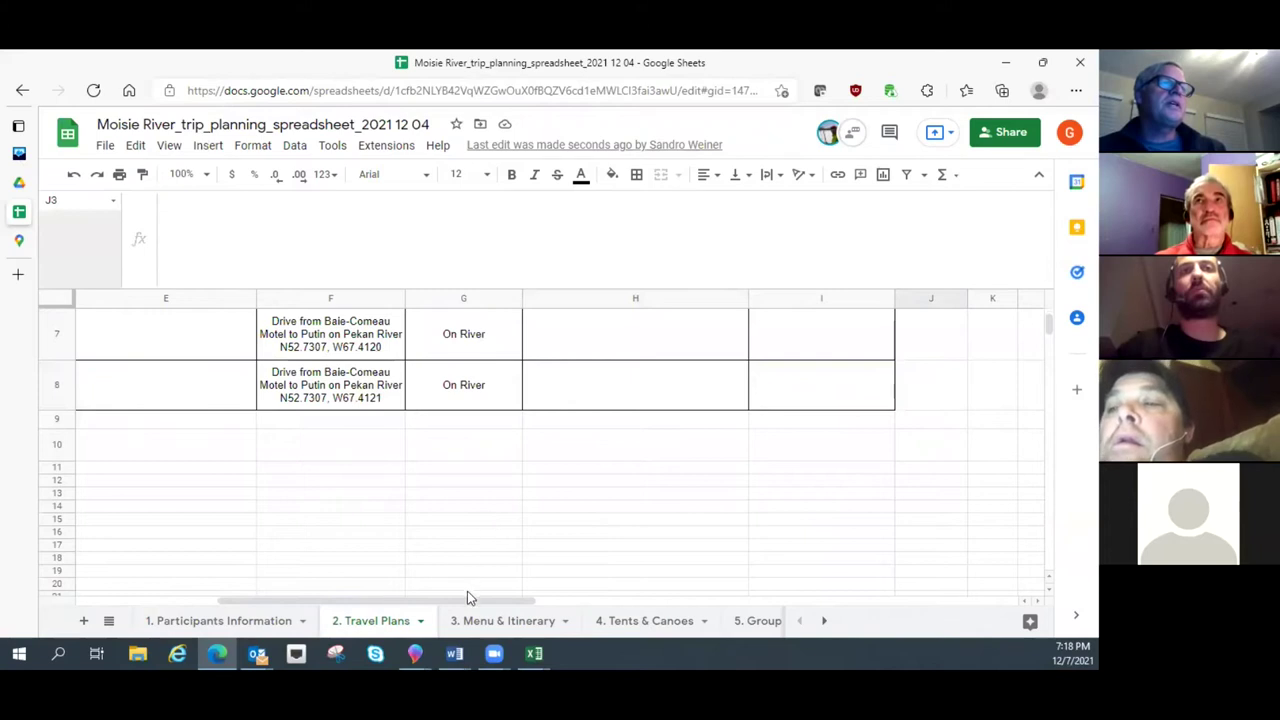
{"action": "left_click_drag", "start_coordinate": [469, 600], "coordinate": [356, 604]}
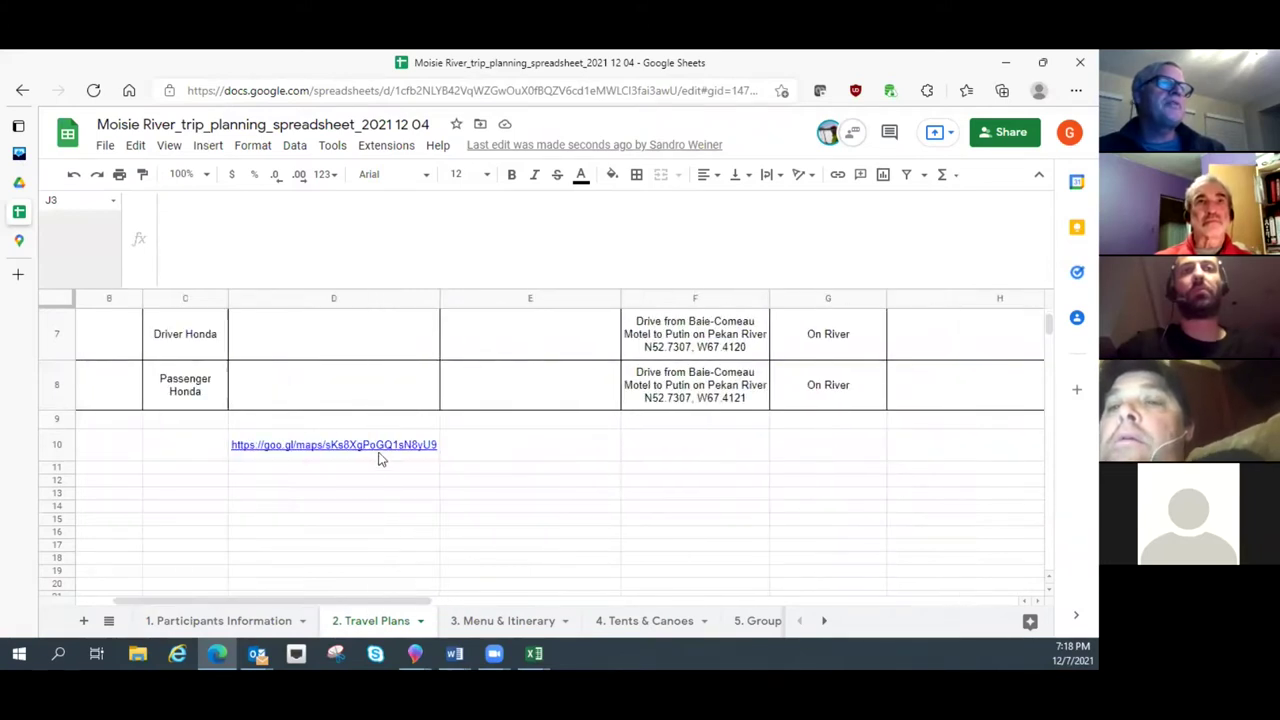
{"action": "mouse_move", "coordinate": [379, 451]}
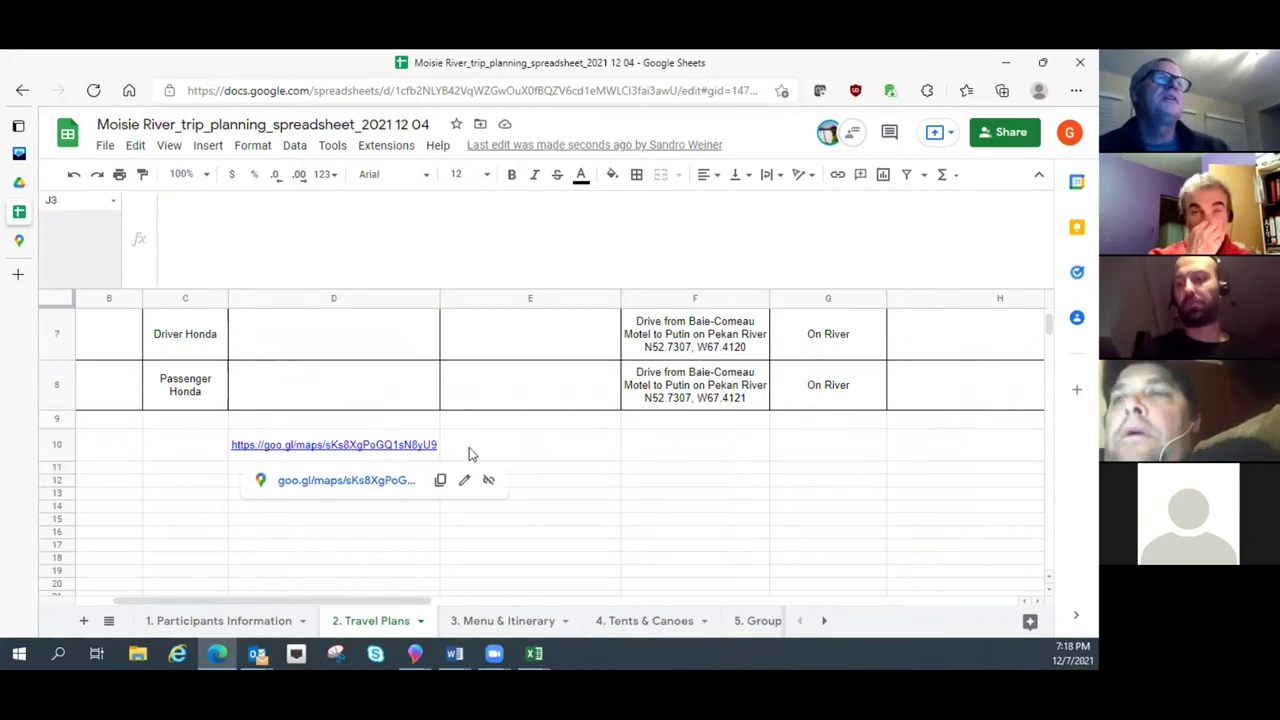
Step: Shrink the formula bar back to a single line and open the 3. Menu & Itinerary sheet
{"action": "scroll", "coordinate": [537, 451], "scroll_direction": "up", "scroll_amount": 3}
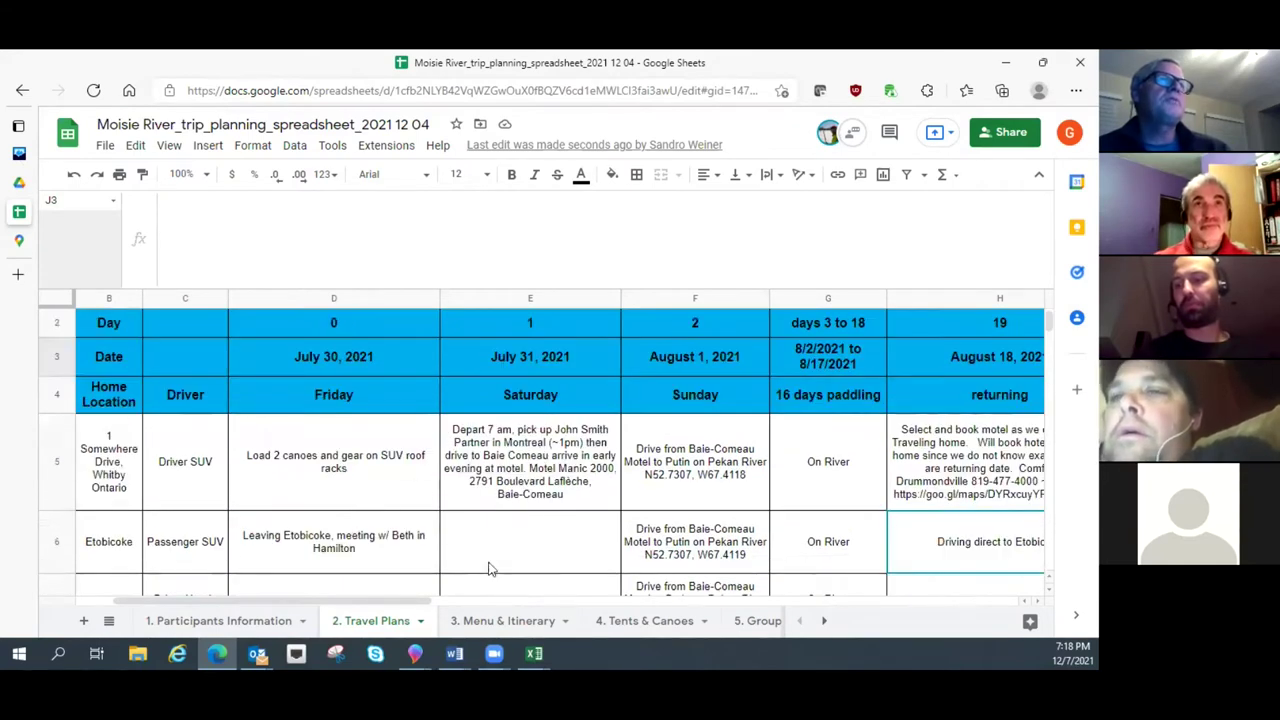
{"action": "left_click_drag", "start_coordinate": [650, 289], "coordinate": [649, 193]}
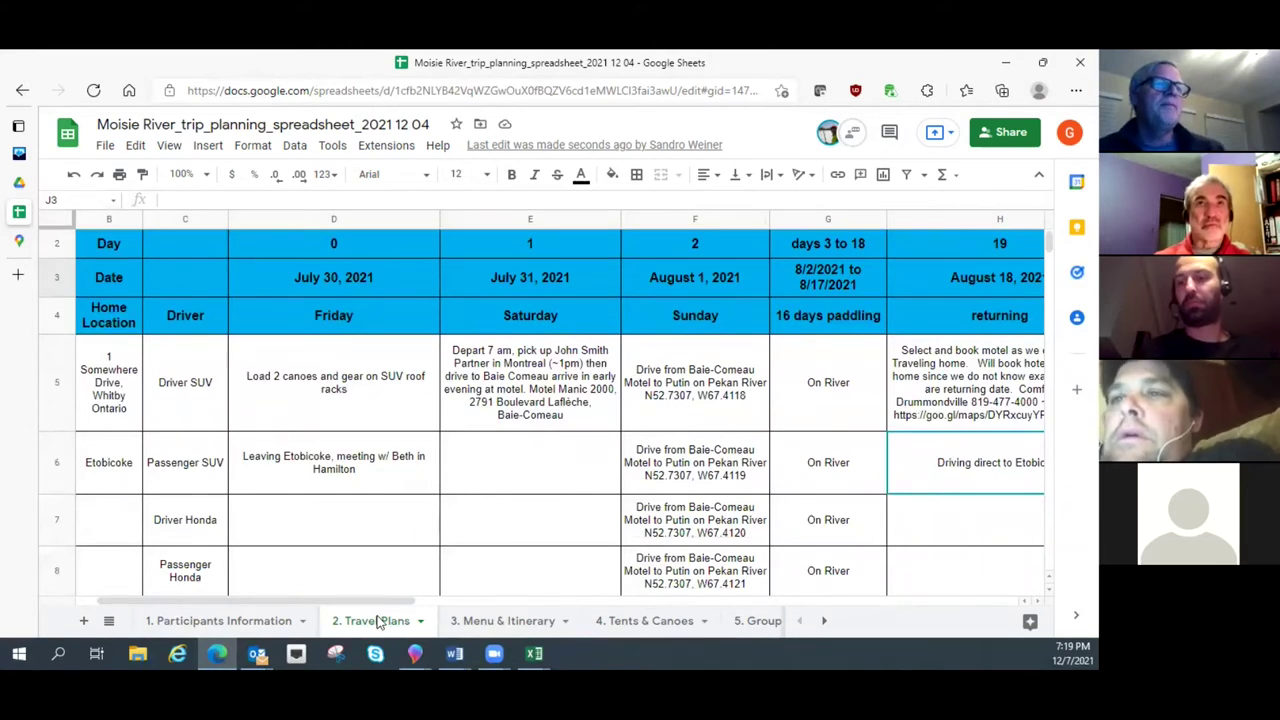
{"action": "left_click", "coordinate": [491, 621]}
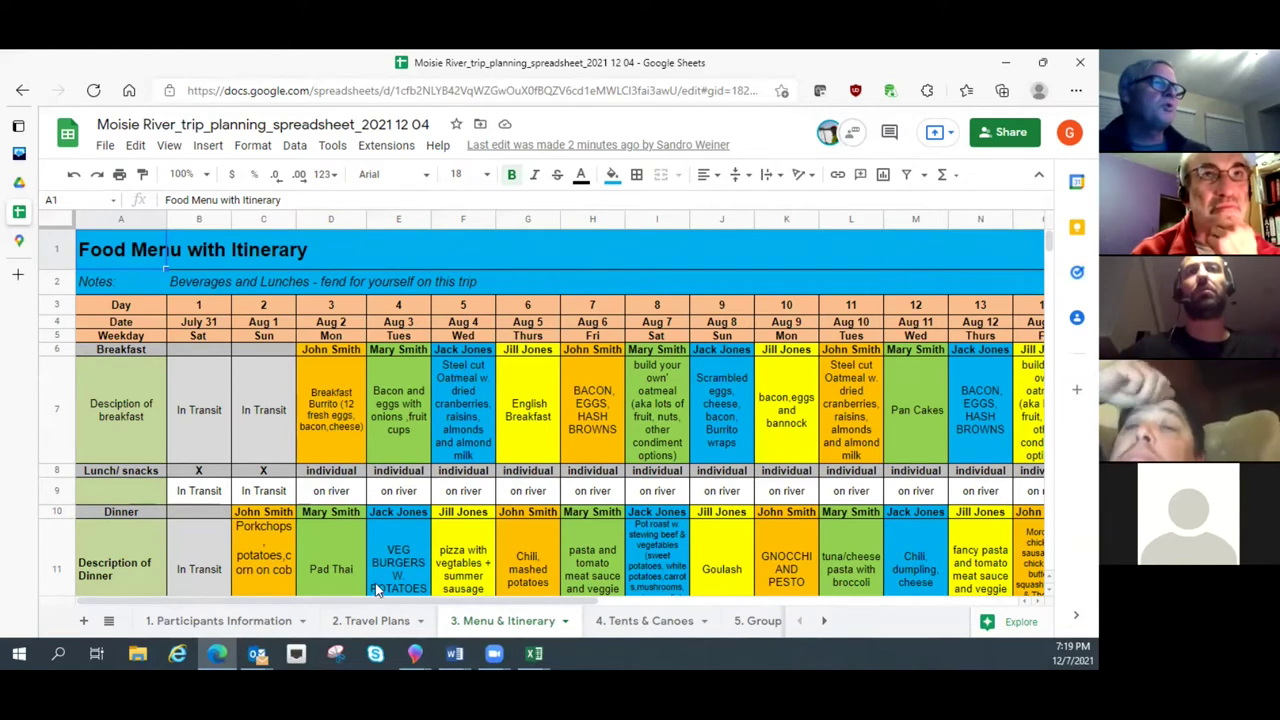
Step: Review the colour-coded cook assignments and the breakfast, lunch, dinner and dessert descriptions for each trip day
{"action": "scroll", "coordinate": [378, 510], "scroll_direction": "down", "scroll_amount": 1}
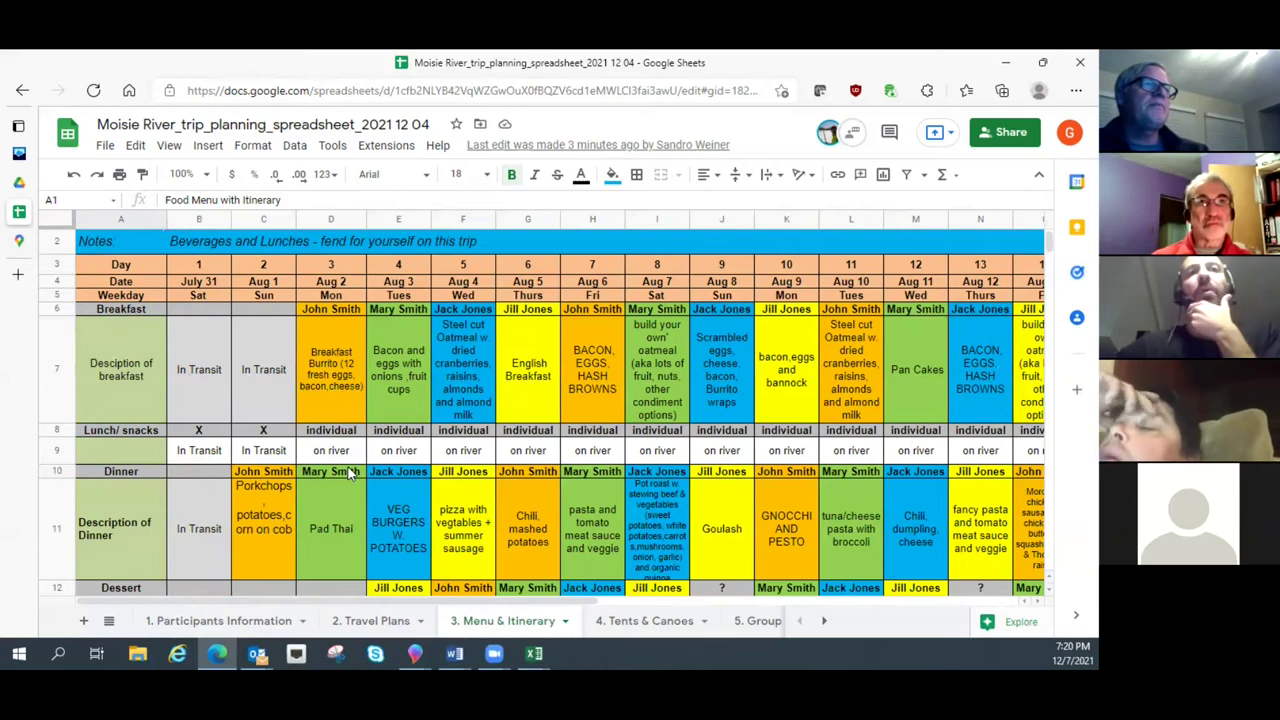
{"action": "scroll", "coordinate": [349, 474], "scroll_direction": "down", "scroll_amount": 1}
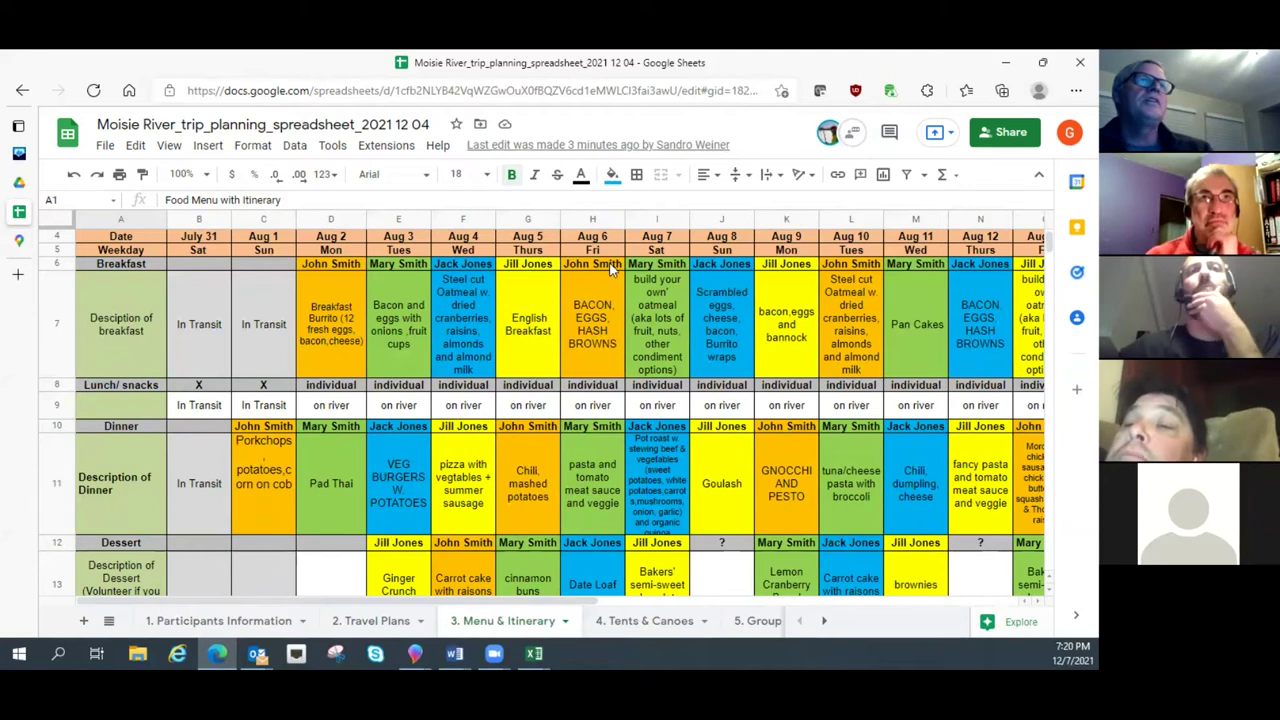
{"action": "left_click", "coordinate": [771, 268]}
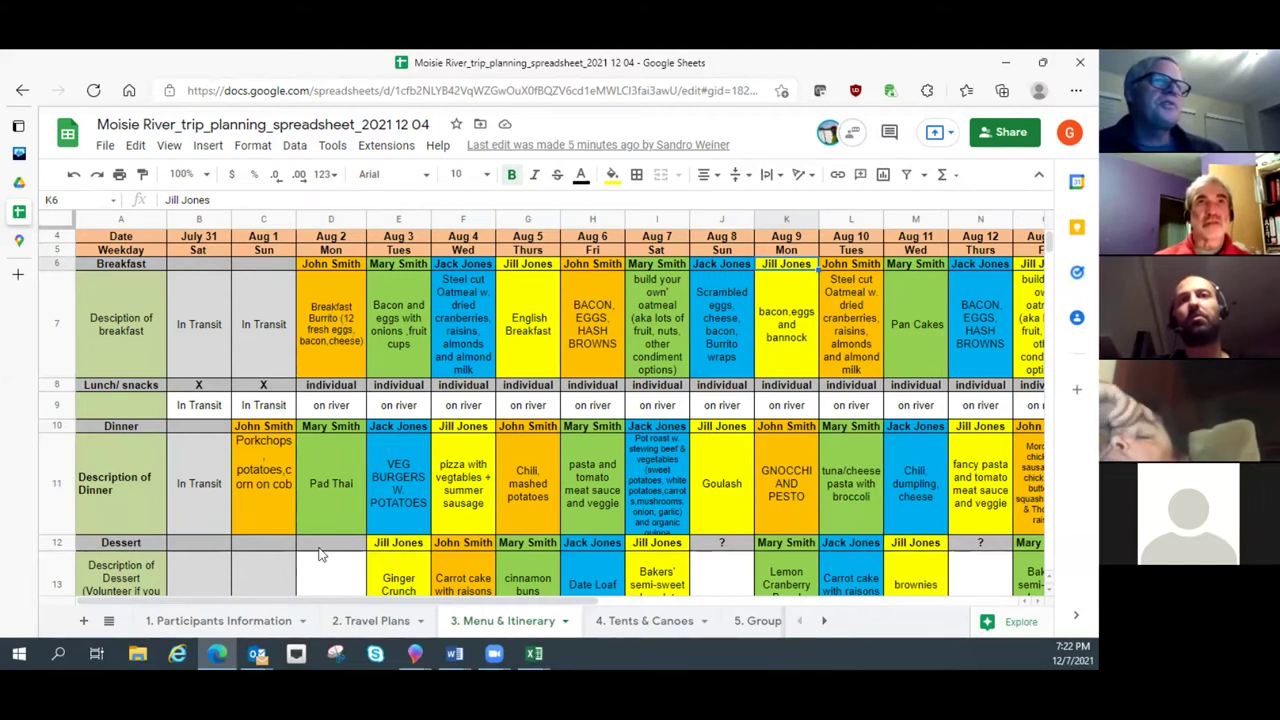
{"action": "scroll", "coordinate": [514, 539], "scroll_direction": "down", "scroll_amount": 1}
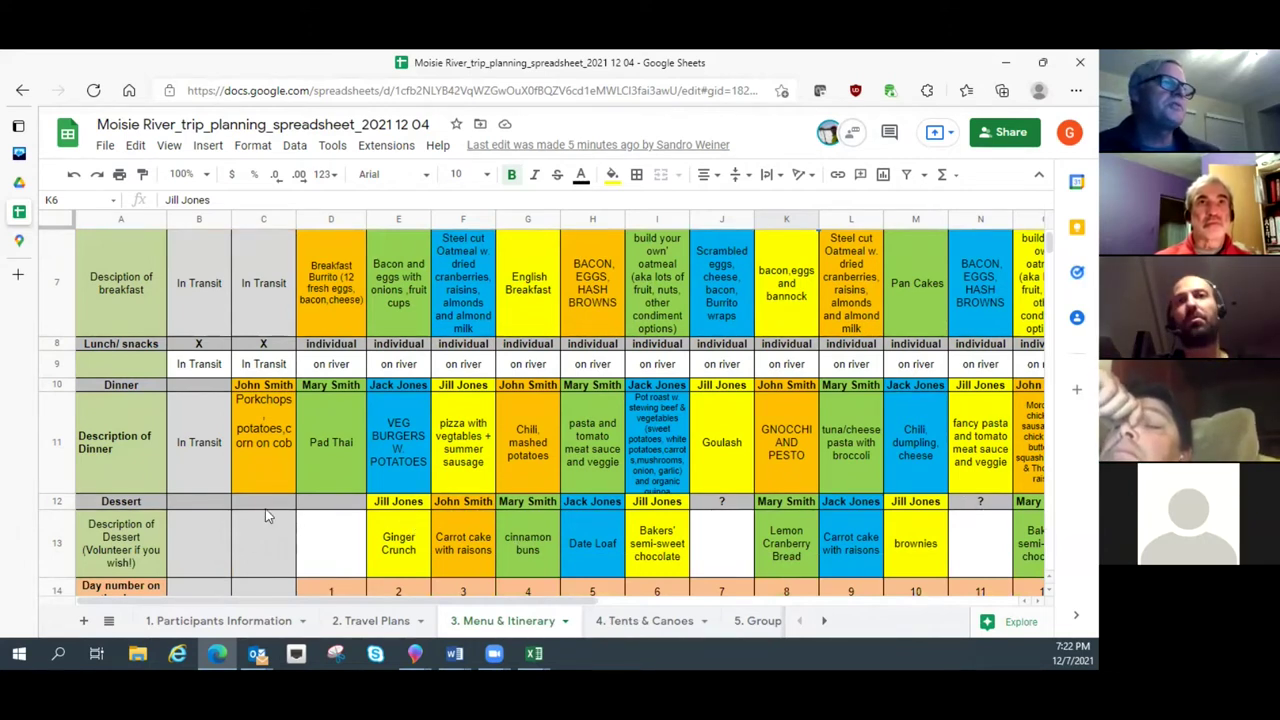
{"action": "scroll", "coordinate": [266, 514], "scroll_direction": "down", "scroll_amount": 1}
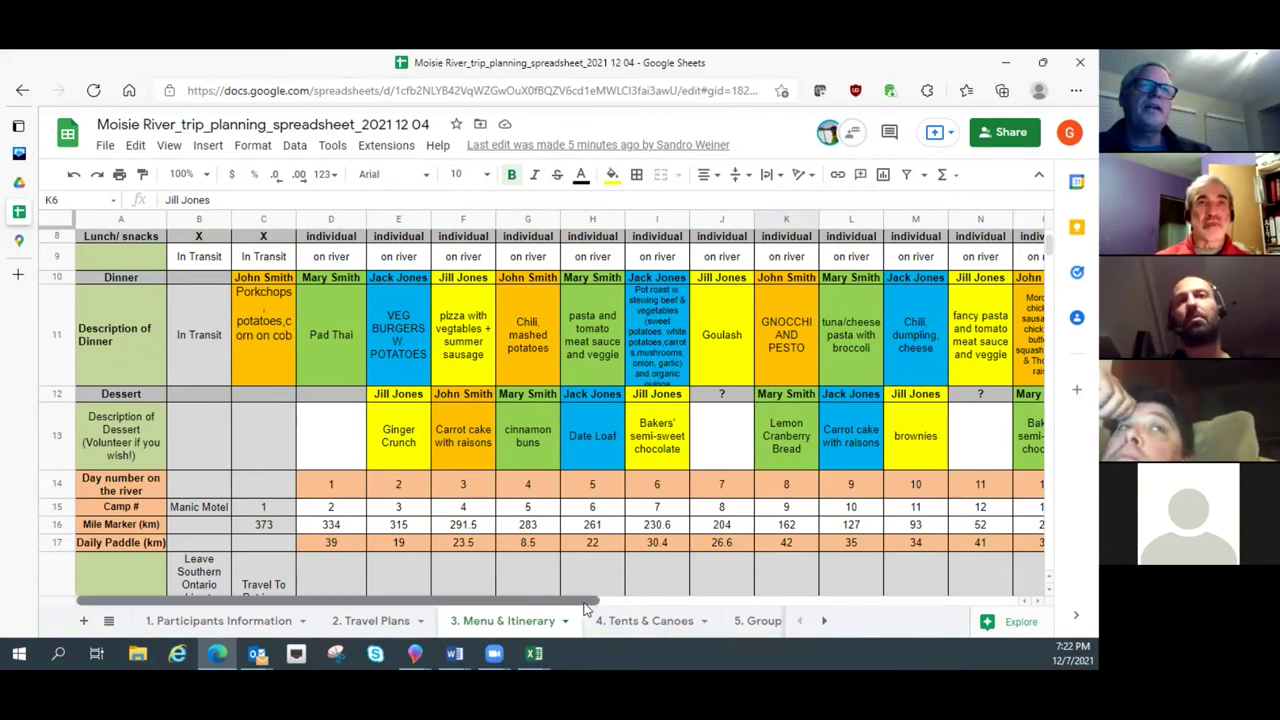
Step: Compare the Mile Marker (km) and Daily Paddle (km) entries day by day from August 1 to August 6
{"action": "left_click_drag", "start_coordinate": [585, 604], "coordinate": [616, 609]}
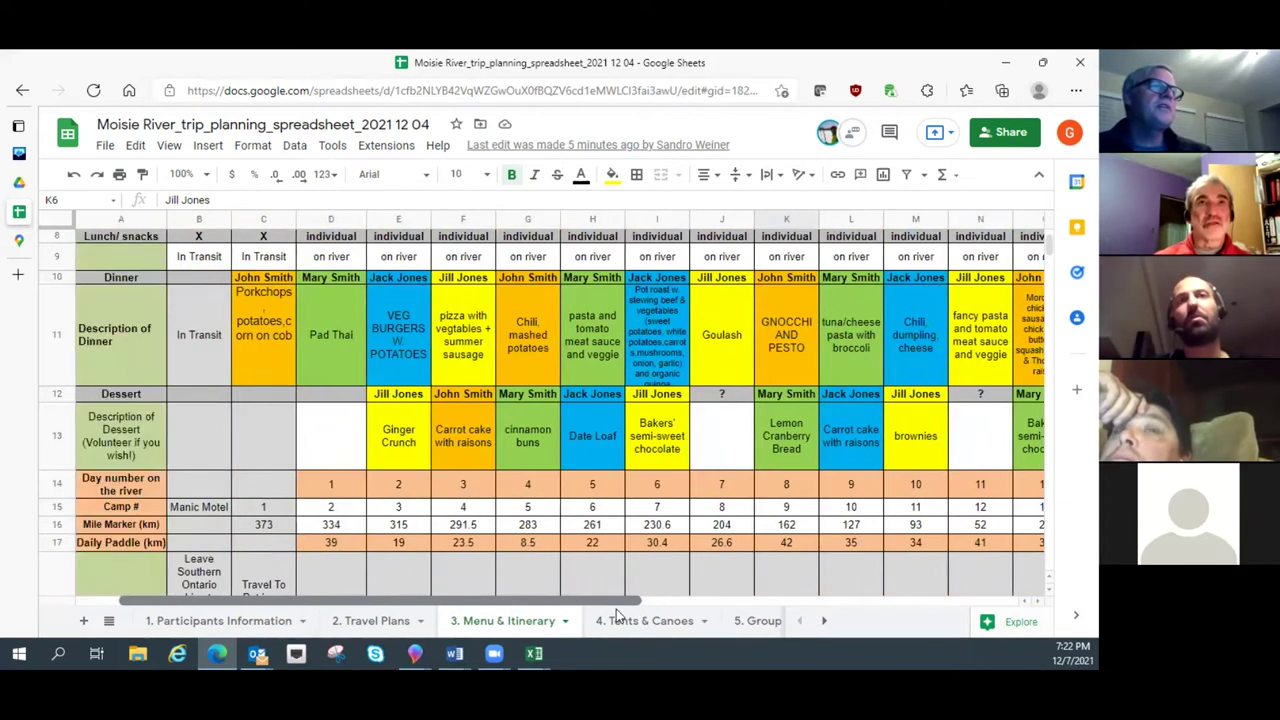
{"action": "left_click", "coordinate": [265, 526]}
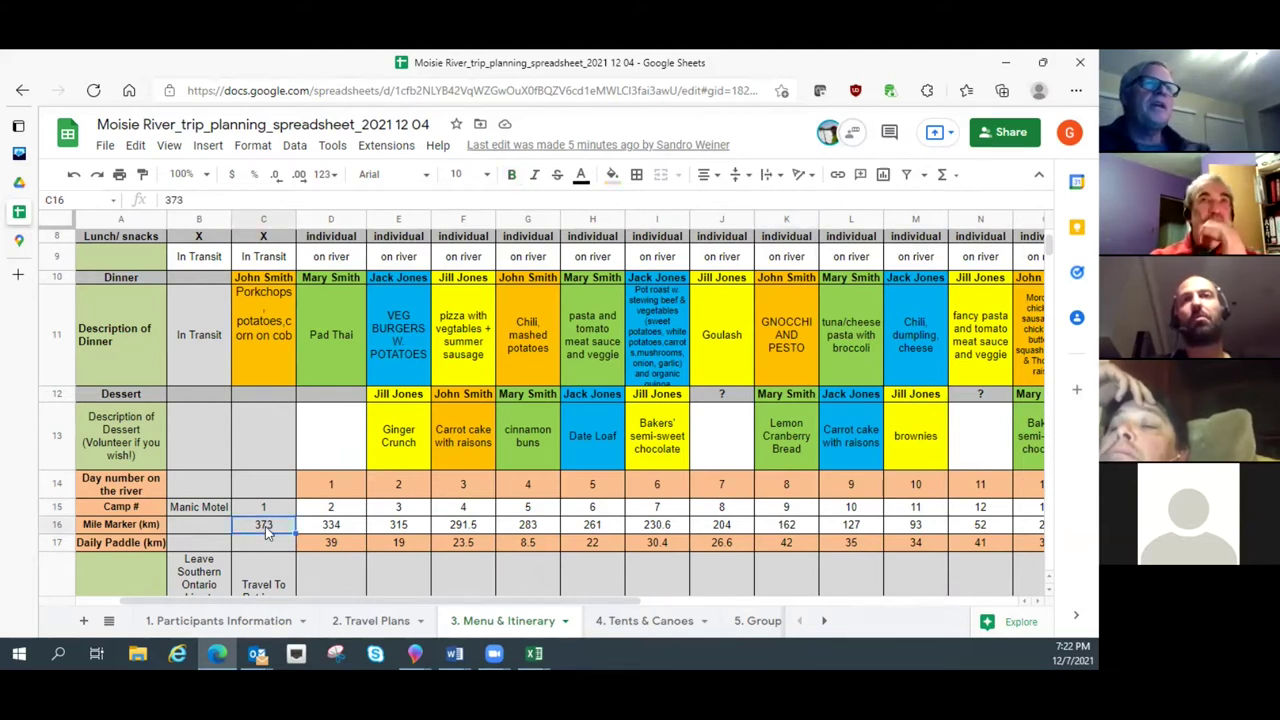
{"action": "left_click", "coordinate": [333, 545]}
{"action": "left_click", "coordinate": [345, 532]}
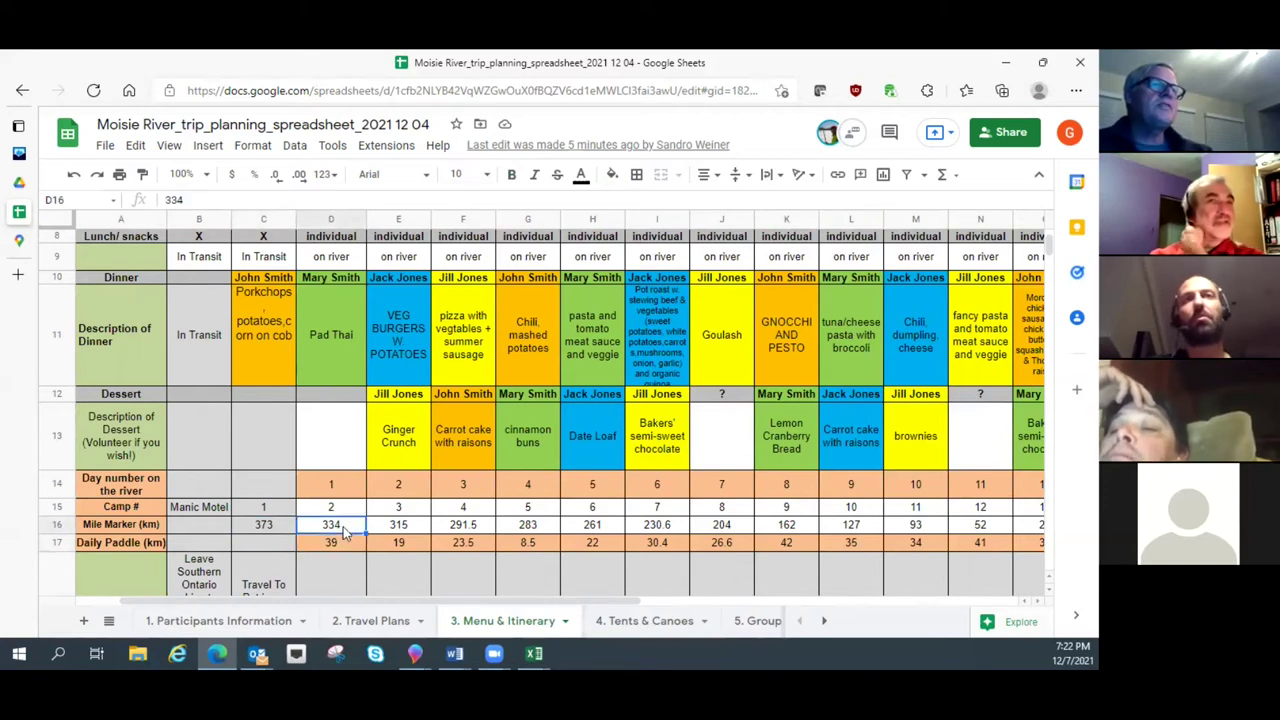
{"action": "left_click", "coordinate": [401, 545]}
{"action": "left_click", "coordinate": [414, 527]}
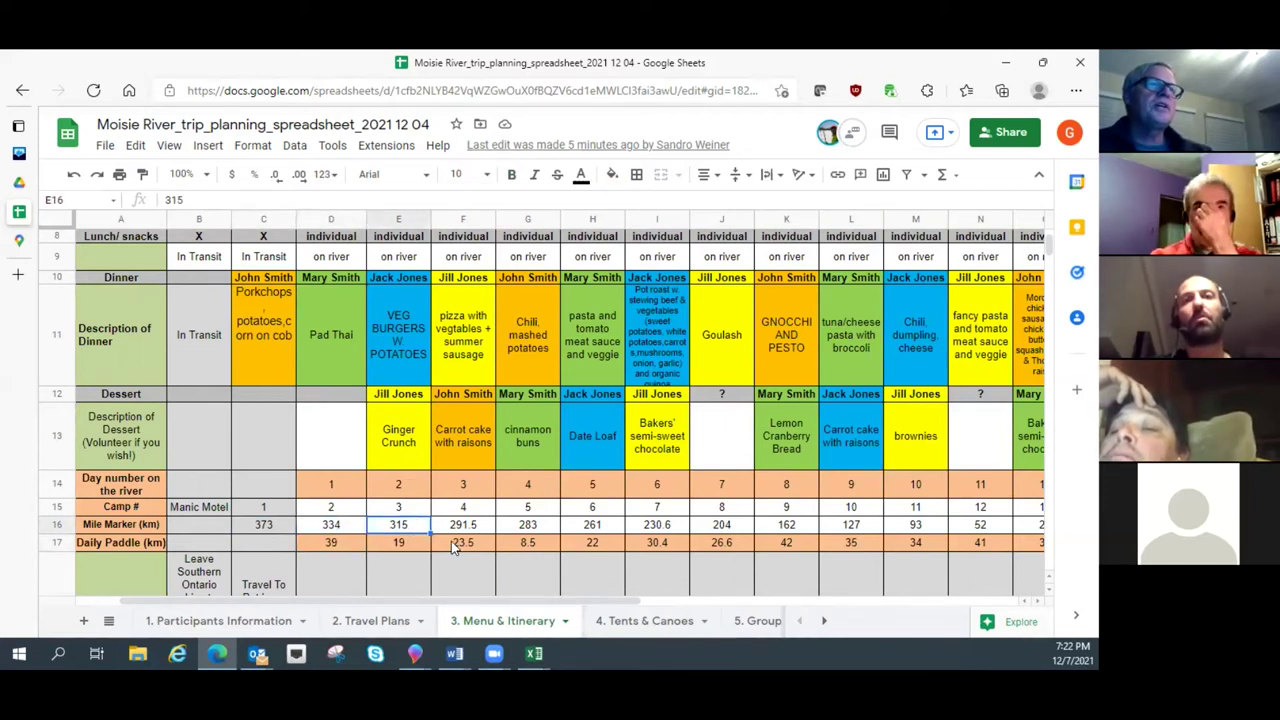
{"action": "left_click", "coordinate": [458, 546]}
{"action": "left_click", "coordinate": [472, 527]}
{"action": "left_click", "coordinate": [527, 545]}
{"action": "left_click", "coordinate": [538, 527]}
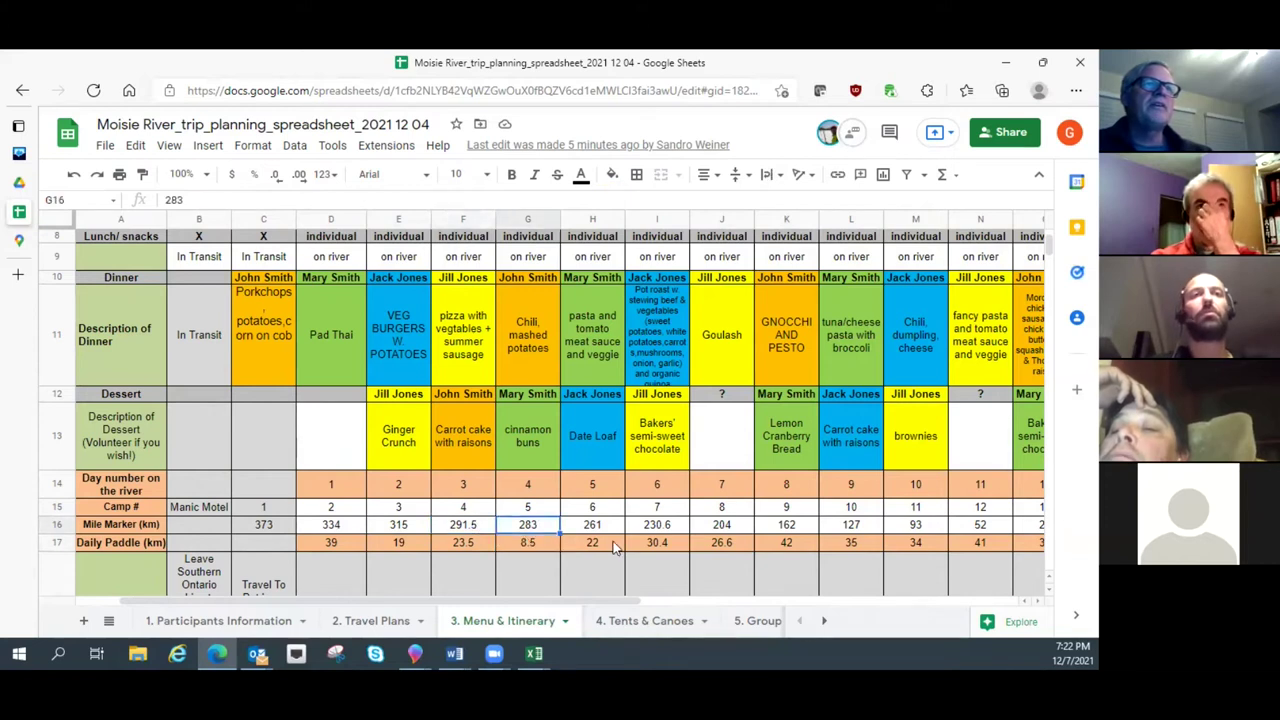
{"action": "left_click", "coordinate": [610, 543]}
{"action": "left_click", "coordinate": [613, 525]}
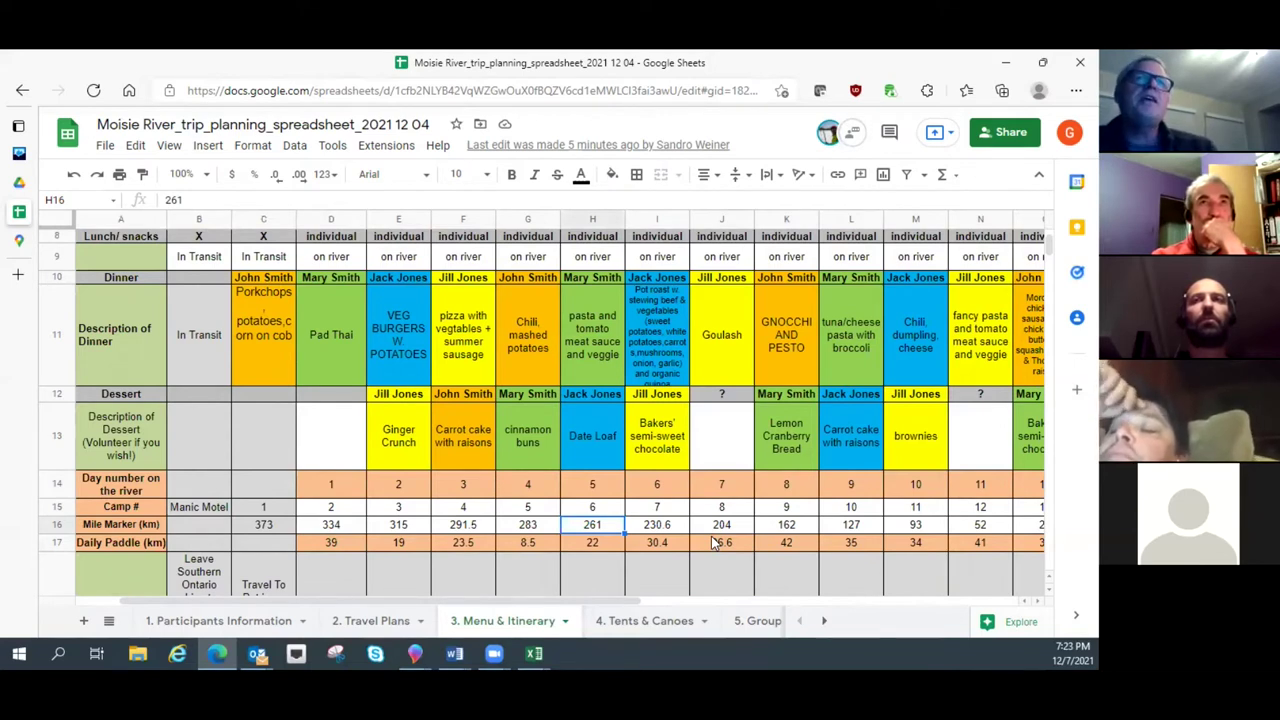
Step: Review the remaining menu and itinerary days through August 16, including cook assignments, camp numbers, mile markers and daily paddle distances
{"action": "scroll", "coordinate": [640, 530], "scroll_direction": "up", "scroll_amount": 5}
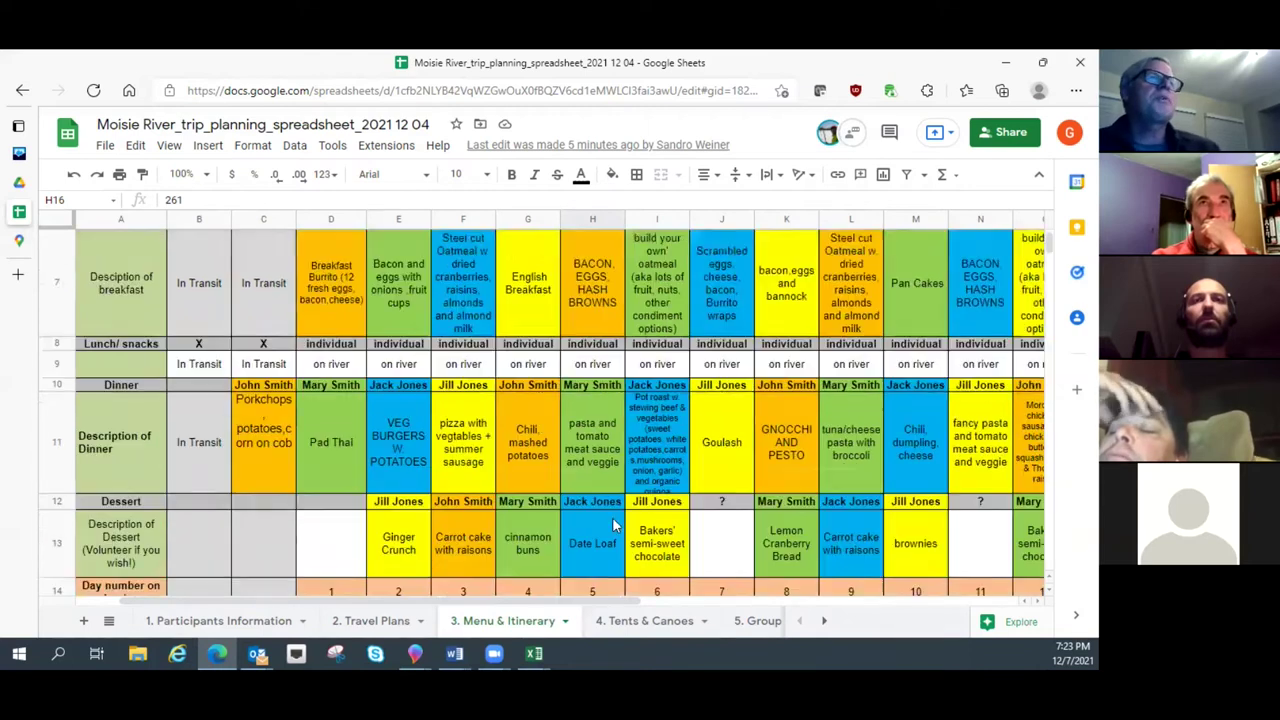
{"action": "scroll", "coordinate": [610, 515], "scroll_direction": "down", "scroll_amount": 2}
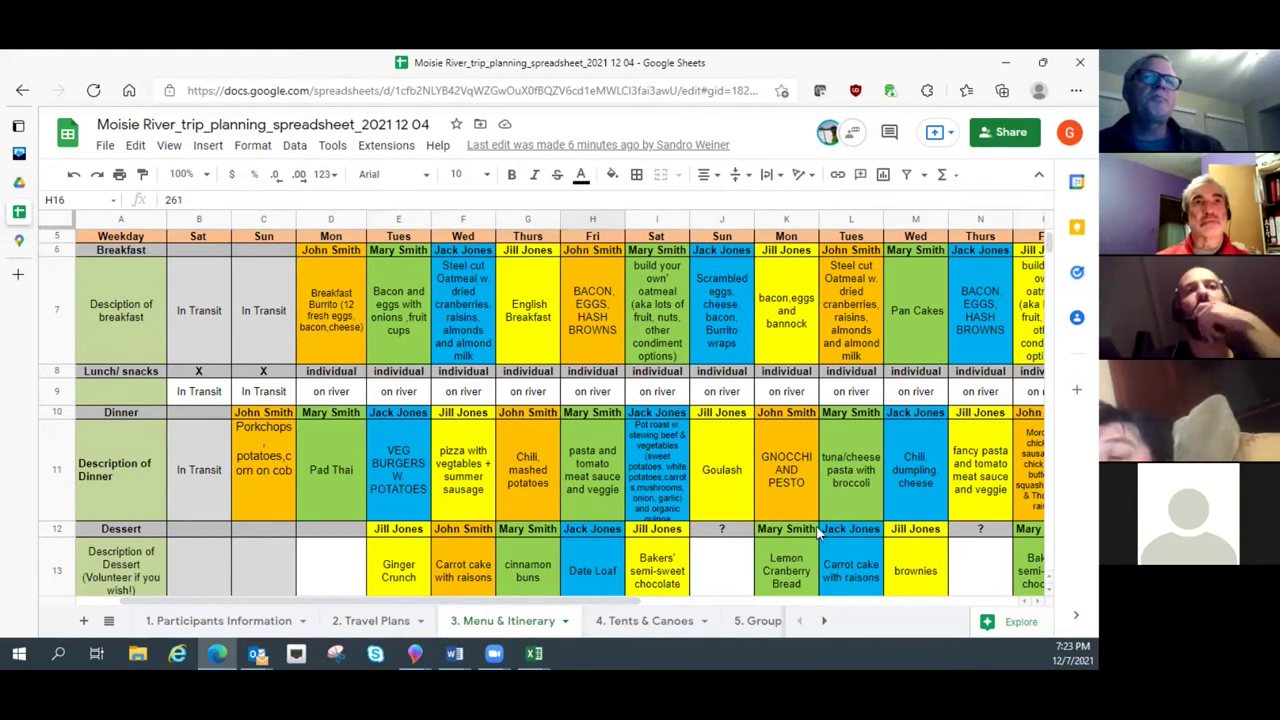
{"action": "scroll", "coordinate": [600, 541], "scroll_direction": "down", "scroll_amount": 3}
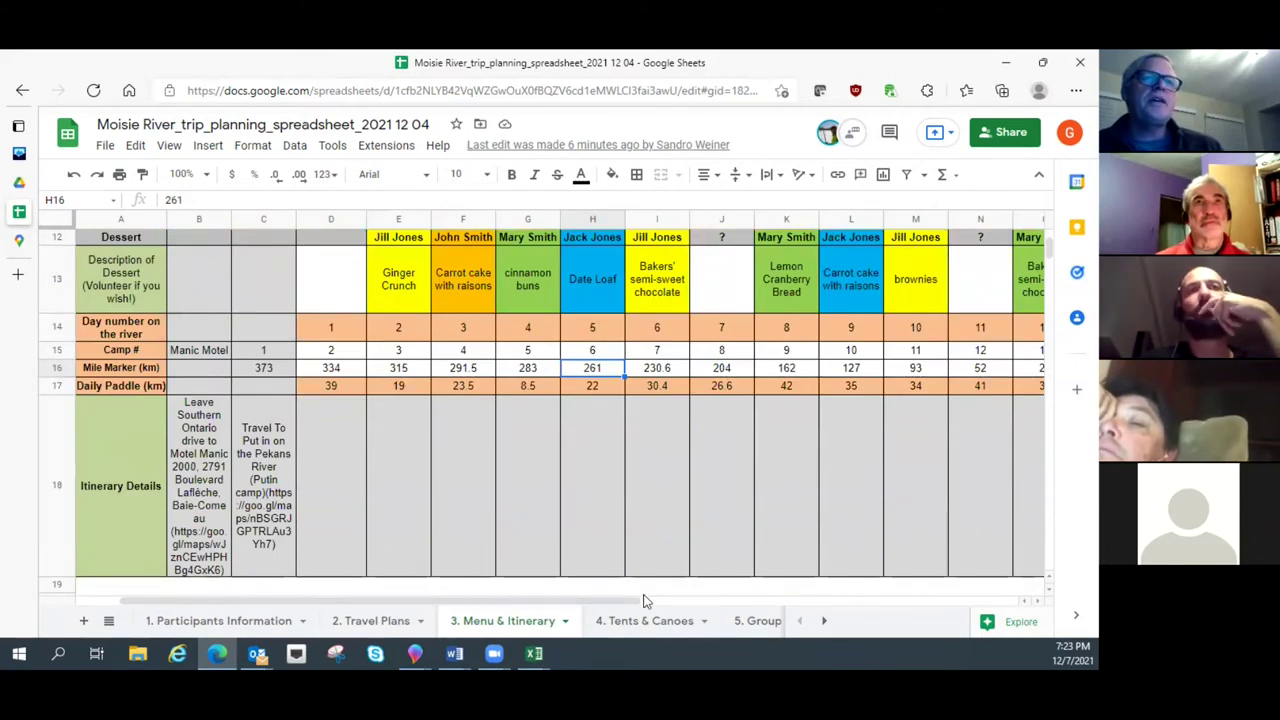
{"action": "left_click_drag", "start_coordinate": [650, 601], "coordinate": [781, 604]}
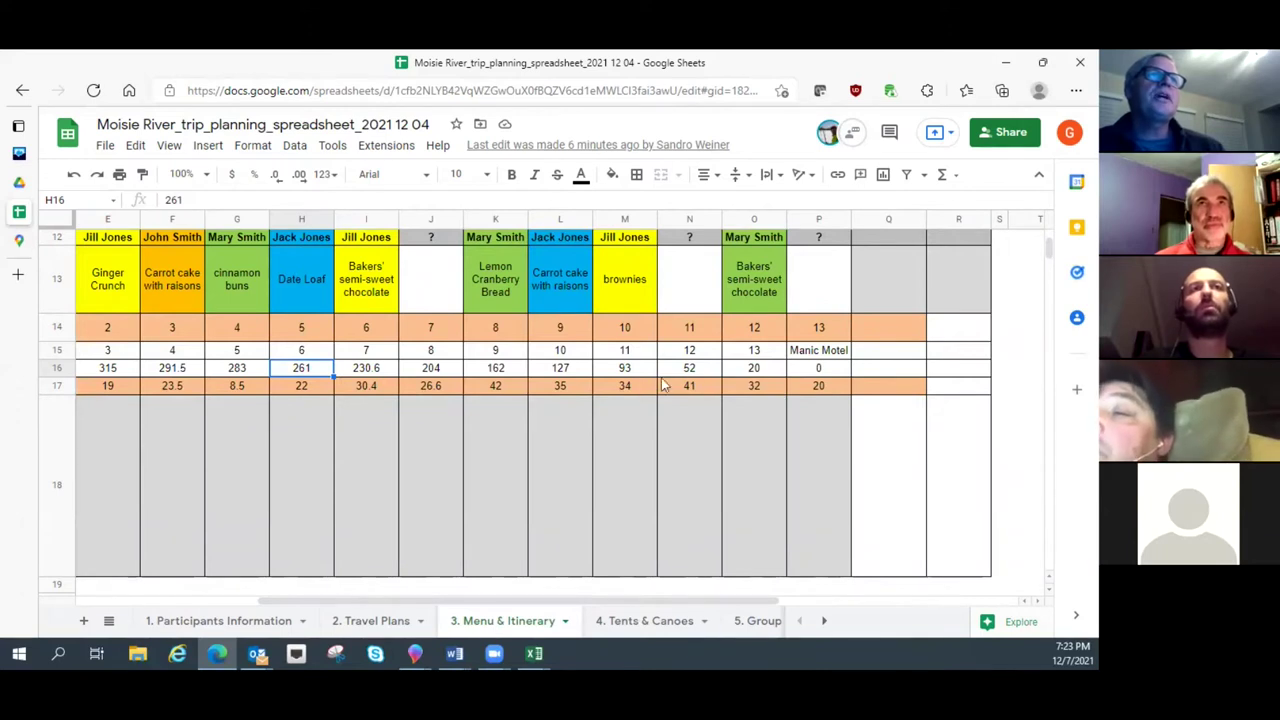
{"action": "scroll", "coordinate": [802, 412], "scroll_direction": "up", "scroll_amount": 5}
{"action": "scroll", "coordinate": [860, 420], "scroll_direction": "up", "scroll_amount": 1}
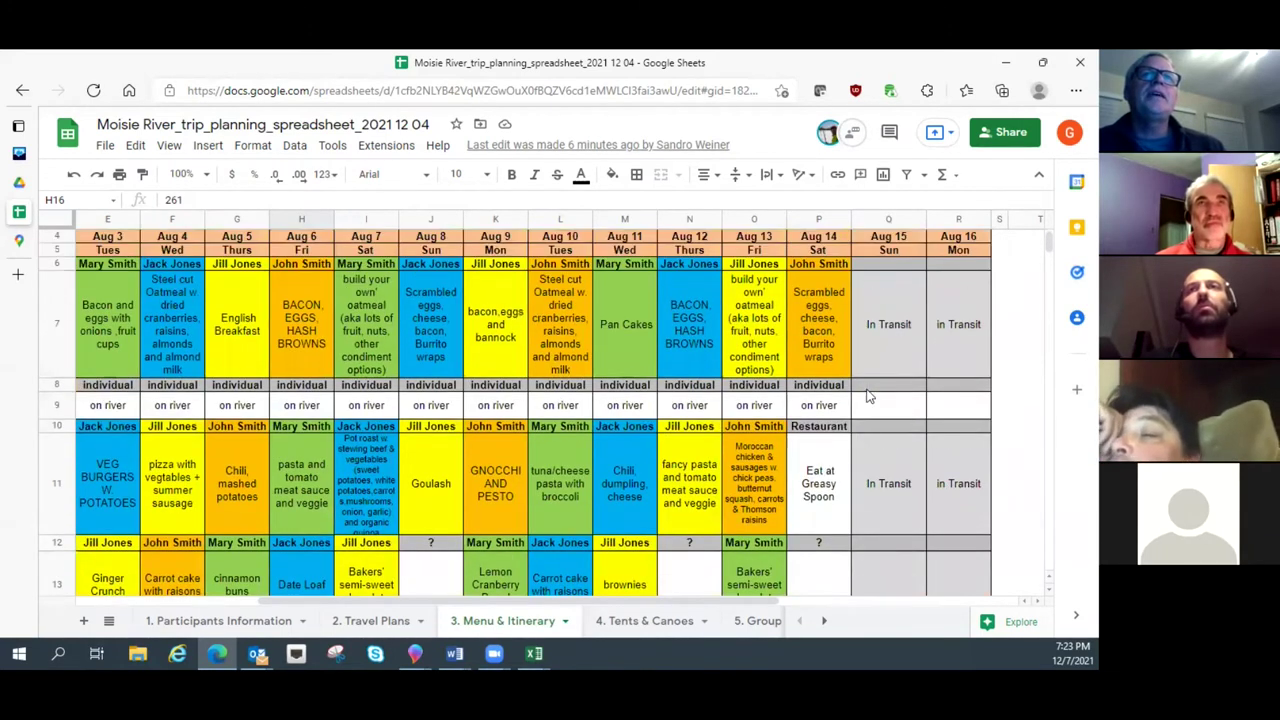
{"action": "scroll", "coordinate": [900, 360], "scroll_direction": "down", "scroll_amount": 1}
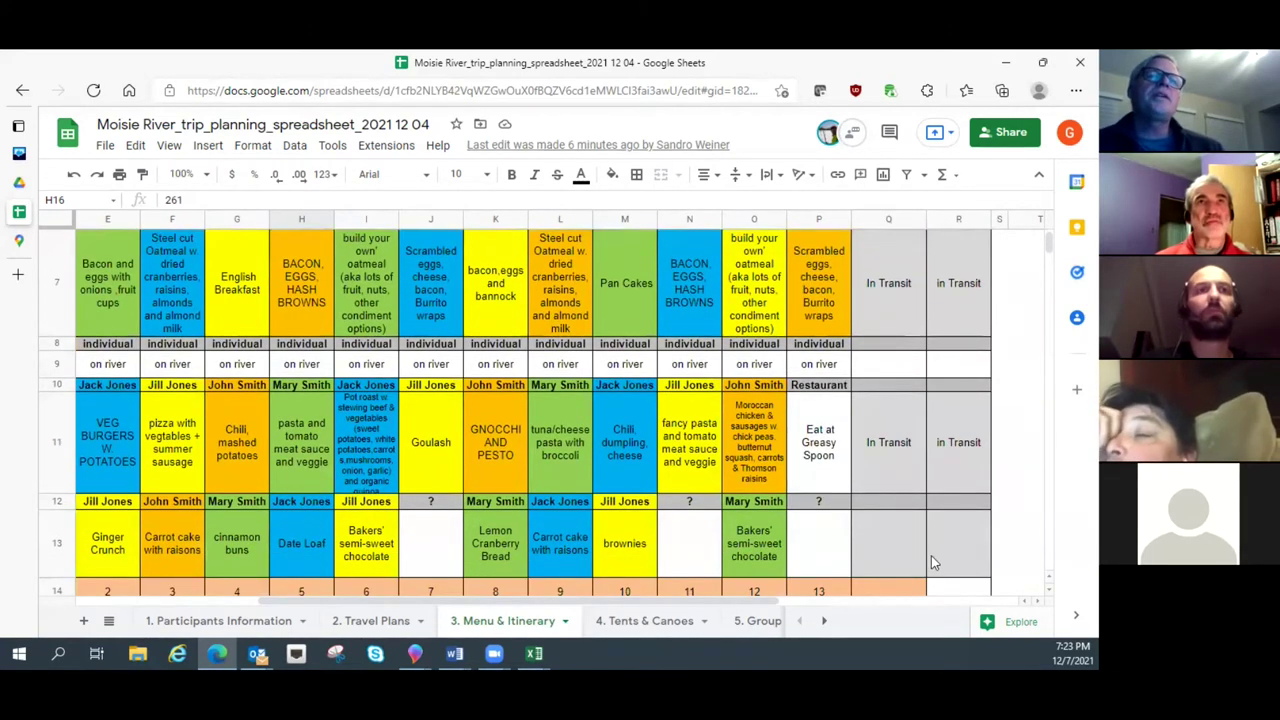
{"action": "scroll", "coordinate": [948, 546], "scroll_direction": "down", "scroll_amount": 1}
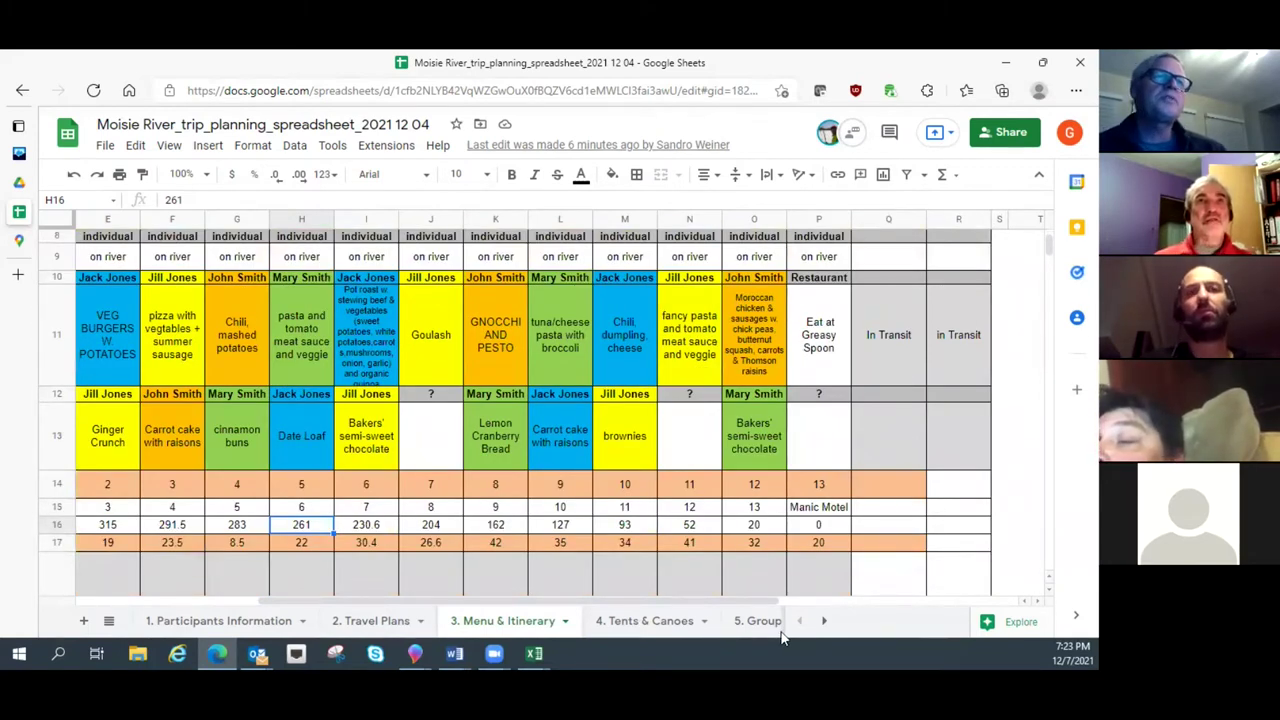
Step: Look over the tent and canoe gear on the 4. Tents & Canoes sheet and open the 5. Group Decisions & Questions sheet
{"action": "left_click", "coordinate": [645, 622]}
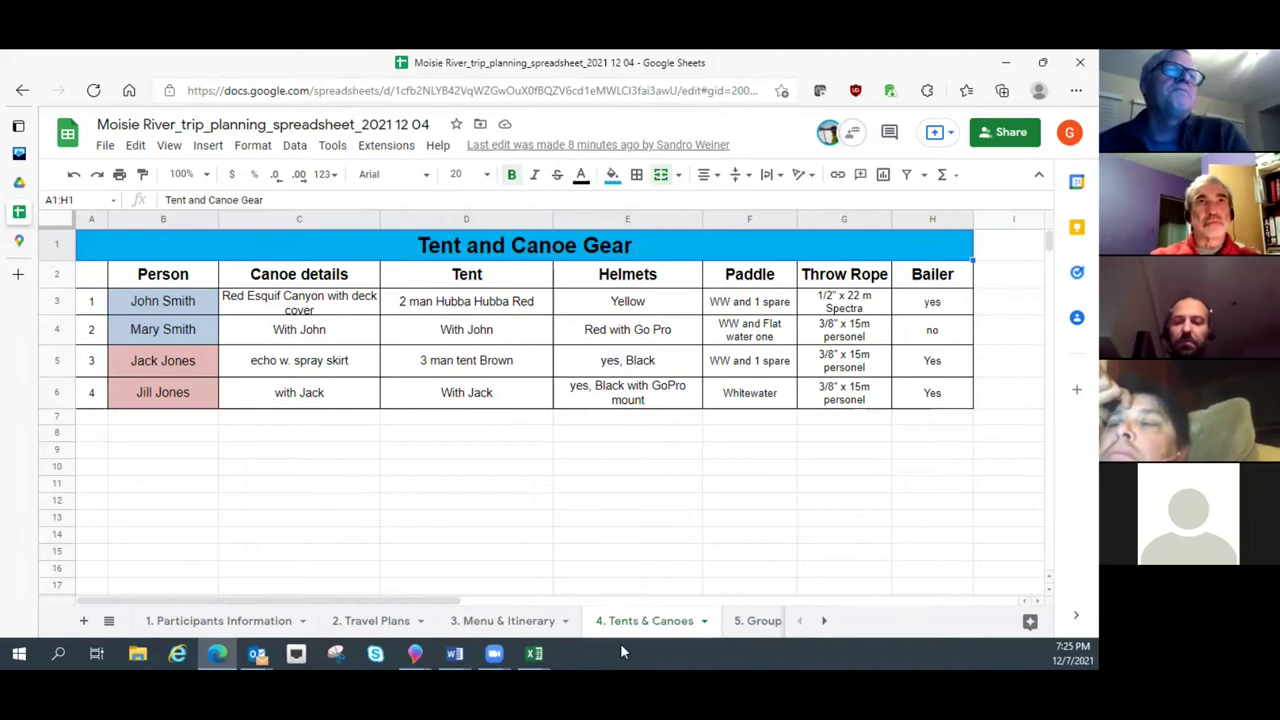
{"action": "left_click", "coordinate": [741, 621]}
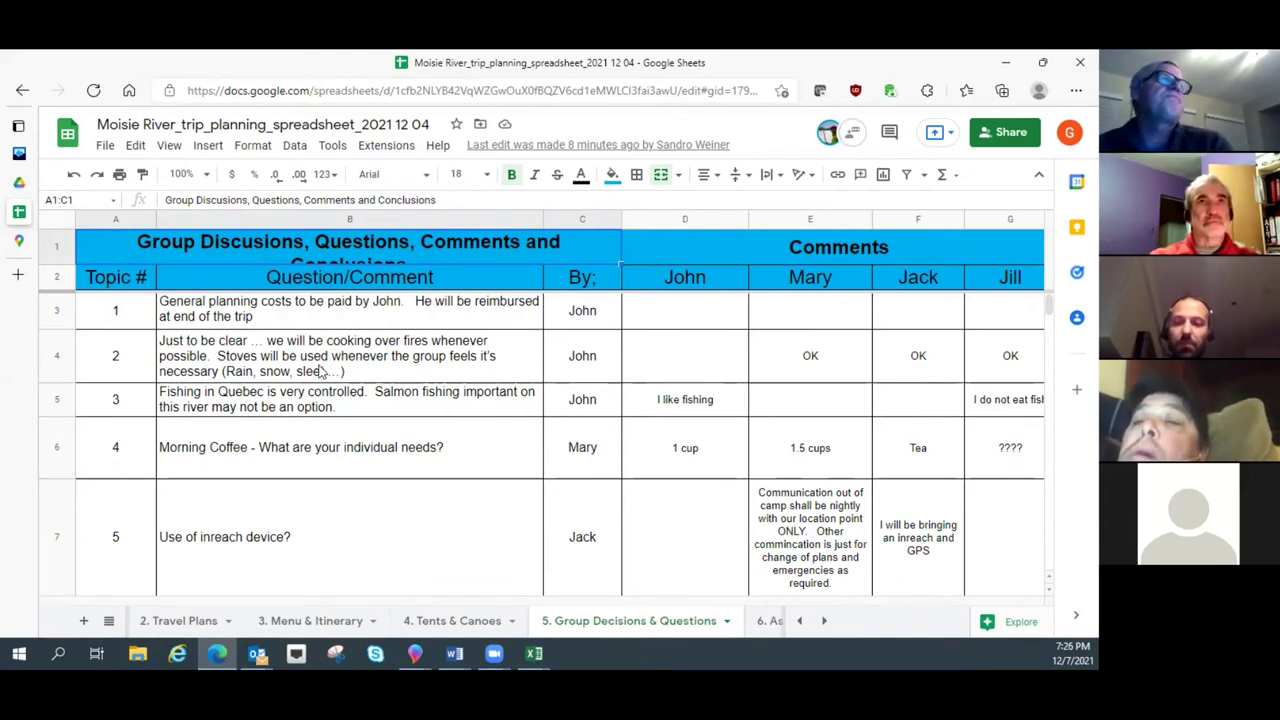
Step: Check who raised topic 1, then read the topic 2 cooking question and the participants' replies in row 4
{"action": "left_click", "coordinate": [584, 313]}
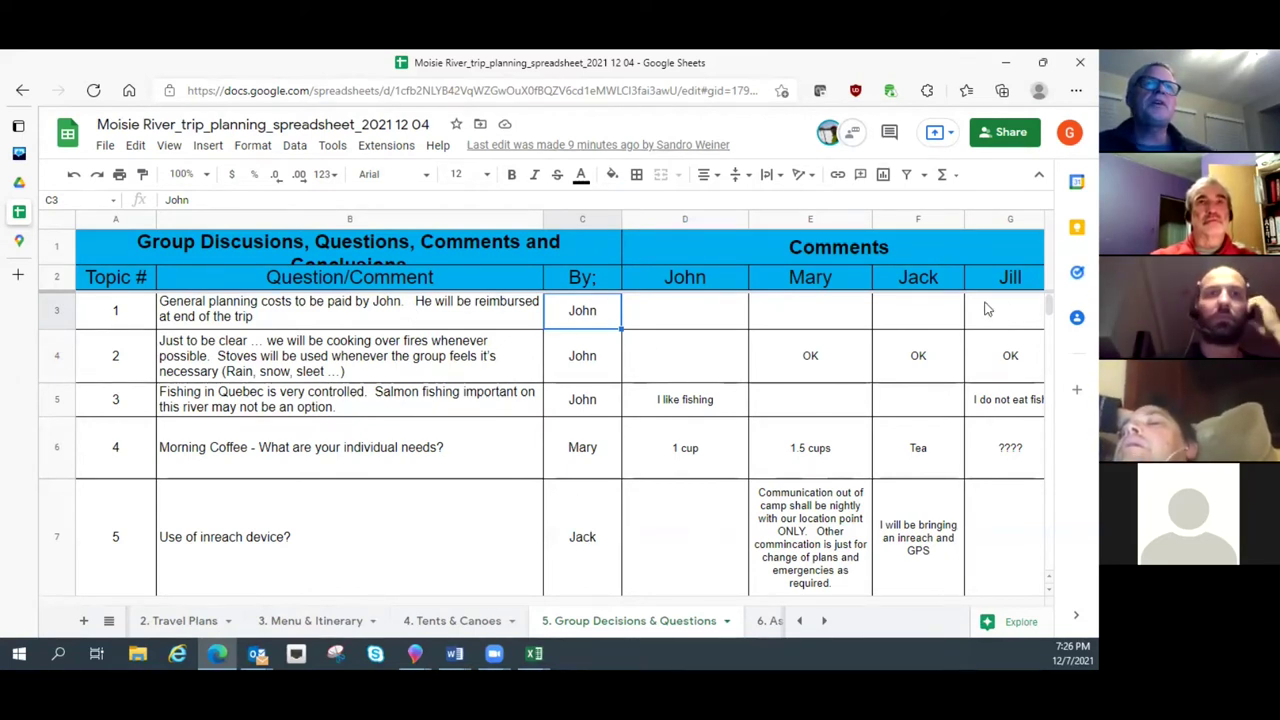
{"action": "left_click", "coordinate": [246, 350]}
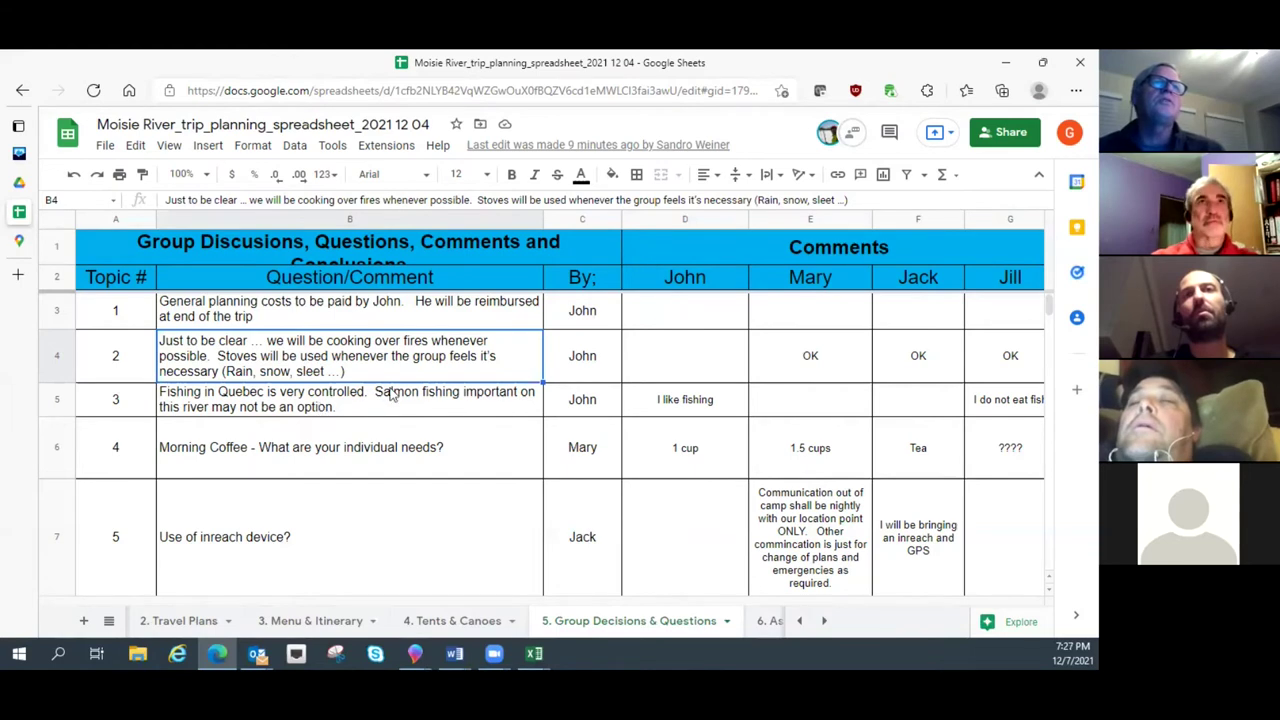
{"action": "left_click", "coordinate": [815, 362]}
{"action": "left_click", "coordinate": [918, 356]}
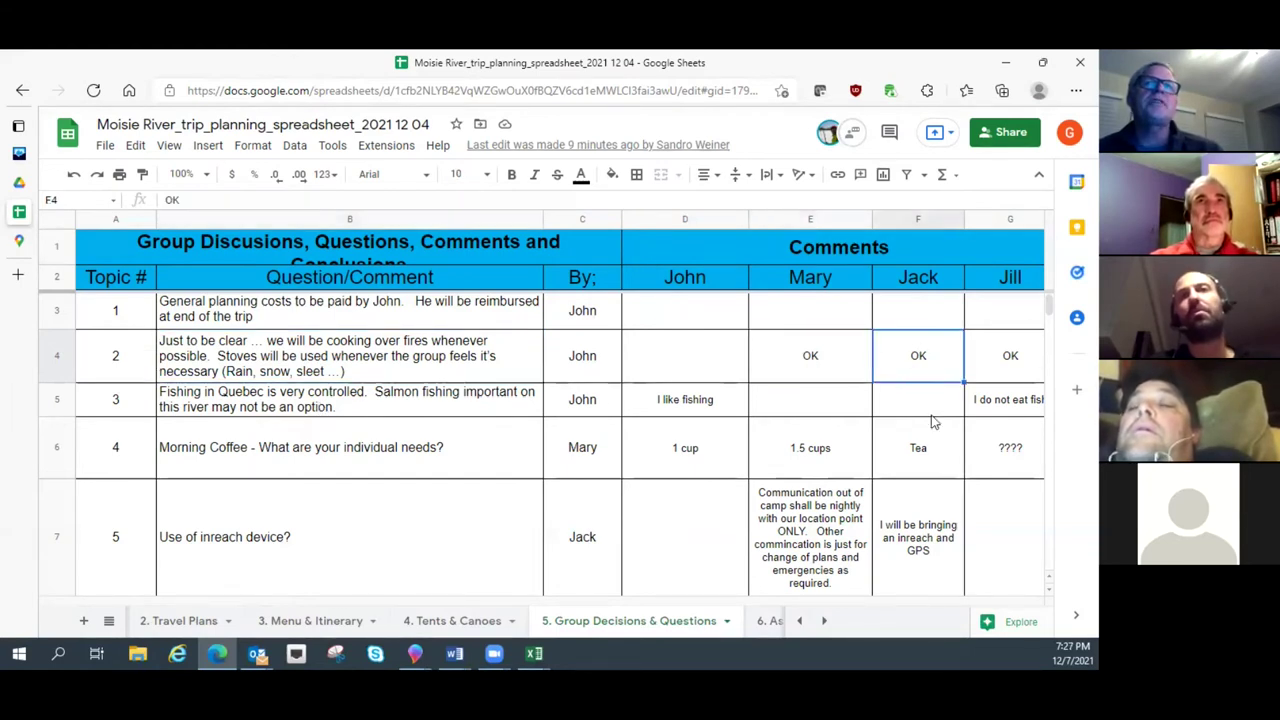
{"action": "left_click", "coordinate": [1005, 368]}
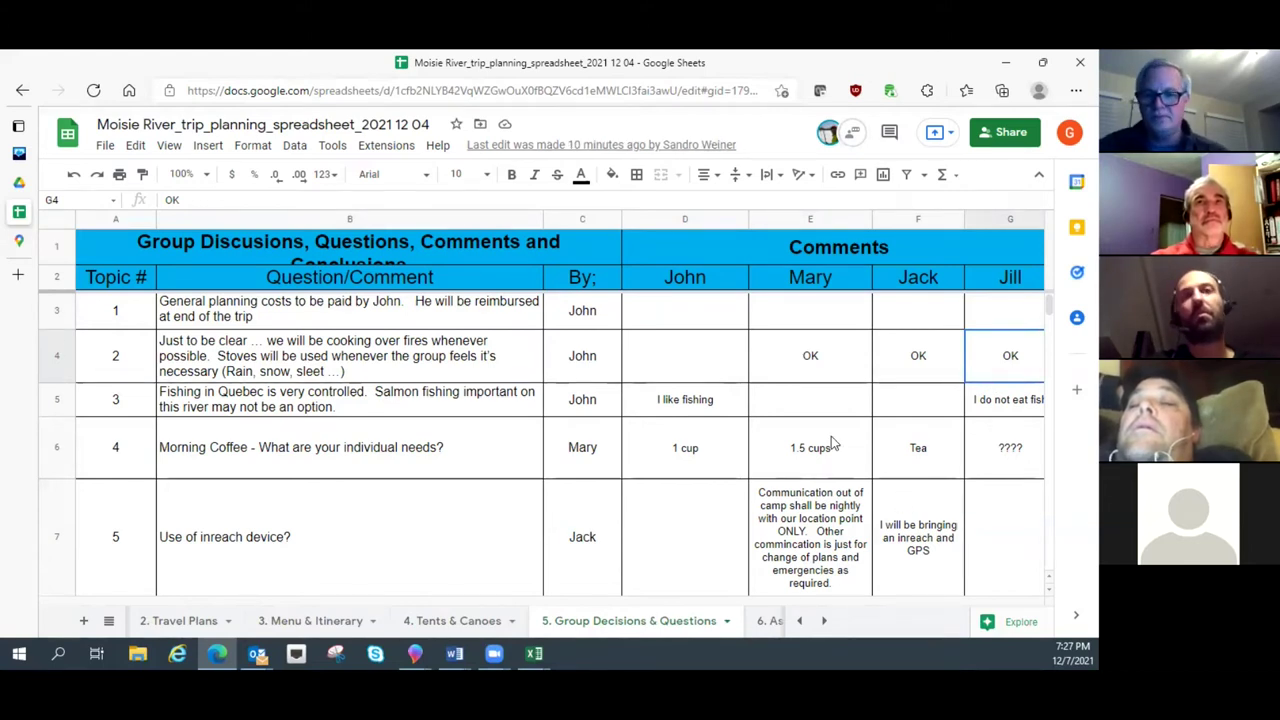
{"action": "key", "text": "Right"}
{"action": "key", "text": "Right"}
{"action": "key", "text": "Right"}
{"action": "key", "text": "Right"}
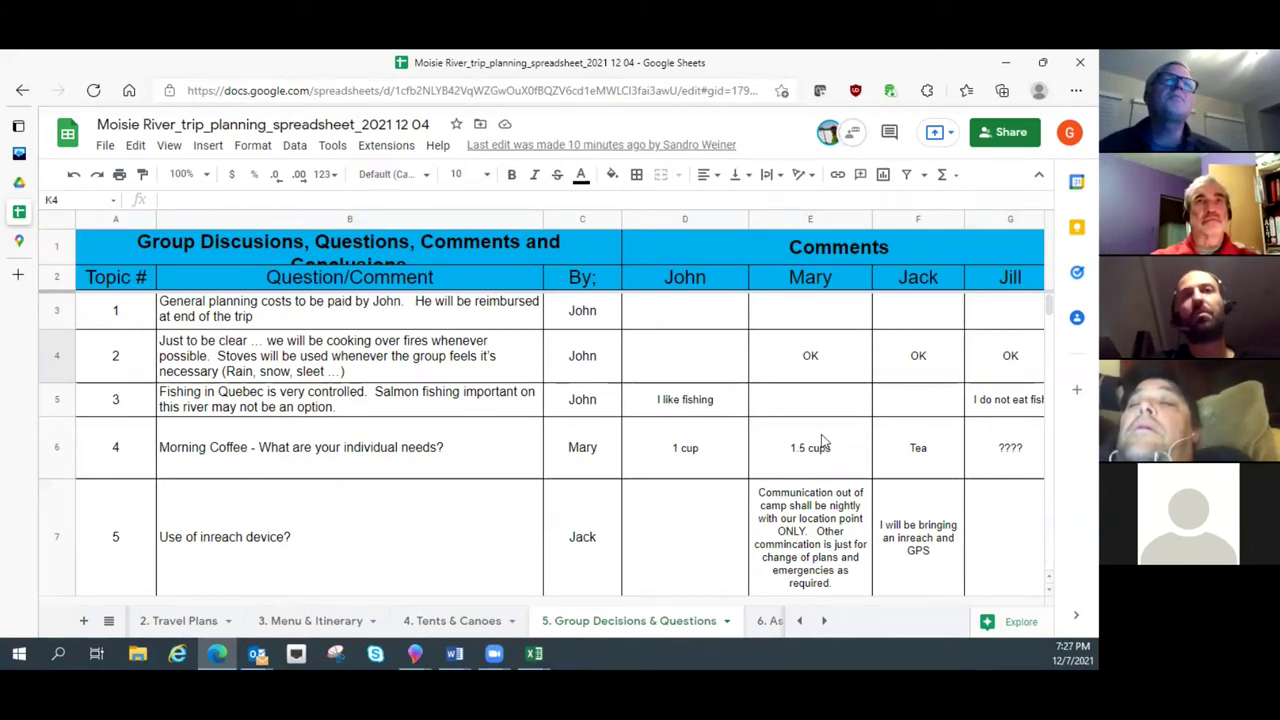
{"action": "key", "text": "Left"}
{"action": "key", "text": "Left"}
{"action": "key", "text": "Left"}
{"action": "key", "text": "Left"}
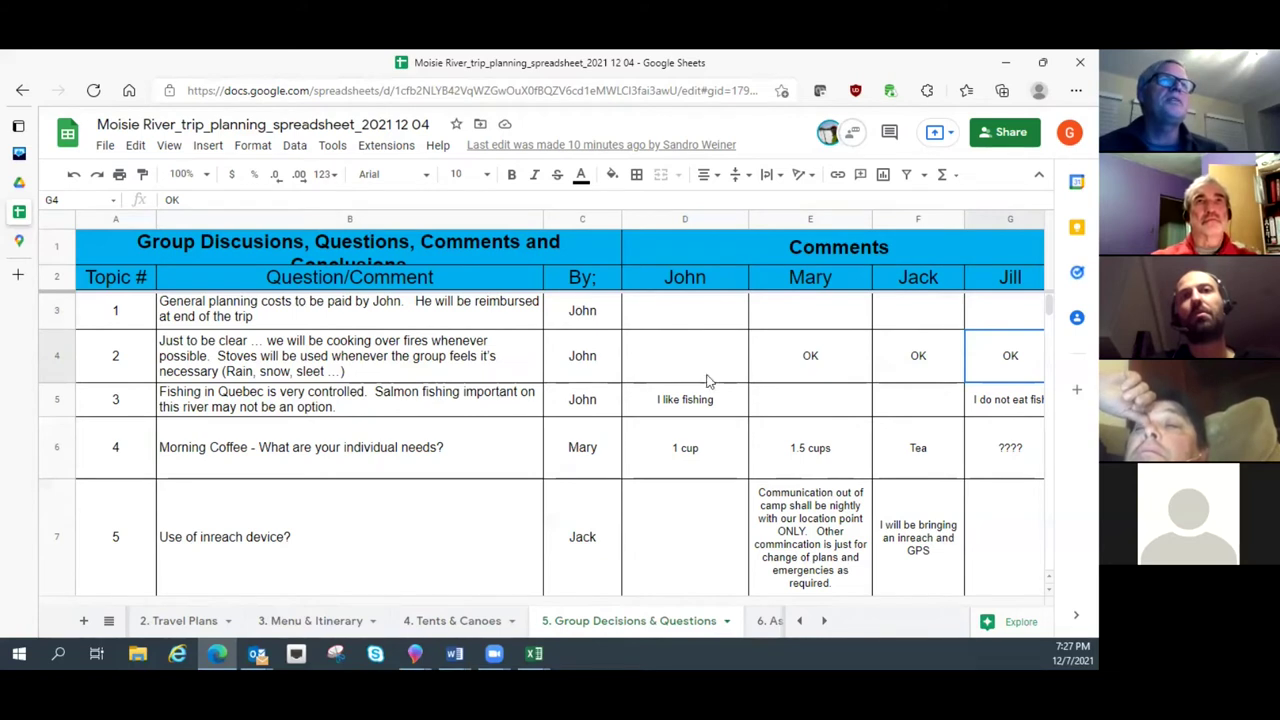
Step: Check the fishing comment in cell G5 and try to bring the columns beyond it in row 5 into view
{"action": "left_click", "coordinate": [1008, 406]}
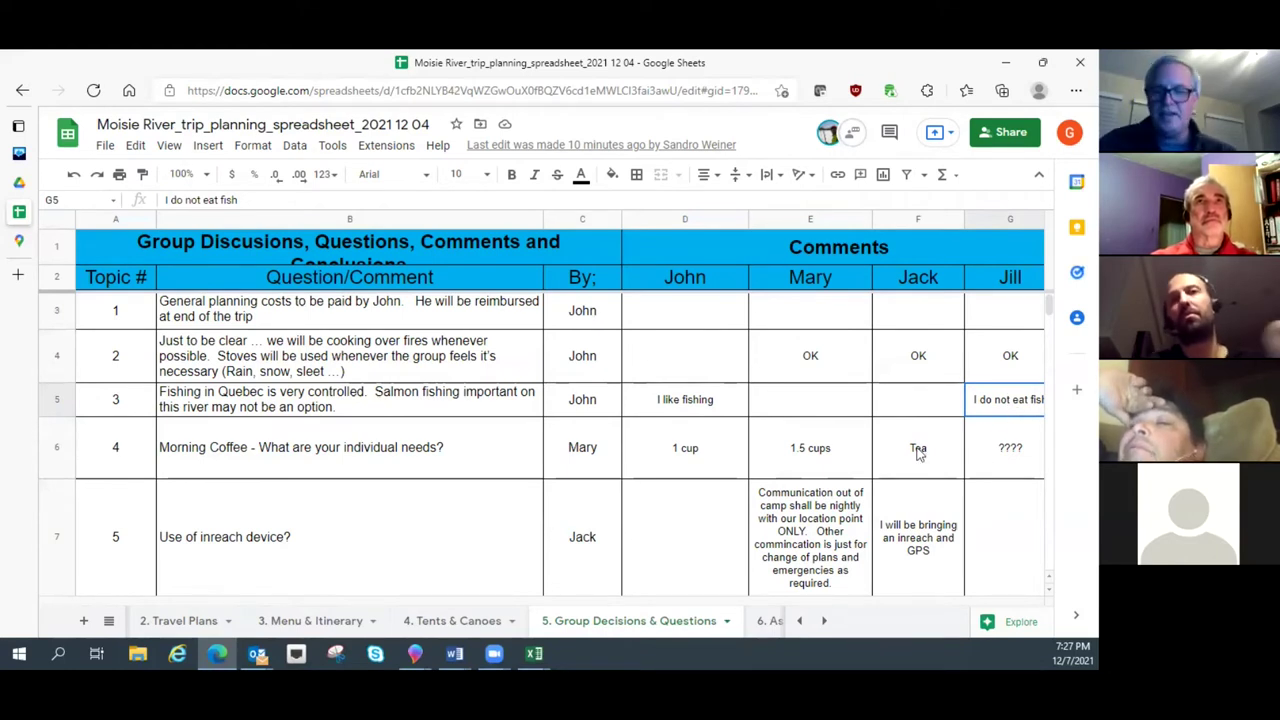
{"action": "key", "text": "Right"}
{"action": "key", "text": "Right"}
{"action": "key", "text": "Right"}
{"action": "key", "text": "Right"}
{"action": "key", "text": "Right"}
{"action": "key", "text": "Right"}
{"action": "key", "text": "Right"}
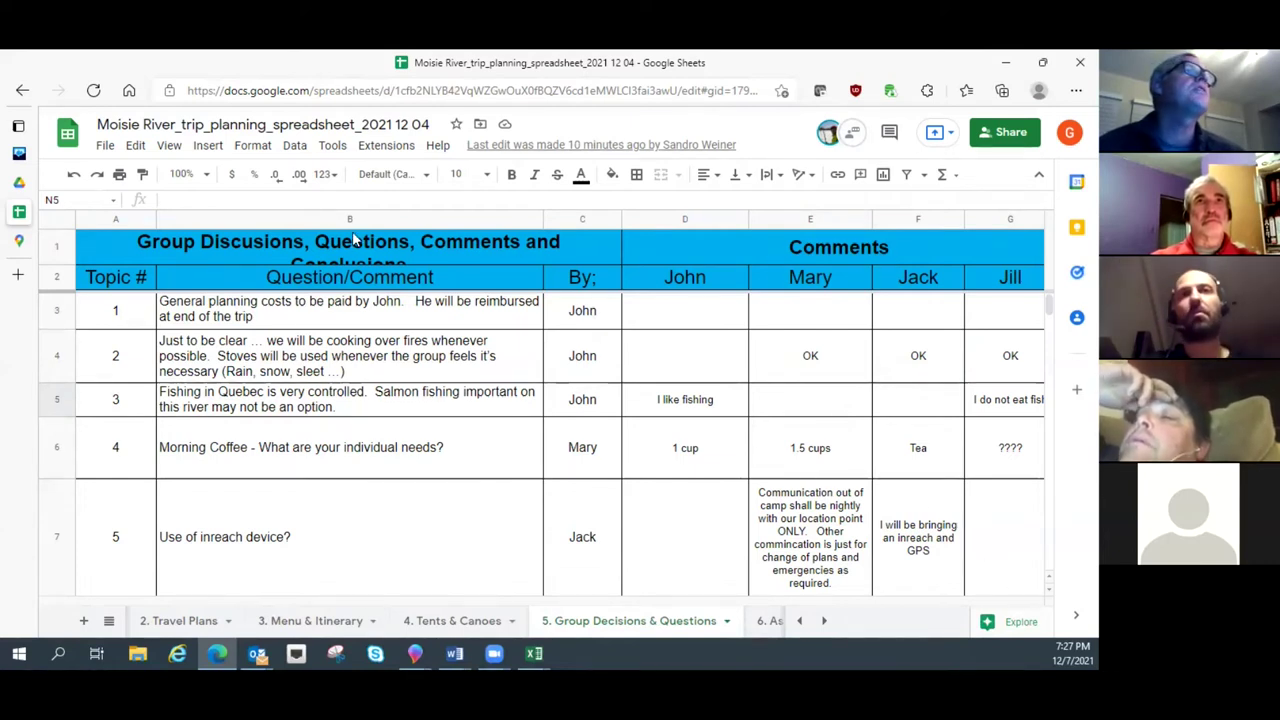
Step: Set the sheet zoom to 75% and read the Conclusion entries from the fishing topic down to the tarps topic
{"action": "left_click", "coordinate": [188, 174]}
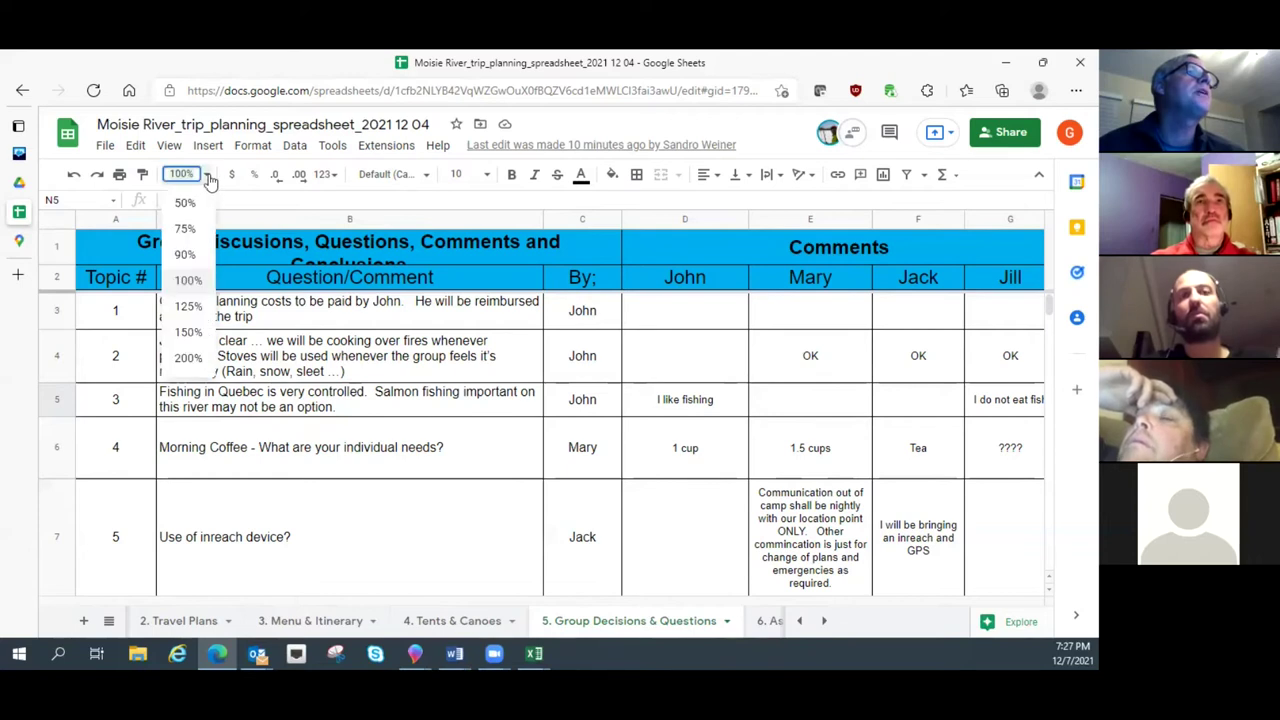
{"action": "left_click", "coordinate": [183, 252]}
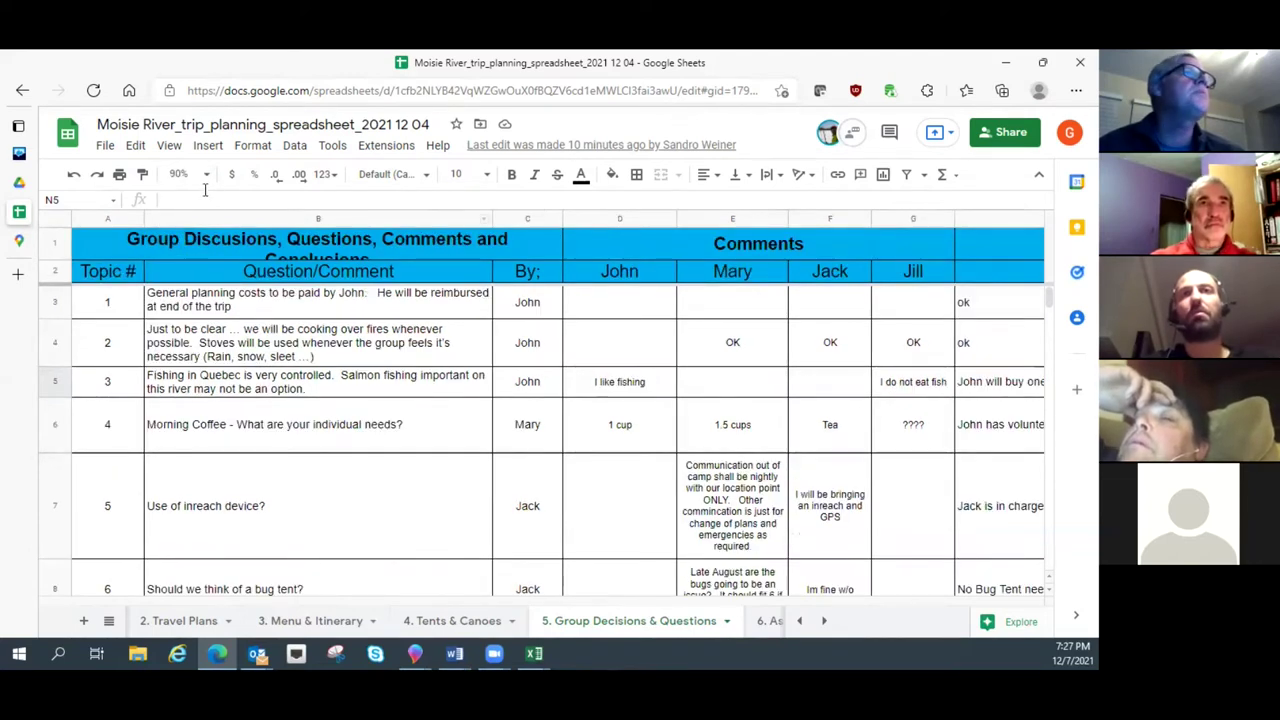
{"action": "left_click", "coordinate": [207, 178]}
{"action": "left_click", "coordinate": [186, 228]}
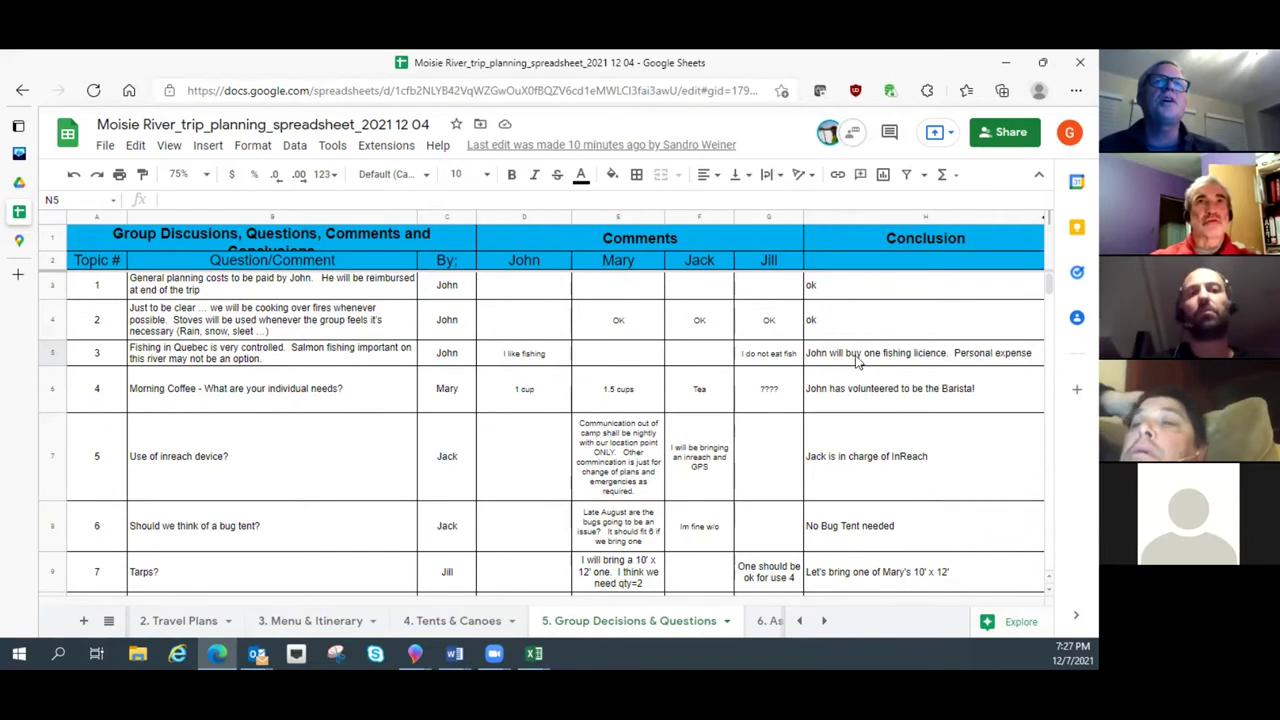
{"action": "left_click", "coordinate": [1007, 361]}
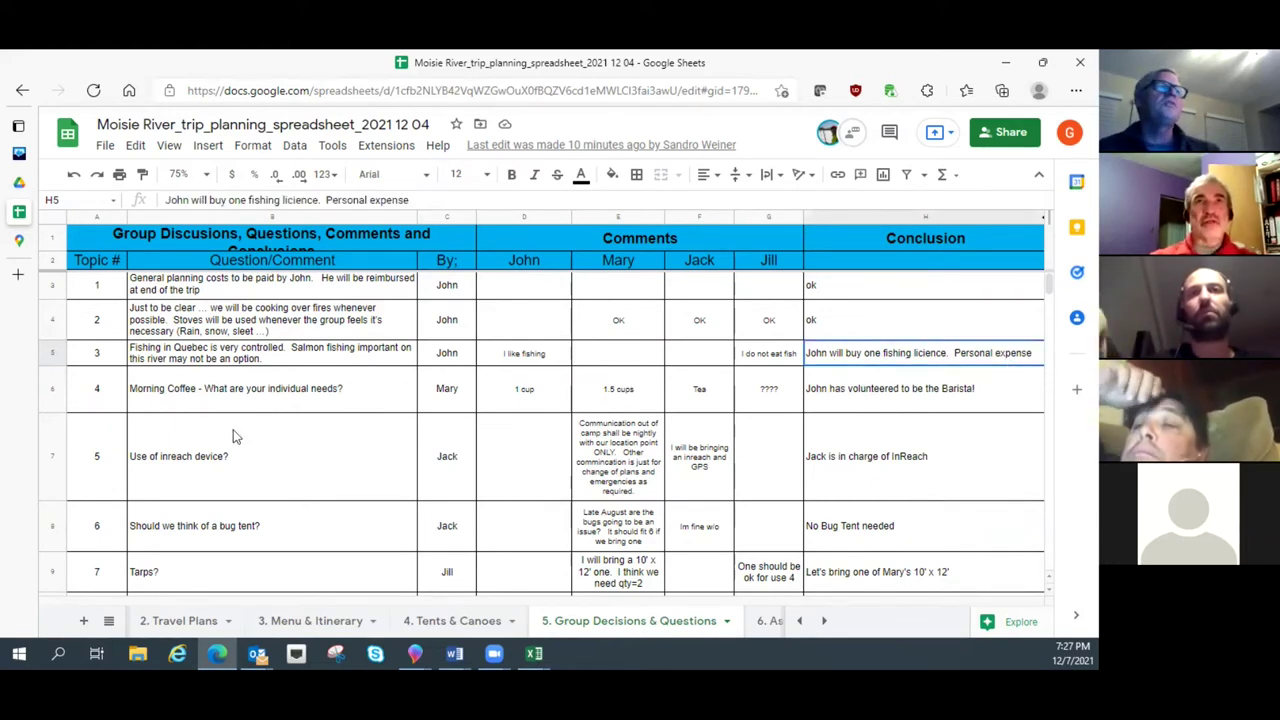
{"action": "scroll", "coordinate": [291, 530], "scroll_direction": "down", "scroll_amount": 1}
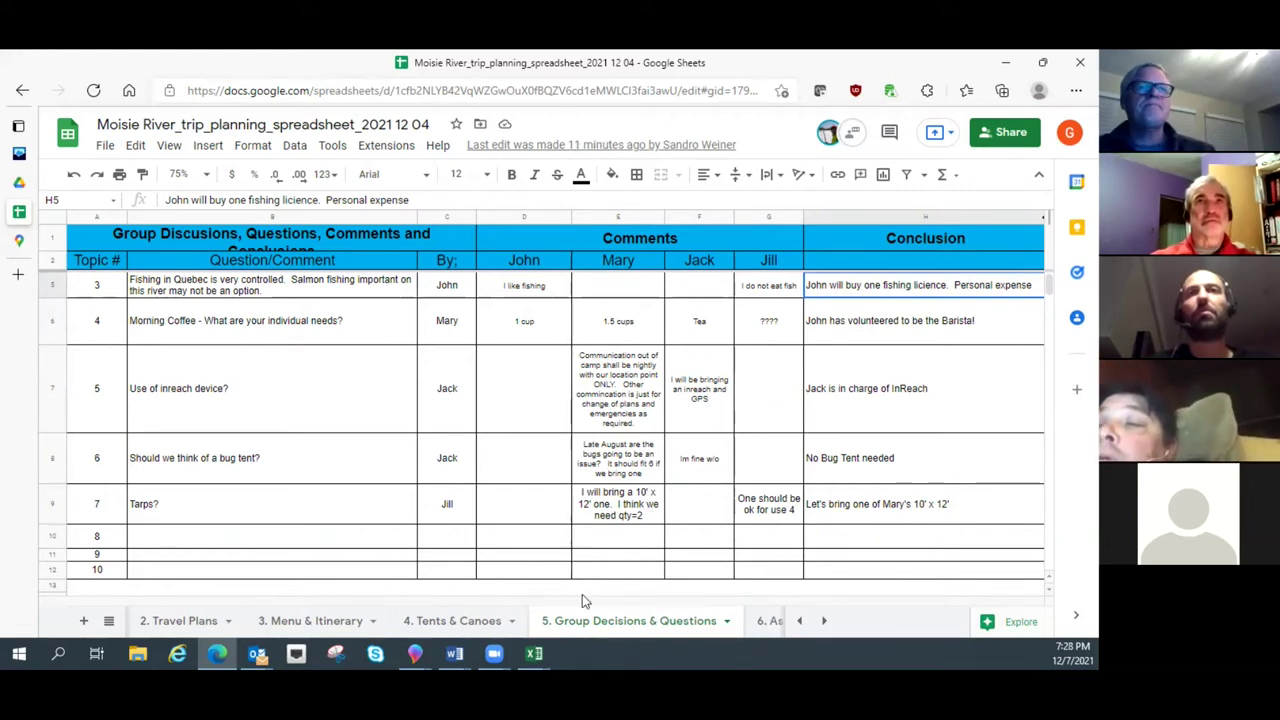
Step: Open the 6. Assigned Tasks sheet and check the InReach and kitchen gear role in cell B4
{"action": "left_click", "coordinate": [763, 624]}
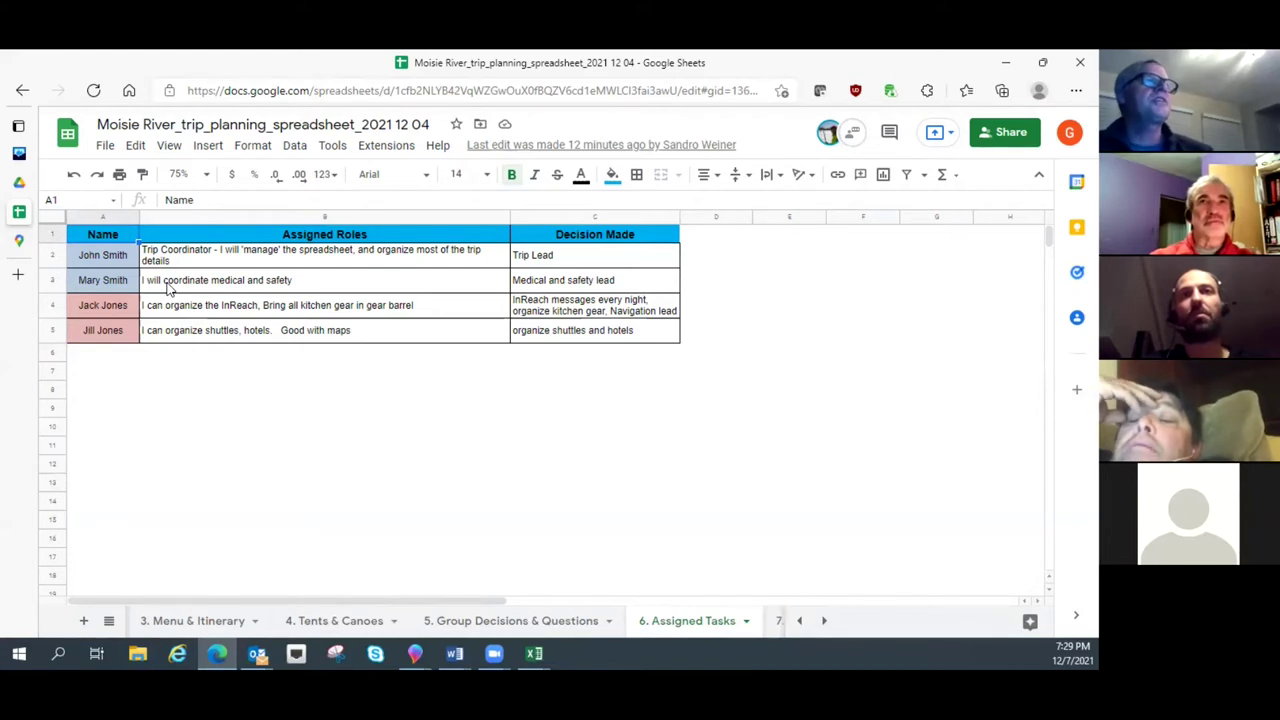
{"action": "left_click", "coordinate": [124, 310]}
{"action": "left_click", "coordinate": [234, 312]}
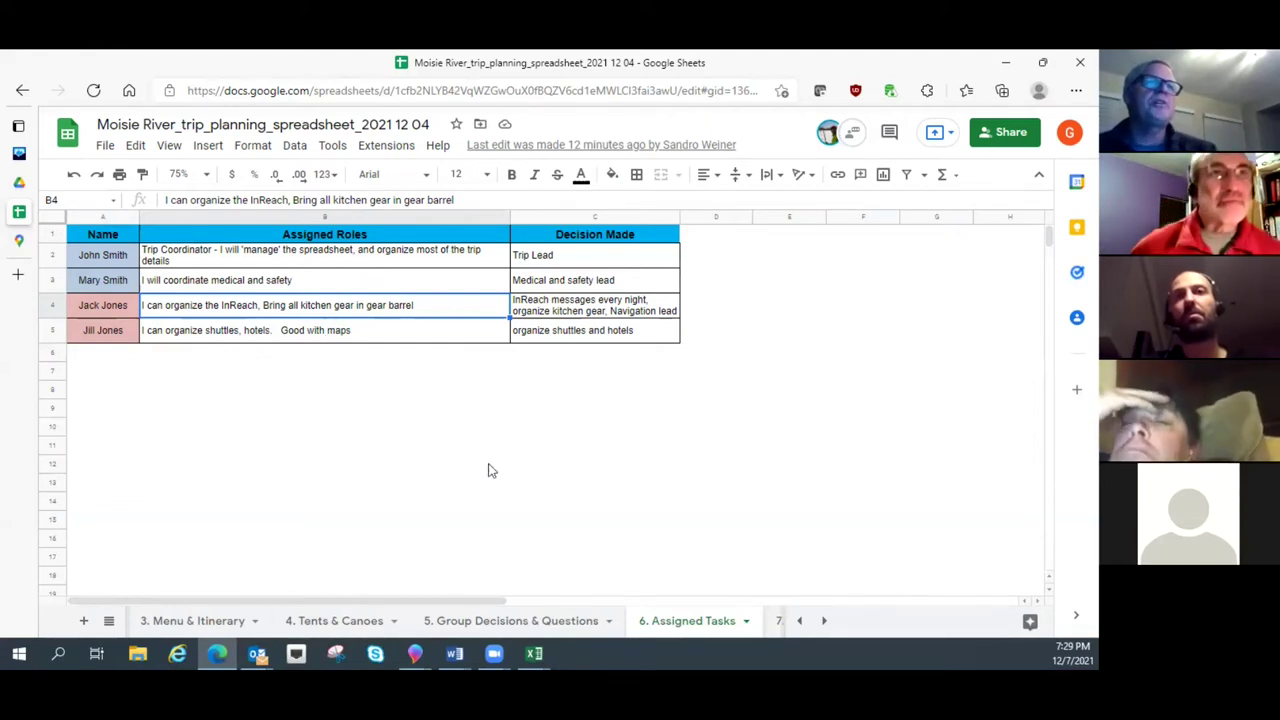
Step: Open the 7. Group Gear sheet and go through the gear headings in row 2 from 'Black' Pots to Water Purification/ Gravity Filter
{"action": "left_click", "coordinate": [777, 624]}
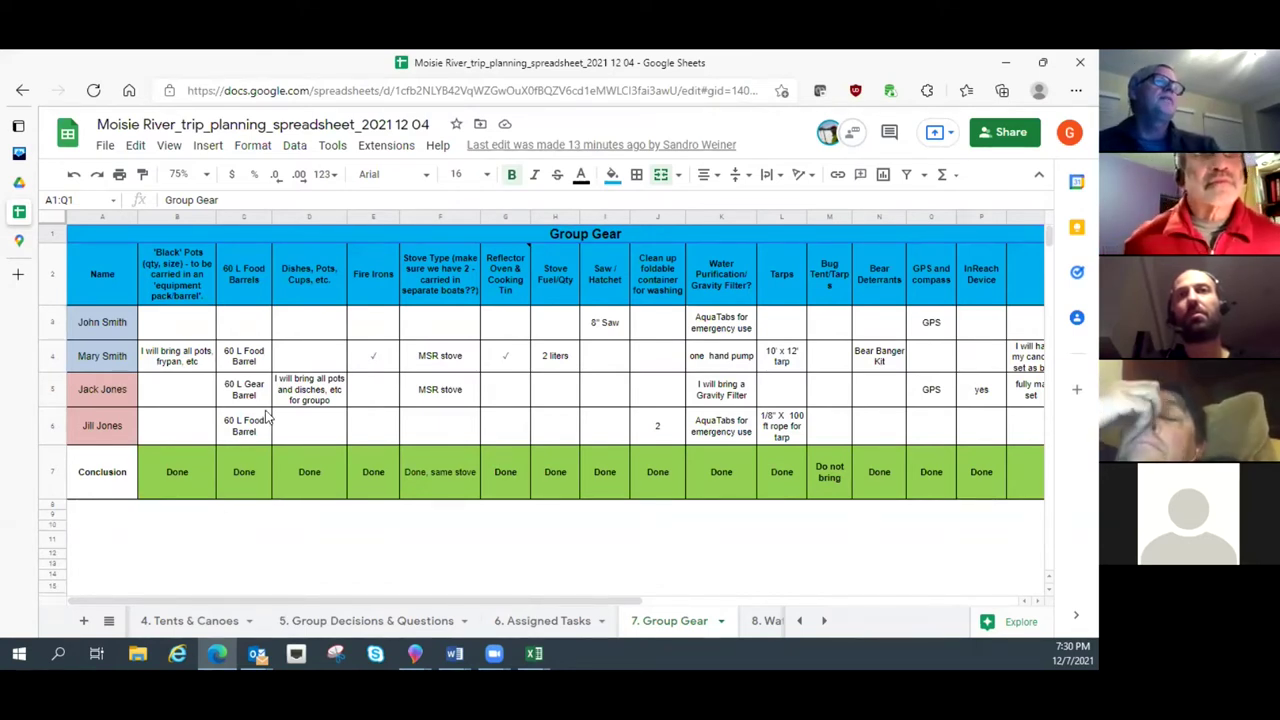
{"action": "left_click", "coordinate": [178, 270]}
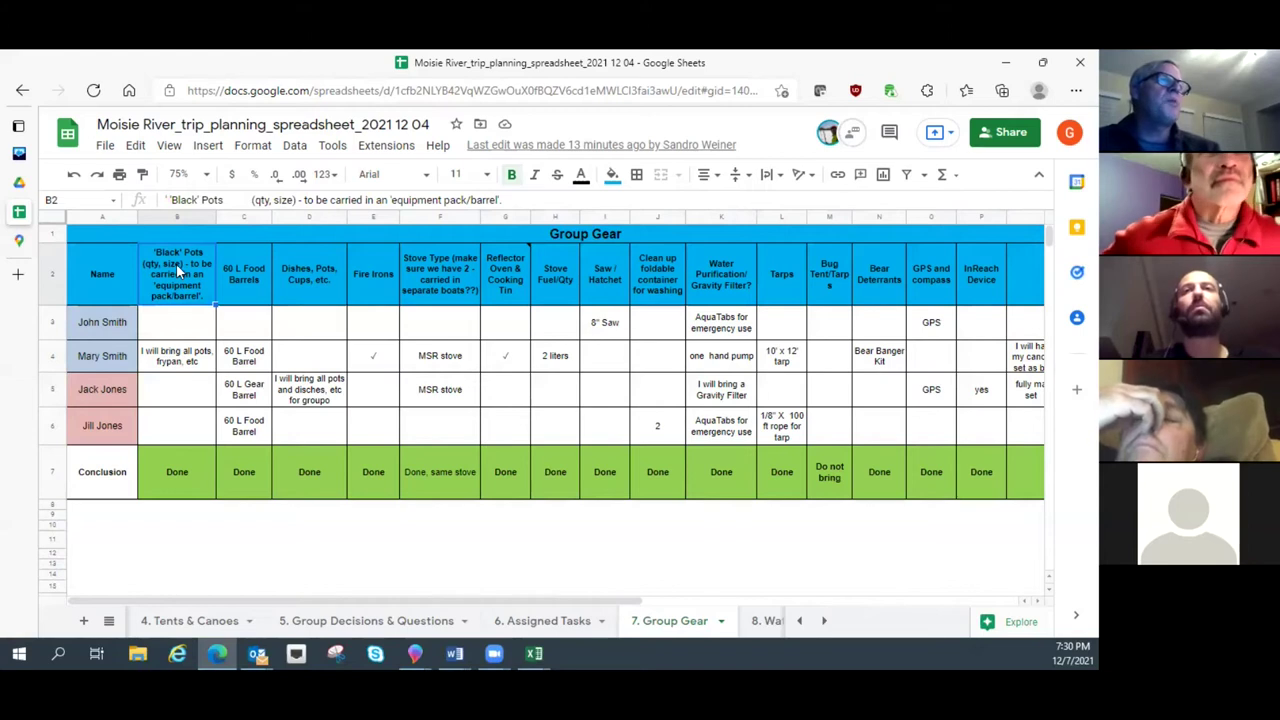
{"action": "left_click", "coordinate": [246, 274]}
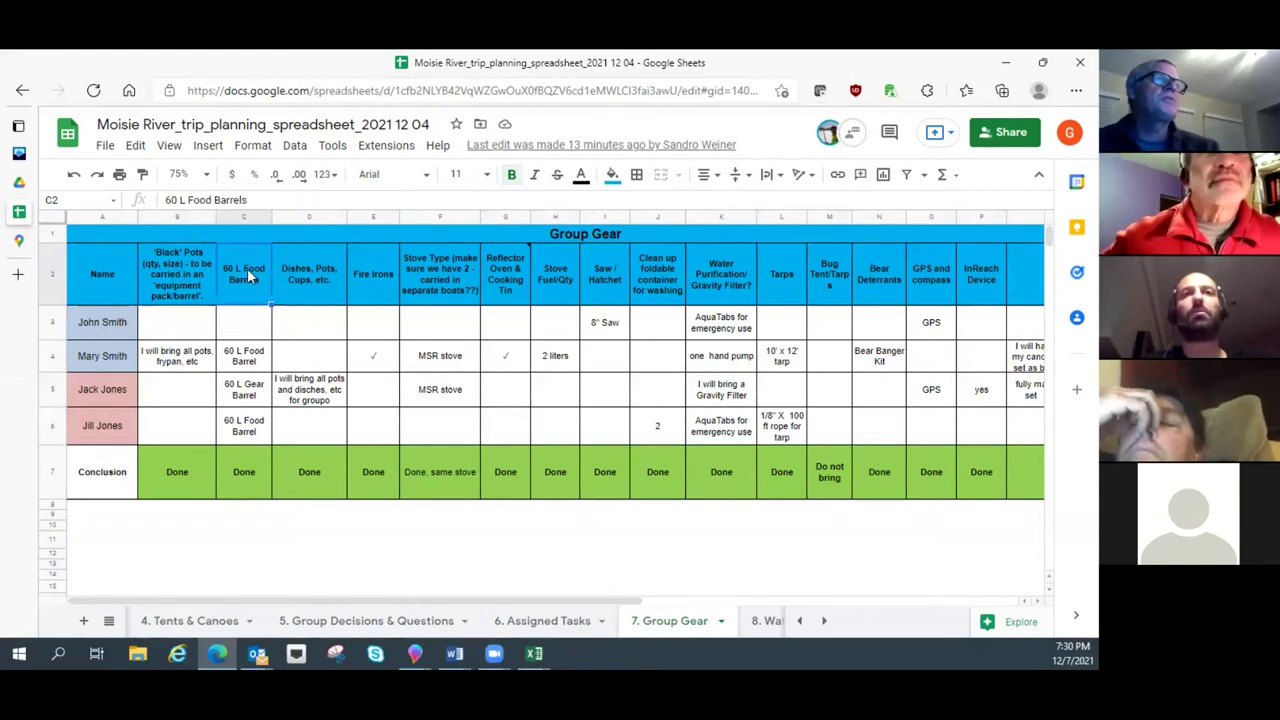
{"action": "left_click", "coordinate": [335, 275]}
{"action": "left_click", "coordinate": [375, 277]}
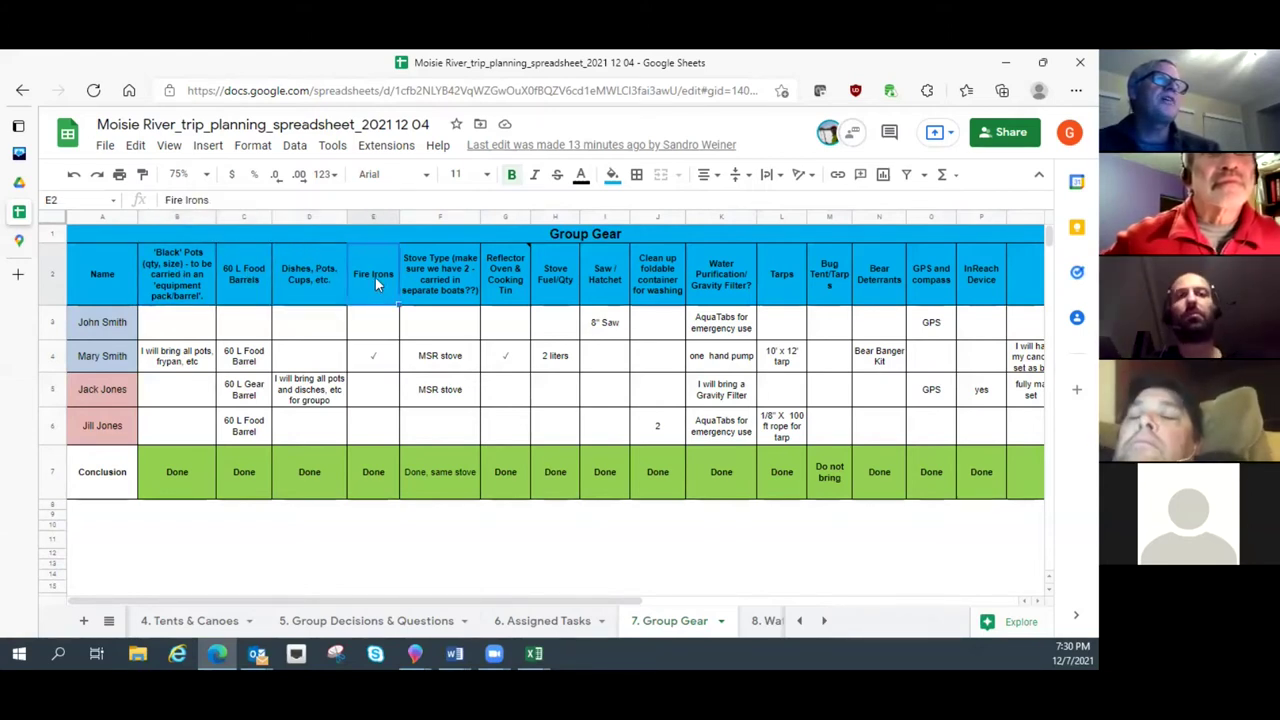
{"action": "left_click", "coordinate": [436, 280]}
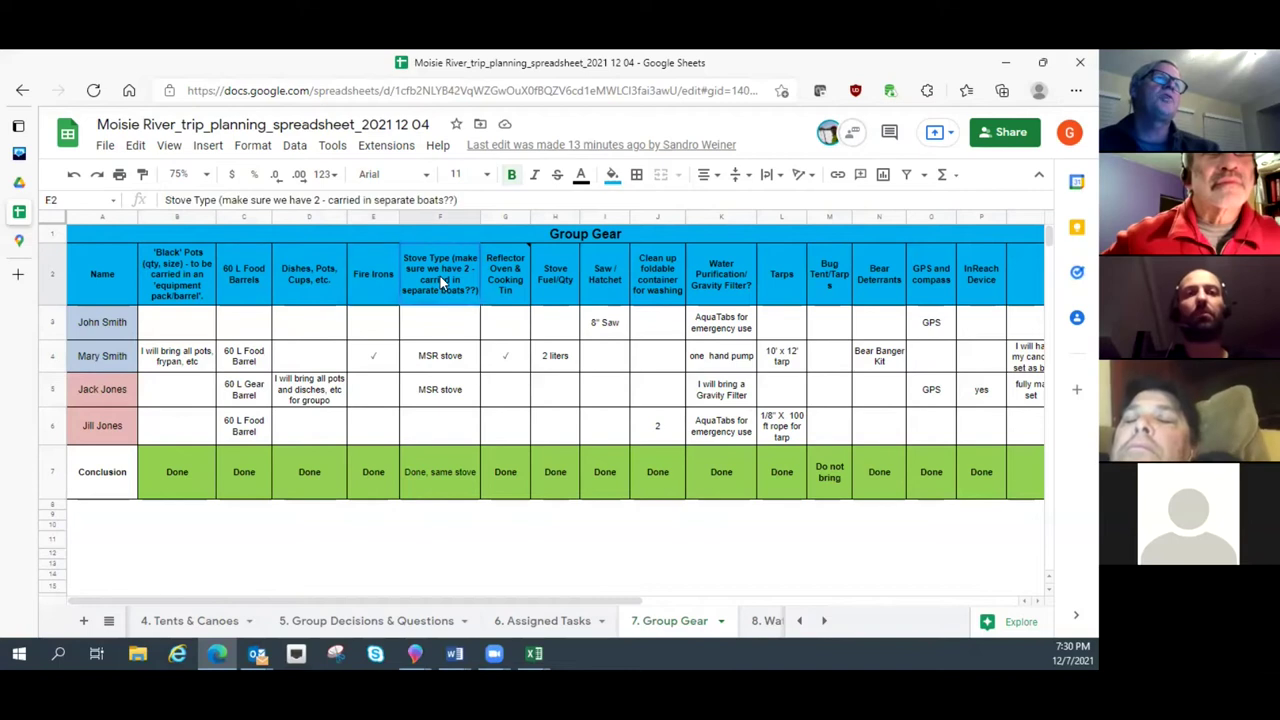
{"action": "left_click", "coordinate": [503, 276]}
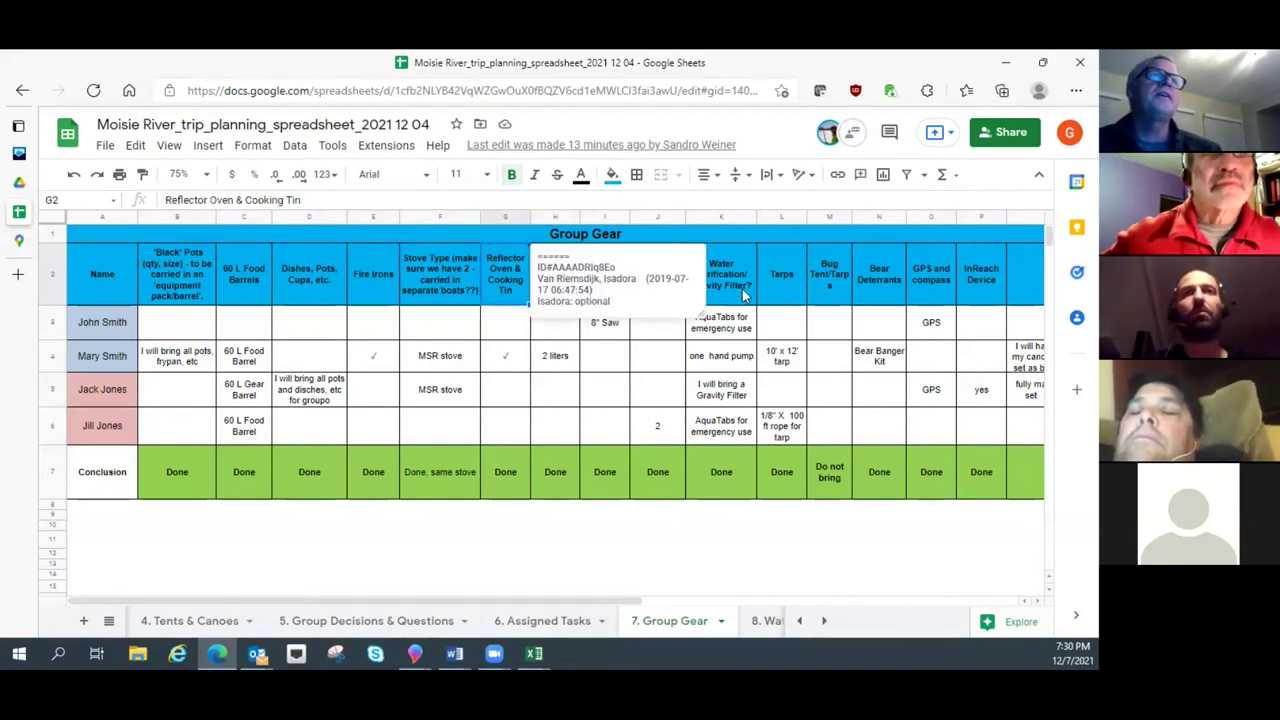
{"action": "left_click", "coordinate": [708, 289]}
{"action": "left_click", "coordinate": [602, 287]}
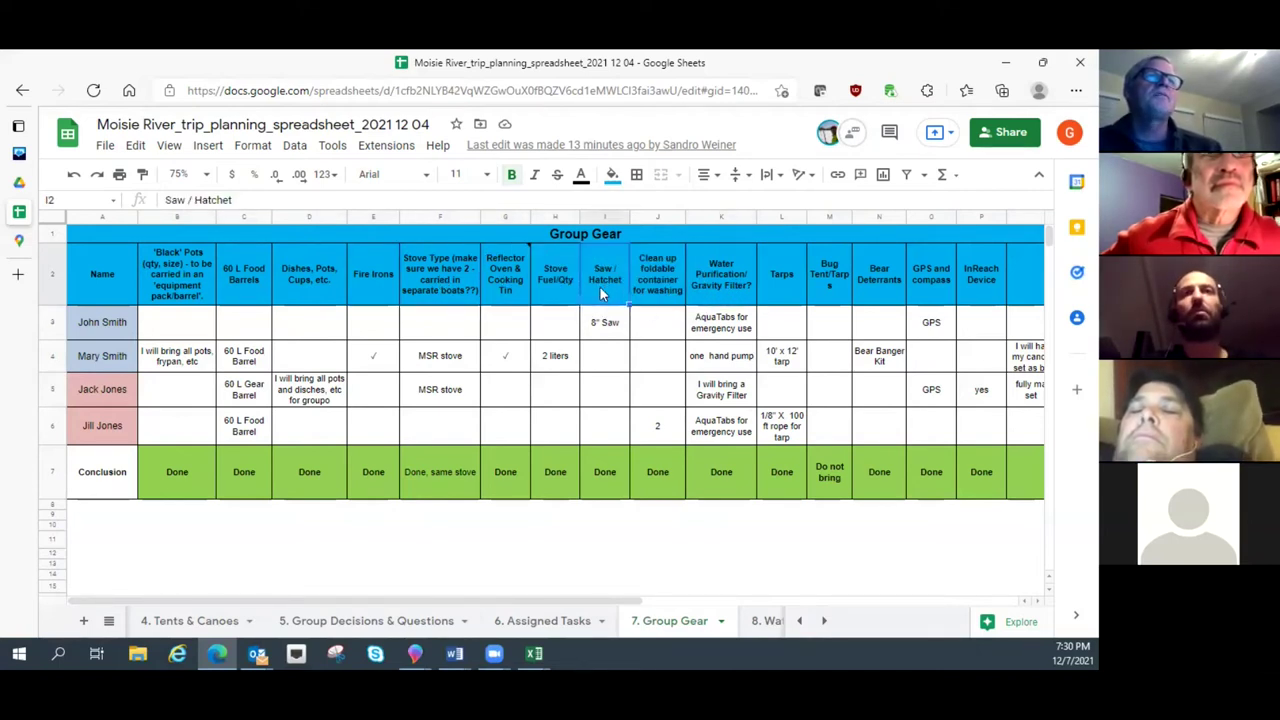
{"action": "left_click", "coordinate": [659, 288]}
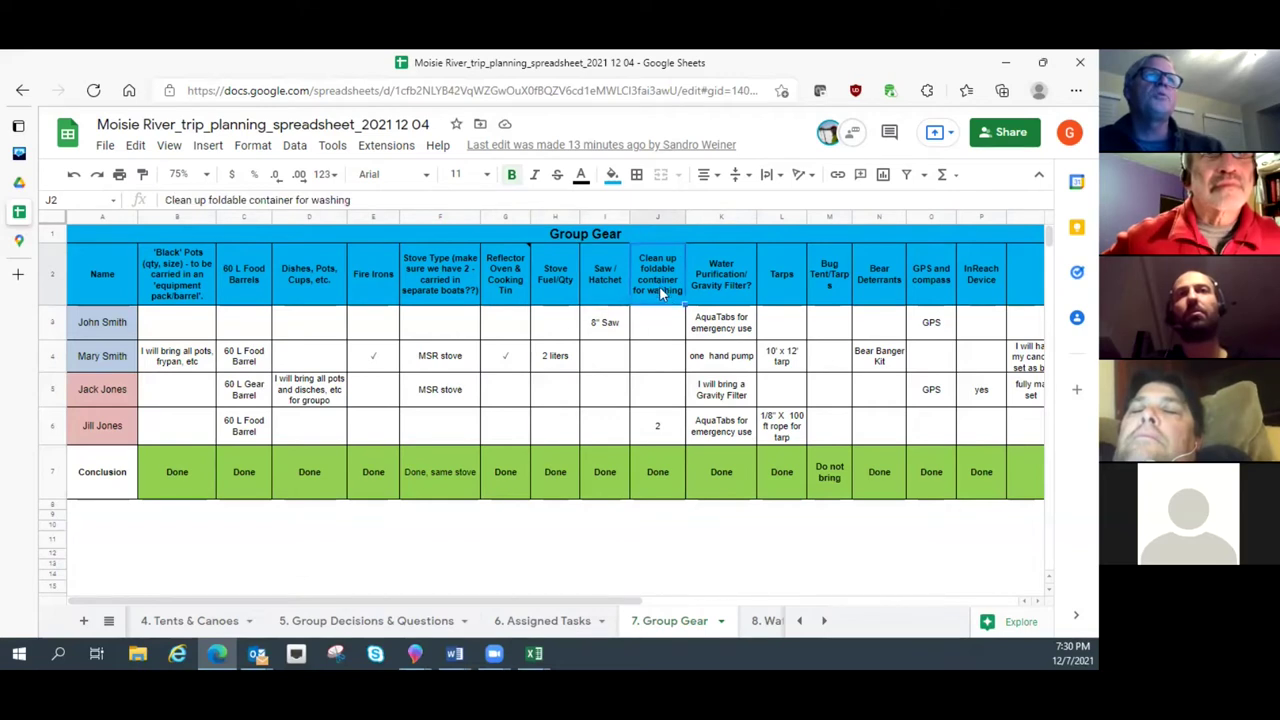
{"action": "left_click", "coordinate": [731, 289]}
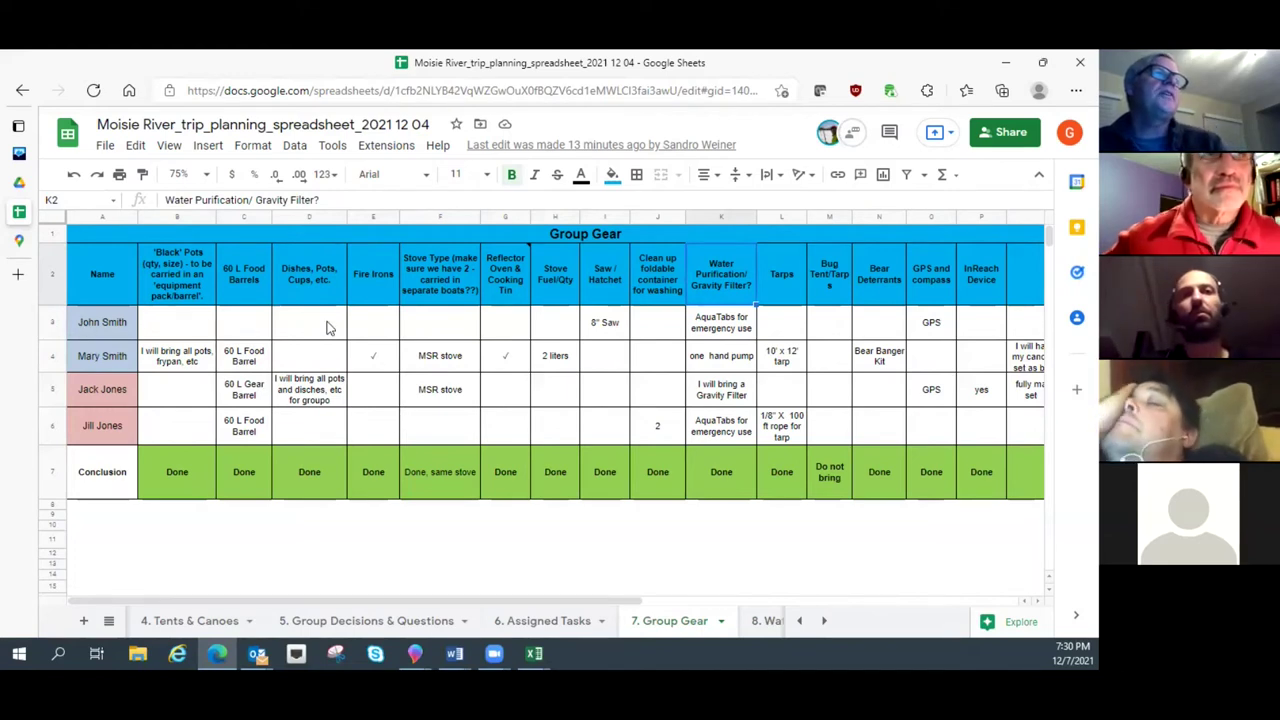
Step: Check the saw and water purification contributions entered in row 3 of the gear table
{"action": "left_click", "coordinate": [600, 330]}
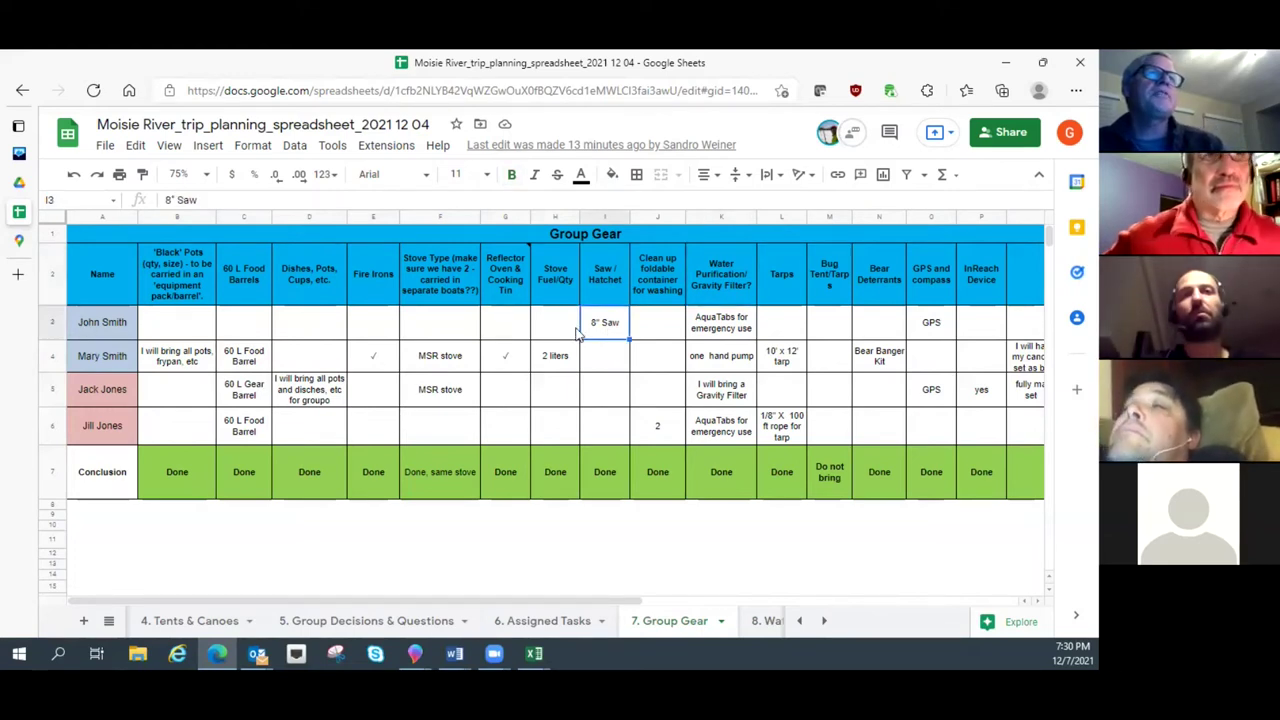
{"action": "left_click", "coordinate": [716, 335]}
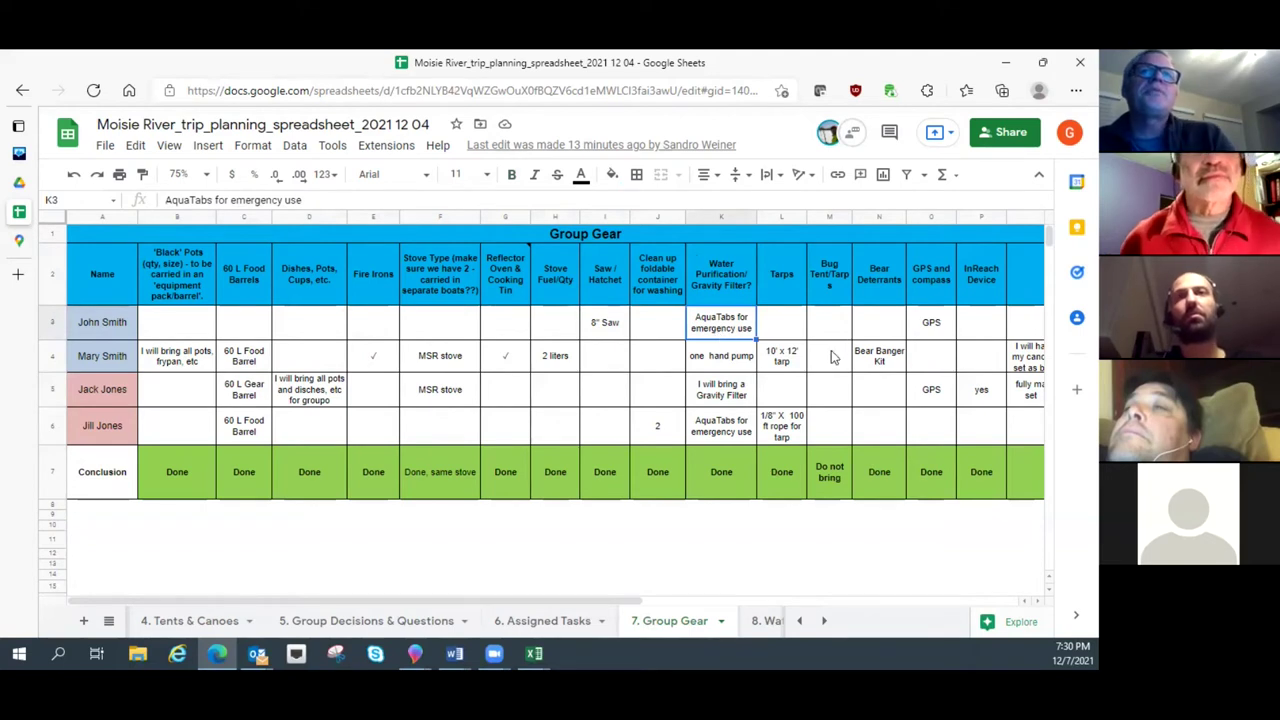
Step: Check the GPS entry in row 3 and the pots, food barrel, stove, fuel and water purification entries in row 4
{"action": "left_click", "coordinate": [935, 334]}
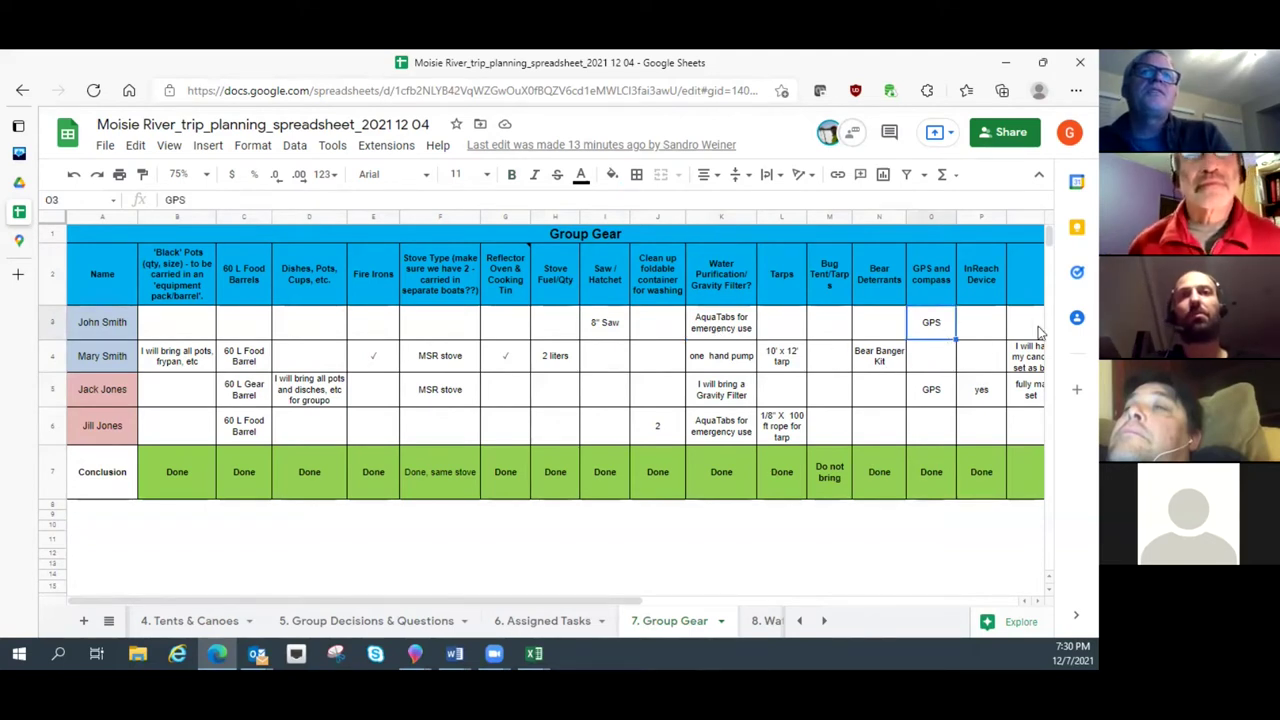
{"action": "left_click", "coordinate": [184, 366]}
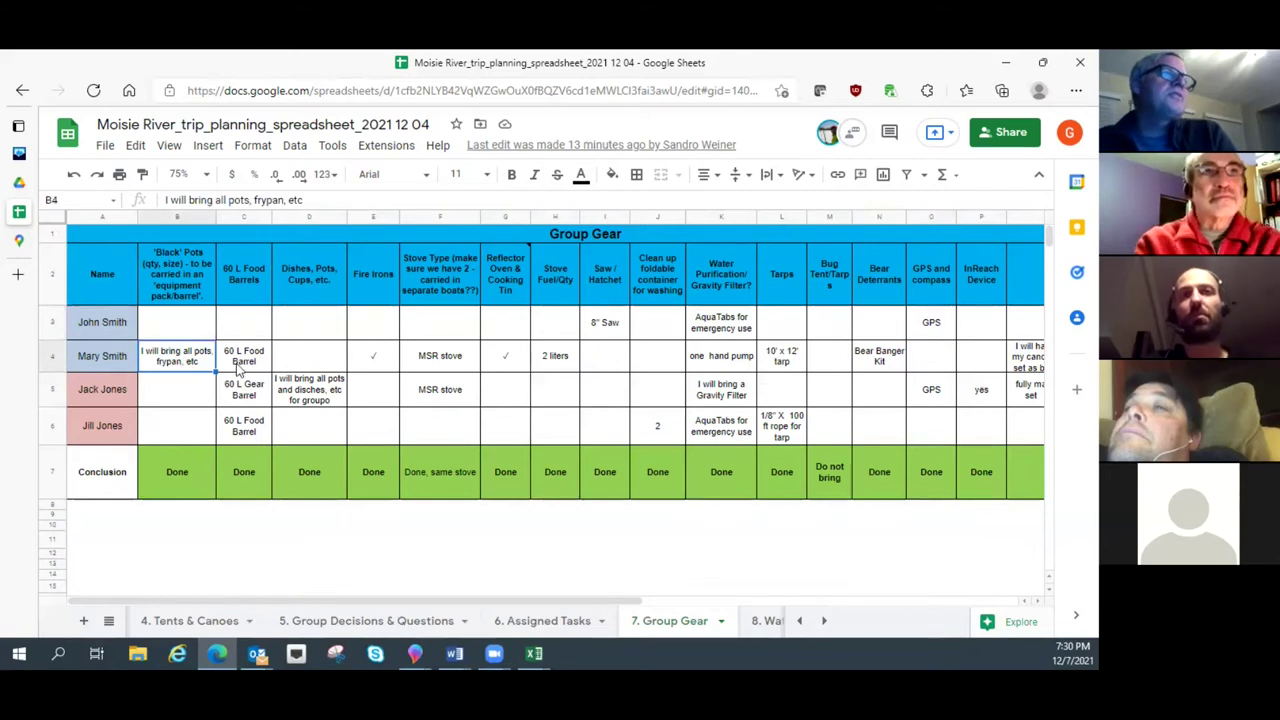
{"action": "left_click", "coordinate": [236, 366]}
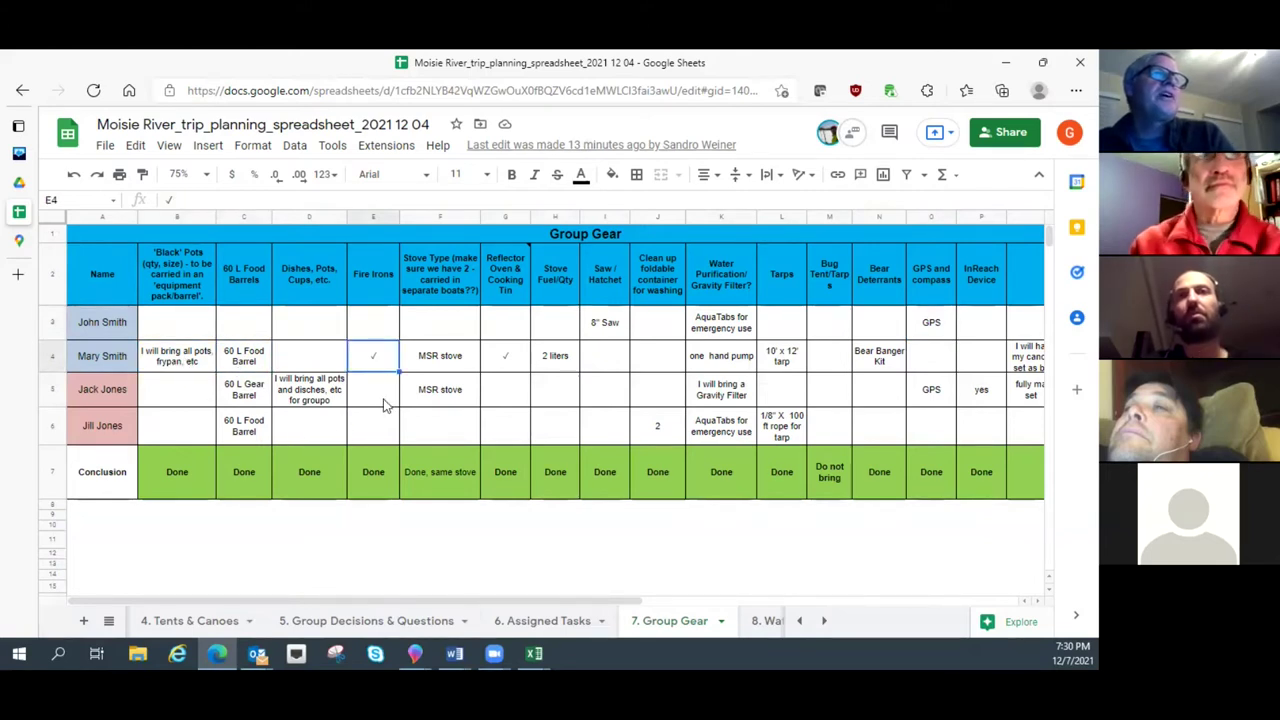
{"action": "left_click", "coordinate": [444, 364]}
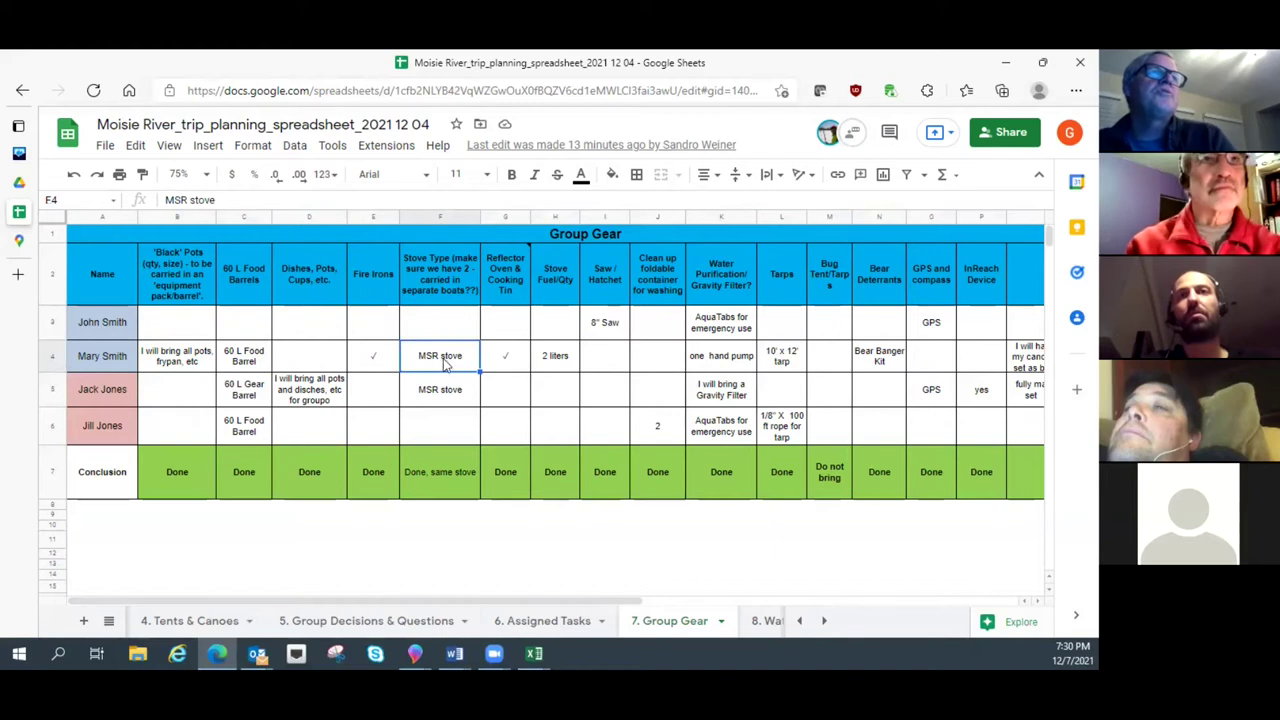
{"action": "left_click", "coordinate": [563, 370]}
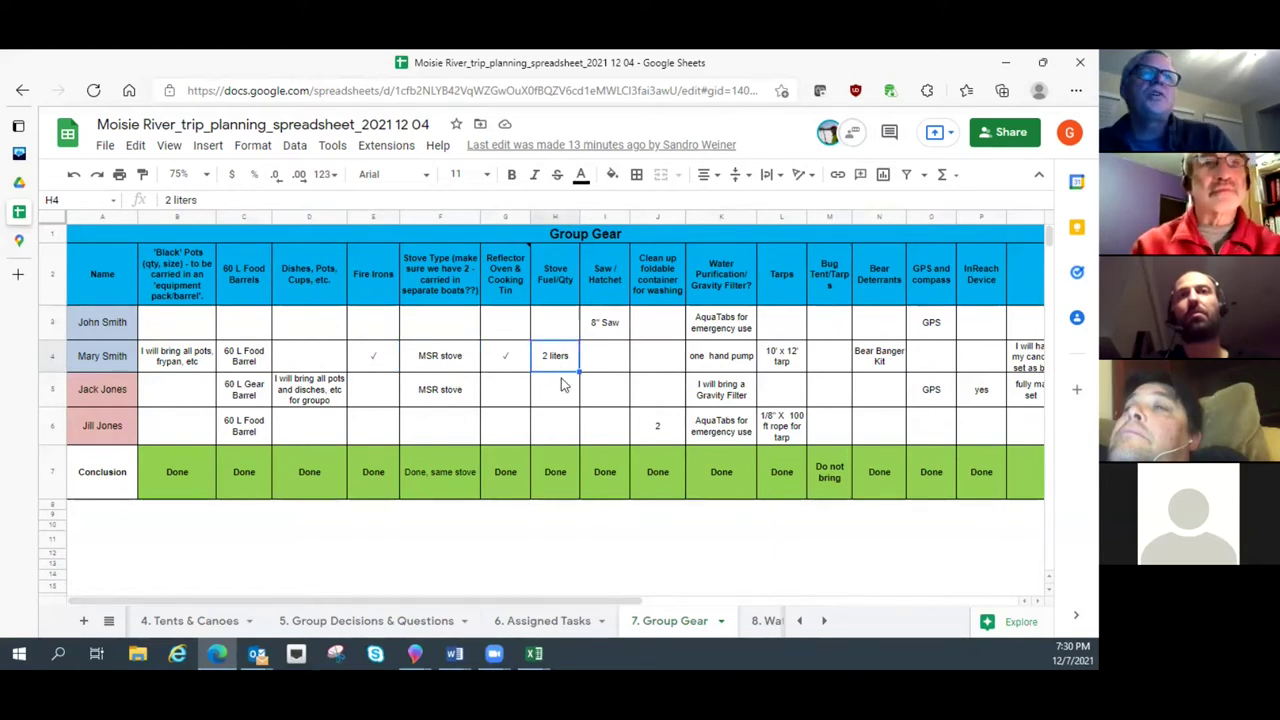
{"action": "left_click", "coordinate": [716, 366]}
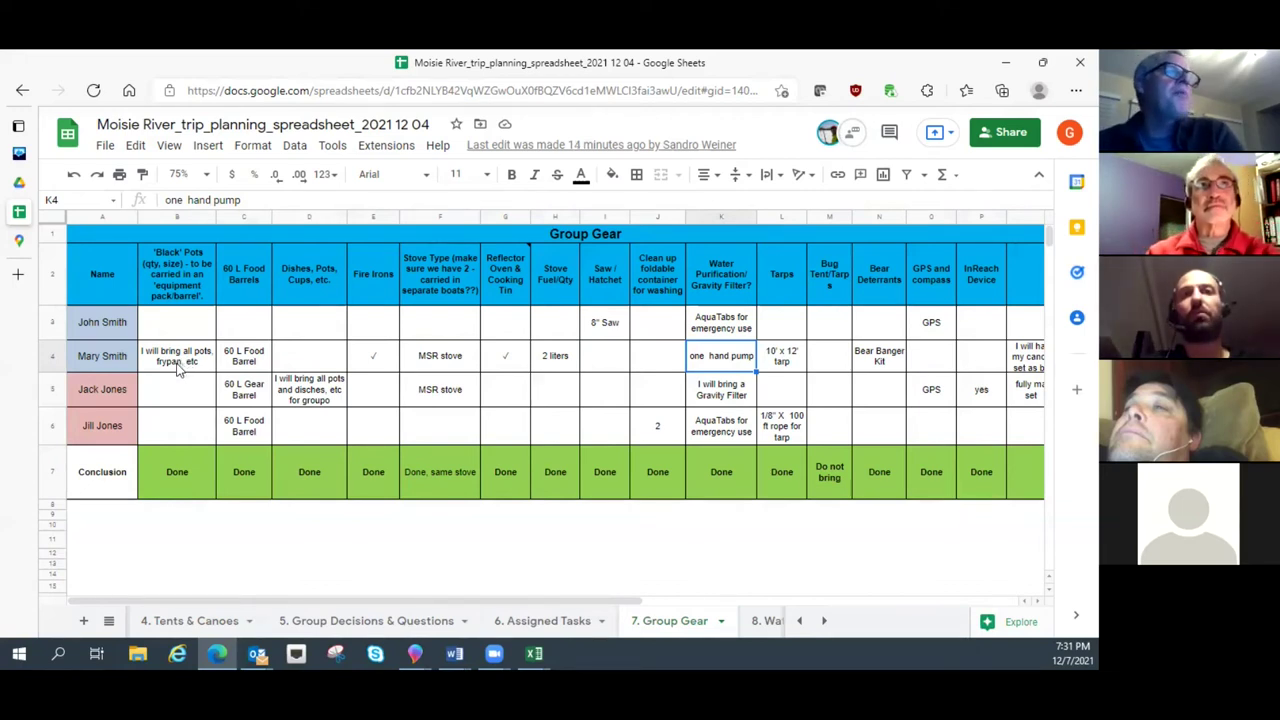
Step: Check the Conclusion cells for pots and food barrels, and compare the participants' water purification entries in column K
{"action": "left_click", "coordinate": [176, 473]}
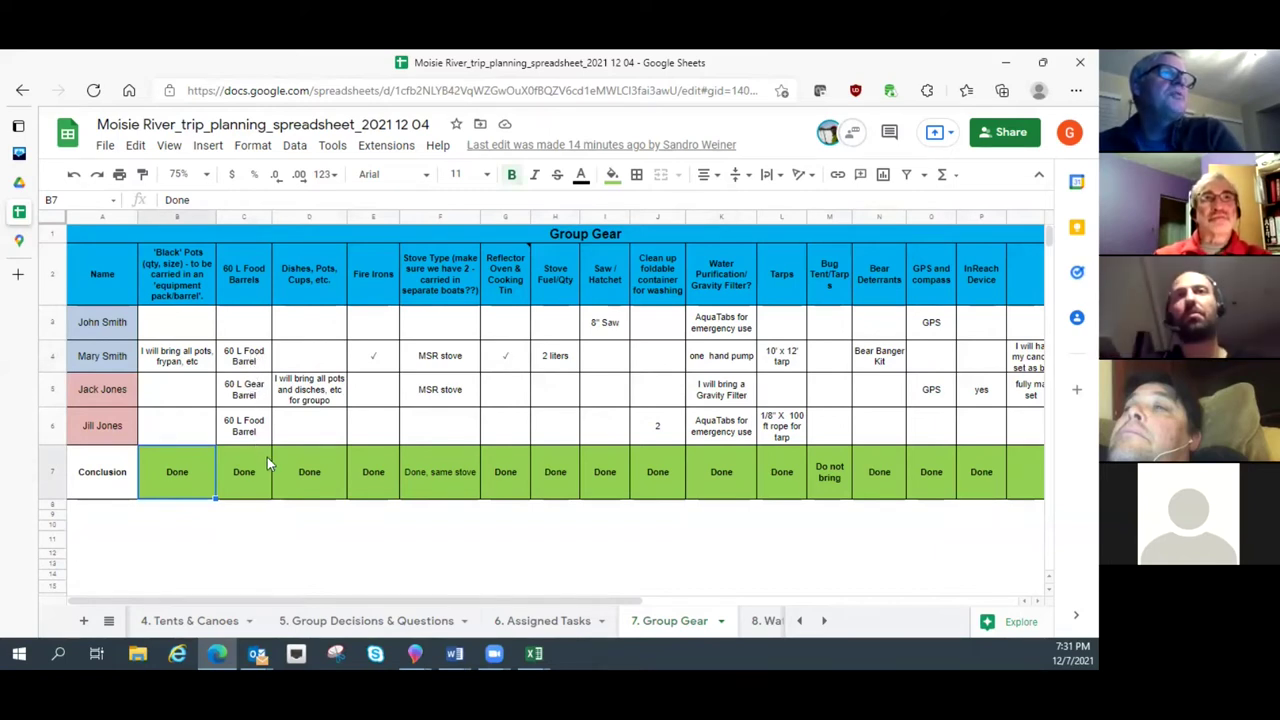
{"action": "left_click", "coordinate": [247, 477]}
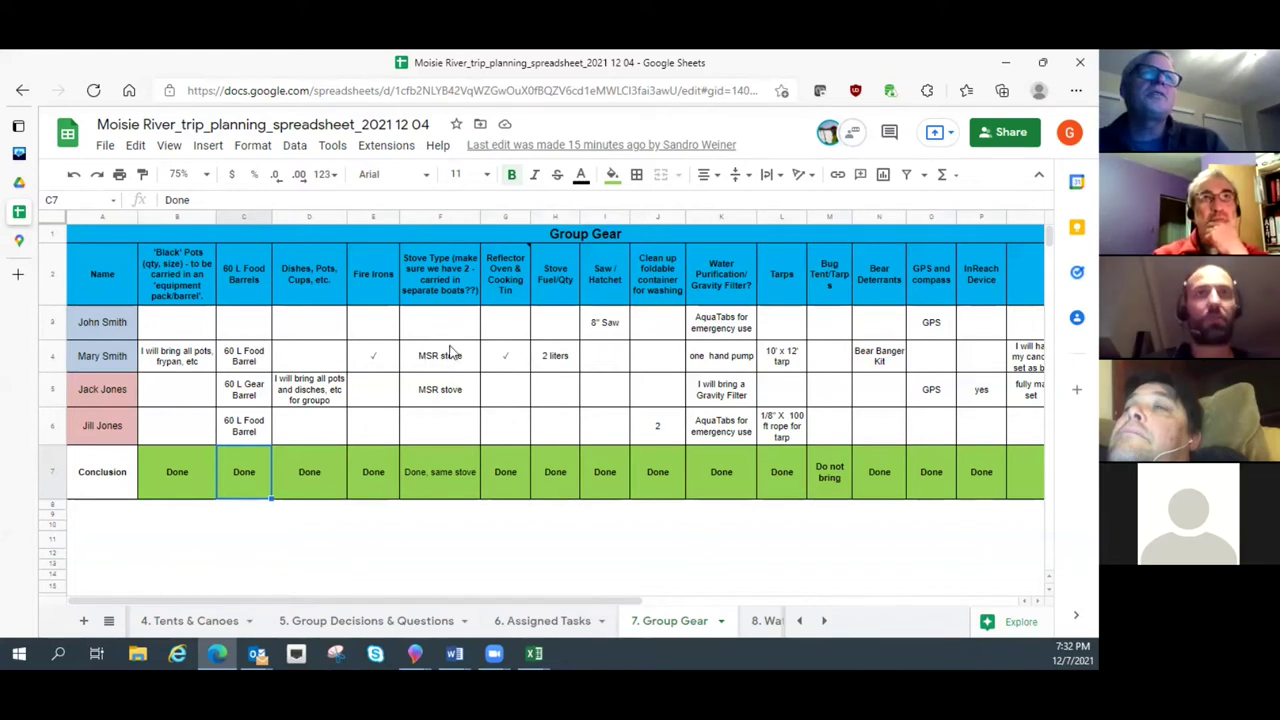
{"action": "left_click", "coordinate": [727, 334]}
{"action": "left_click", "coordinate": [737, 430]}
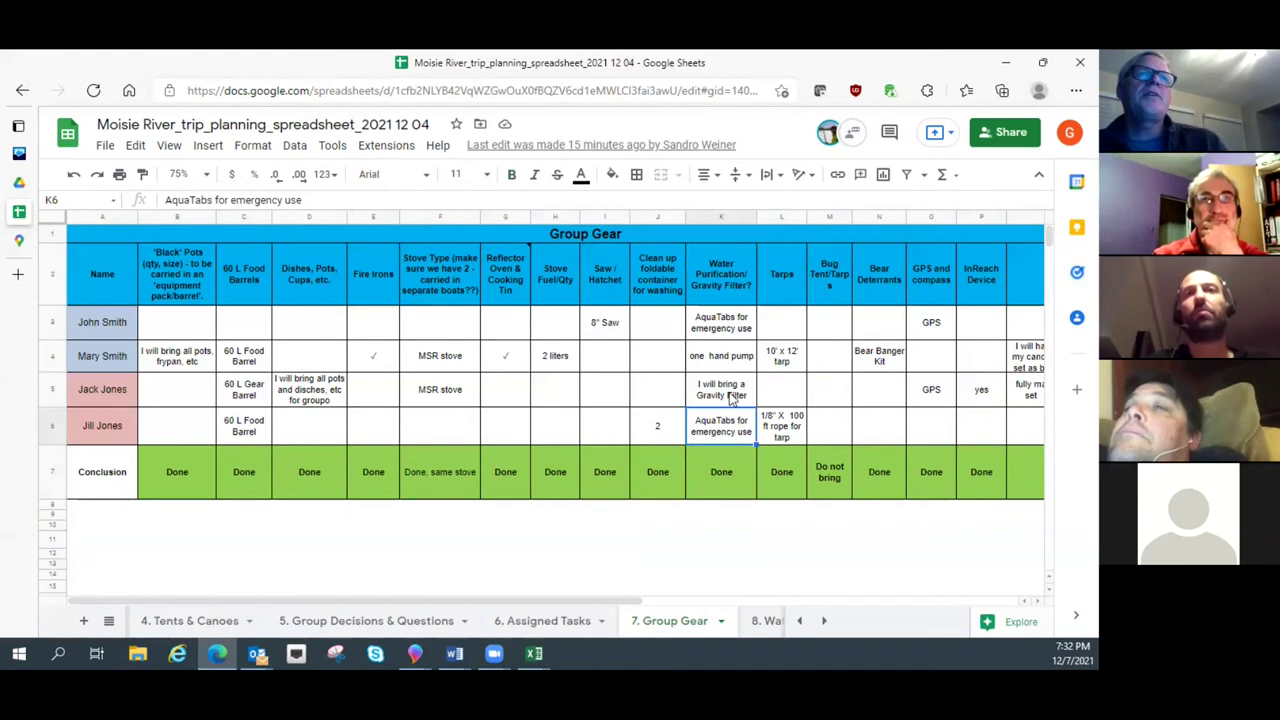
{"action": "left_click", "coordinate": [733, 397]}
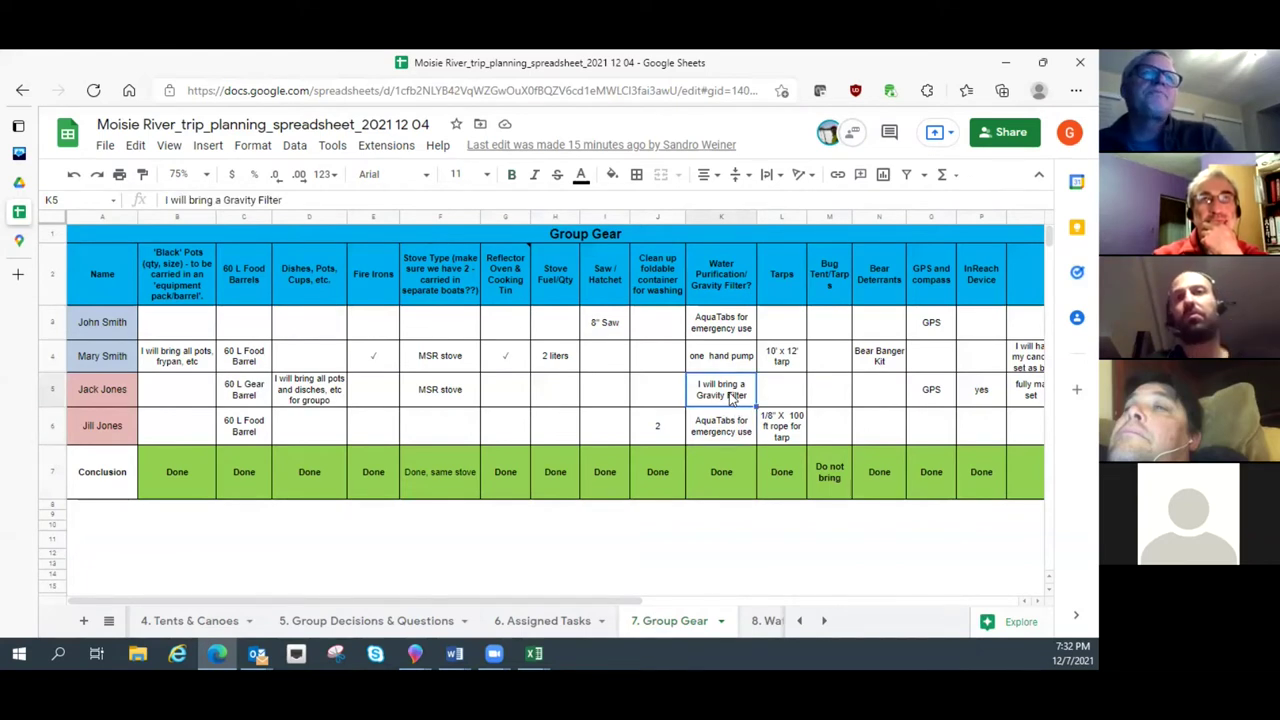
{"action": "left_click", "coordinate": [727, 362]}
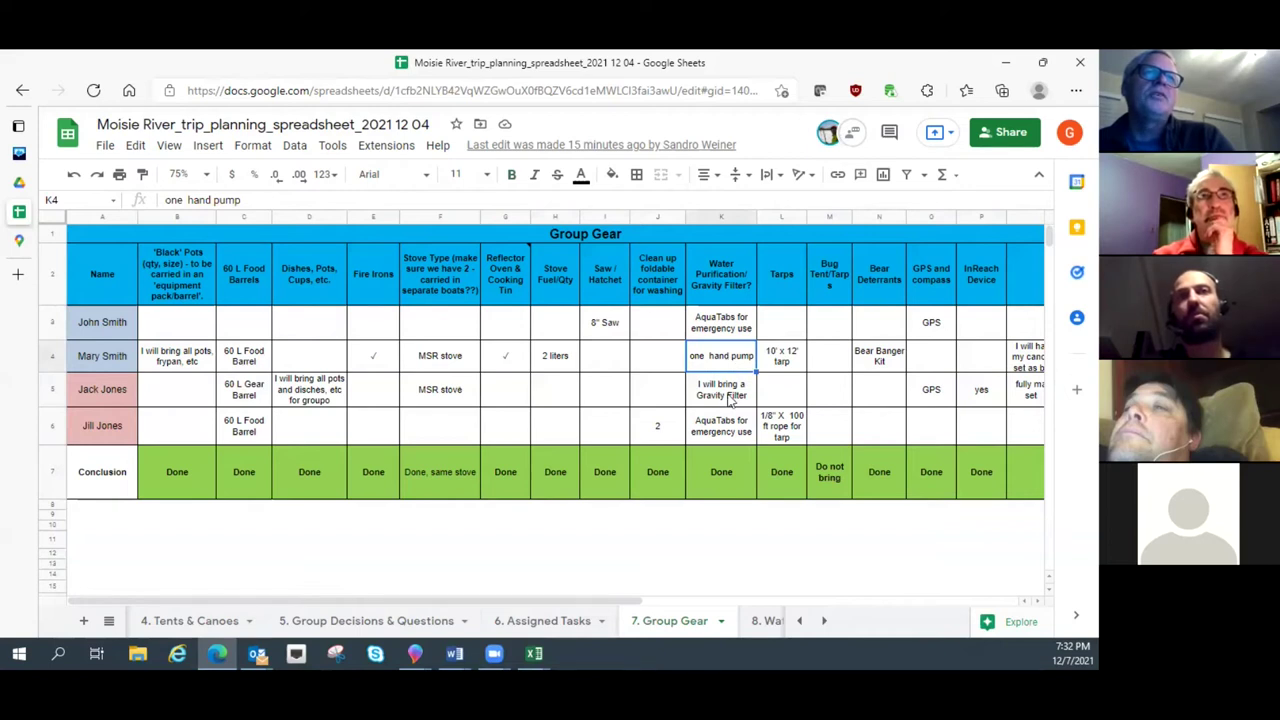
{"action": "left_click", "coordinate": [733, 399]}
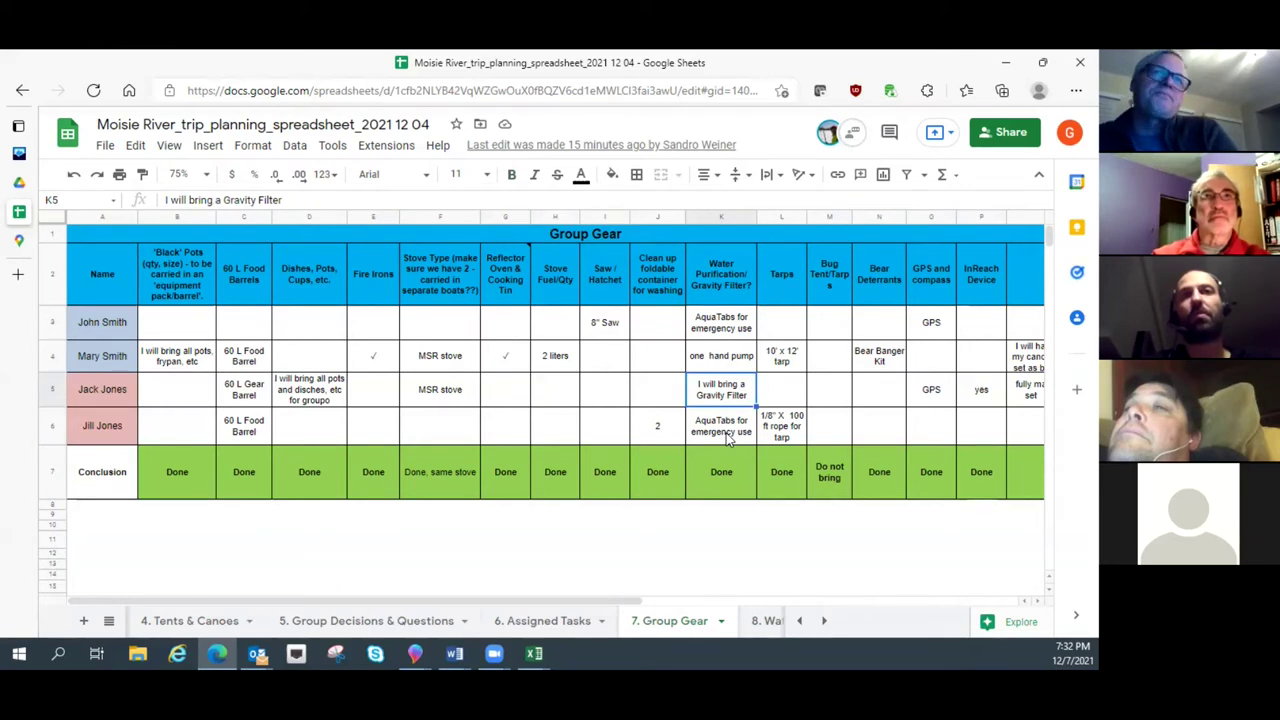
Step: Review the tarp and tarp rope entries and the bear deterrent in row 4, through to the Maps column
{"action": "left_click", "coordinate": [788, 362]}
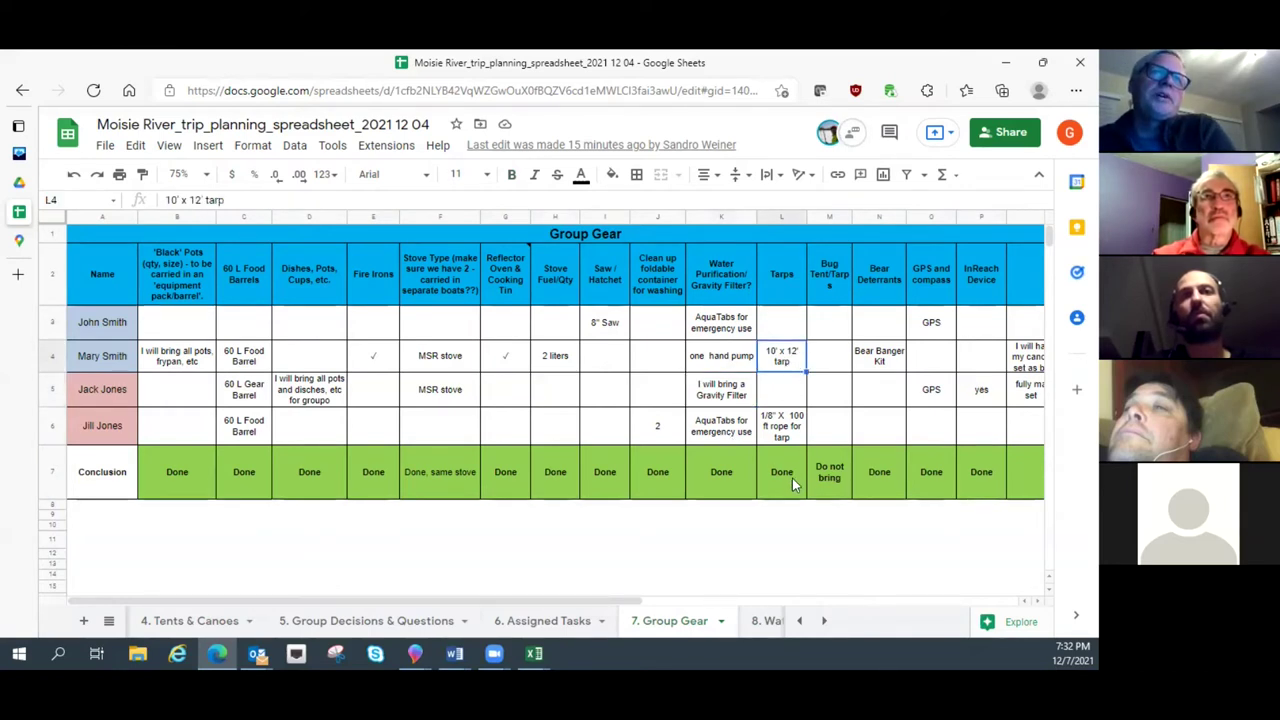
{"action": "left_click", "coordinate": [786, 432]}
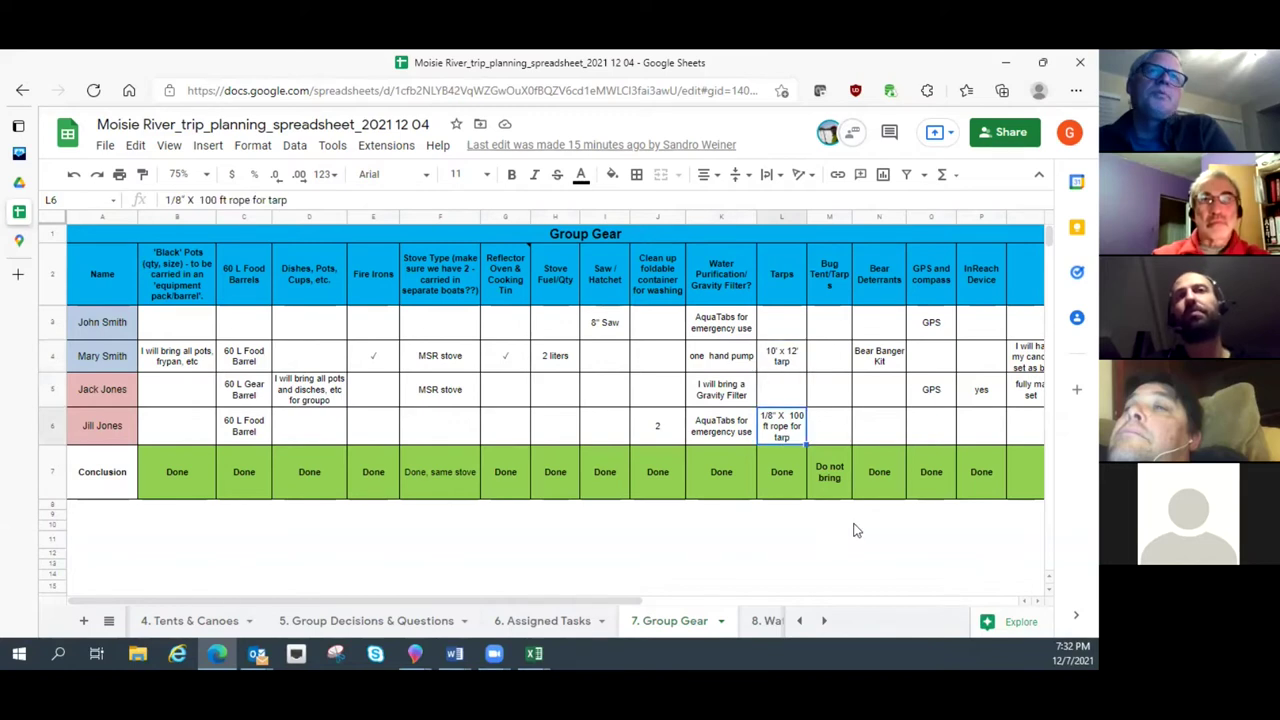
{"action": "left_click", "coordinate": [866, 362]}
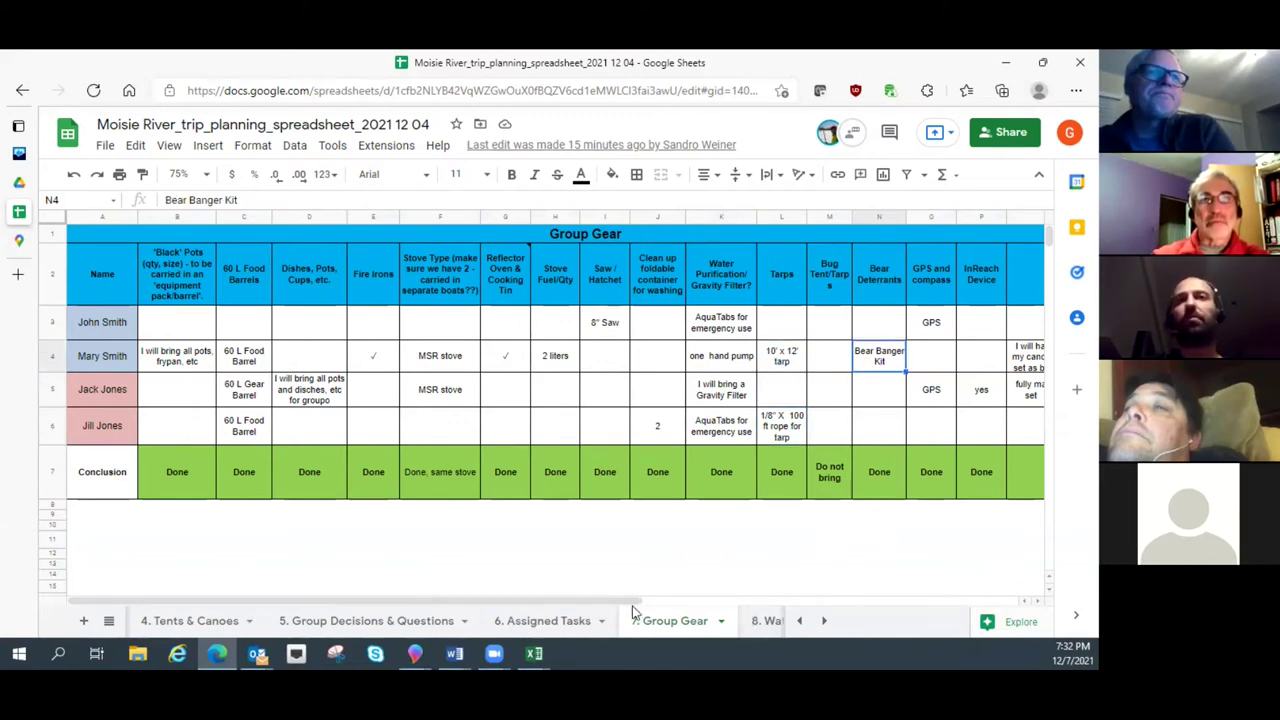
{"action": "left_click_drag", "start_coordinate": [650, 602], "coordinate": [840, 603]}
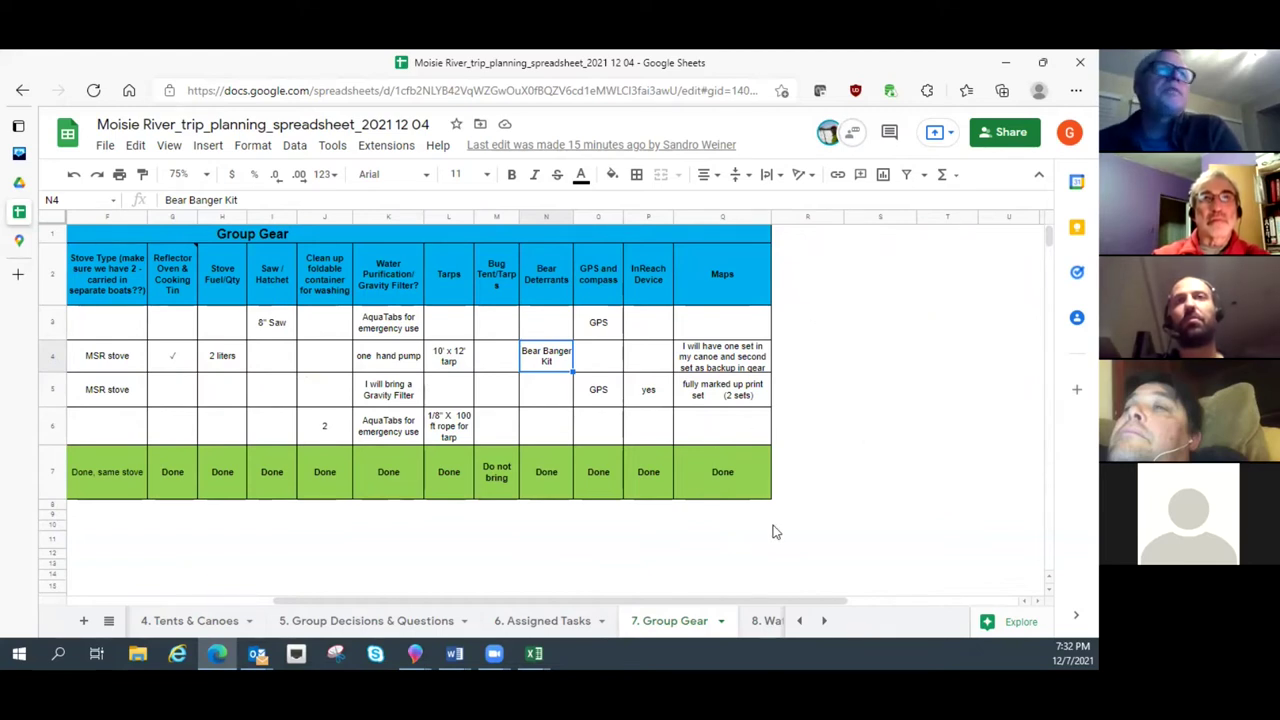
Step: Open the 8. Water Rescue gear sheet and check the canoe team entries in cells B3 and B5 of the De-pinning and Z Drag table
{"action": "left_click", "coordinate": [762, 622]}
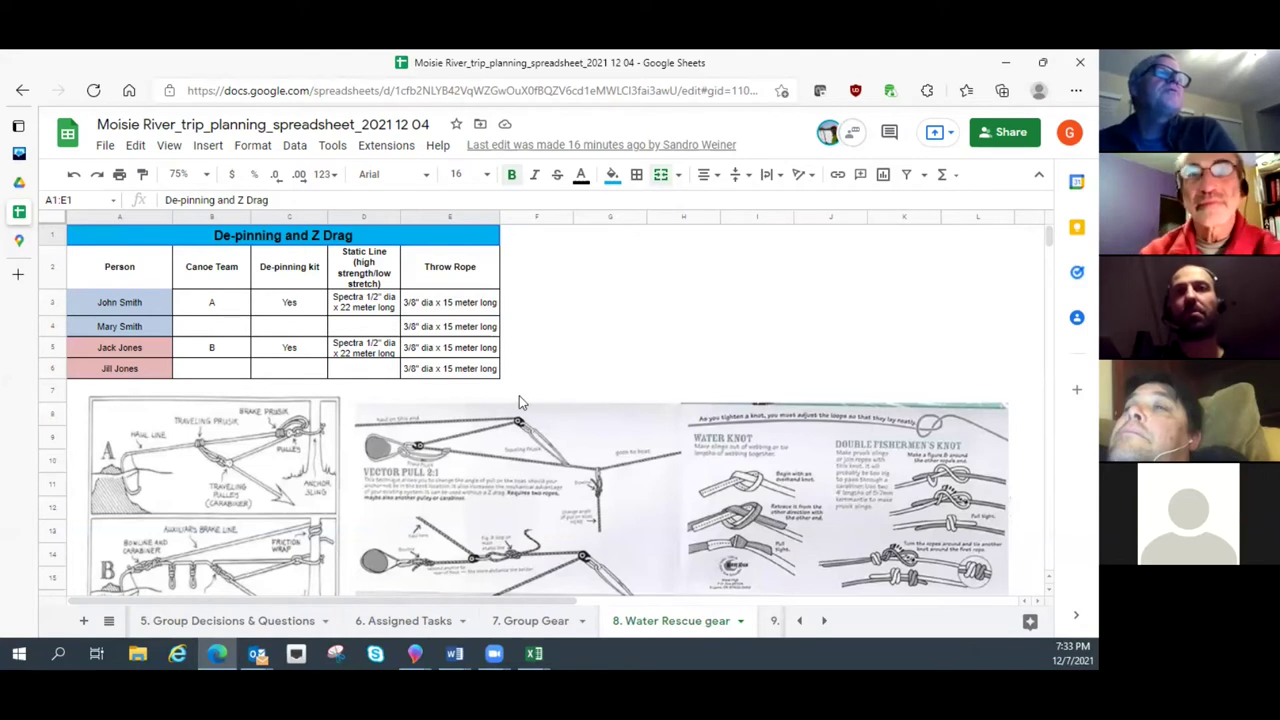
{"action": "left_click", "coordinate": [205, 308]}
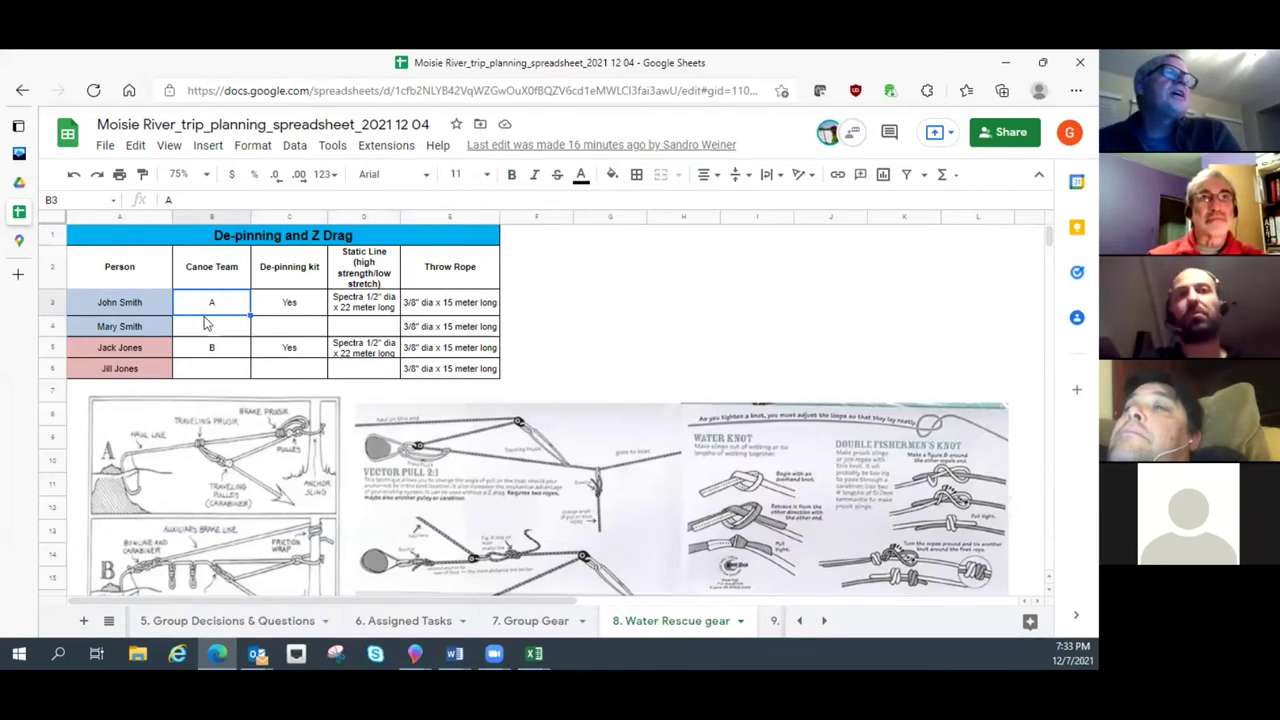
{"action": "left_click", "coordinate": [226, 349]}
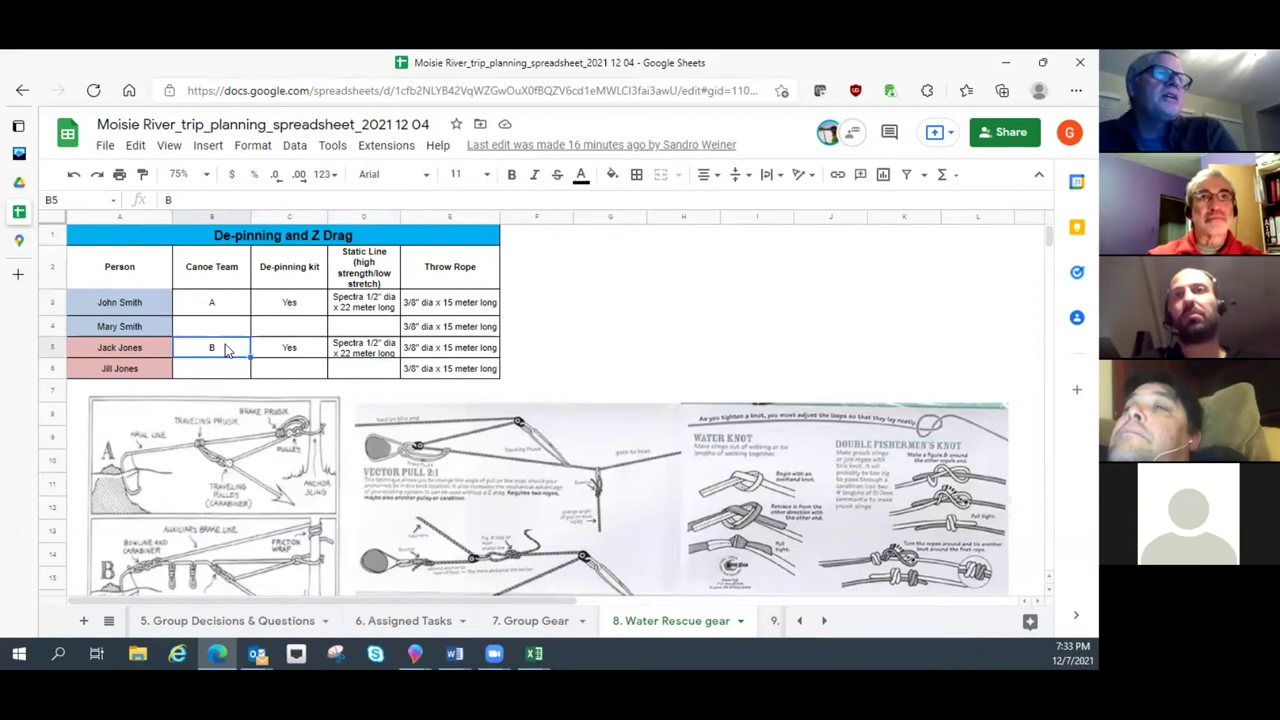
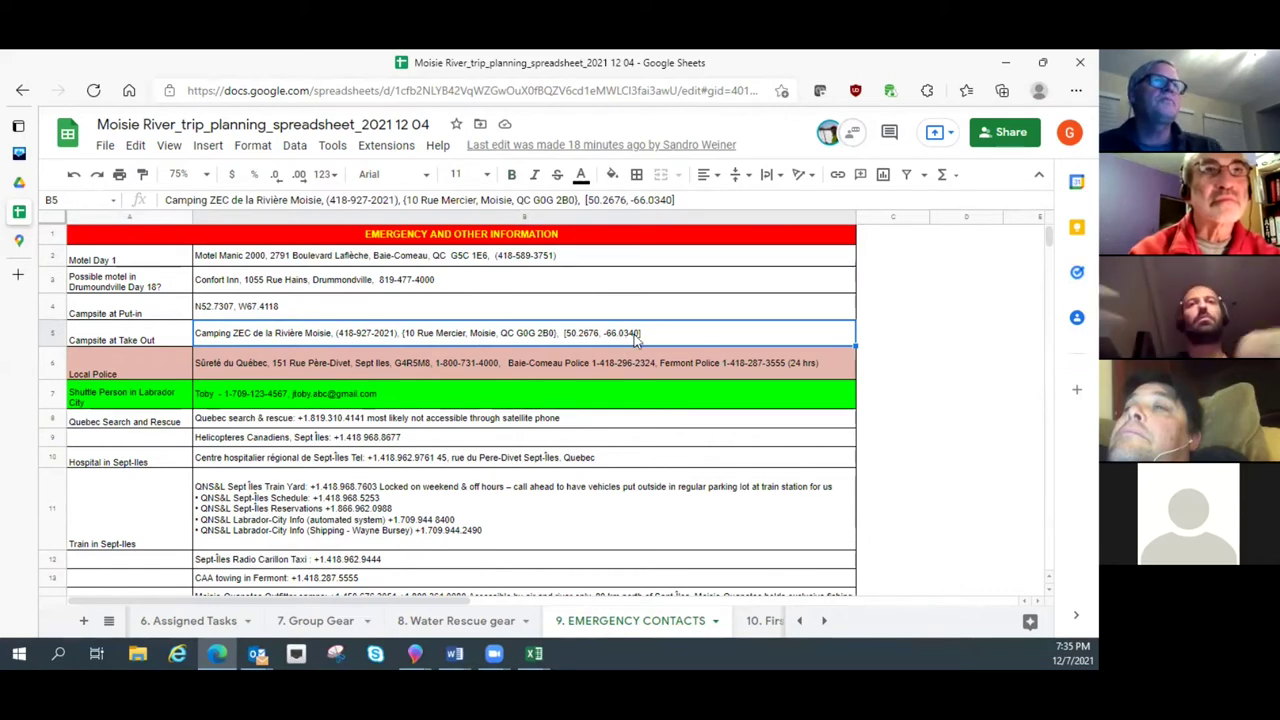
Step: On the 9. EMERGENCY CONTACTS sheet, check the local police, Quebec search and rescue, helicopter and Sept-Iles hospital entries
{"action": "left_click", "coordinate": [272, 366]}
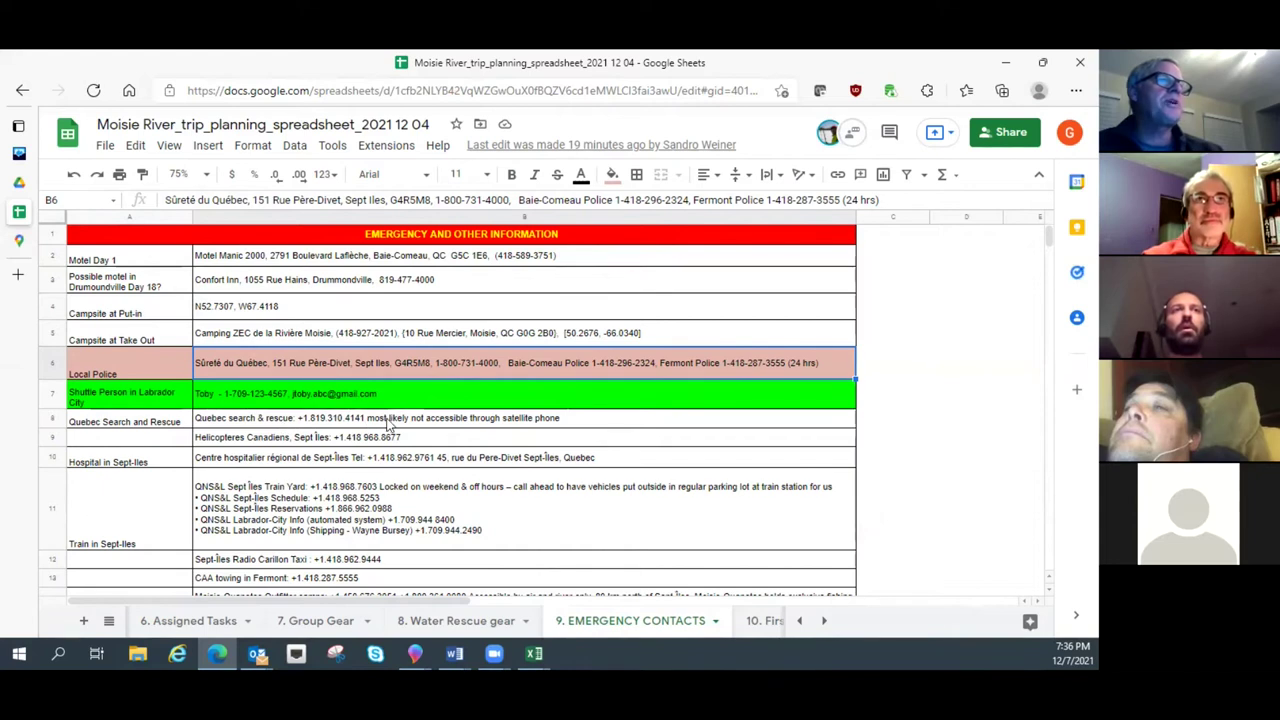
{"action": "left_click", "coordinate": [283, 421]}
{"action": "left_click", "coordinate": [265, 439]}
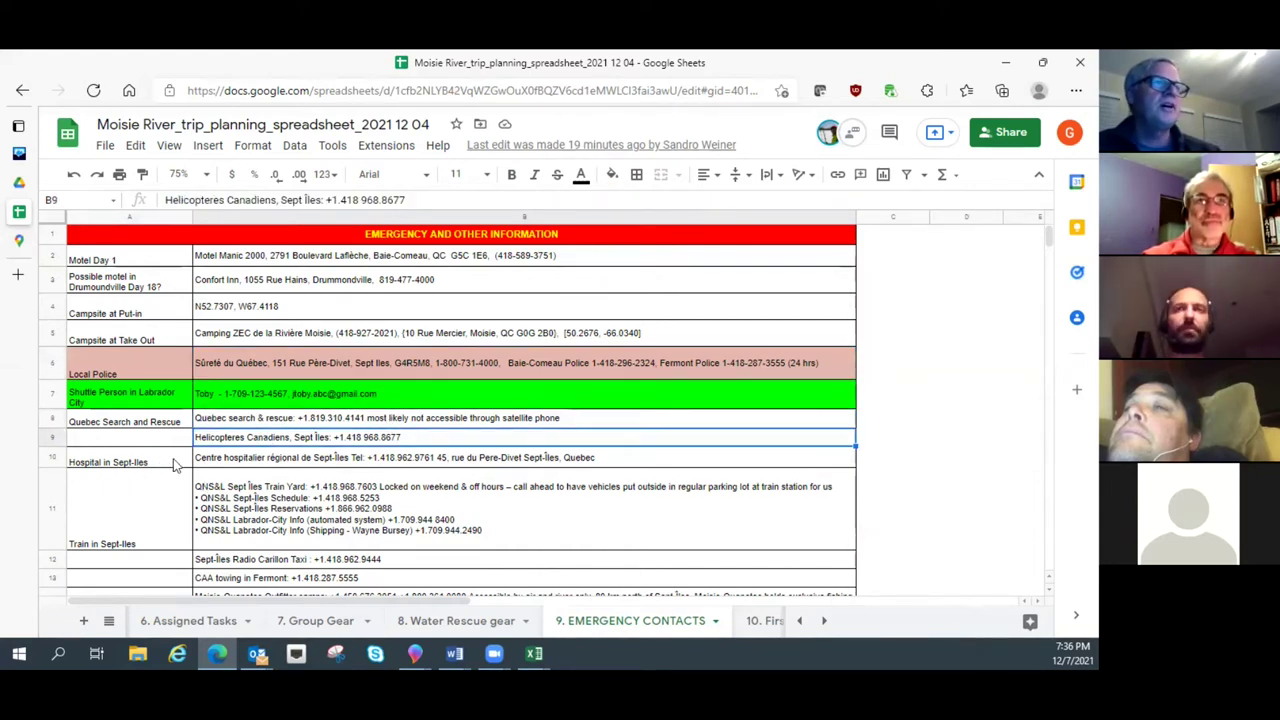
{"action": "left_click_drag", "start_coordinate": [150, 466], "coordinate": [258, 465]}
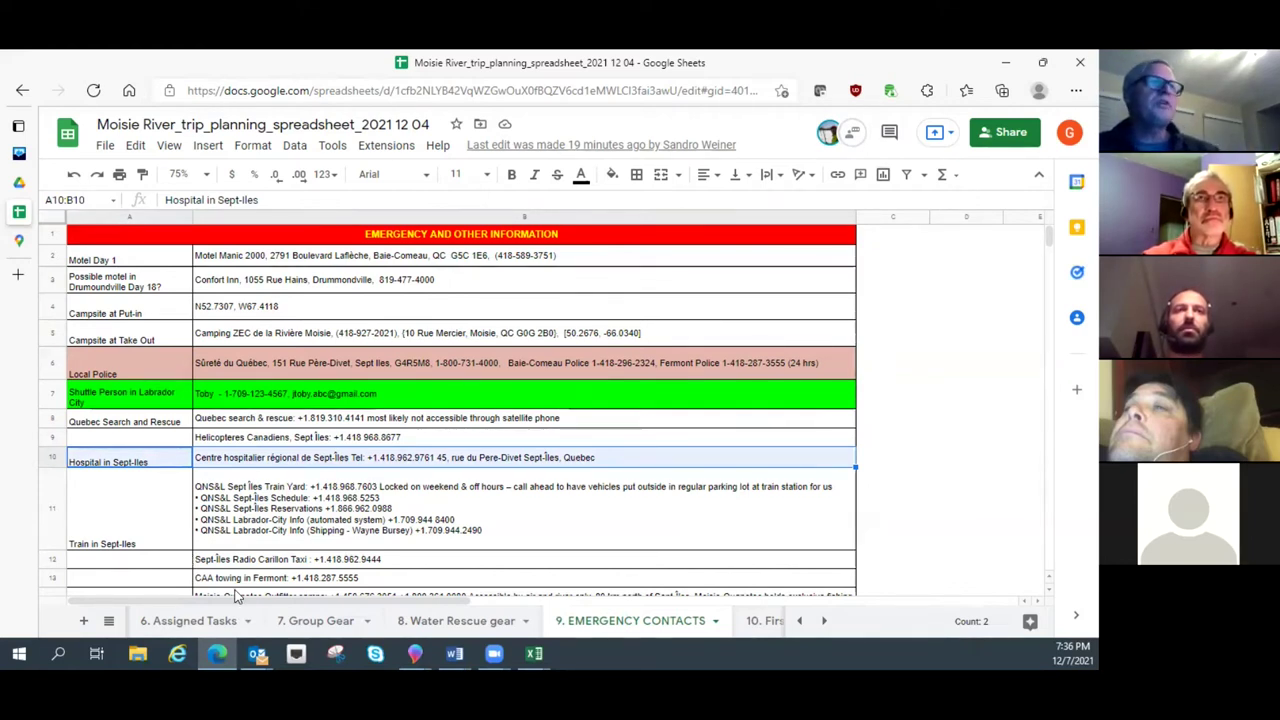
Step: Go through the train, taxi, towing, outfitter camp and Baie-Comeau police entries, and return to the shuttle person's entry in row 7
{"action": "scroll", "coordinate": [407, 513], "scroll_direction": "down", "scroll_amount": 2}
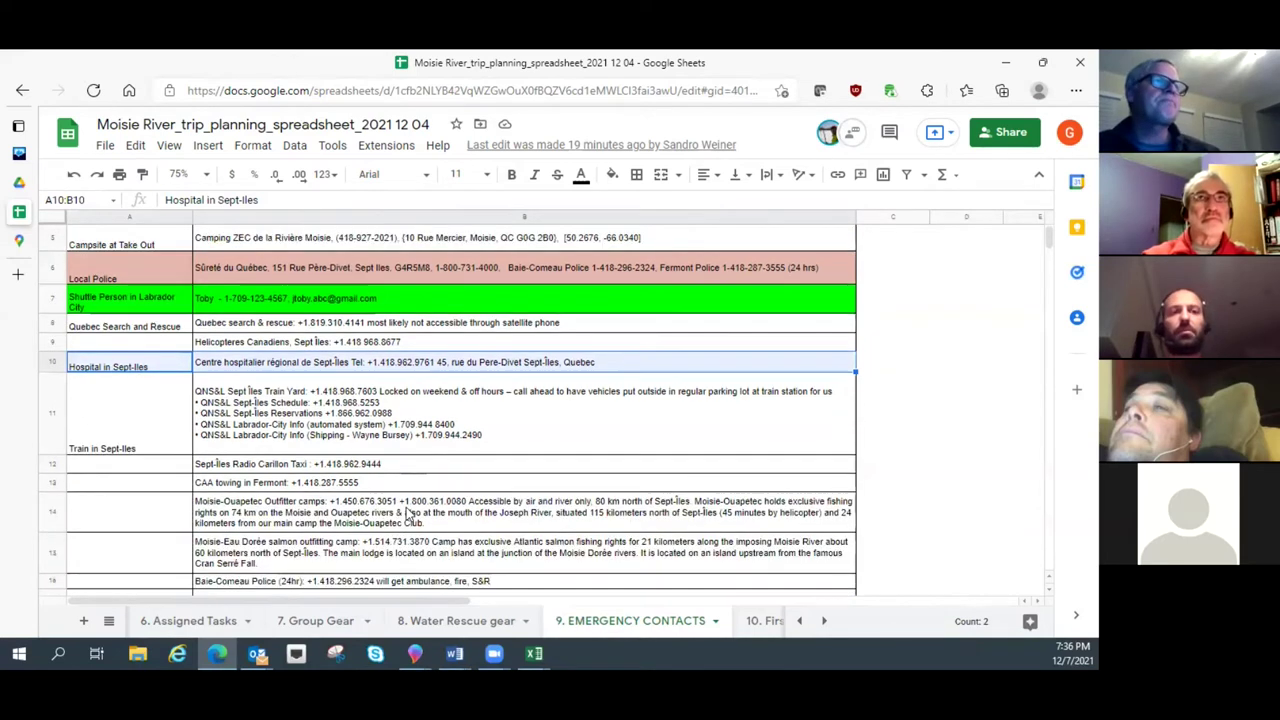
{"action": "key", "text": "Down"}
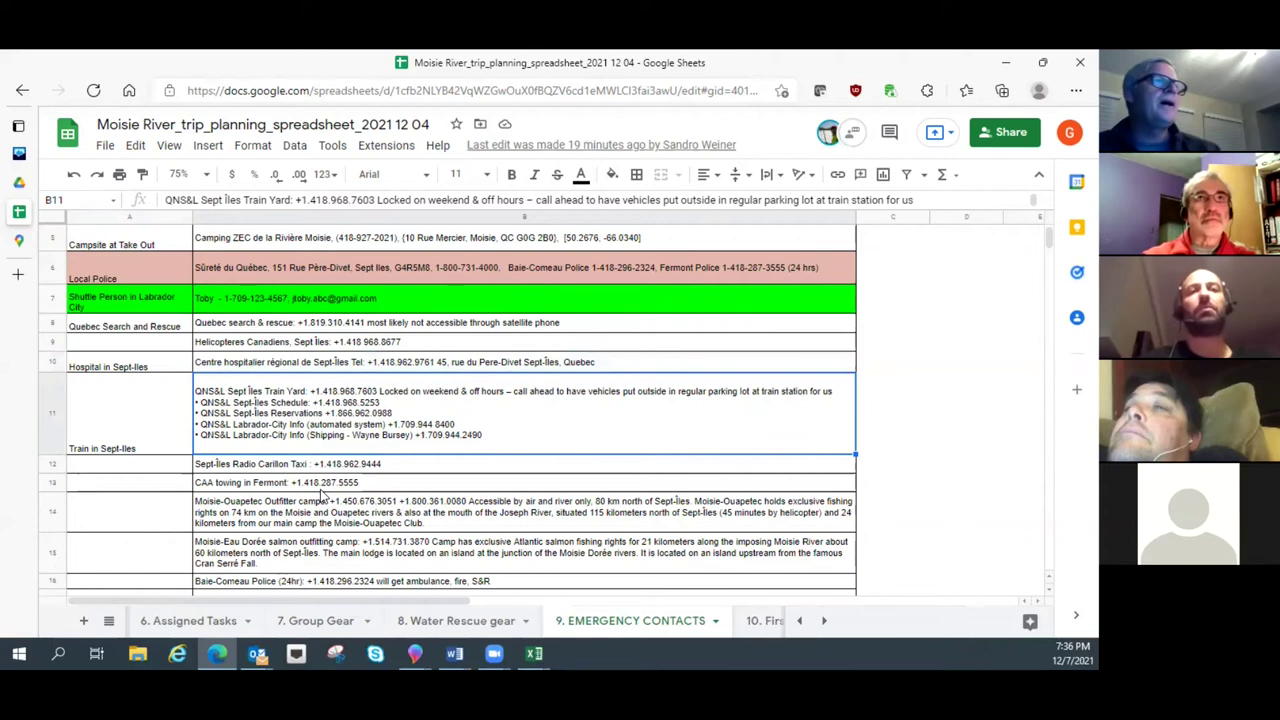
{"action": "left_click", "coordinate": [273, 467]}
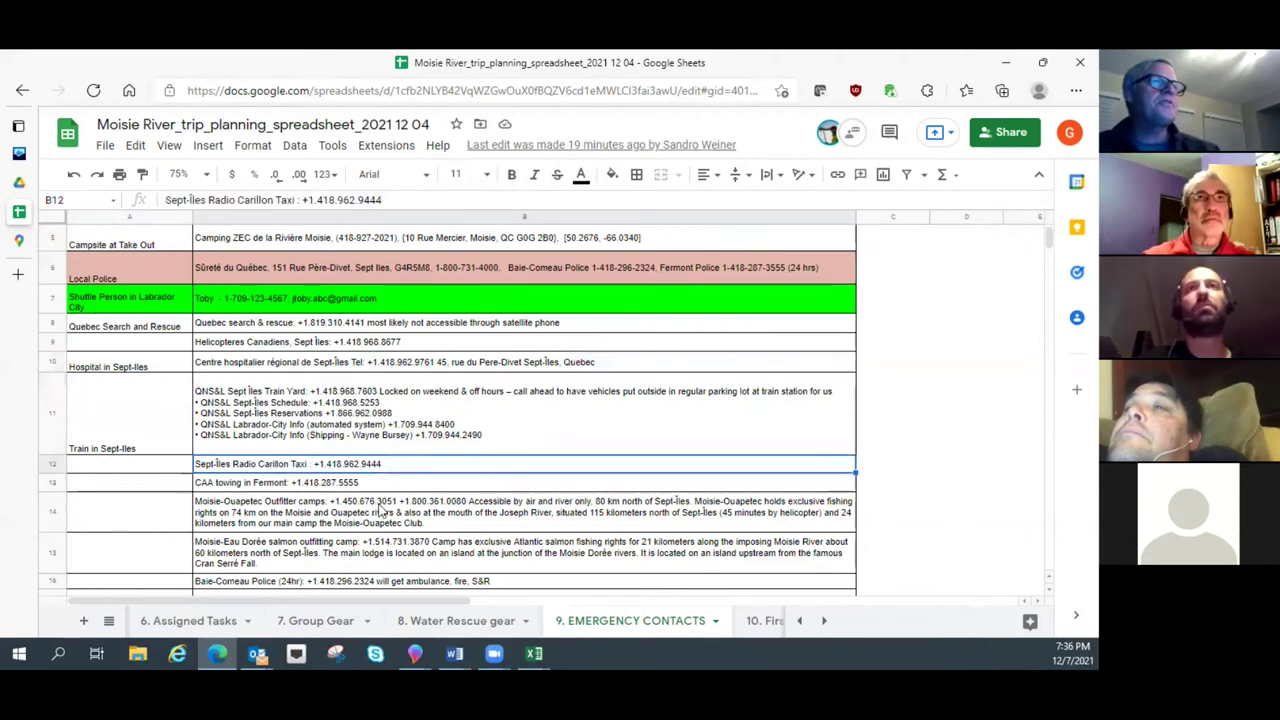
{"action": "scroll", "coordinate": [381, 511], "scroll_direction": "down", "scroll_amount": 1}
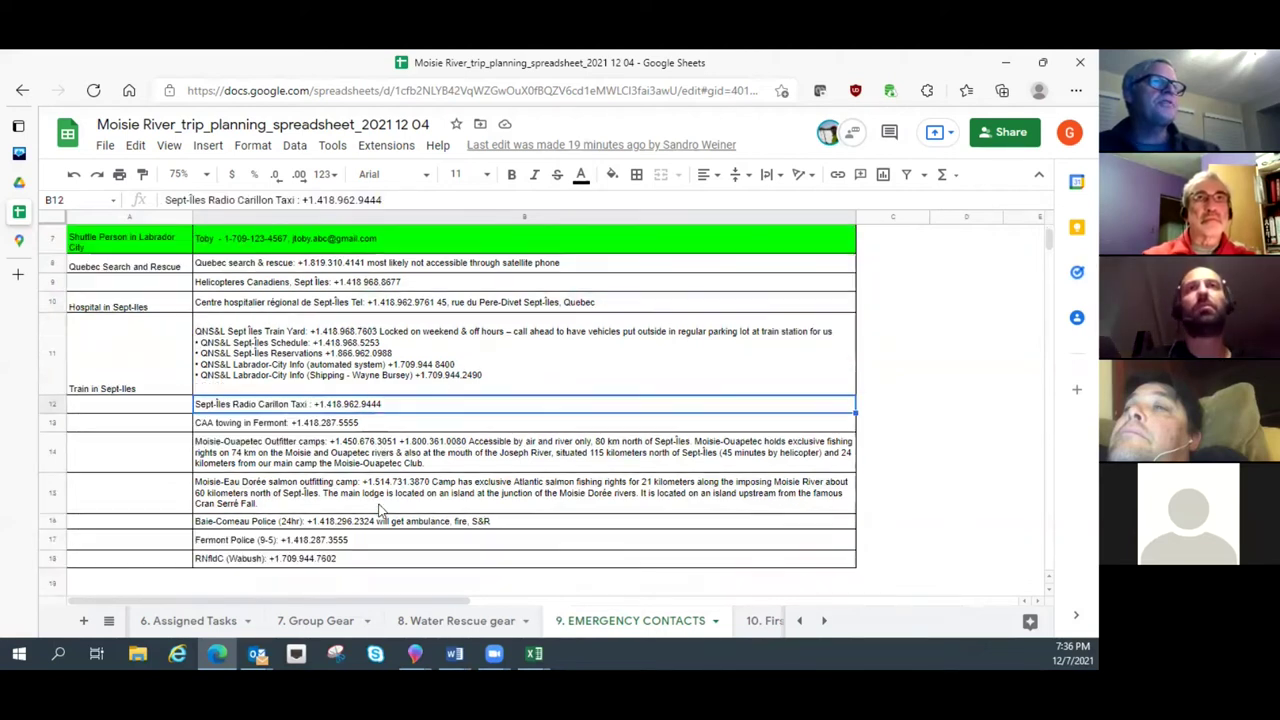
{"action": "left_click", "coordinate": [230, 426]}
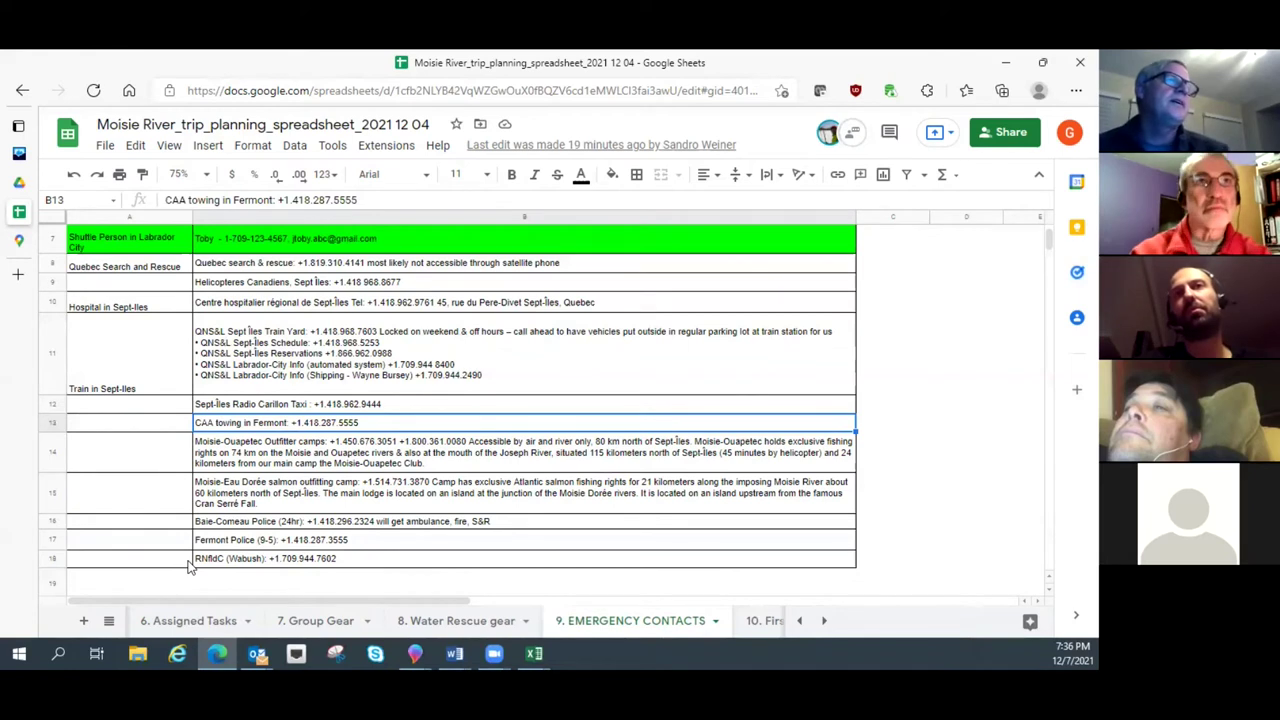
{"action": "left_click", "coordinate": [266, 457]}
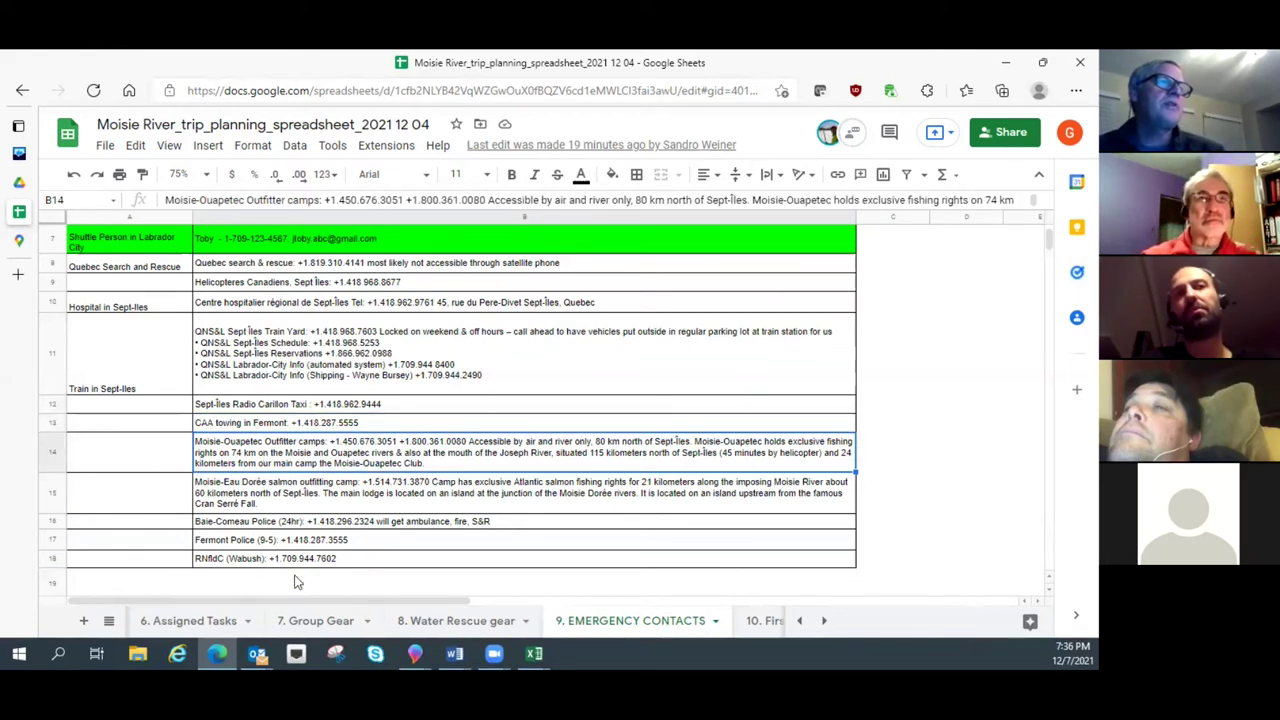
{"action": "left_click", "coordinate": [238, 500]}
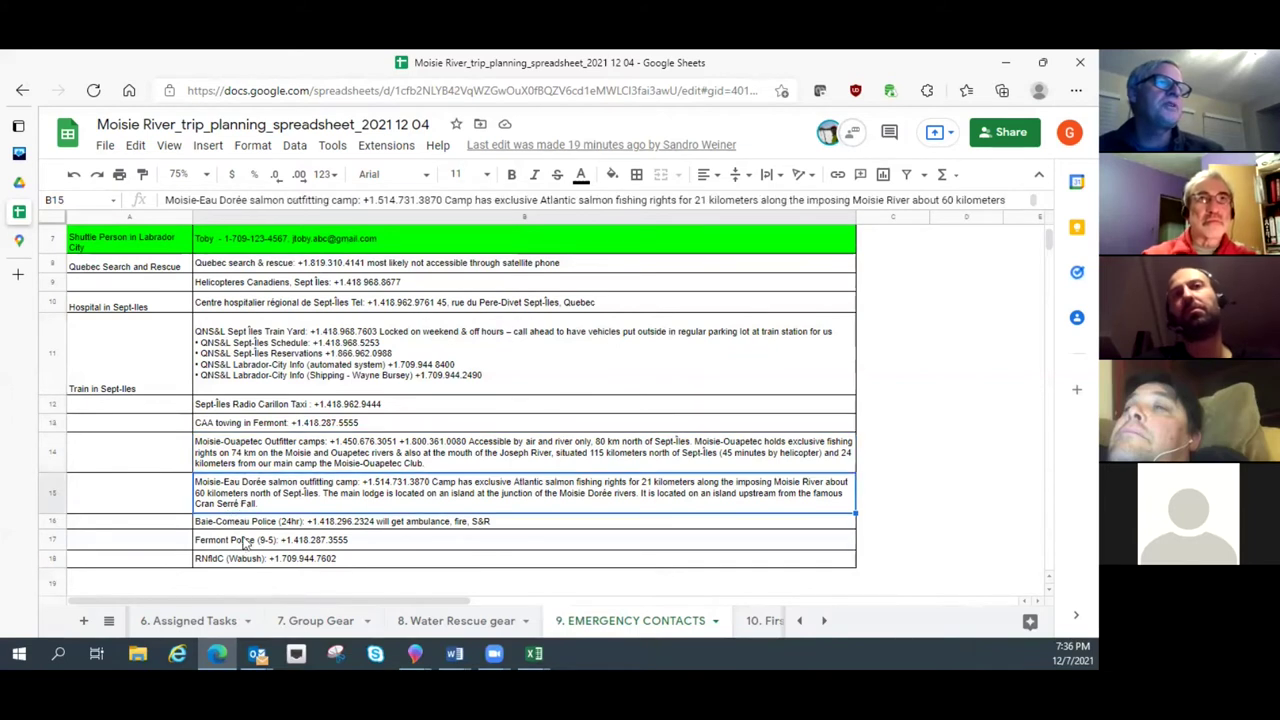
{"action": "left_click", "coordinate": [255, 526]}
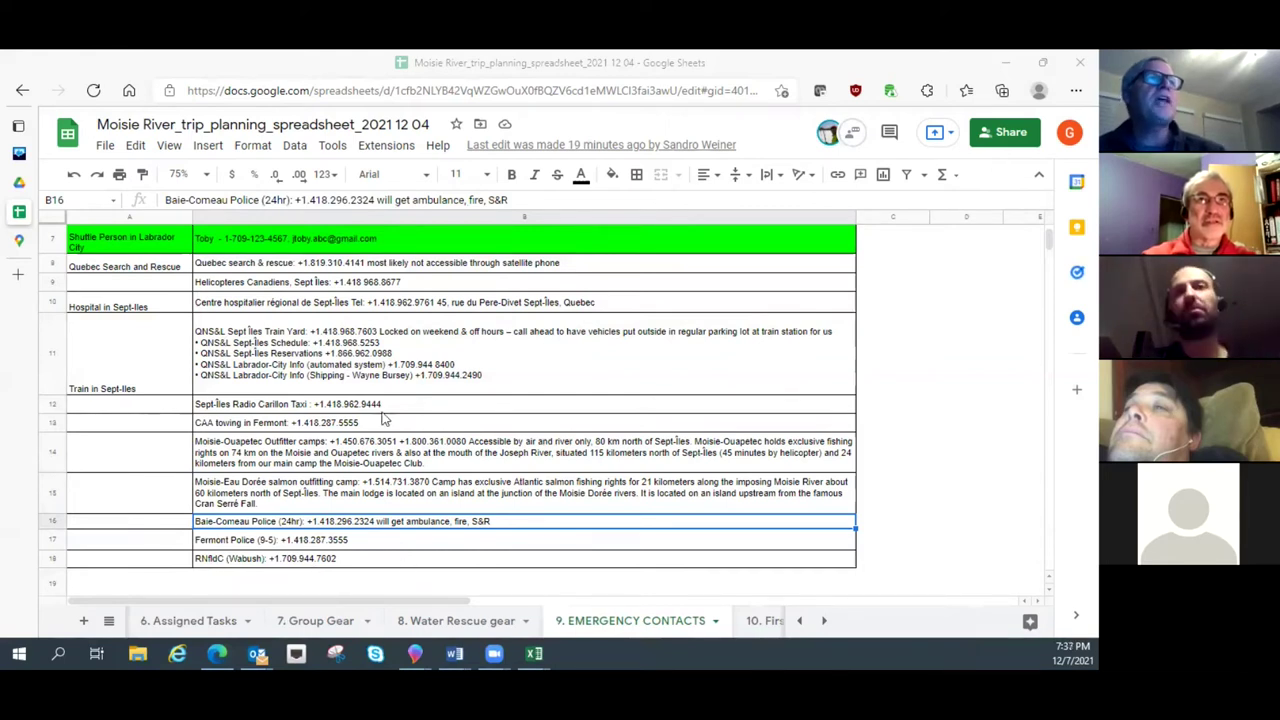
{"action": "scroll", "coordinate": [340, 325], "scroll_direction": "up", "scroll_amount": 1}
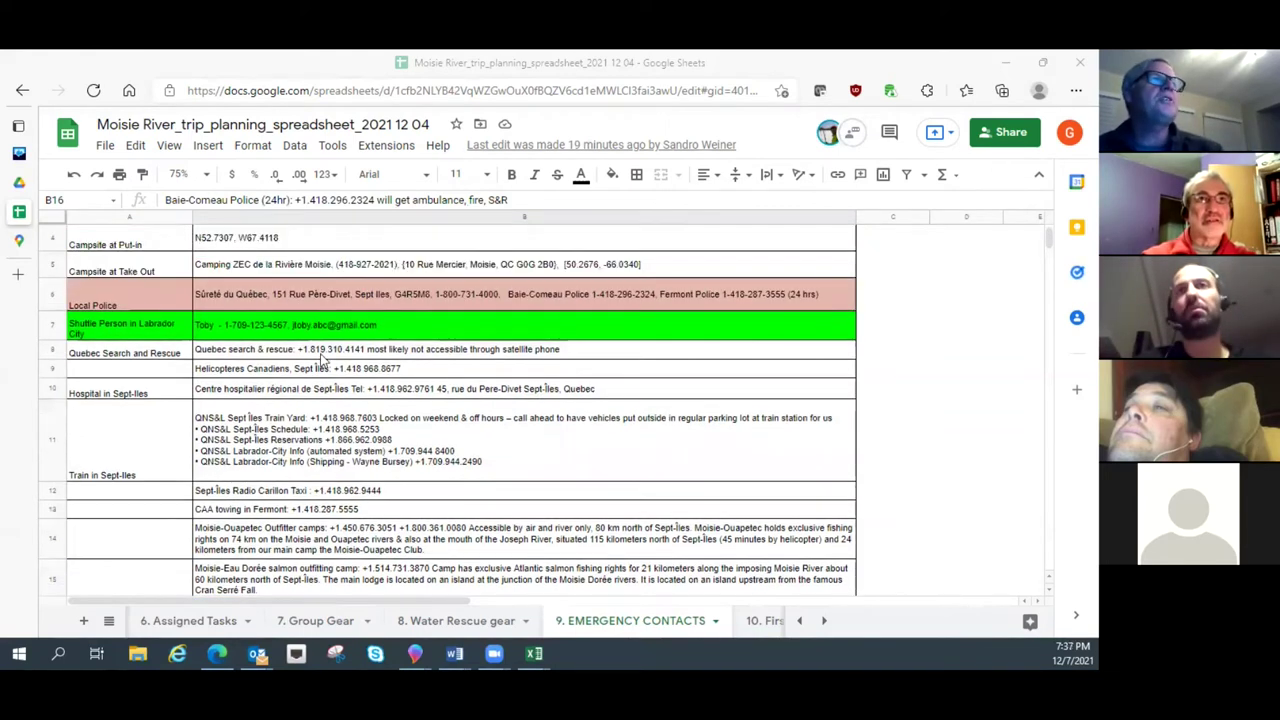
{"action": "left_click", "coordinate": [330, 328]}
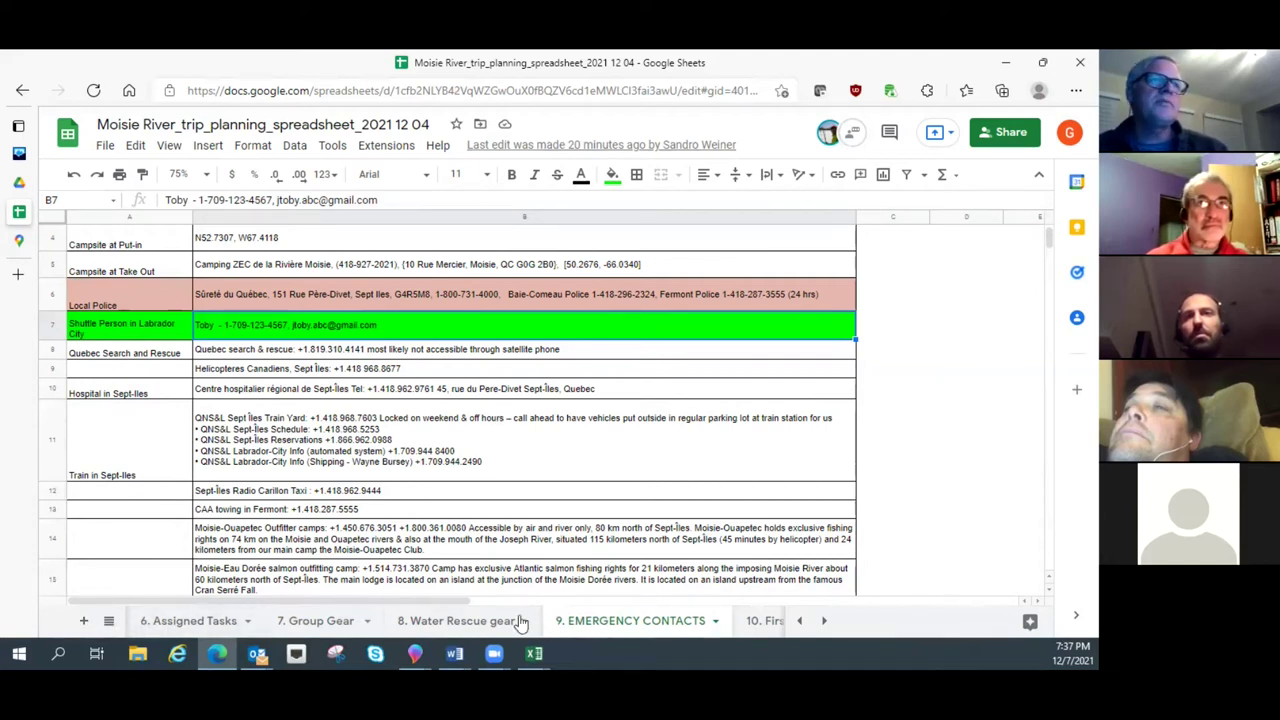
Step: Open the 6. Assigned Tasks sheet and select the participant name in cell A4
{"action": "left_click", "coordinate": [152, 620]}
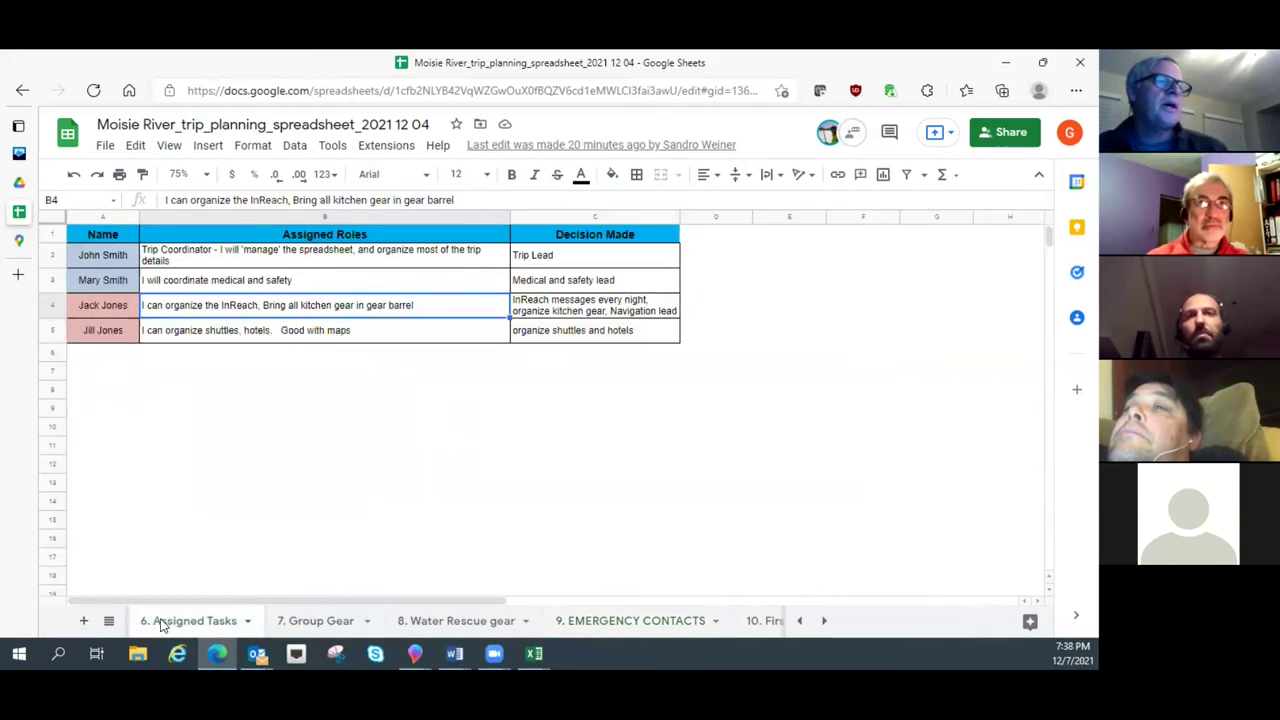
{"action": "key", "text": "Left"}
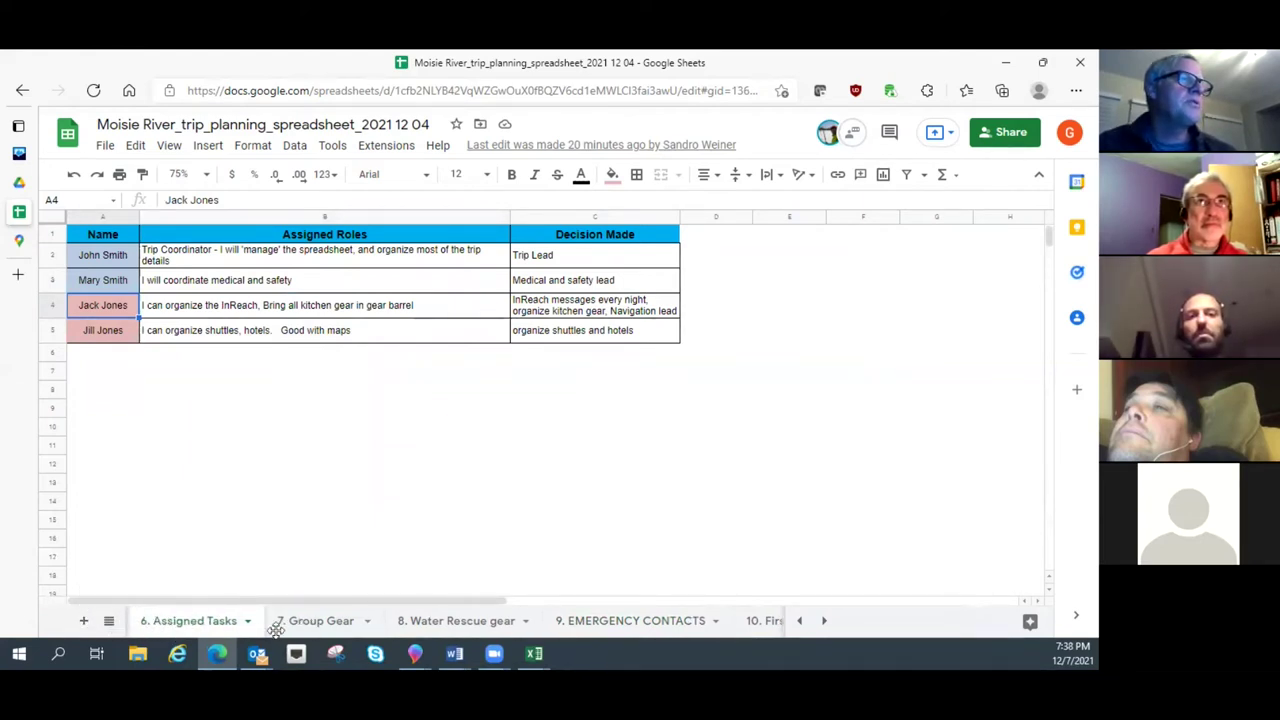
Step: Move the 6. Assigned Tasks sheet ahead of the 5. Group Decisions & Questions sheet
{"action": "left_click_drag", "start_coordinate": [275, 628], "coordinate": [121, 591]}
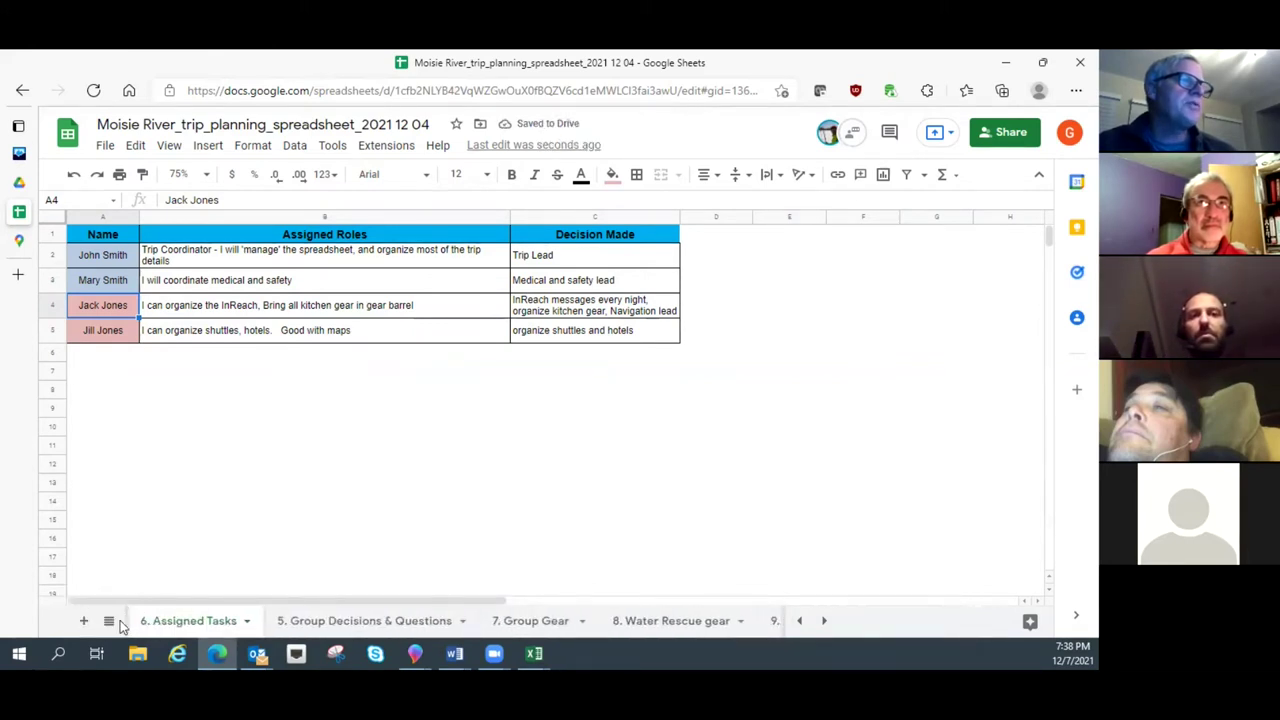
Step: Open the 1. Participants Information sheet and select the Guardian Angel entry in the Name column
{"action": "left_click", "coordinate": [109, 621]}
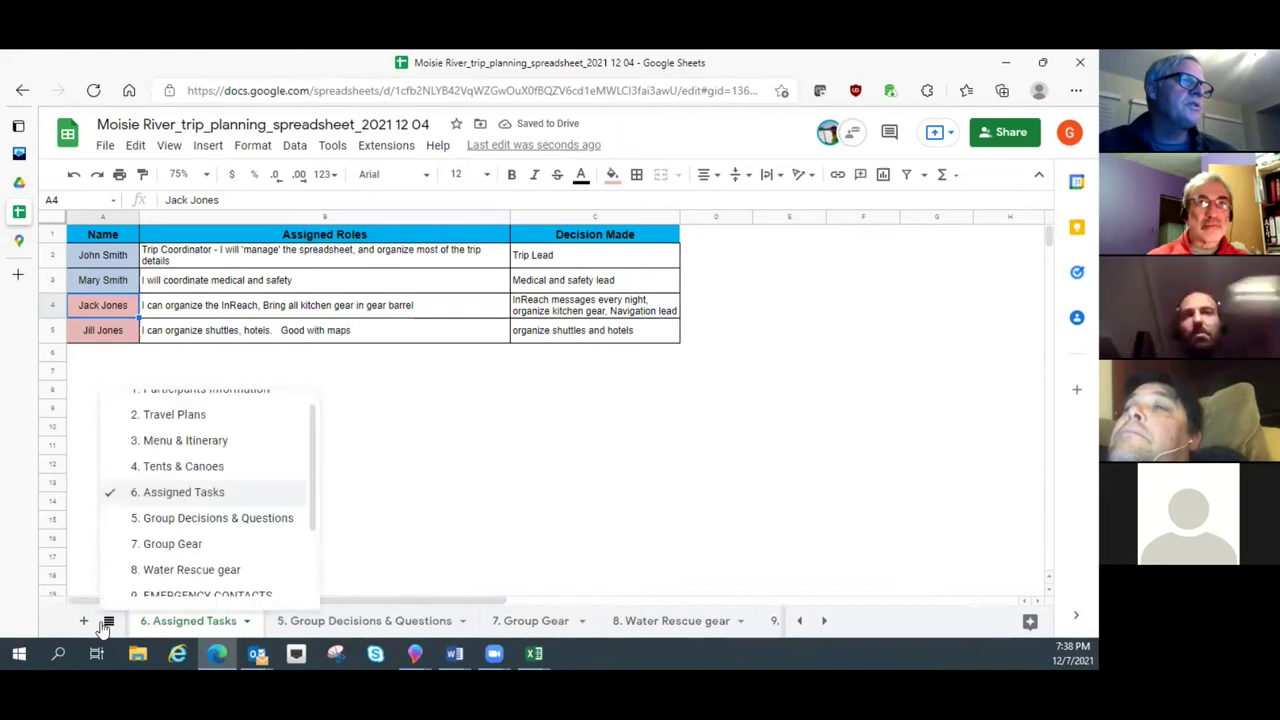
{"action": "scroll", "coordinate": [178, 436], "scroll_direction": "up", "scroll_amount": 1}
{"action": "left_click", "coordinate": [180, 408]}
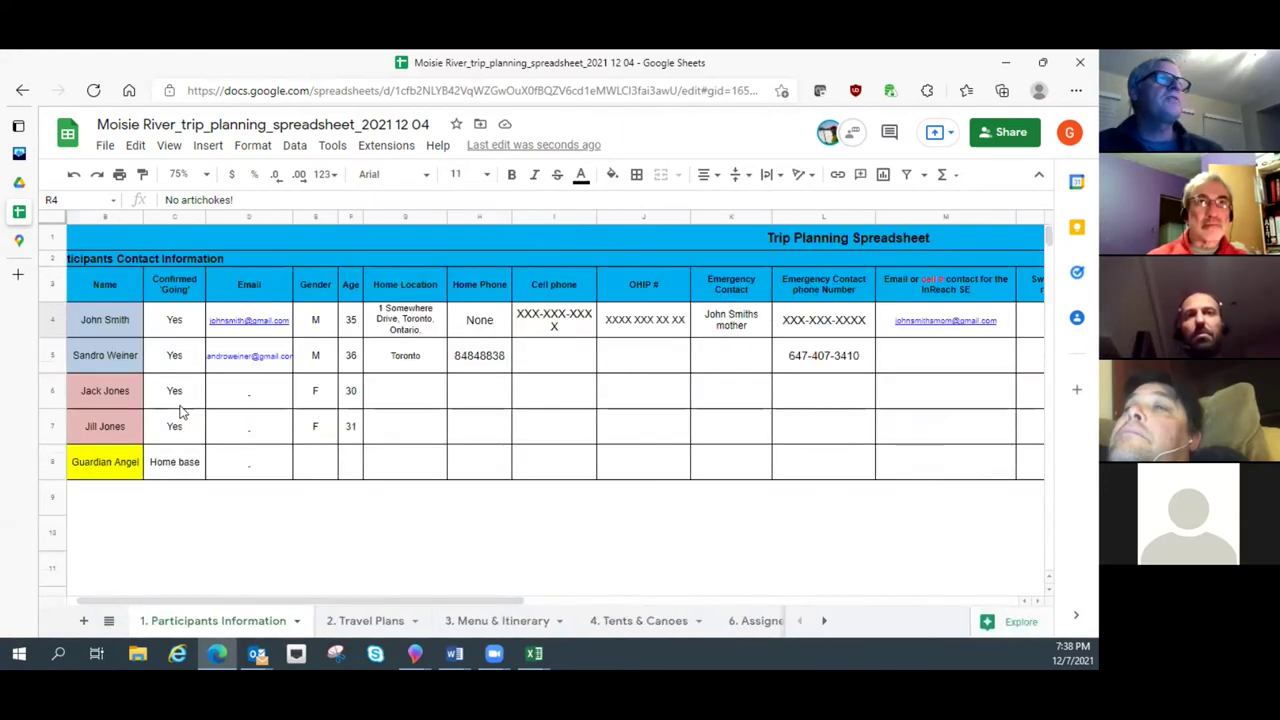
{"action": "left_click", "coordinate": [102, 465]}
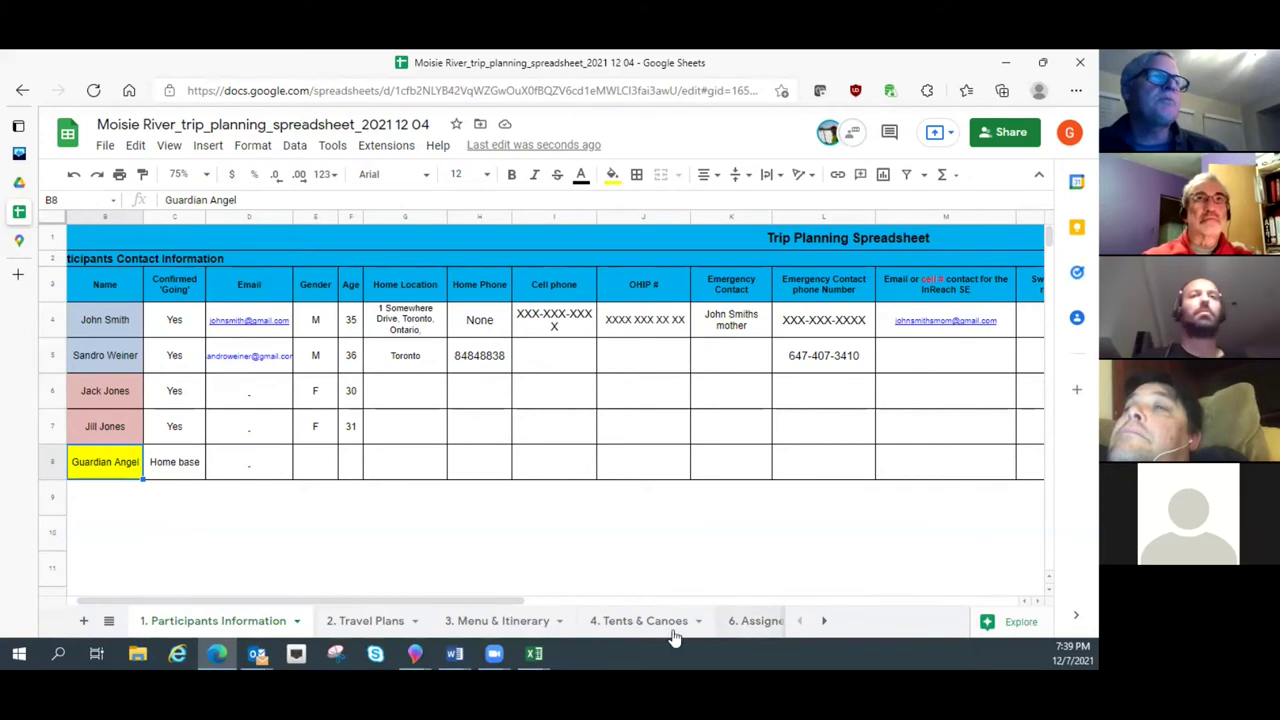
Step: Open the 10. First Aid Kit sheet and check the deluxe and basic group kit entries and the tooth repair kit and antibiotics under Drugs to Share
{"action": "left_click", "coordinate": [109, 621]}
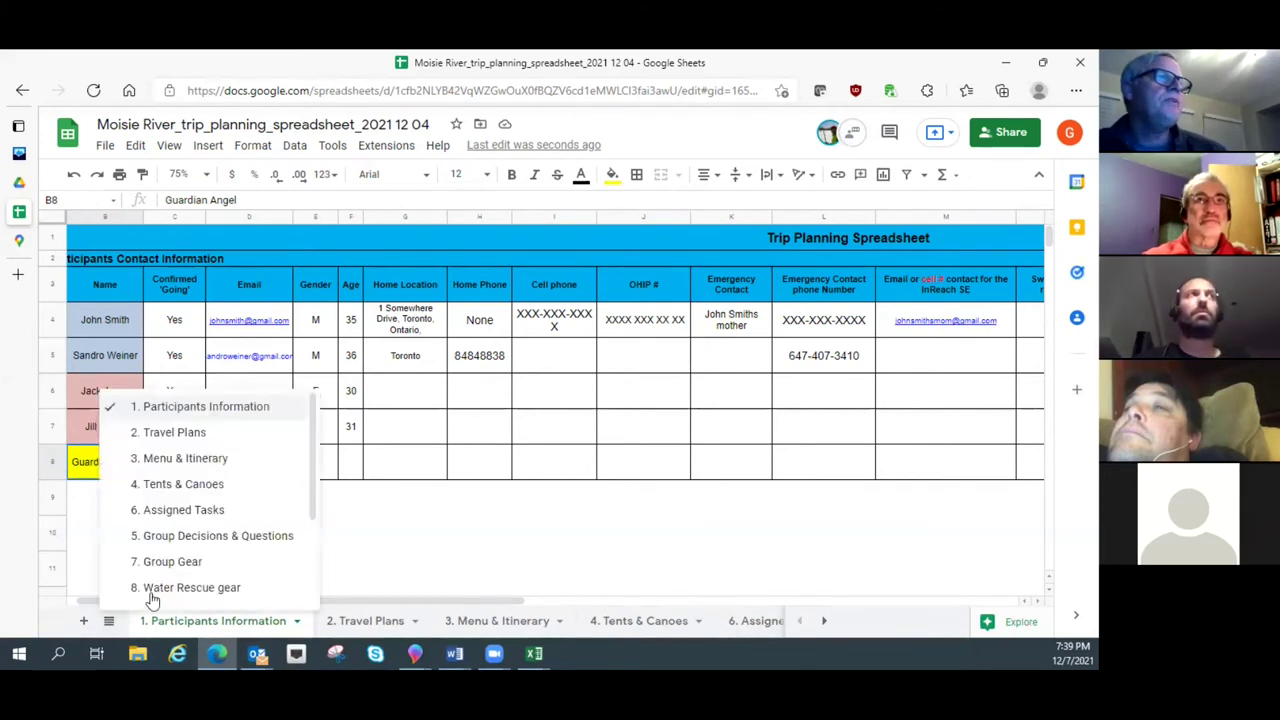
{"action": "left_click", "coordinate": [190, 587]}
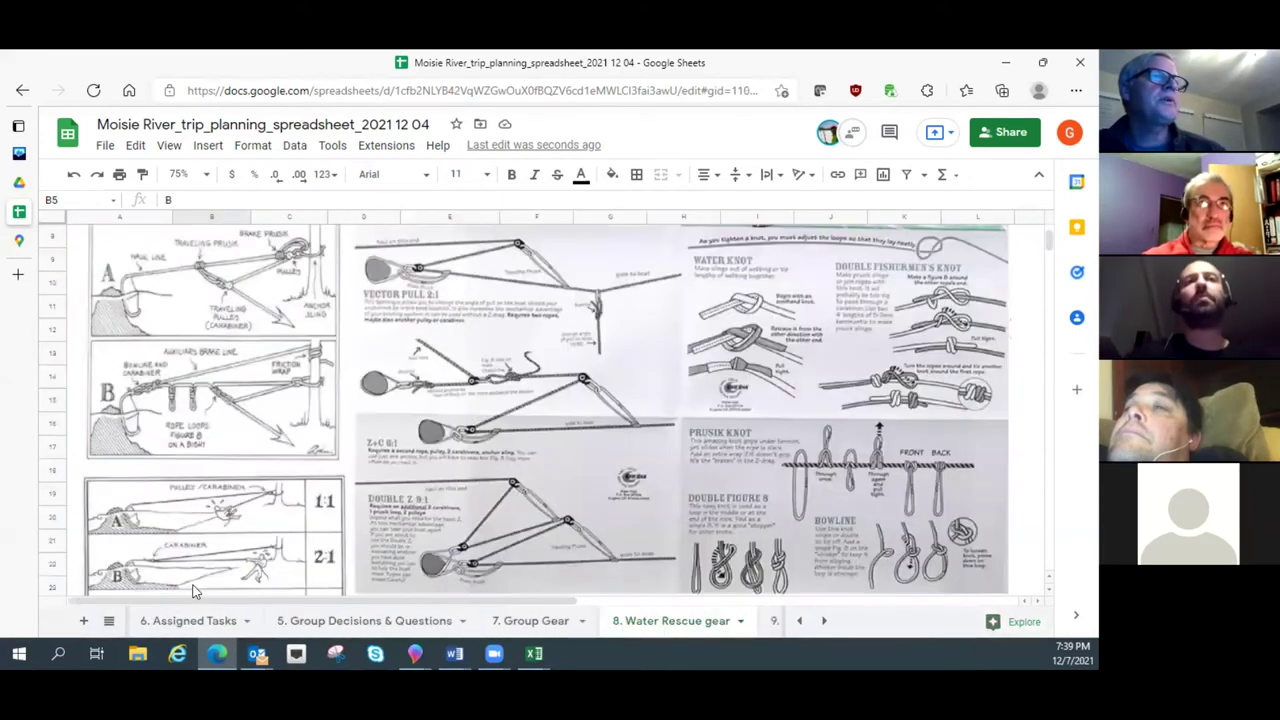
{"action": "left_click", "coordinate": [772, 621]}
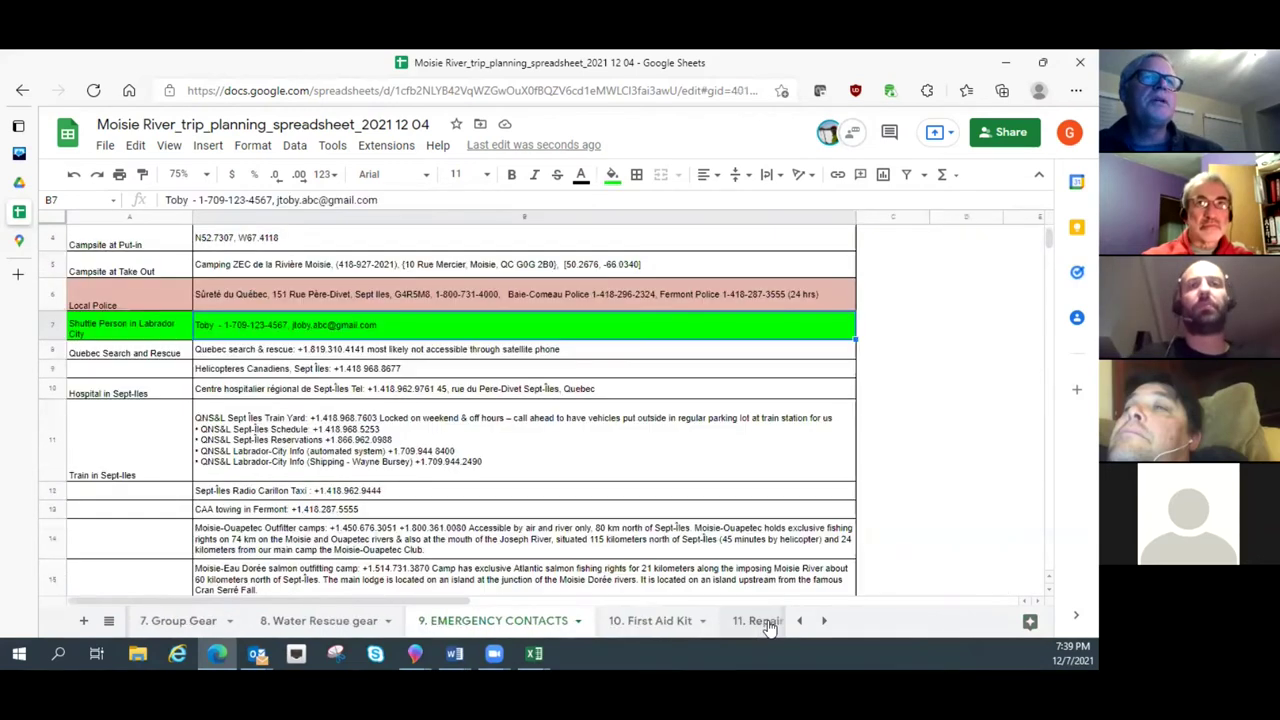
{"action": "left_click", "coordinate": [655, 624]}
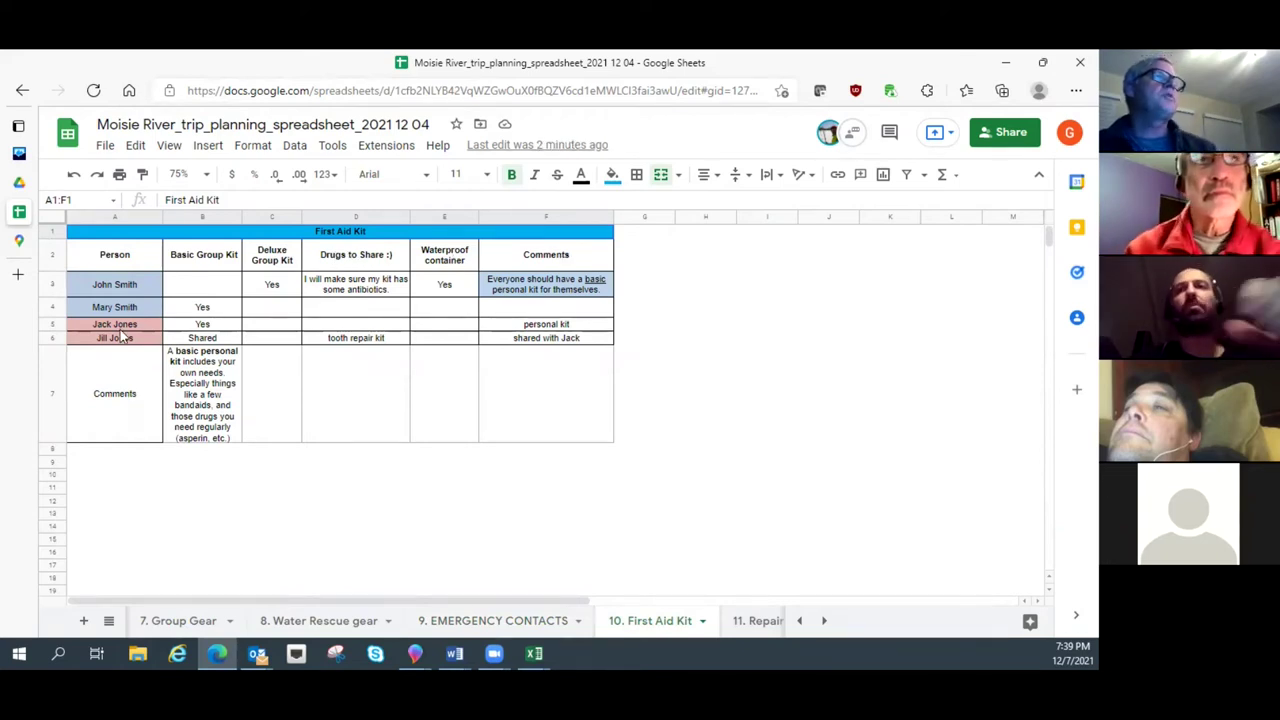
{"action": "left_click", "coordinate": [268, 288]}
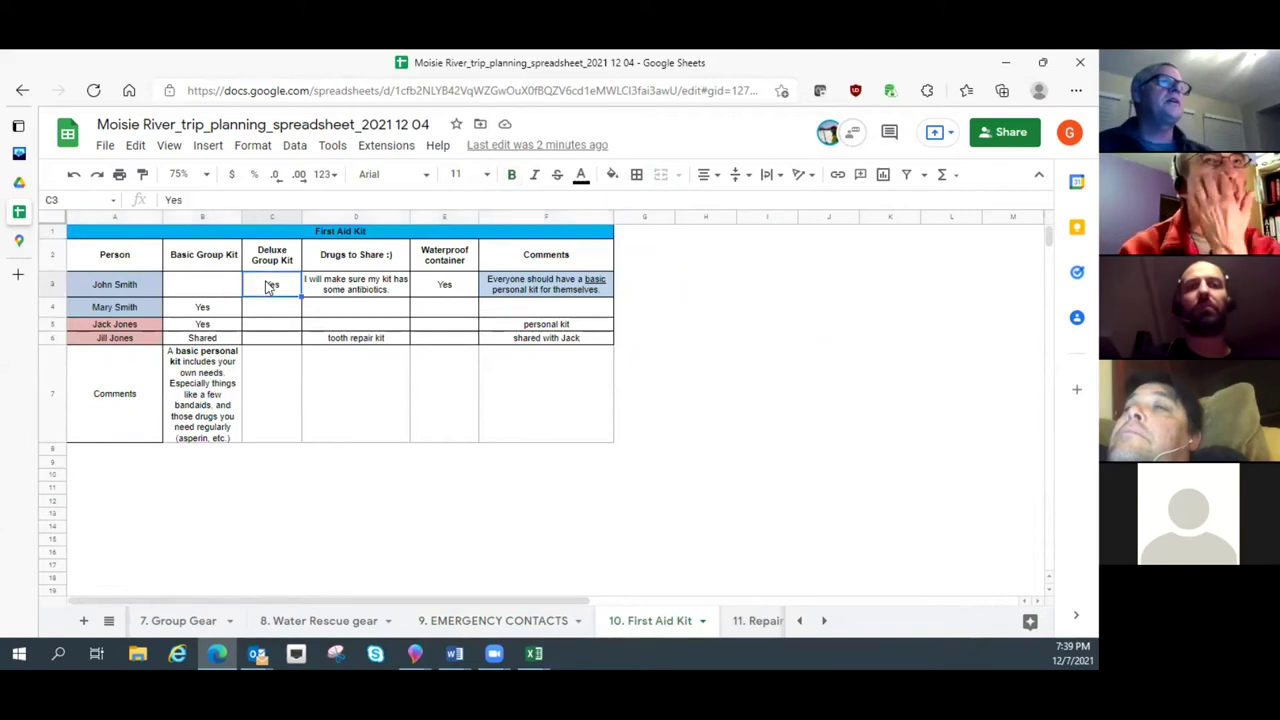
{"action": "left_click", "coordinate": [211, 314]}
{"action": "left_click", "coordinate": [216, 326]}
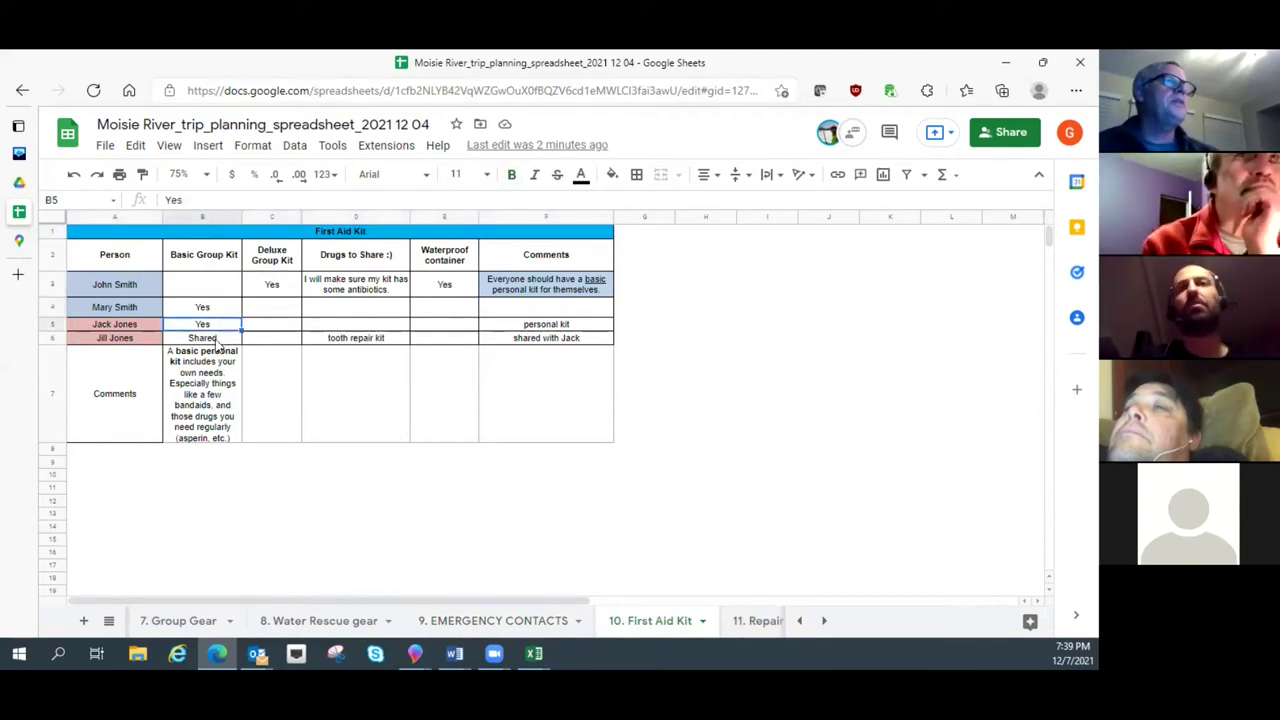
{"action": "left_click", "coordinate": [216, 339]}
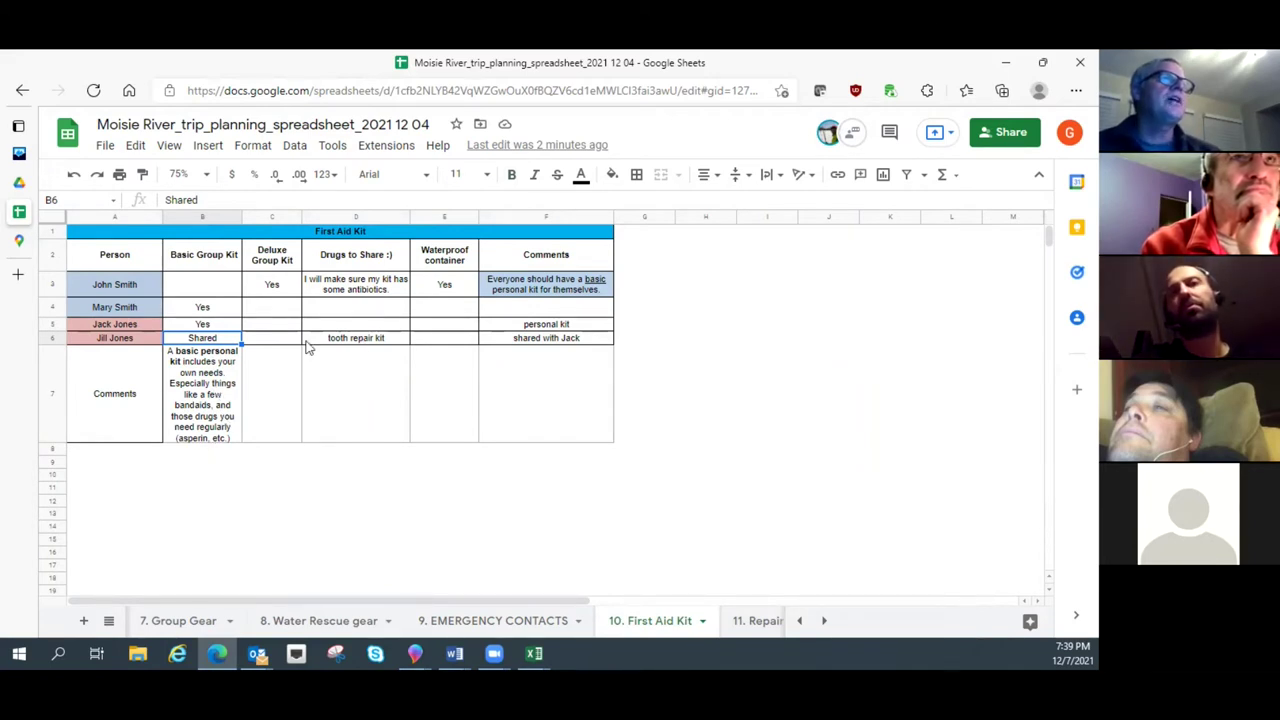
{"action": "left_click", "coordinate": [365, 342]}
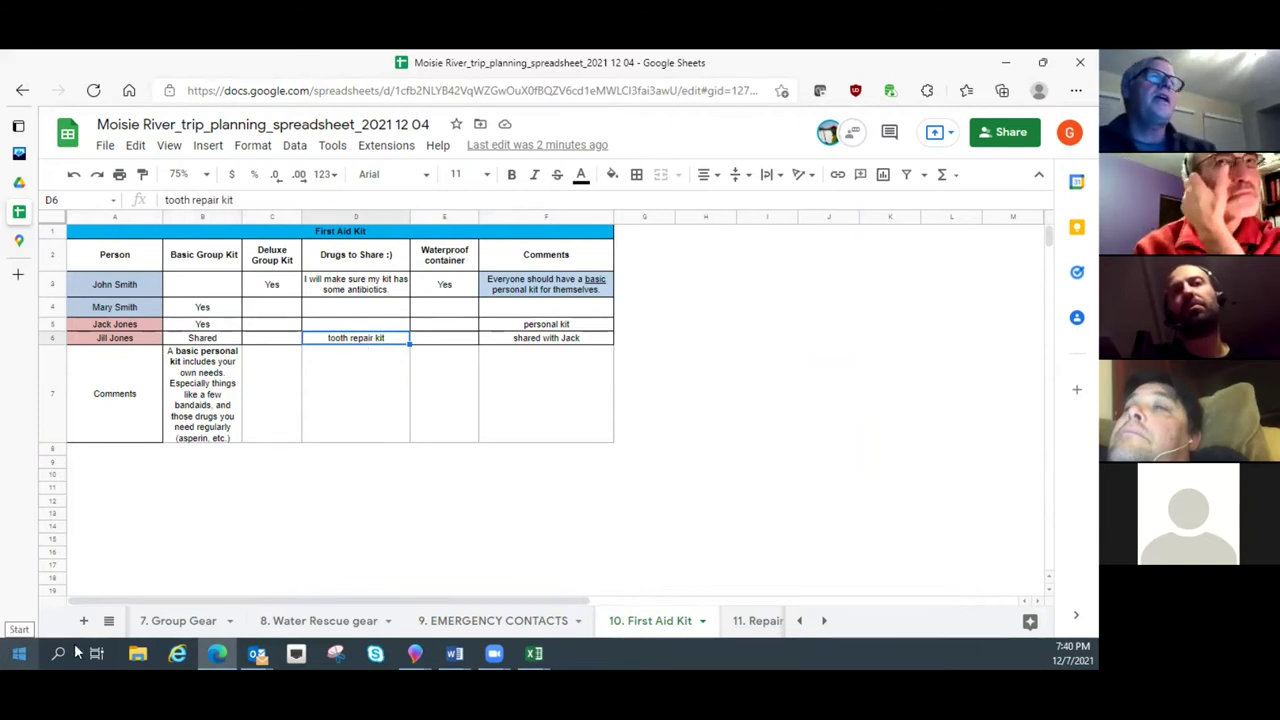
{"action": "left_click", "coordinate": [374, 292]}
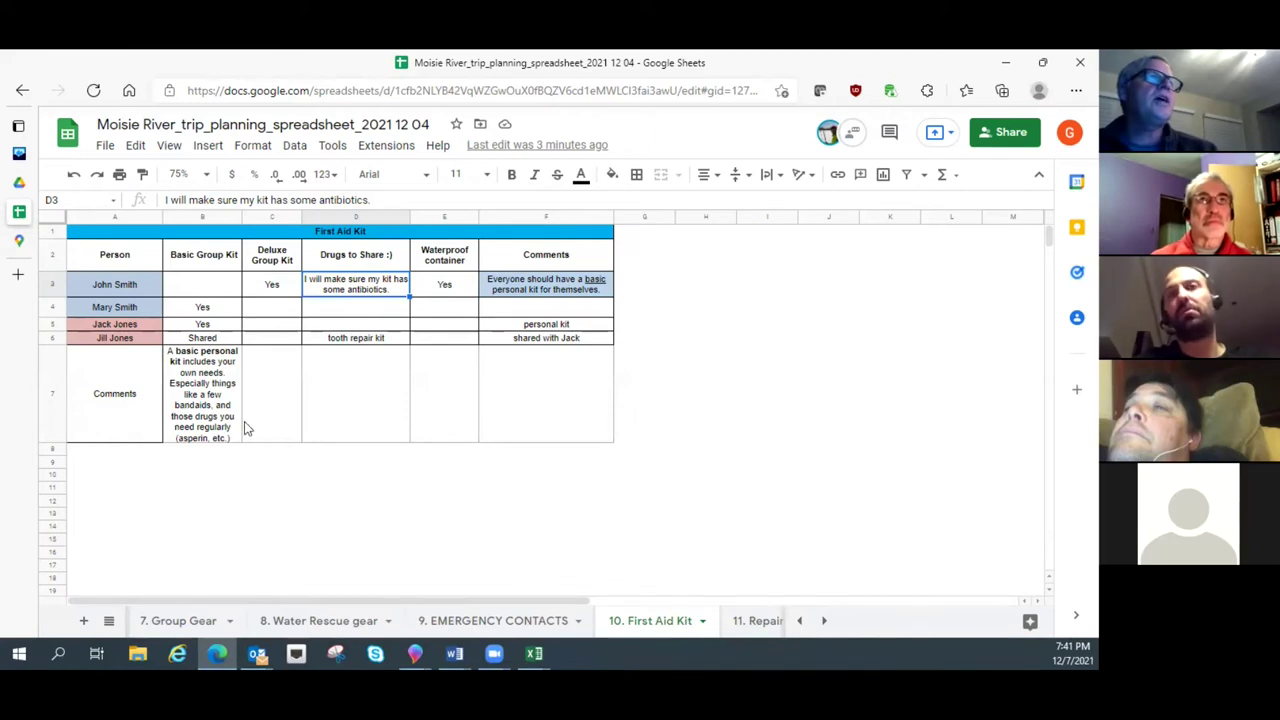
Step: Open the 11. RepairTools sheet and check the comments on the steel wire, threaded rod, 2 part epoxy and fiber glass cloth
{"action": "left_click", "coordinate": [758, 622]}
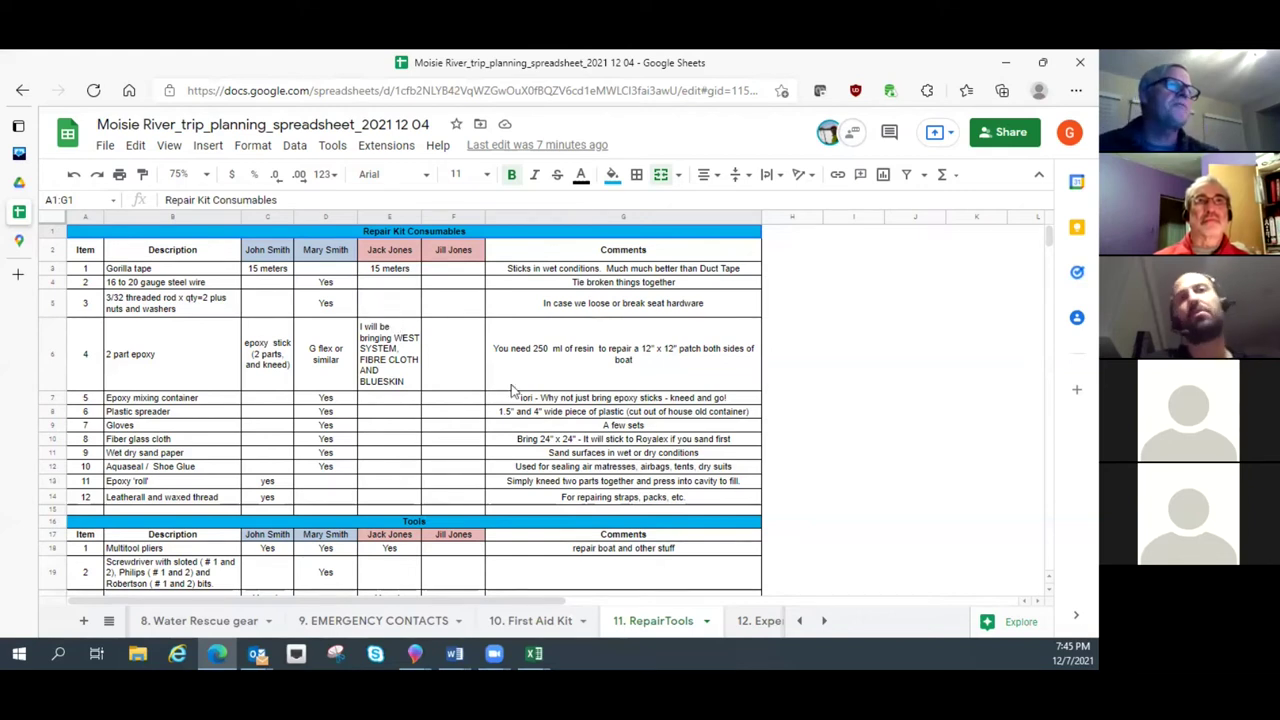
{"action": "scroll", "coordinate": [533, 428], "scroll_direction": "down", "scroll_amount": 1}
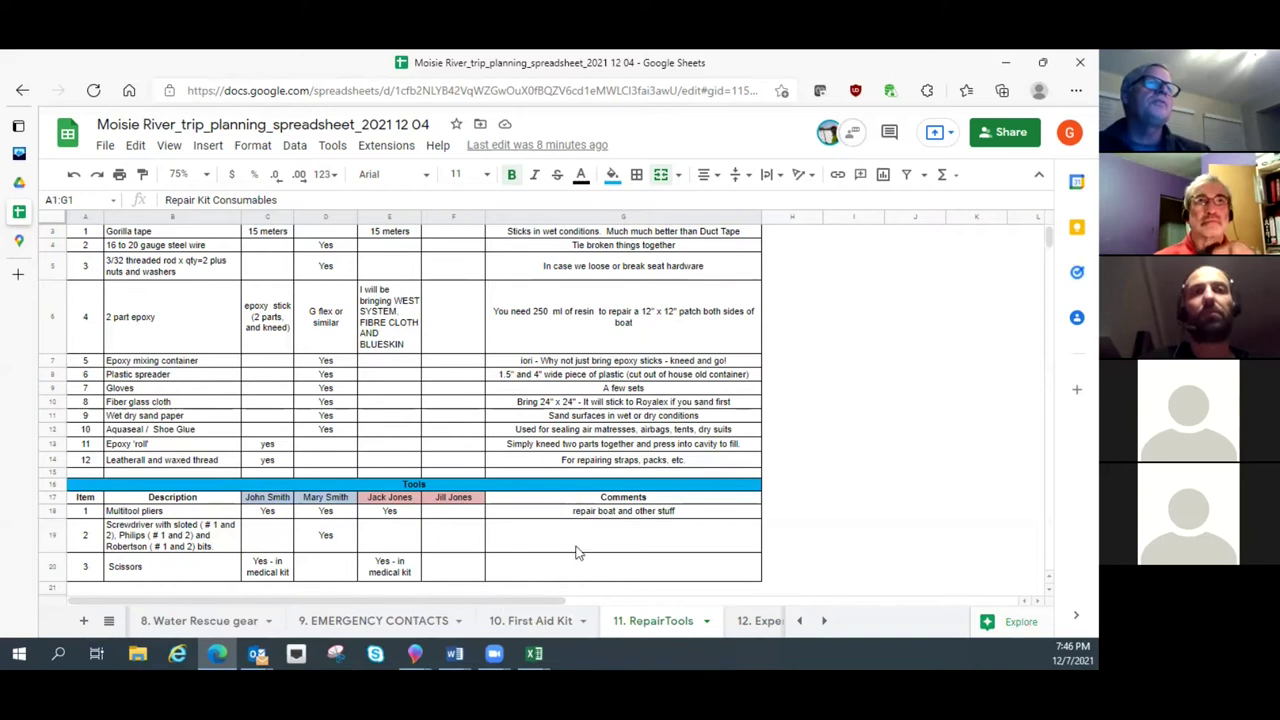
{"action": "left_click", "coordinate": [645, 246]}
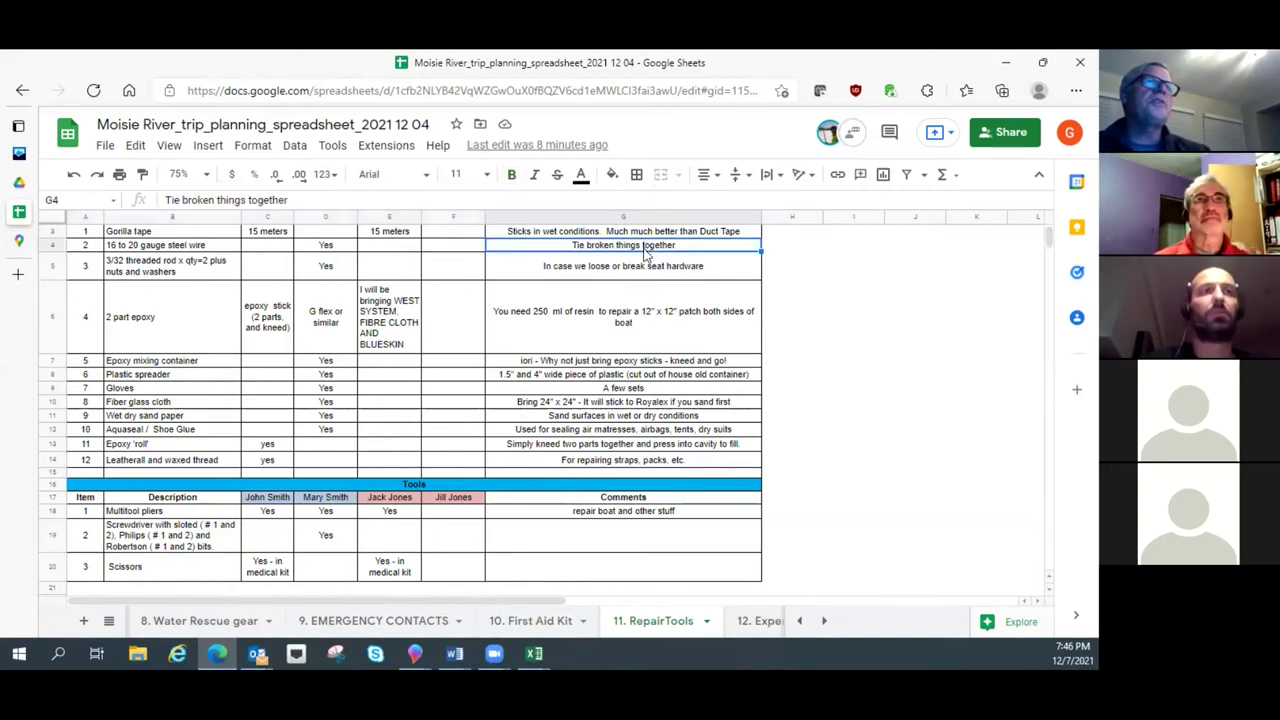
{"action": "left_click", "coordinate": [647, 272]}
{"action": "left_click", "coordinate": [646, 318]}
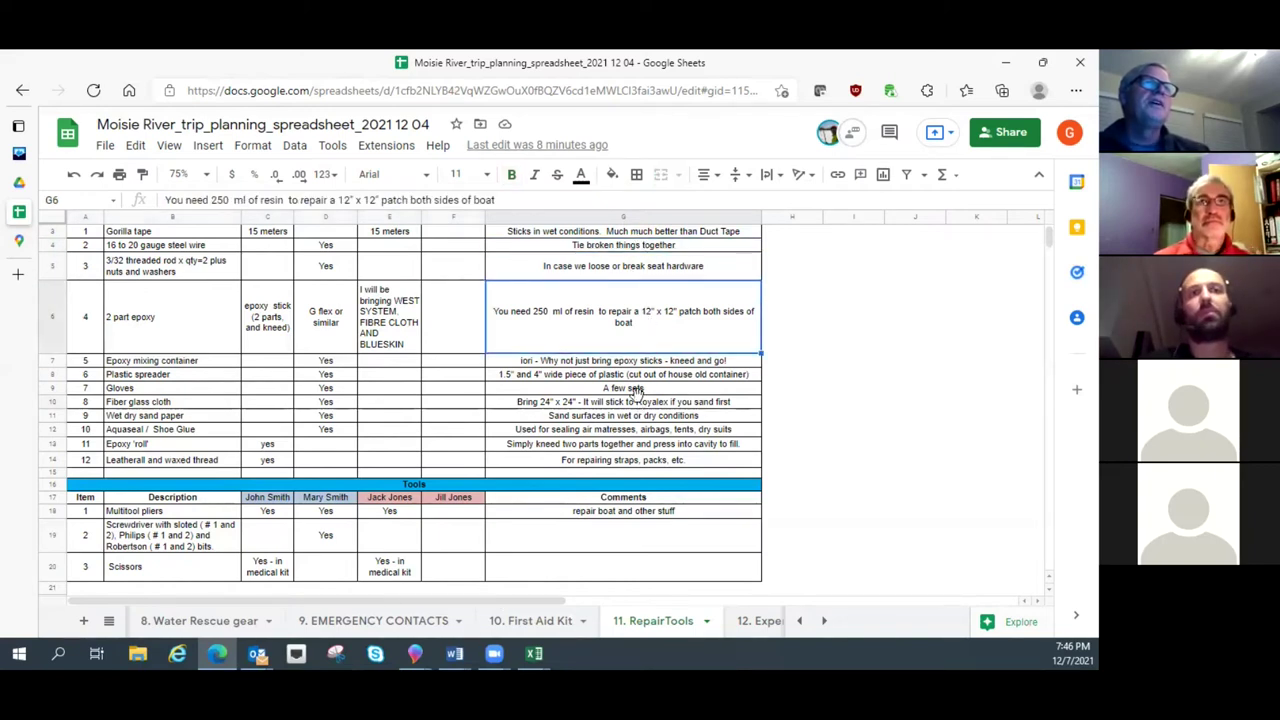
{"action": "left_click", "coordinate": [636, 400]}
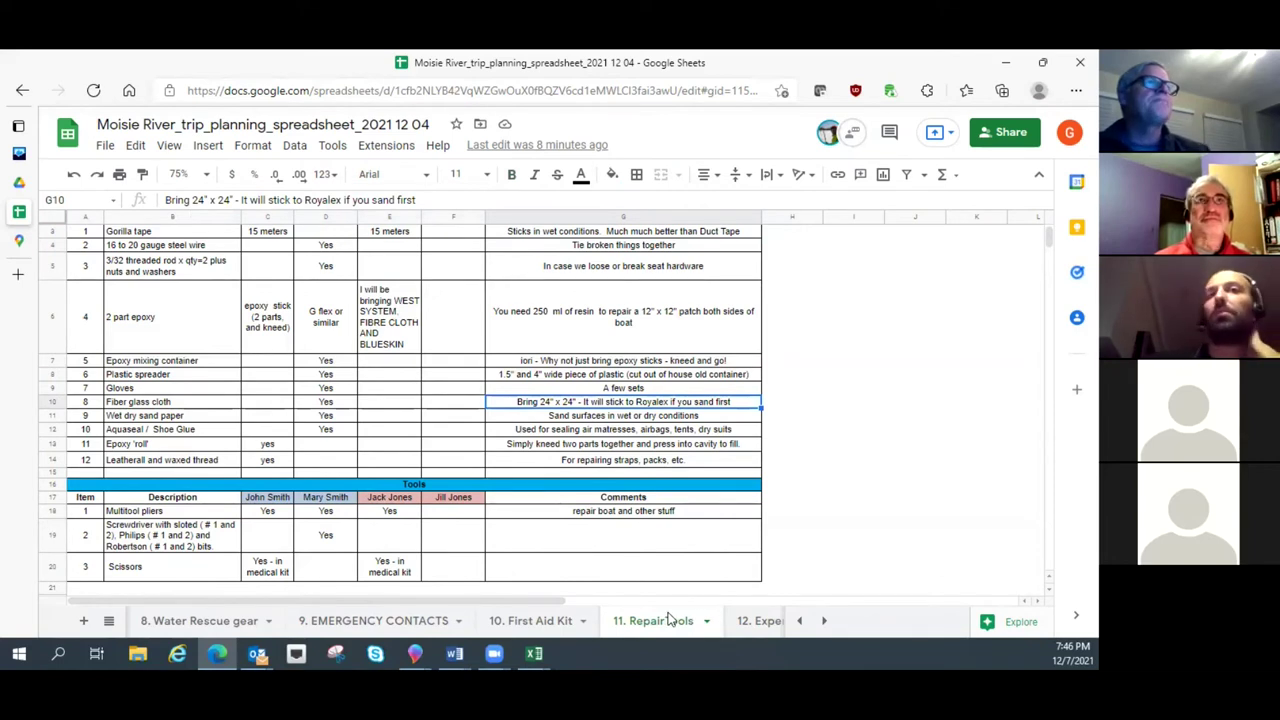
Step: Open the 12. Expenses sheet and show the row insertion options for the shuttle expense in row 8, then dismiss them
{"action": "left_click", "coordinate": [748, 622]}
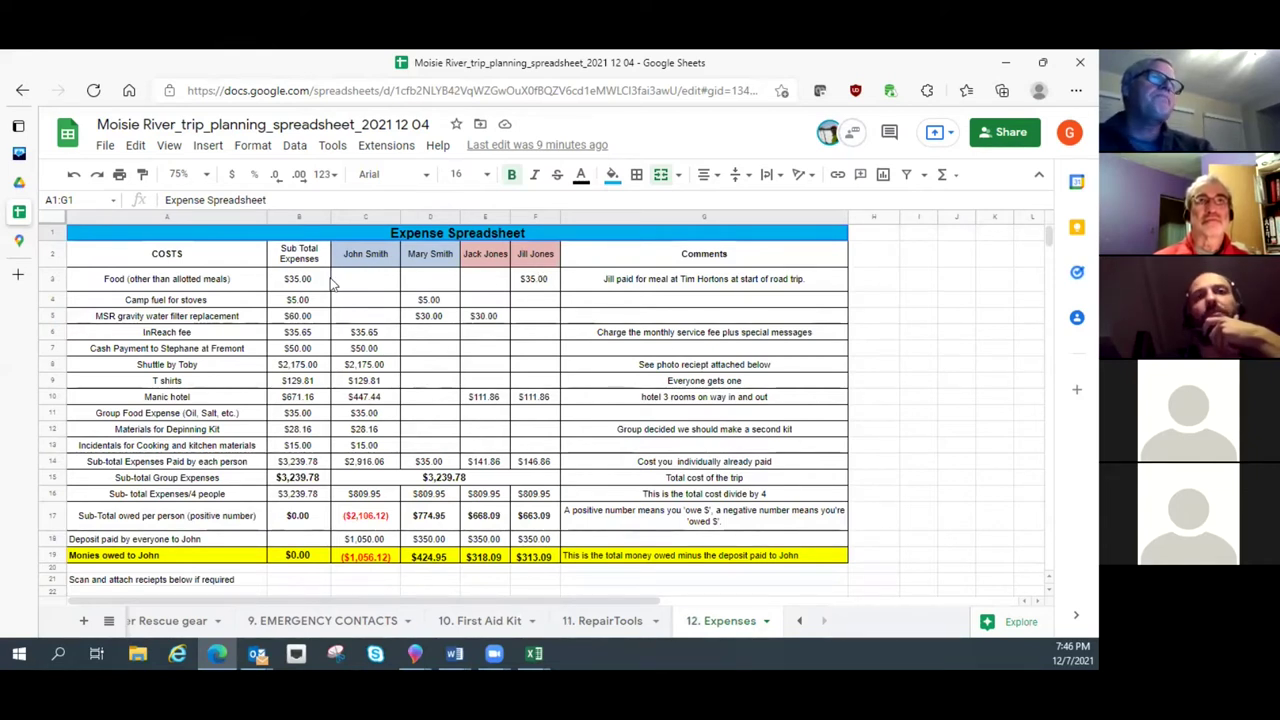
{"action": "left_click", "coordinate": [368, 284]}
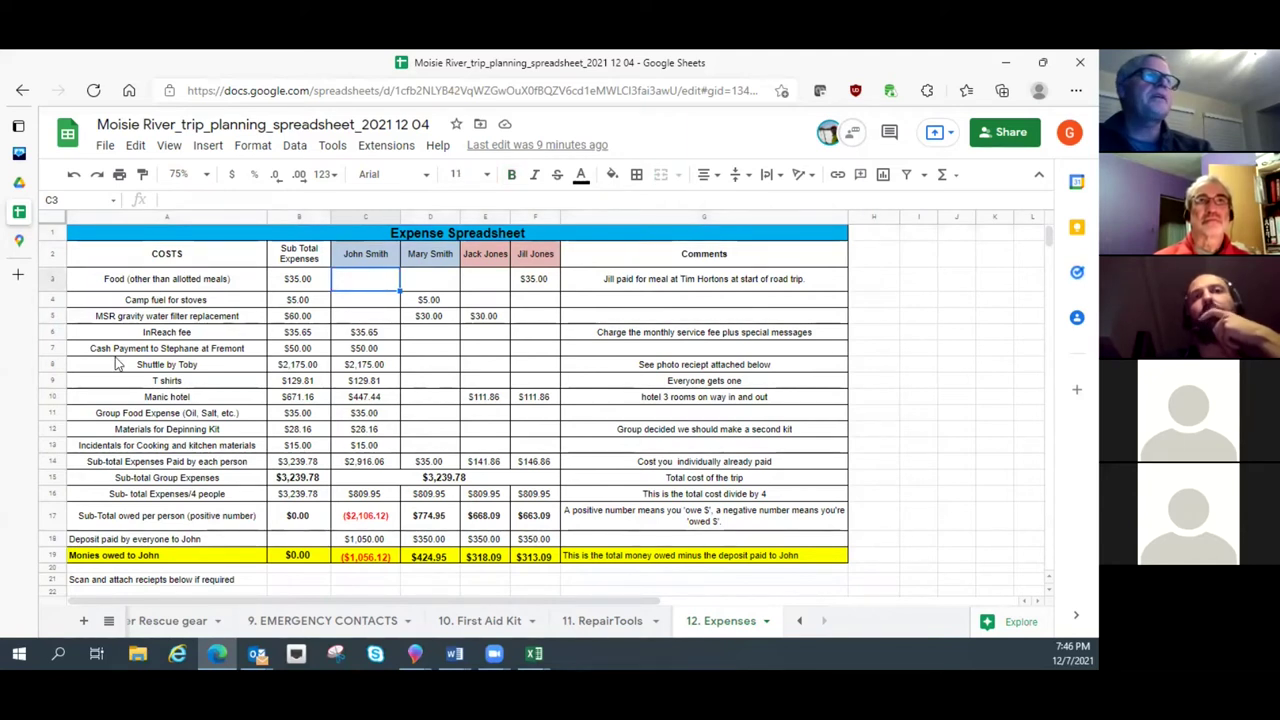
{"action": "left_click", "coordinate": [48, 364]}
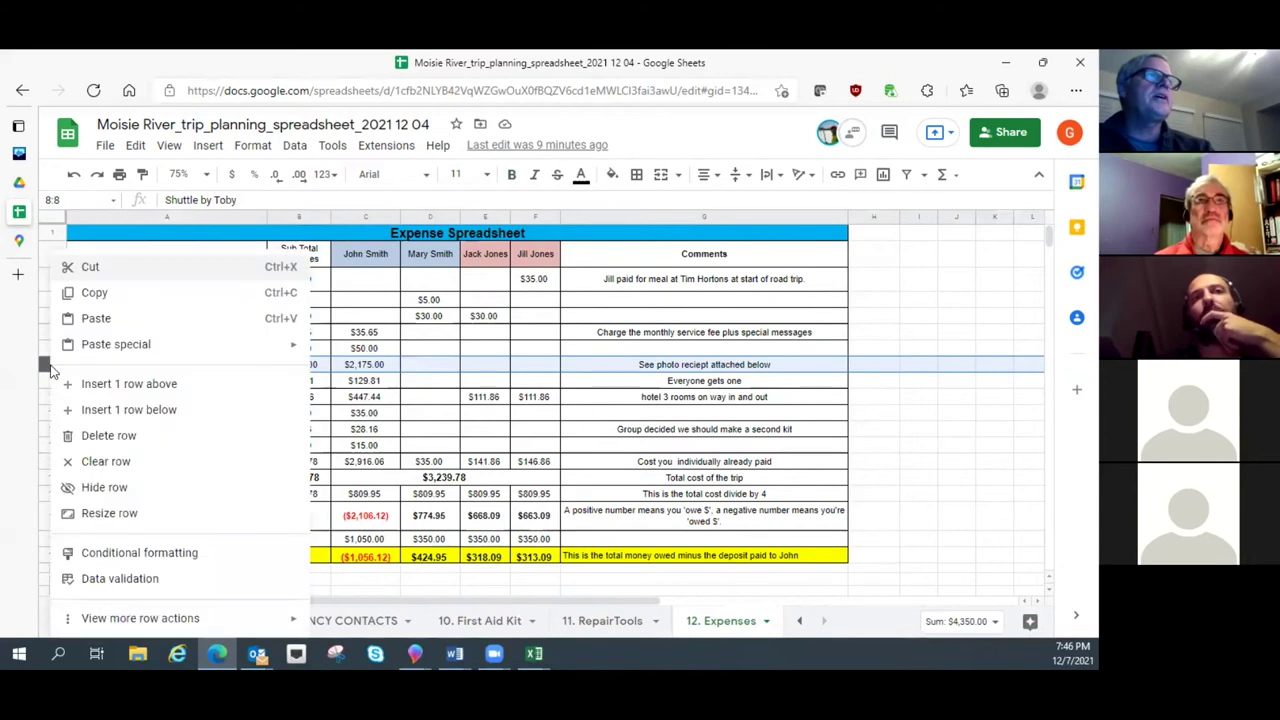
{"action": "right_click", "coordinate": [50, 366]}
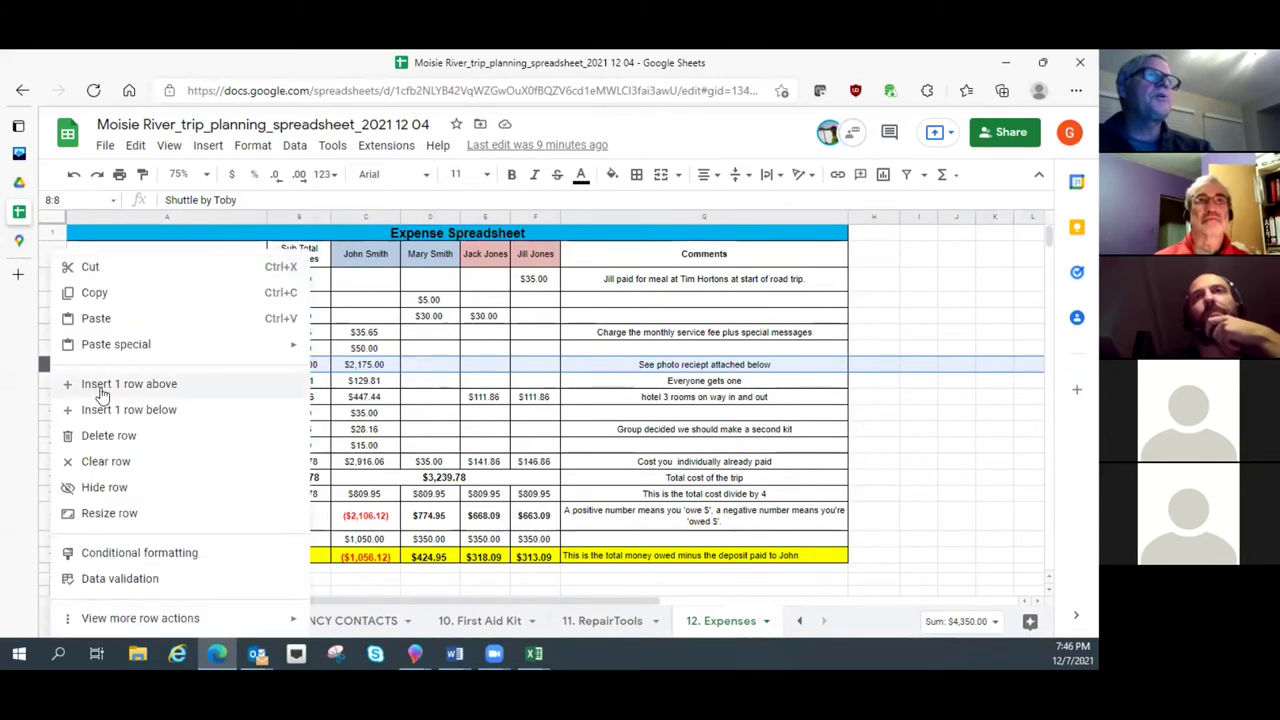
{"action": "left_click", "coordinate": [626, 445]}
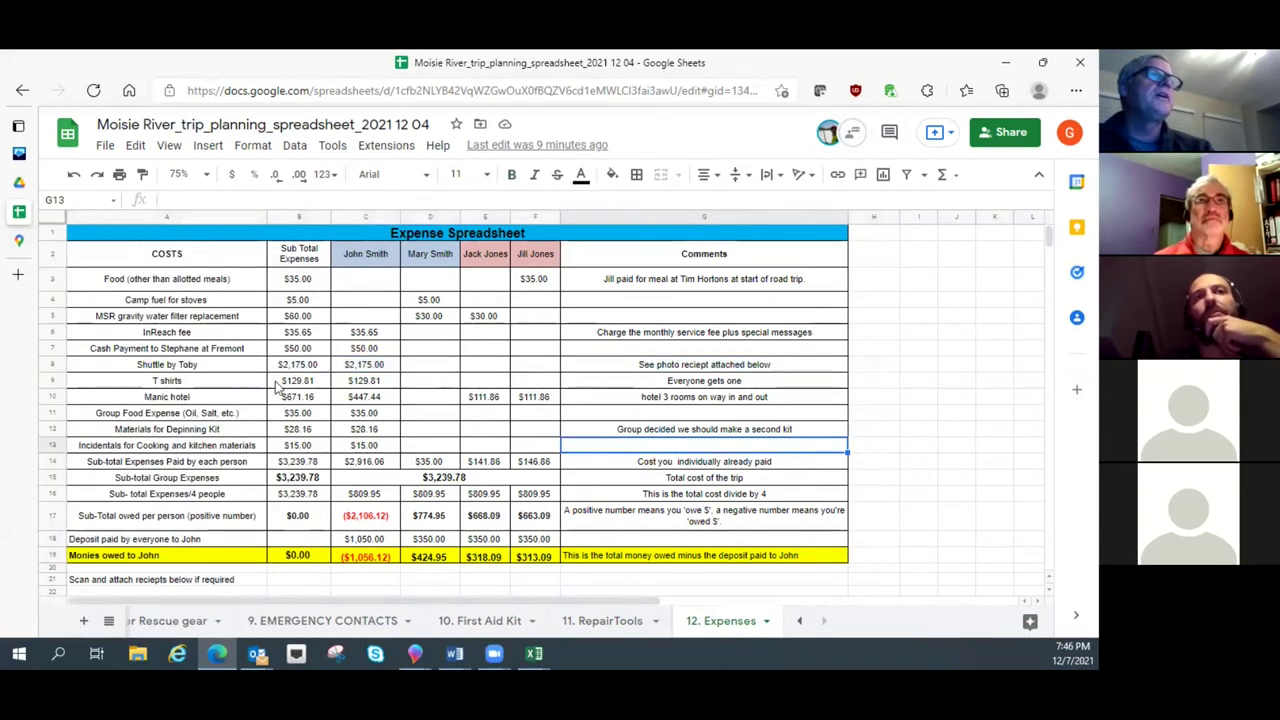
Step: Check each participant's food amount in row 3 and its subtotal formula, plus the MSR gravity water filter replacement amounts in row 5
{"action": "left_click", "coordinate": [536, 279]}
{"action": "left_click", "coordinate": [465, 286]}
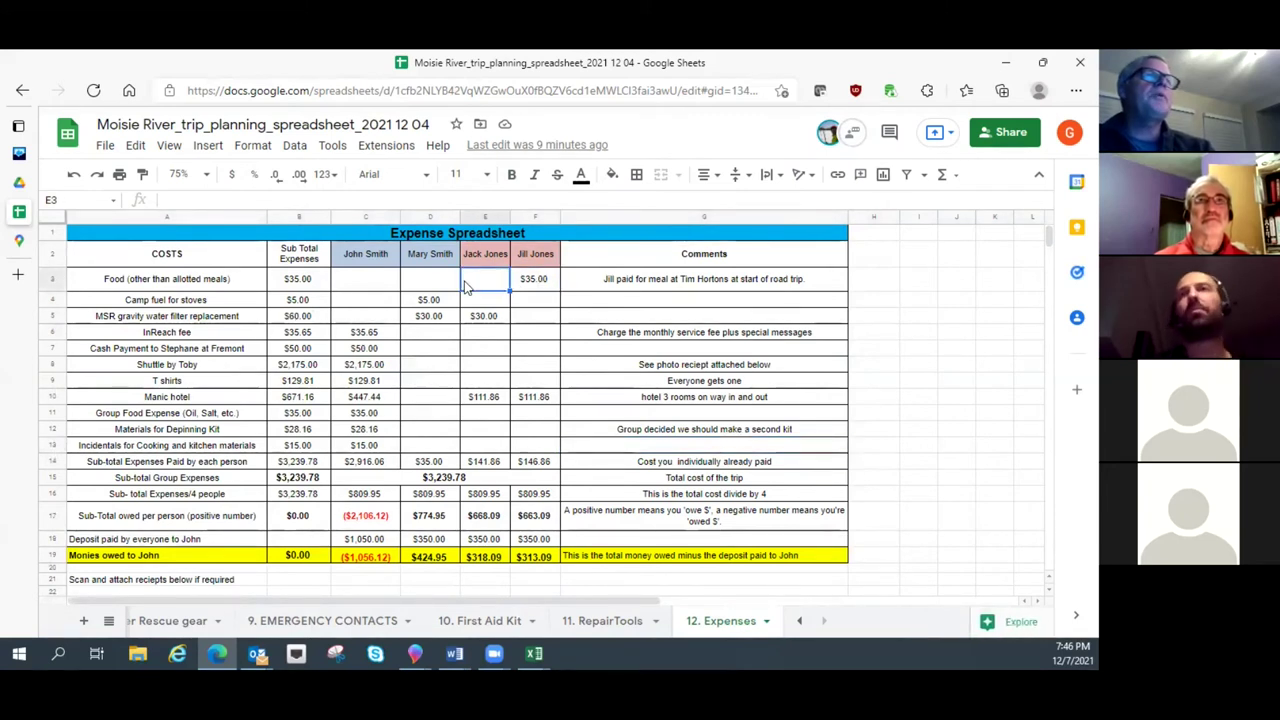
{"action": "left_click", "coordinate": [432, 289]}
{"action": "left_click", "coordinate": [370, 291]}
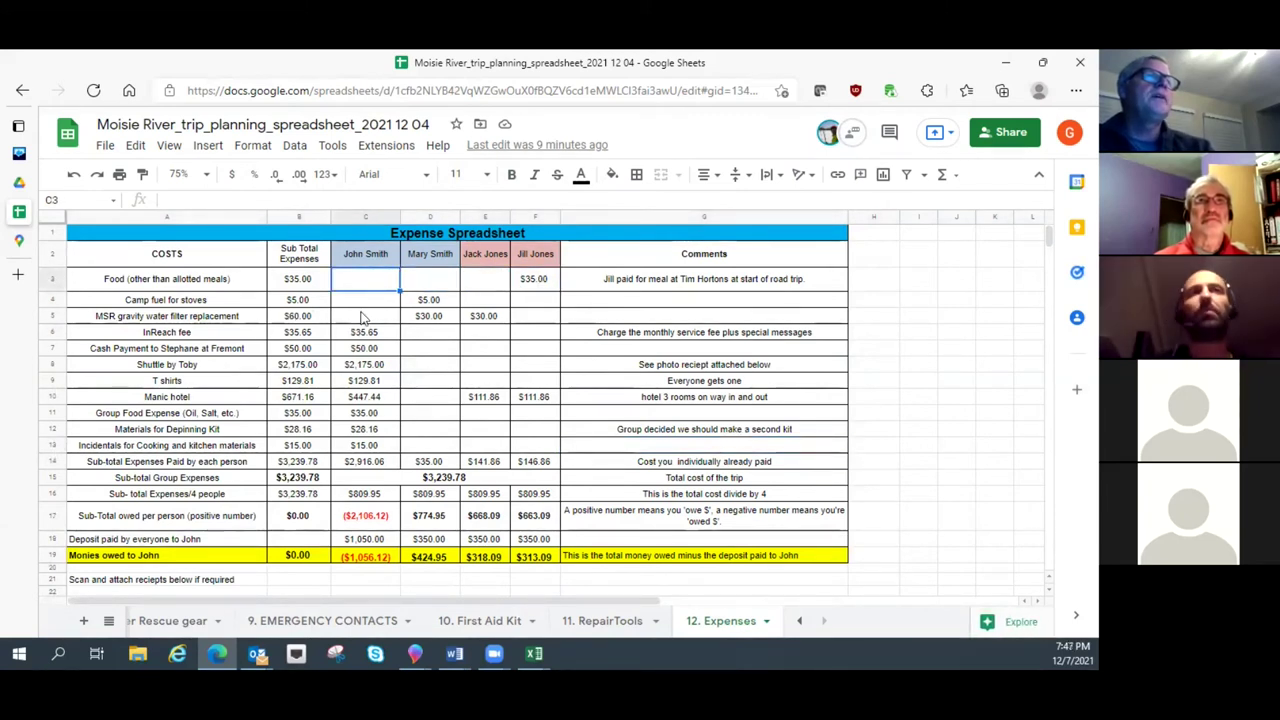
{"action": "left_click", "coordinate": [305, 282]}
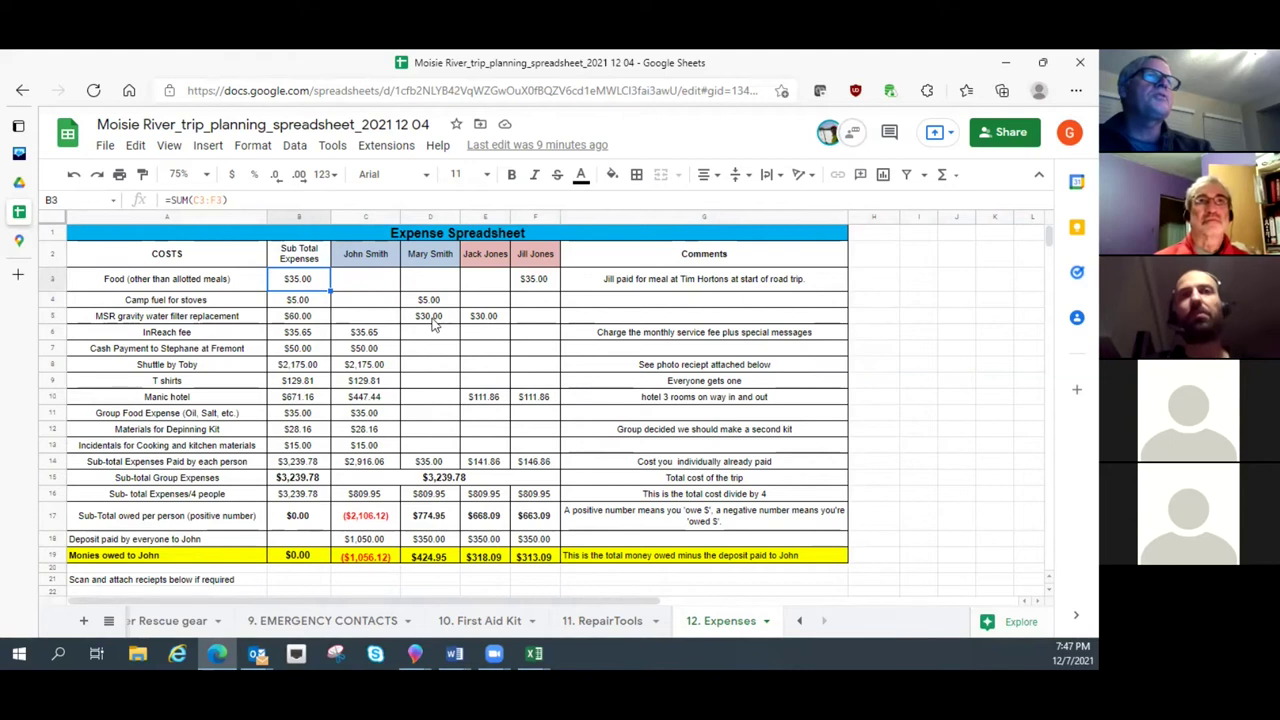
{"action": "left_click", "coordinate": [484, 319]}
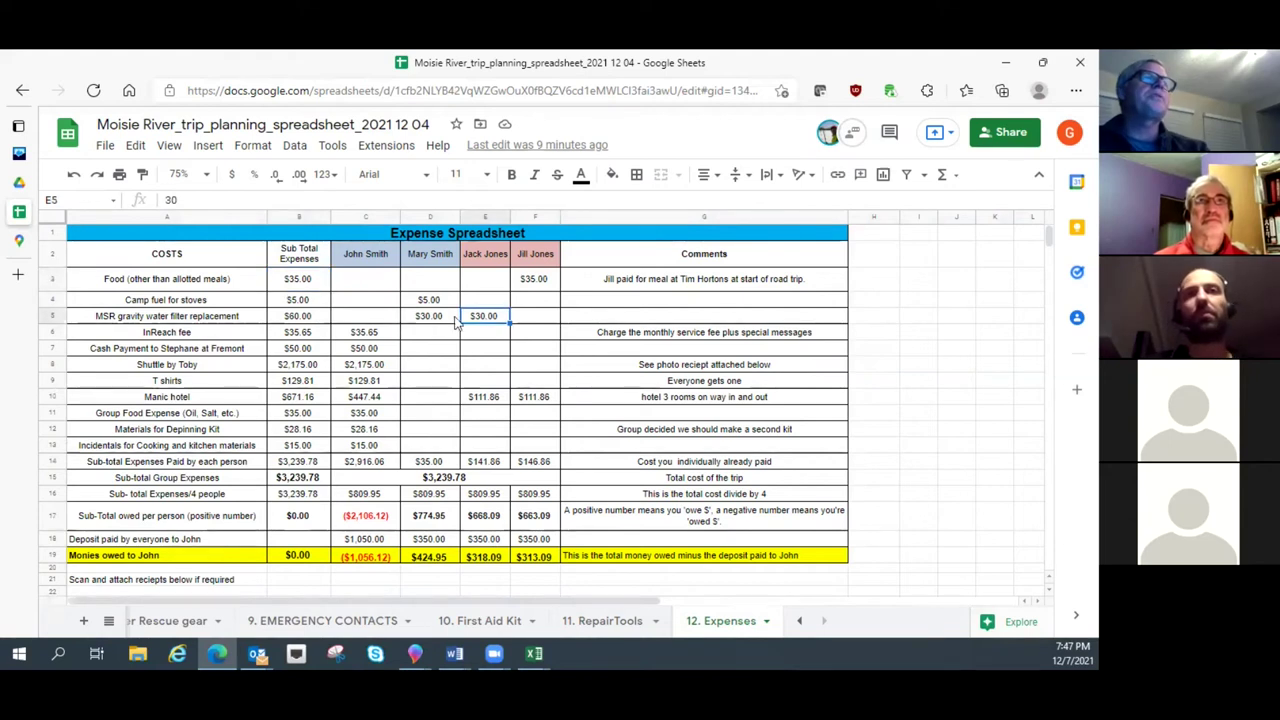
{"action": "left_click", "coordinate": [298, 318]}
Step: Go through the expenses in column C from the InReach fee in C6 to the cooking and kitchen incidentals in C13
{"action": "left_click", "coordinate": [366, 337]}
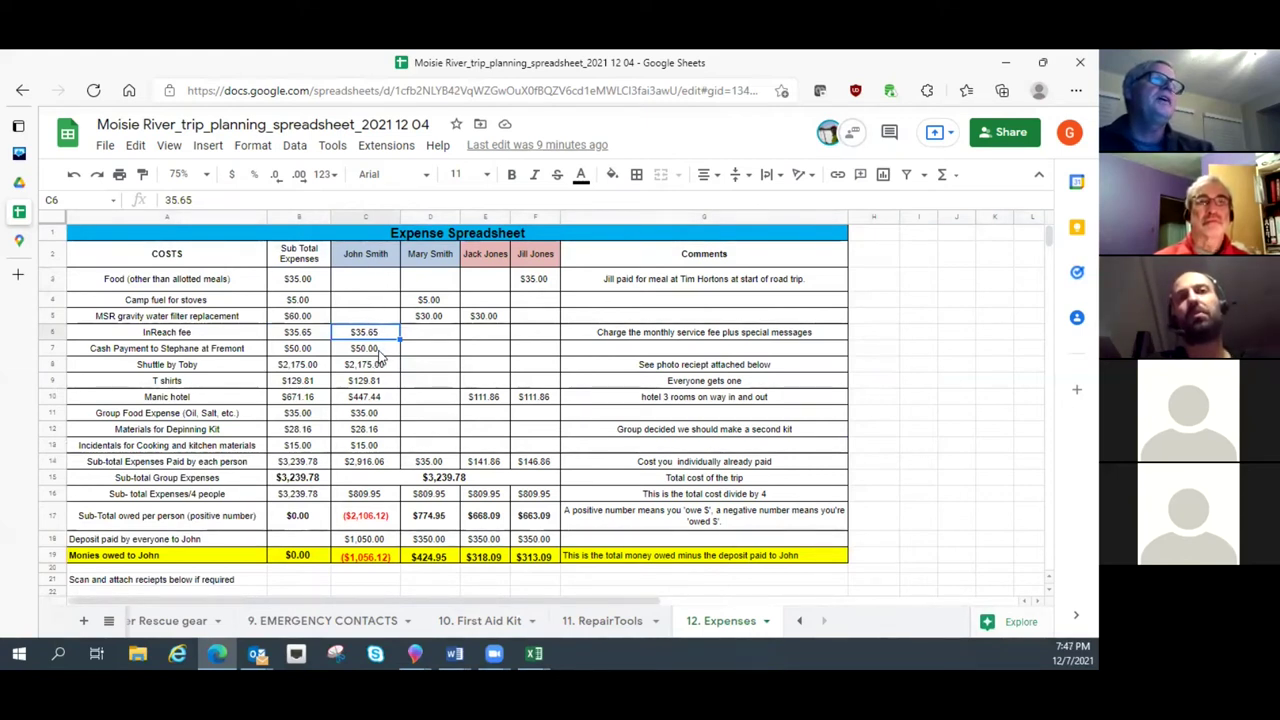
{"action": "left_click", "coordinate": [379, 352]}
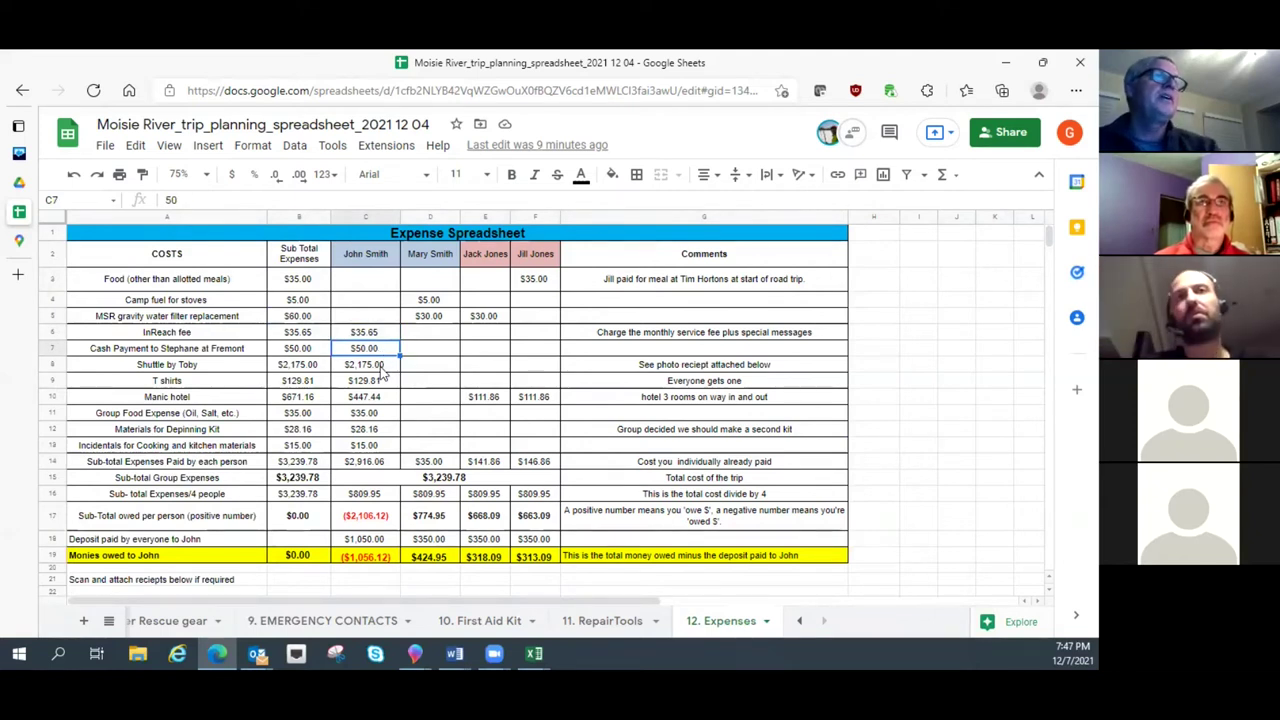
{"action": "left_click", "coordinate": [381, 370]}
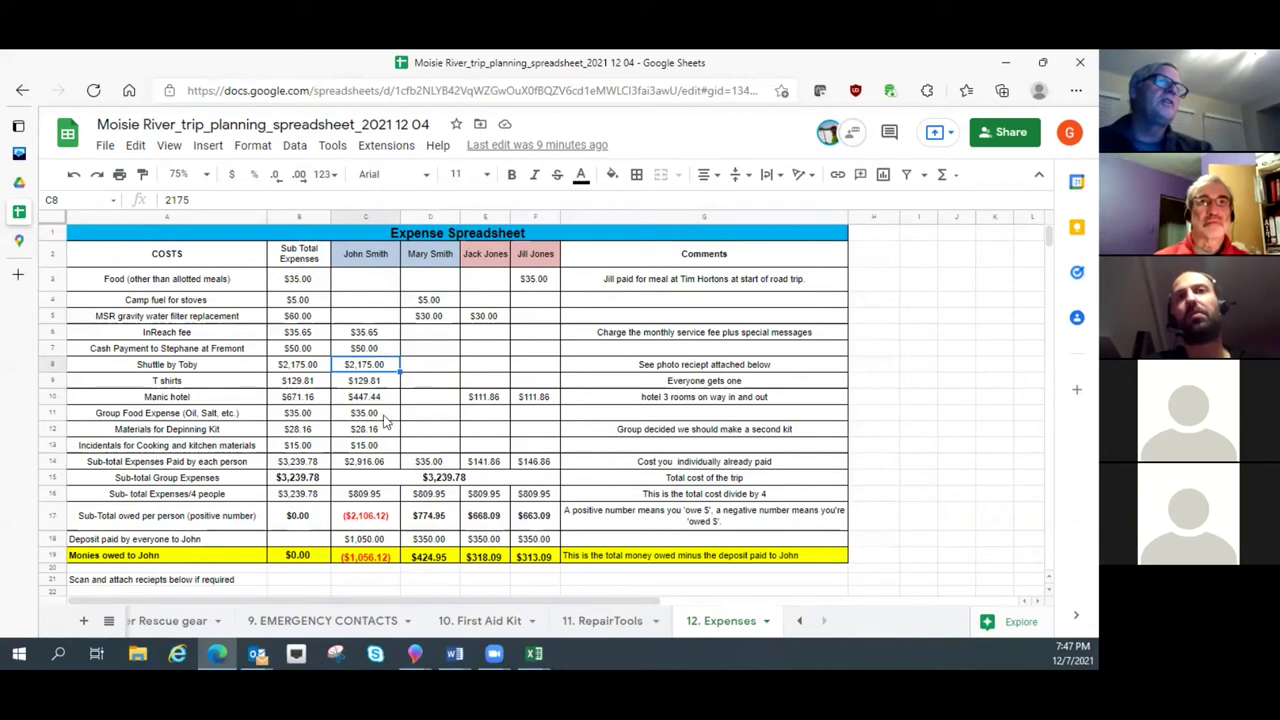
{"action": "left_click", "coordinate": [380, 384]}
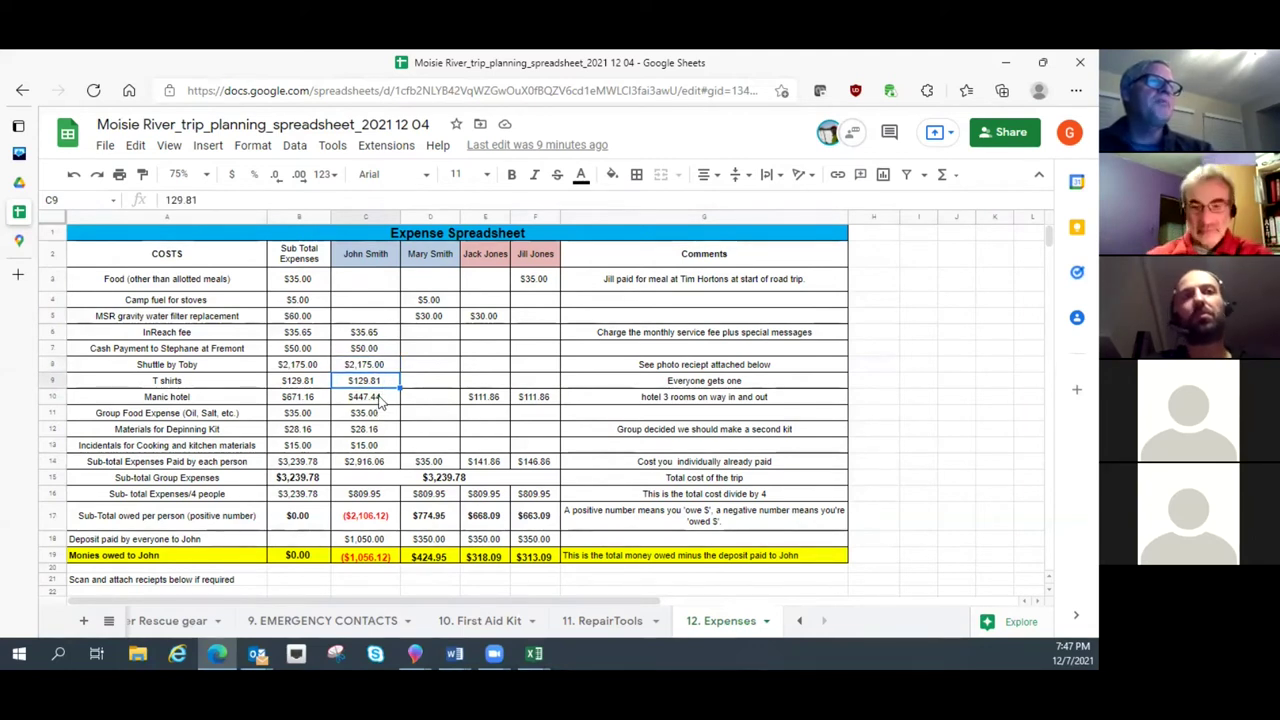
{"action": "left_click", "coordinate": [380, 398]}
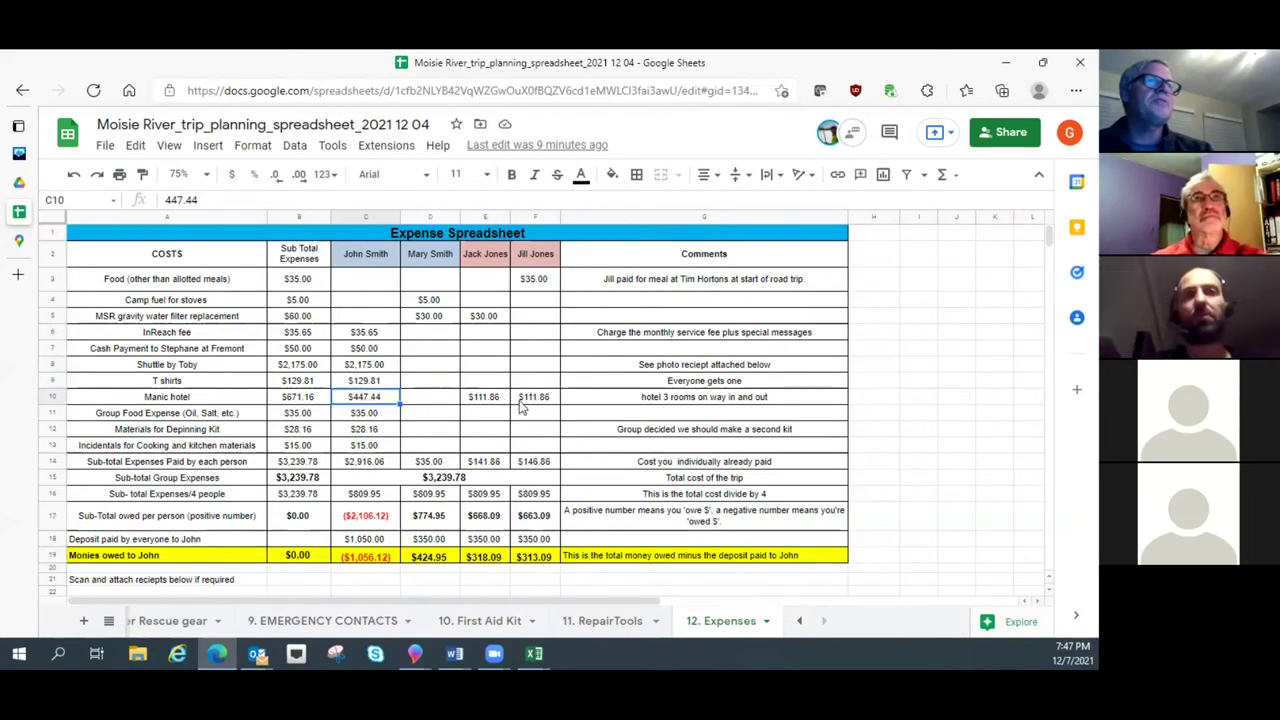
{"action": "left_click", "coordinate": [374, 418]}
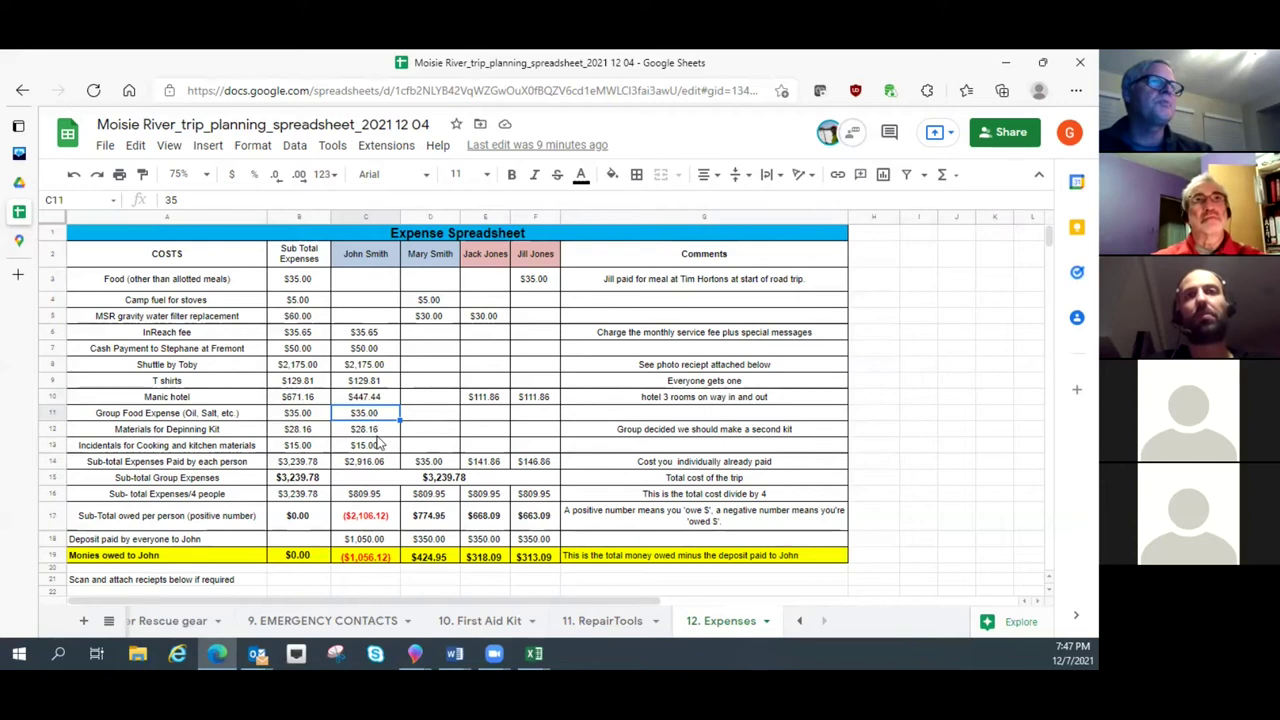
{"action": "left_click", "coordinate": [380, 432]}
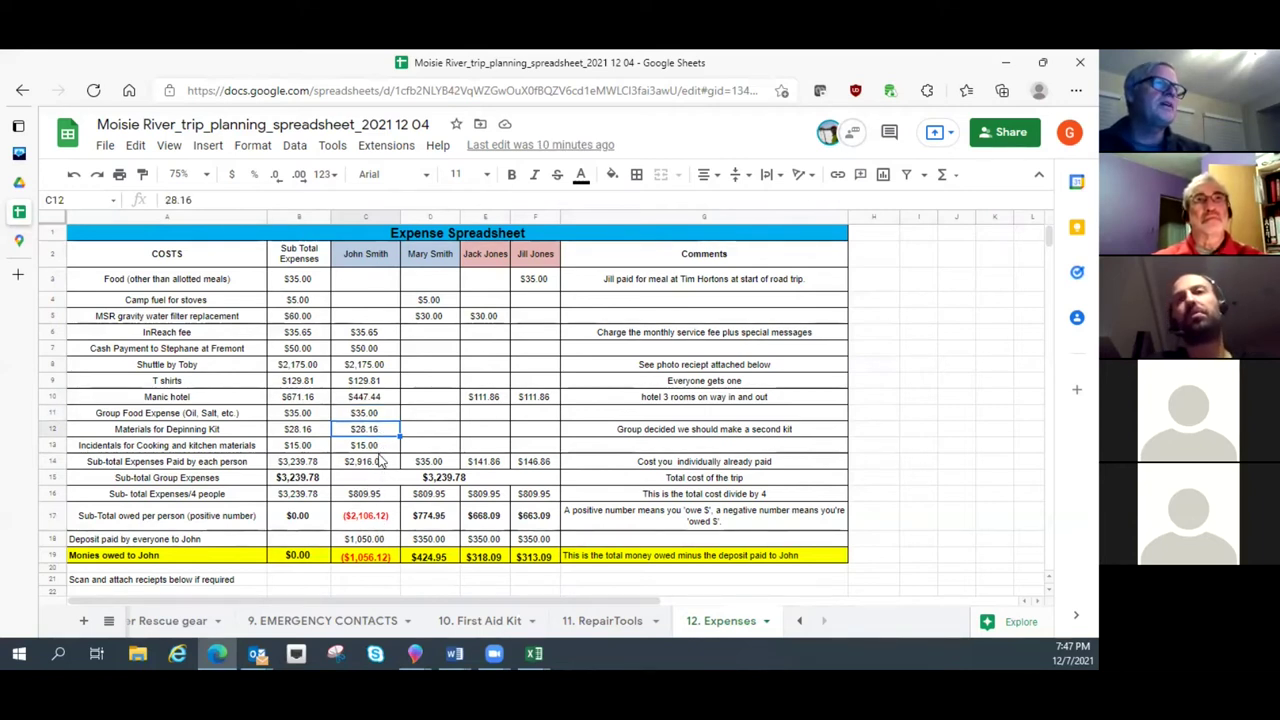
{"action": "left_click", "coordinate": [383, 447]}
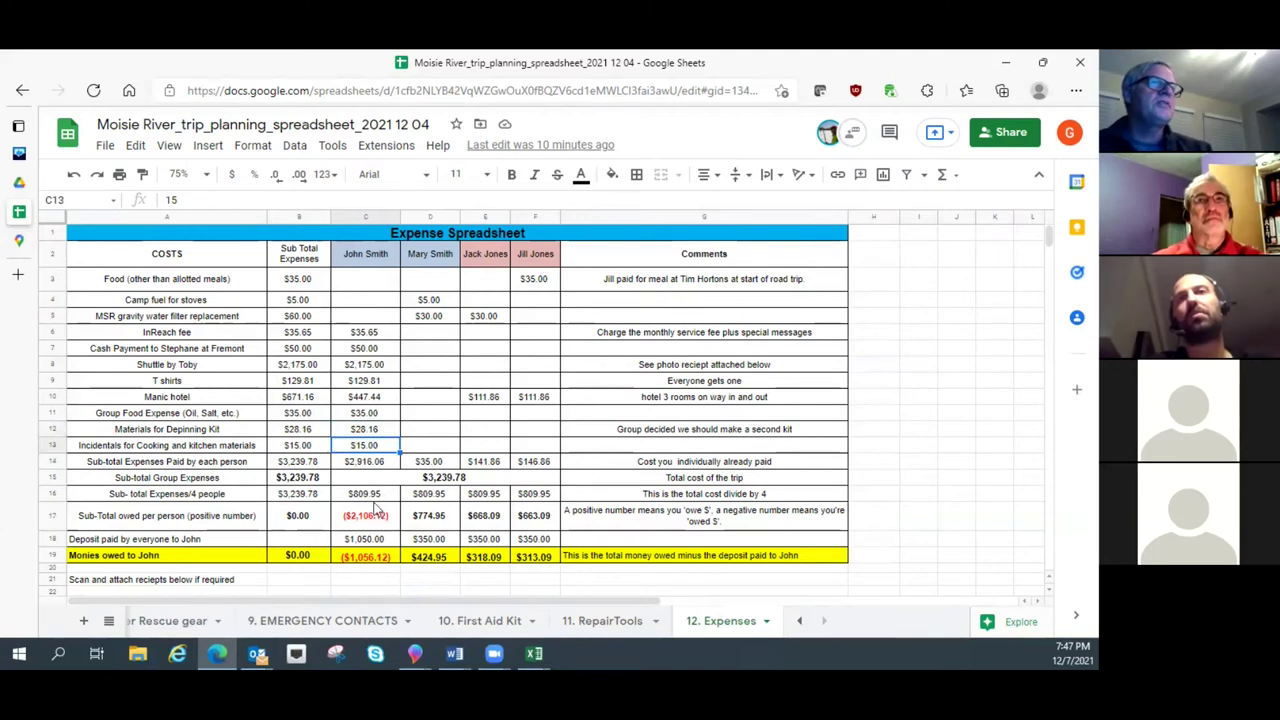
Step: Select the expenses in C3:C13 and the per-person subtotals in C14:F14, and check the merged group expense total in row 15
{"action": "left_click", "coordinate": [366, 284]}
{"action": "left_click_drag", "start_coordinate": [370, 308], "coordinate": [383, 450]}
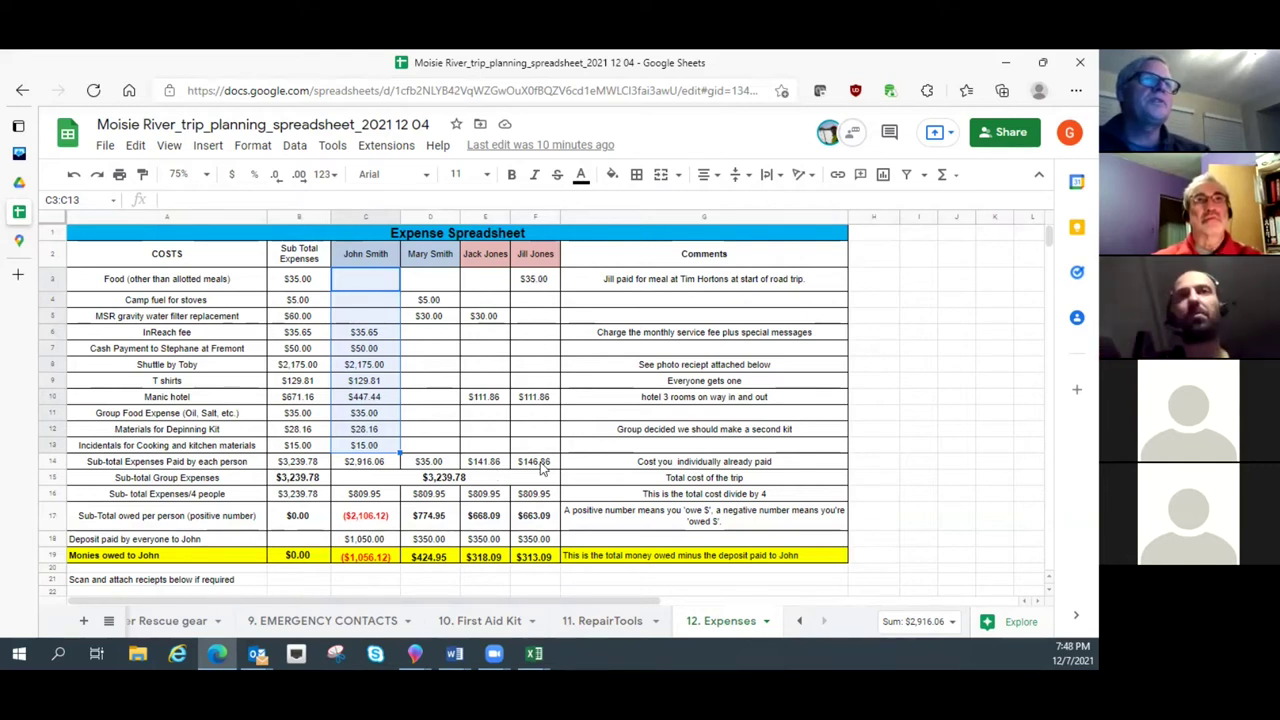
{"action": "left_click_drag", "start_coordinate": [545, 467], "coordinate": [370, 465]}
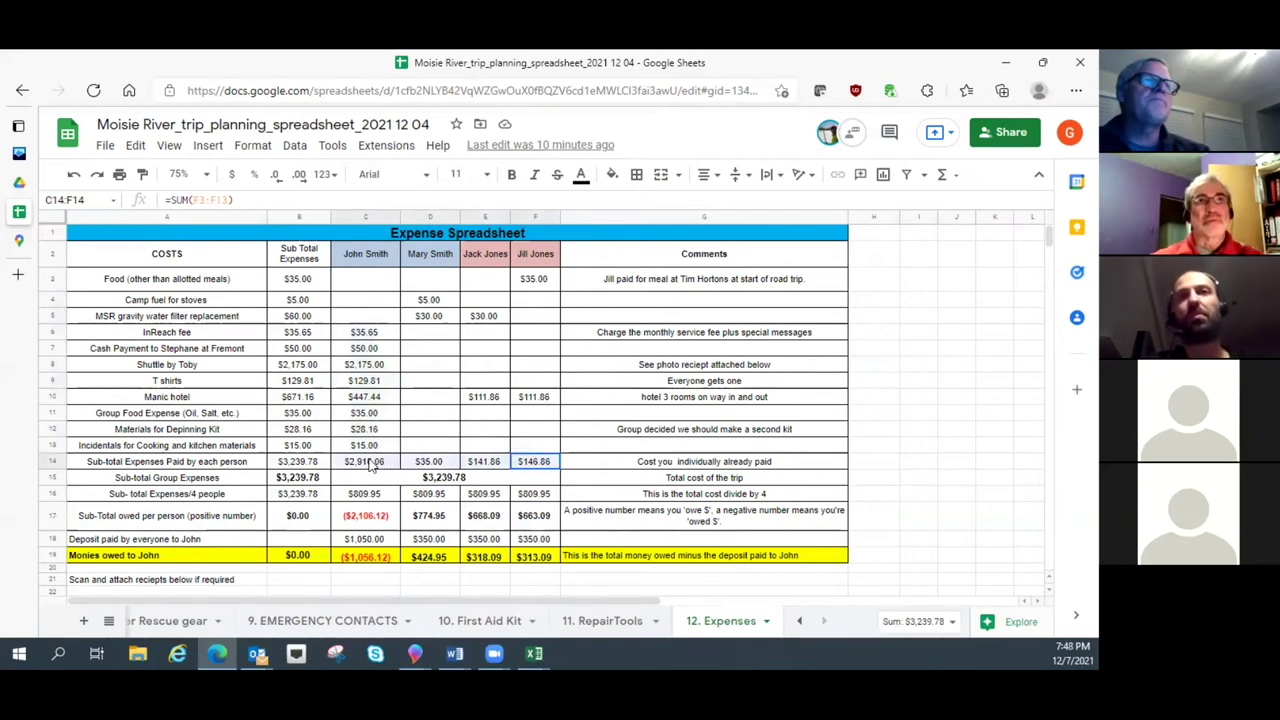
{"action": "left_click", "coordinate": [448, 484]}
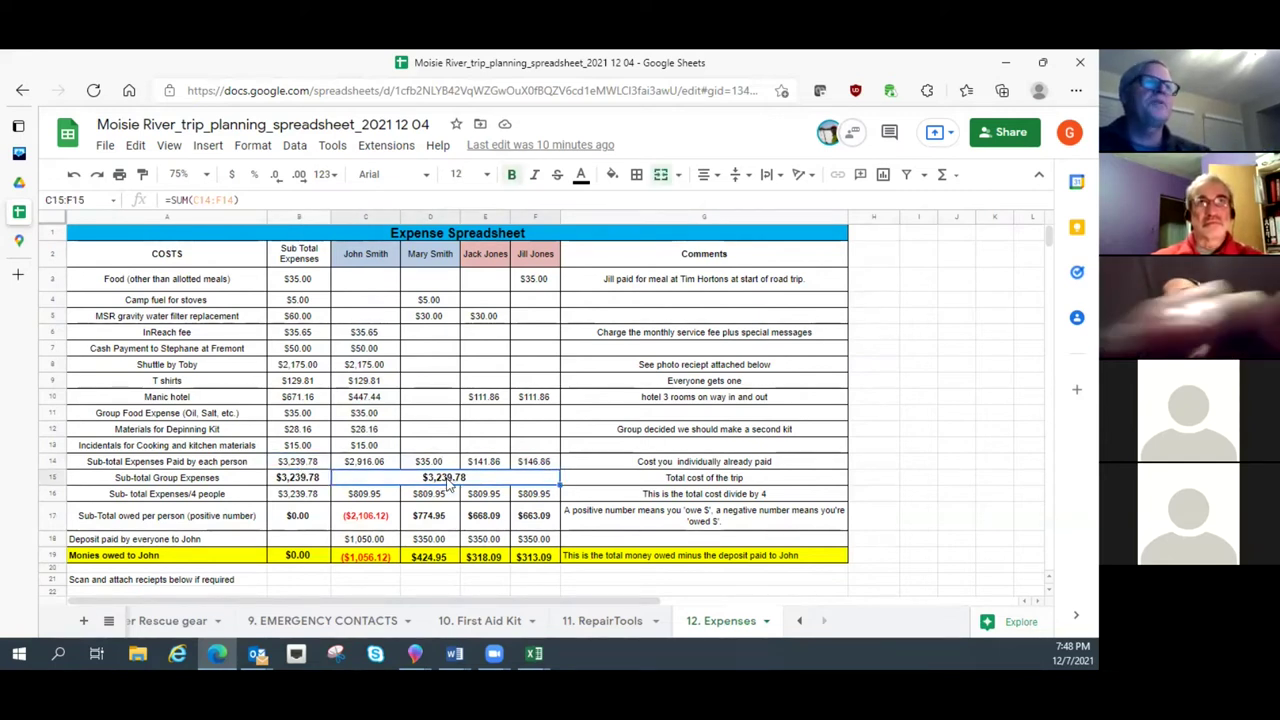
Step: Check the four-way split of the group expenses for each participant, from C16 through F16
{"action": "left_click", "coordinate": [376, 496]}
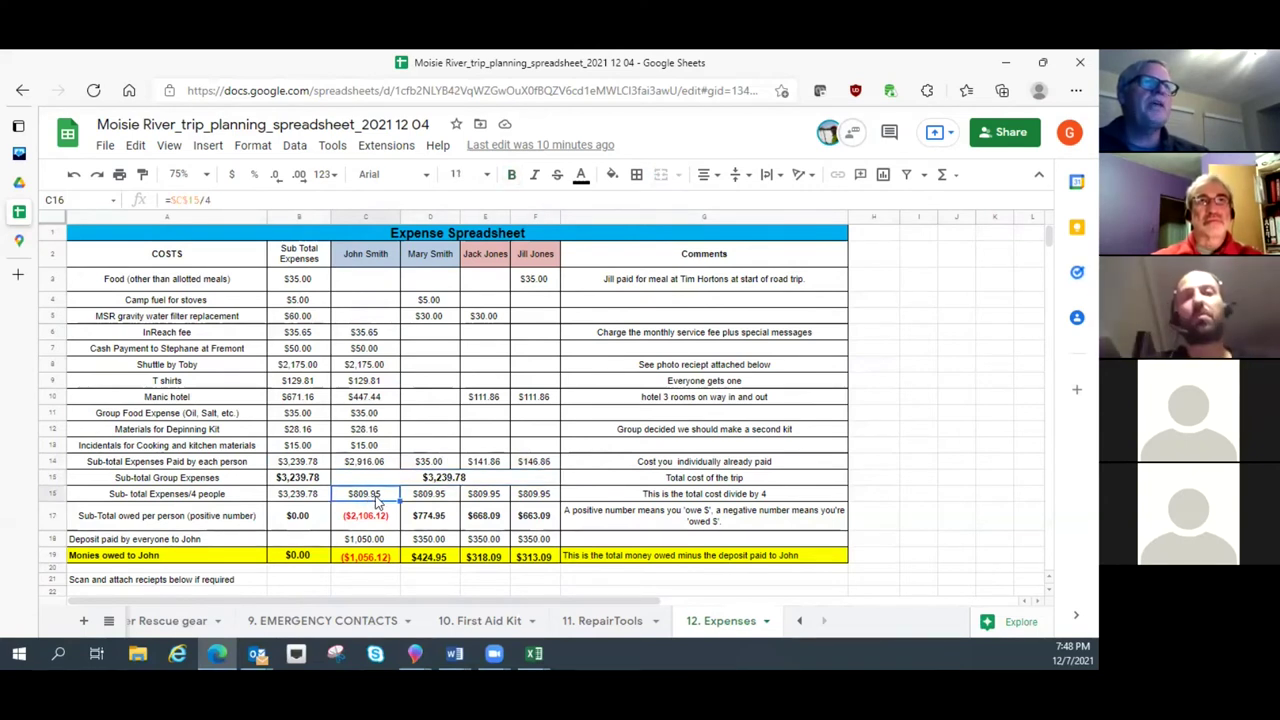
{"action": "left_click", "coordinate": [430, 500]}
{"action": "left_click", "coordinate": [482, 500]}
{"action": "left_click", "coordinate": [520, 502]}
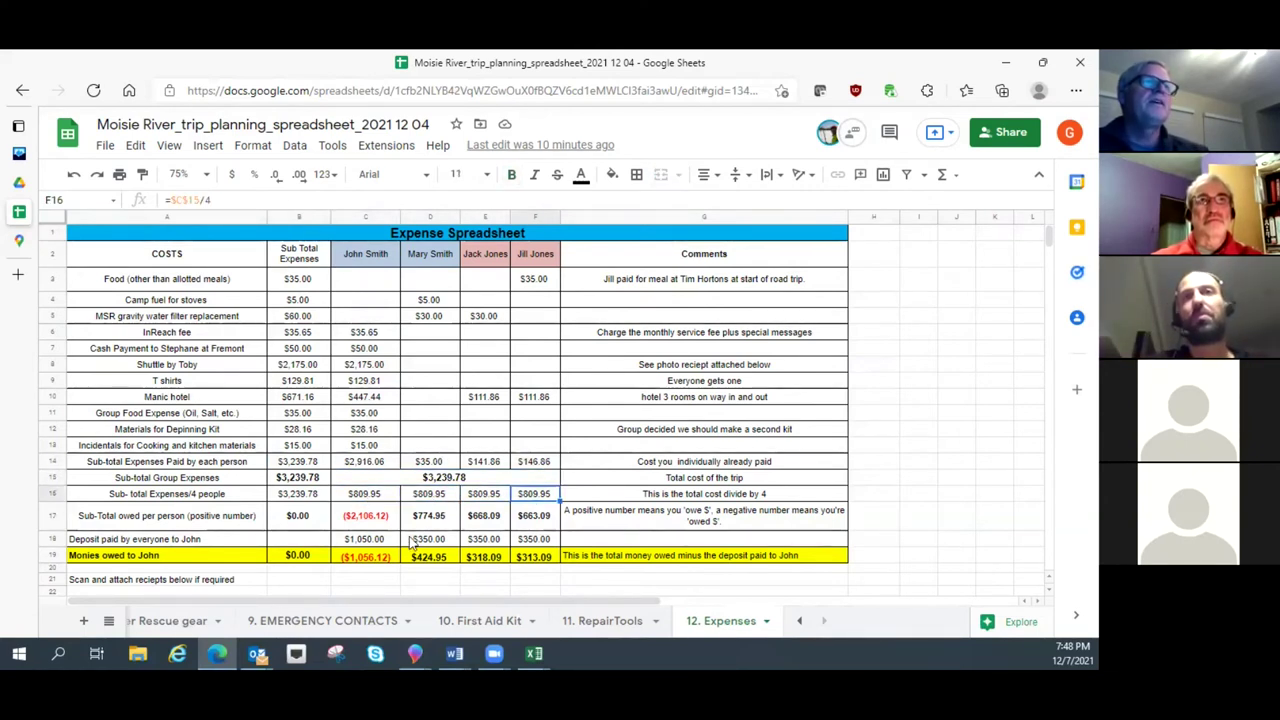
Step: Compare the first participant's paid subtotal in C14 with the share in C16, and check the owed formula in C17
{"action": "left_click", "coordinate": [381, 465]}
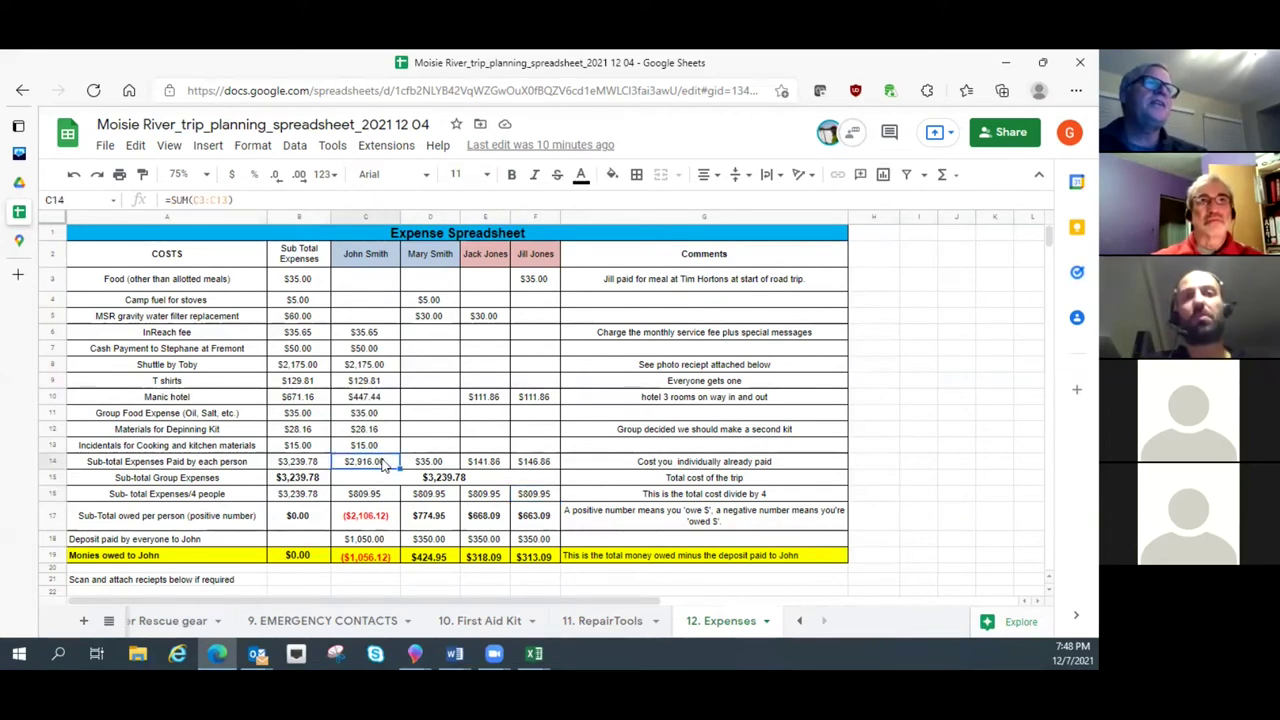
{"action": "left_click", "coordinate": [381, 497]}
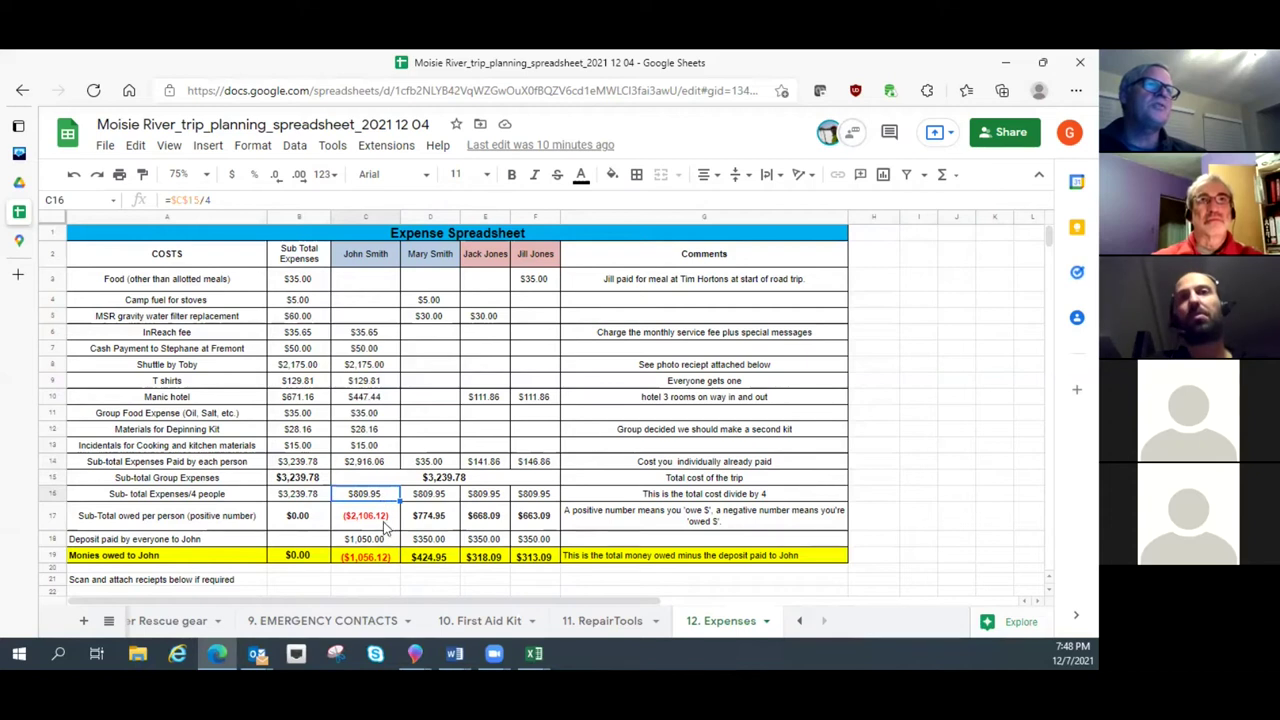
{"action": "left_click", "coordinate": [371, 520]}
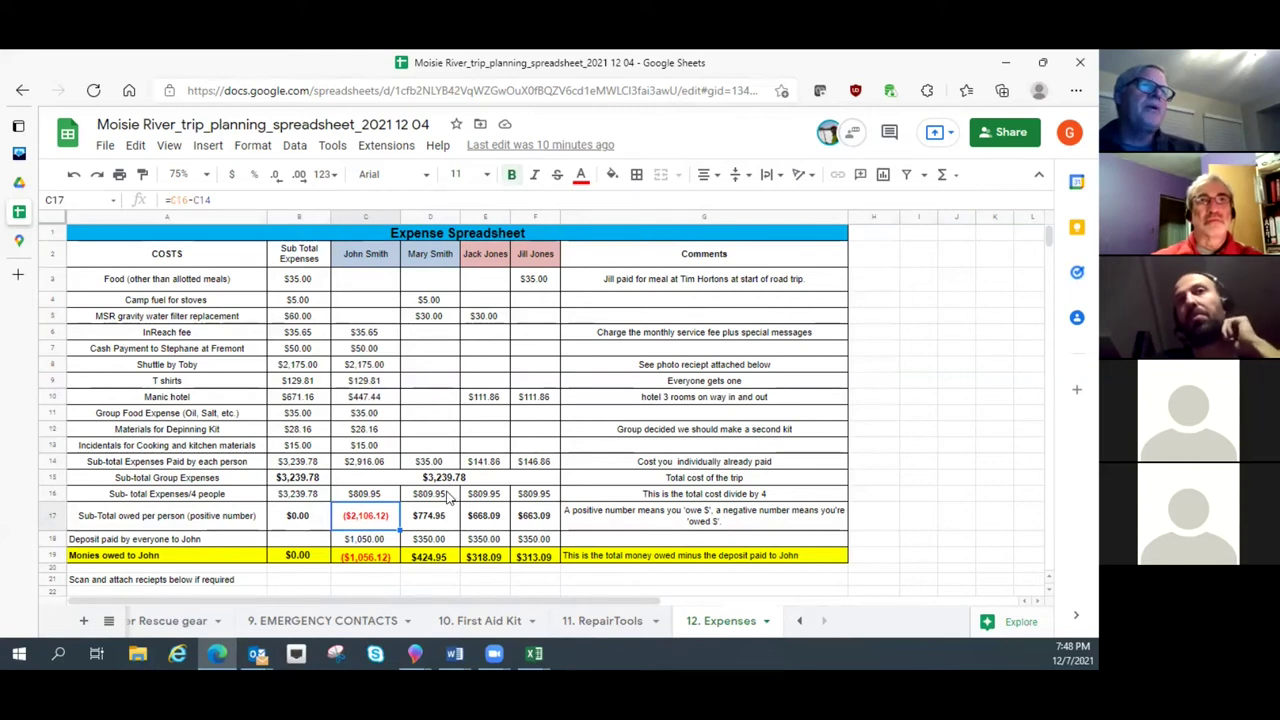
Step: Trace how the owed subtotals in D17 and E17 derive from the shares in row 16 and the paid amounts in row 14
{"action": "left_click", "coordinate": [441, 502]}
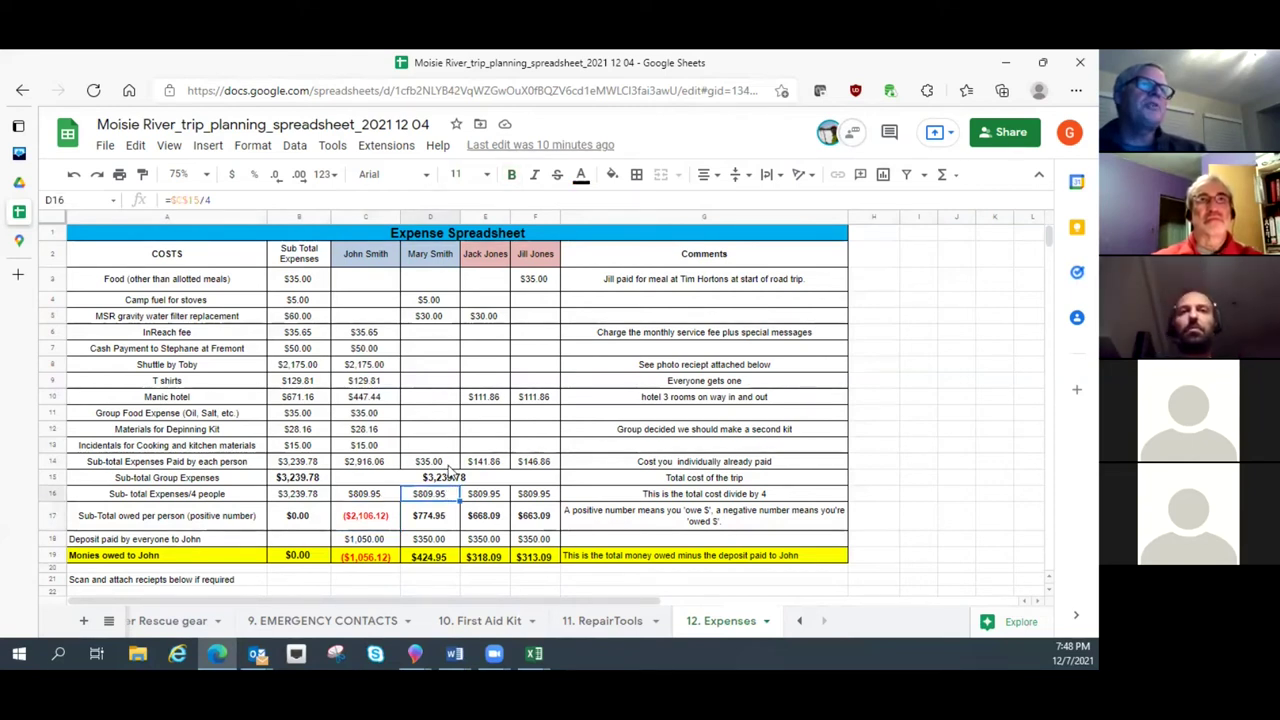
{"action": "left_click", "coordinate": [447, 463]}
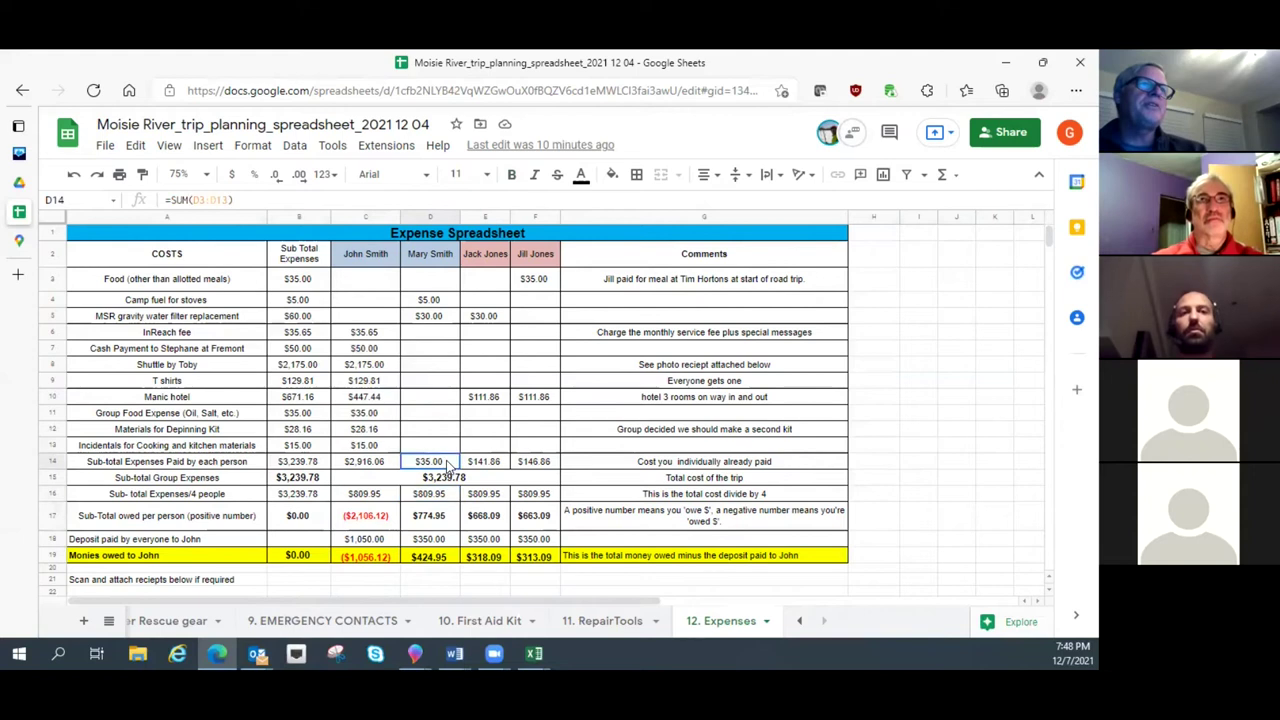
{"action": "left_click", "coordinate": [438, 520]}
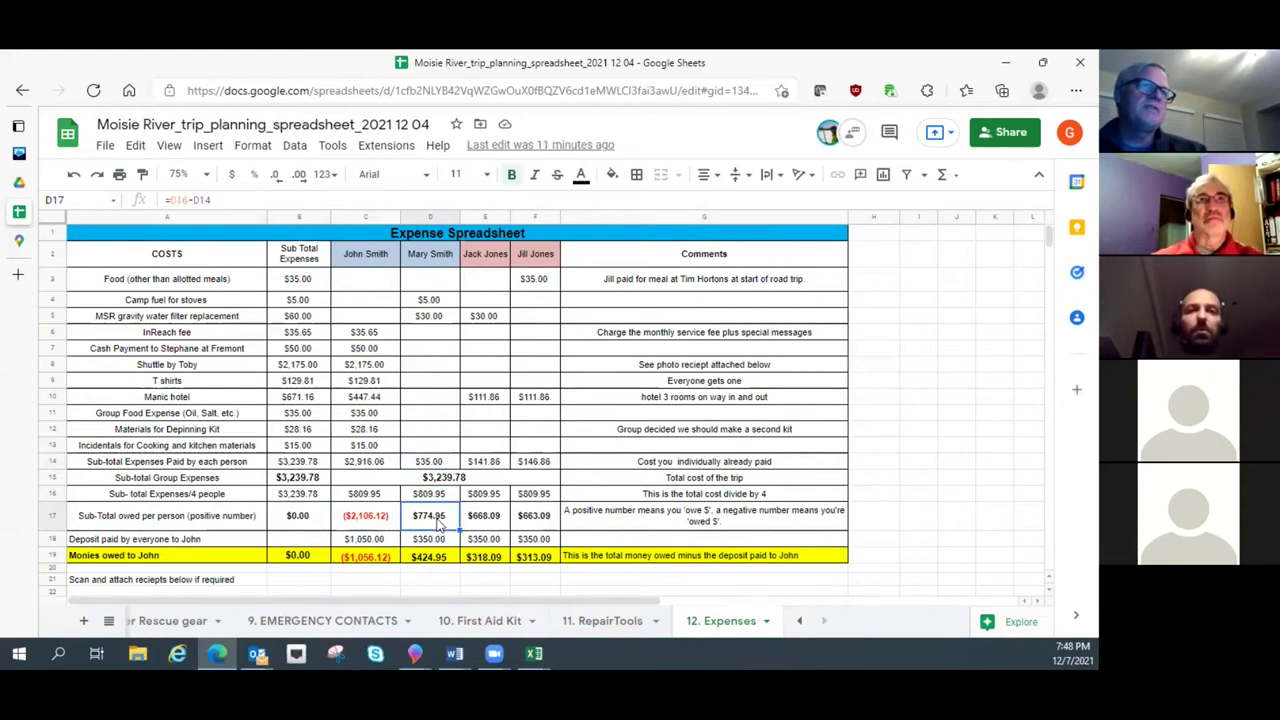
{"action": "left_click", "coordinate": [491, 495]}
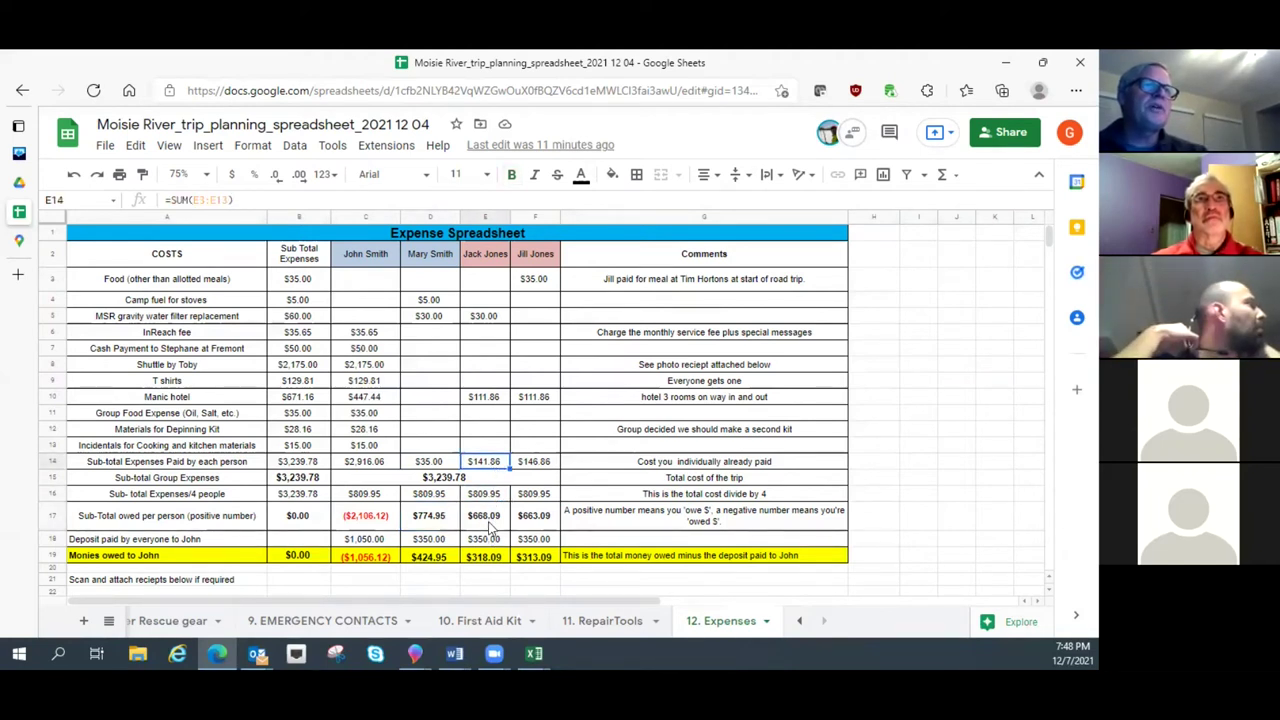
{"action": "left_click", "coordinate": [488, 520]}
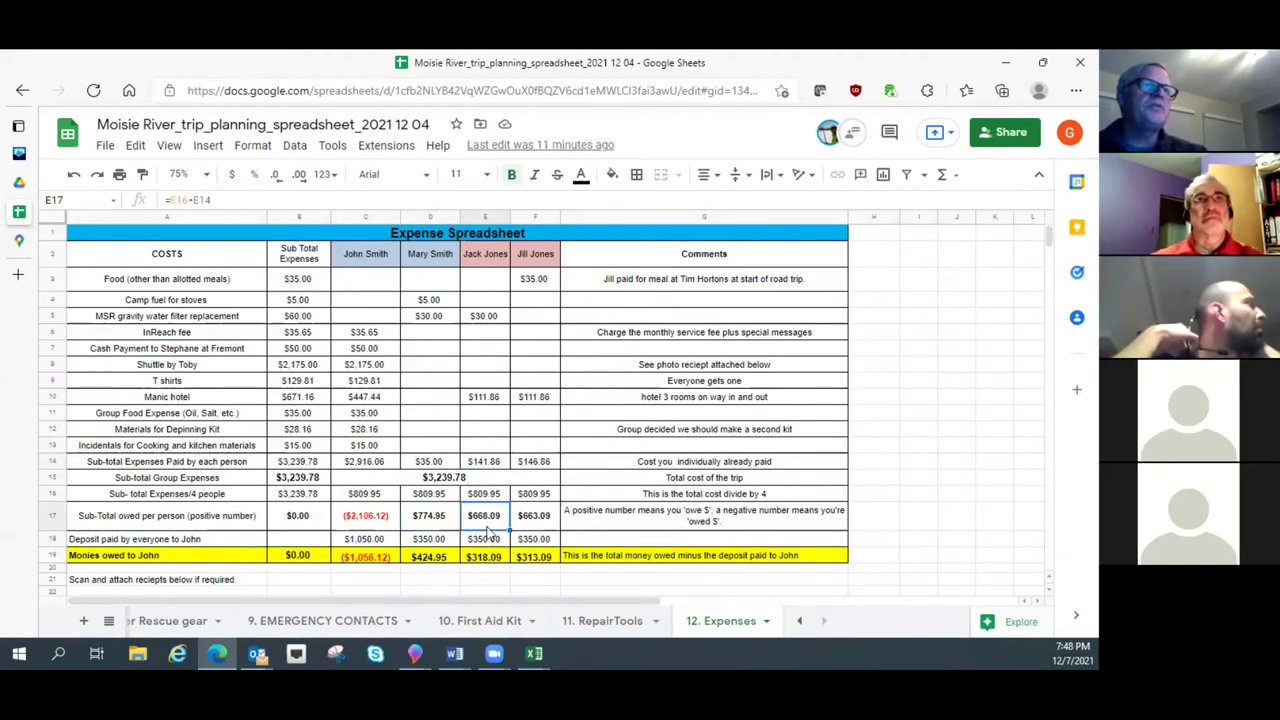
Step: Review the owed subtotals of the other three participants, from F17 back to D17
{"action": "left_click", "coordinate": [546, 522]}
{"action": "left_click", "coordinate": [488, 520]}
{"action": "left_click", "coordinate": [440, 520]}
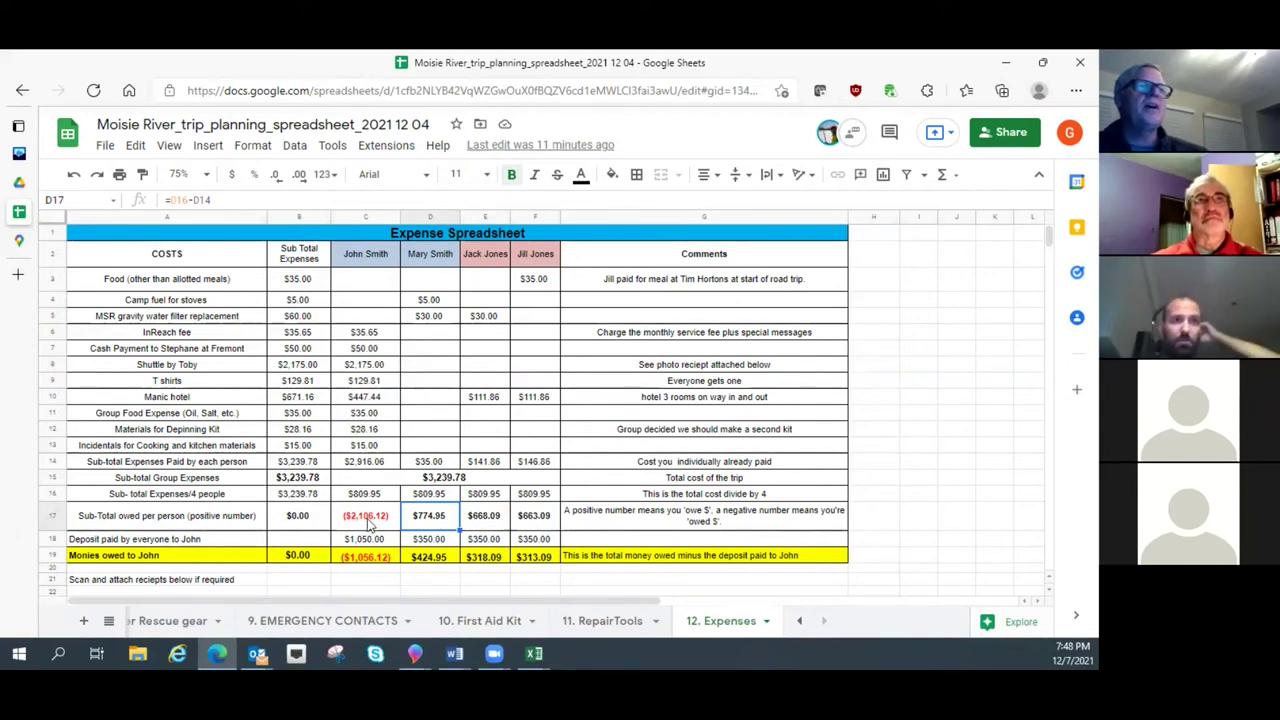
Step: Check the deposits paid in D18, E18 and F18, plus the formula that sums them in C18
{"action": "scroll", "coordinate": [378, 540], "scroll_direction": "down", "scroll_amount": 1}
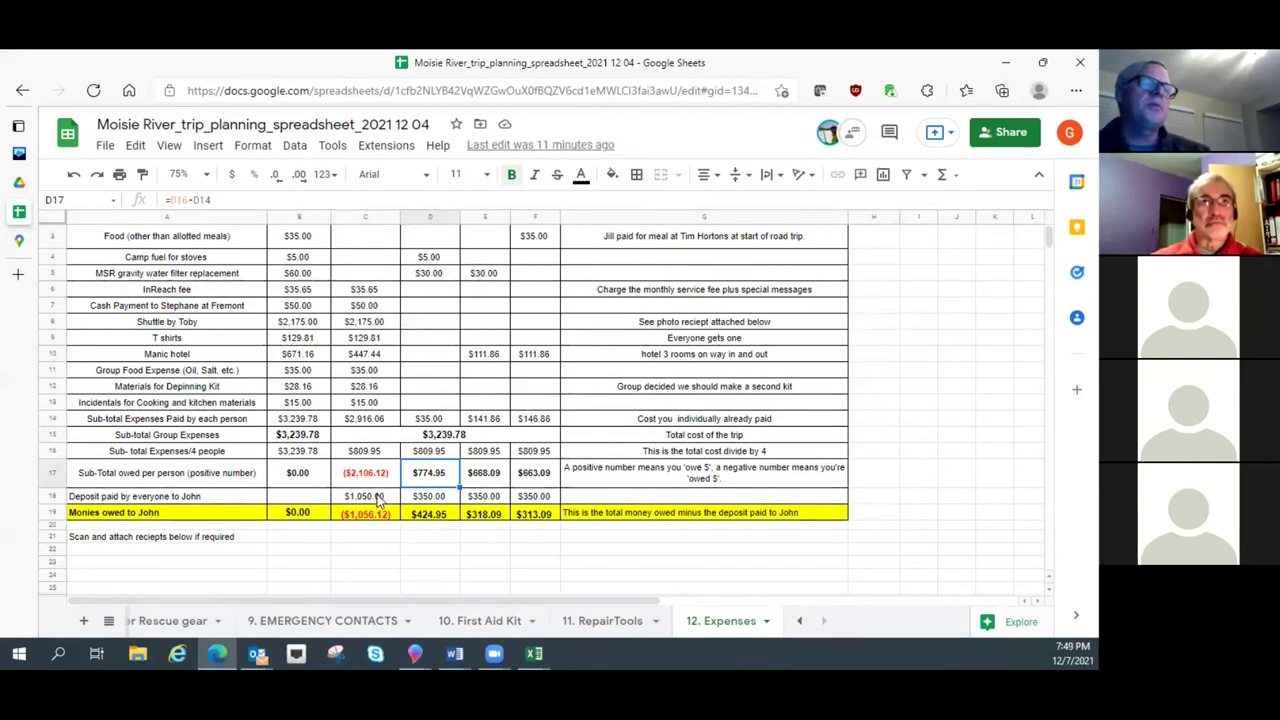
{"action": "left_click", "coordinate": [432, 503]}
{"action": "left_click", "coordinate": [474, 497]}
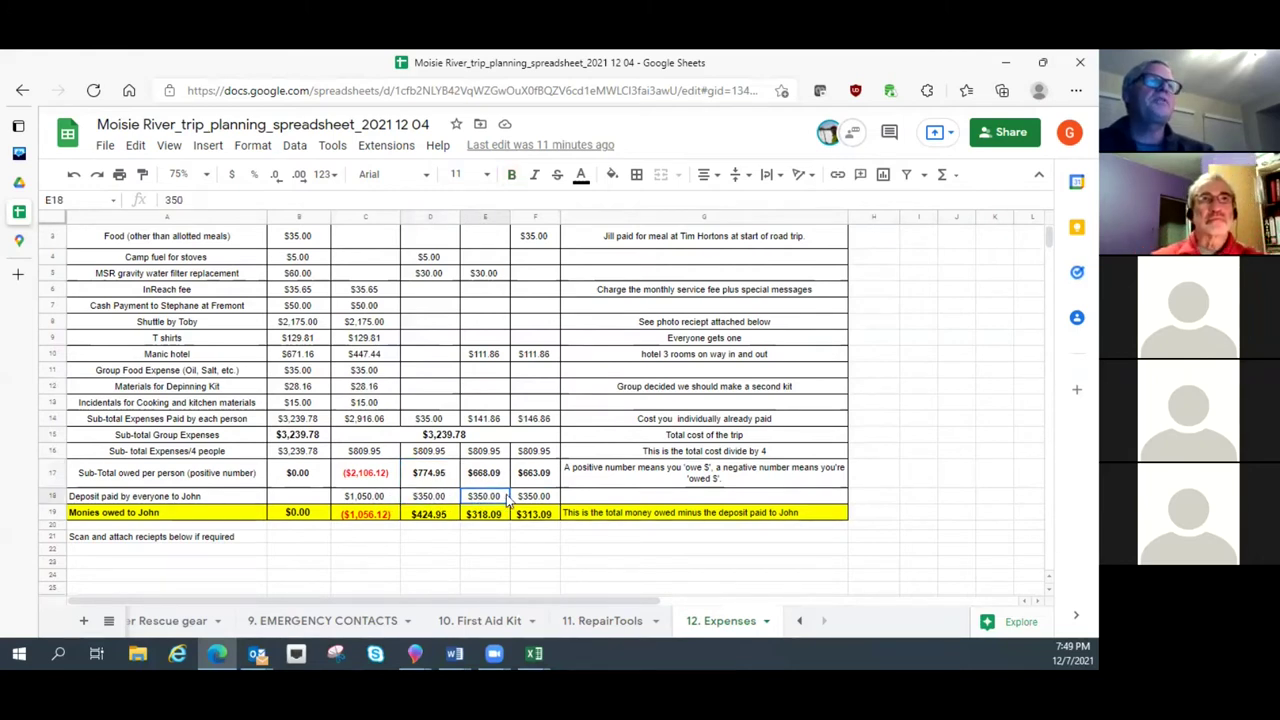
{"action": "left_click", "coordinate": [515, 498]}
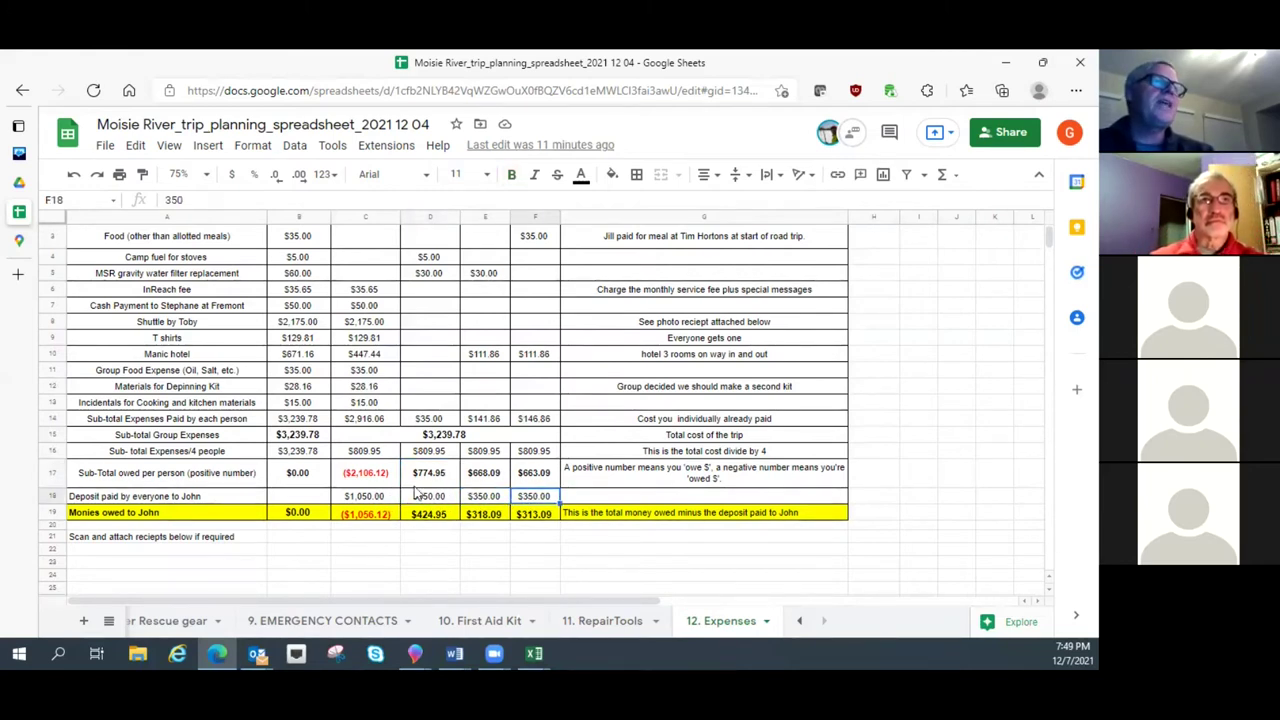
{"action": "left_click", "coordinate": [363, 500]}
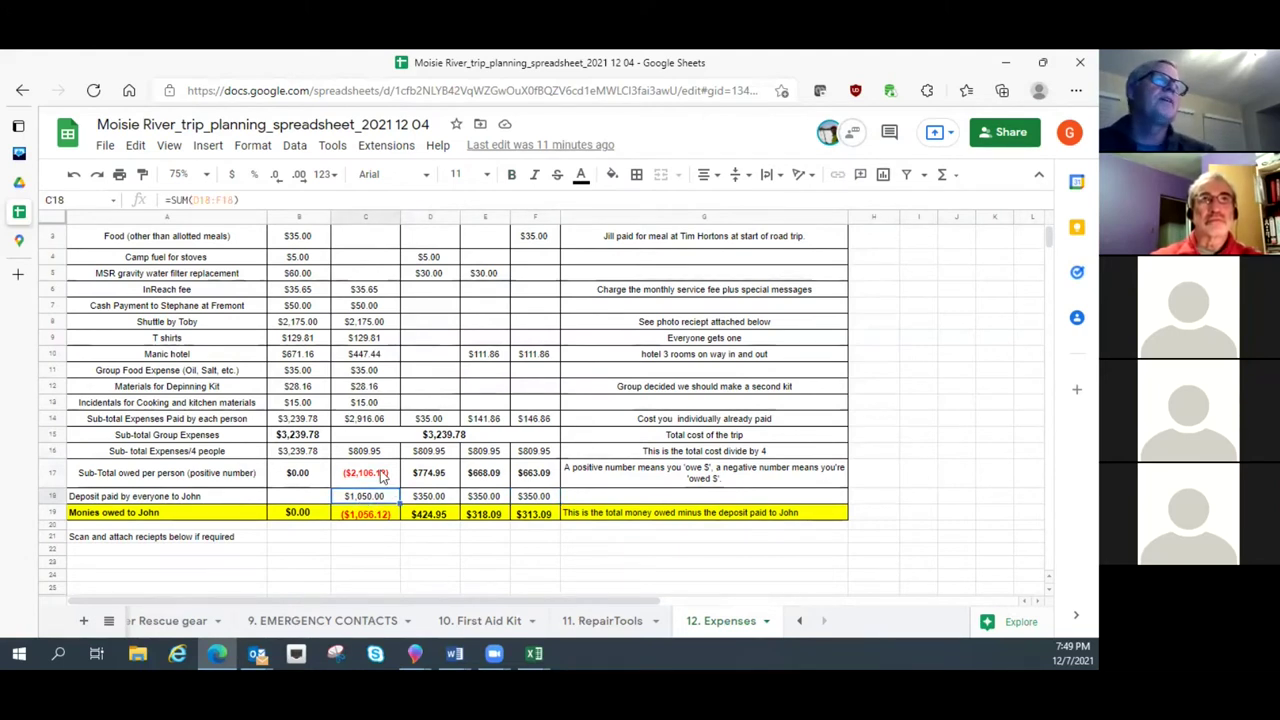
Step: Compare the owed subtotals in C17 and D17 with the deposit in D18, and check the final monies owed in F19, E19 and D19
{"action": "left_click", "coordinate": [378, 476]}
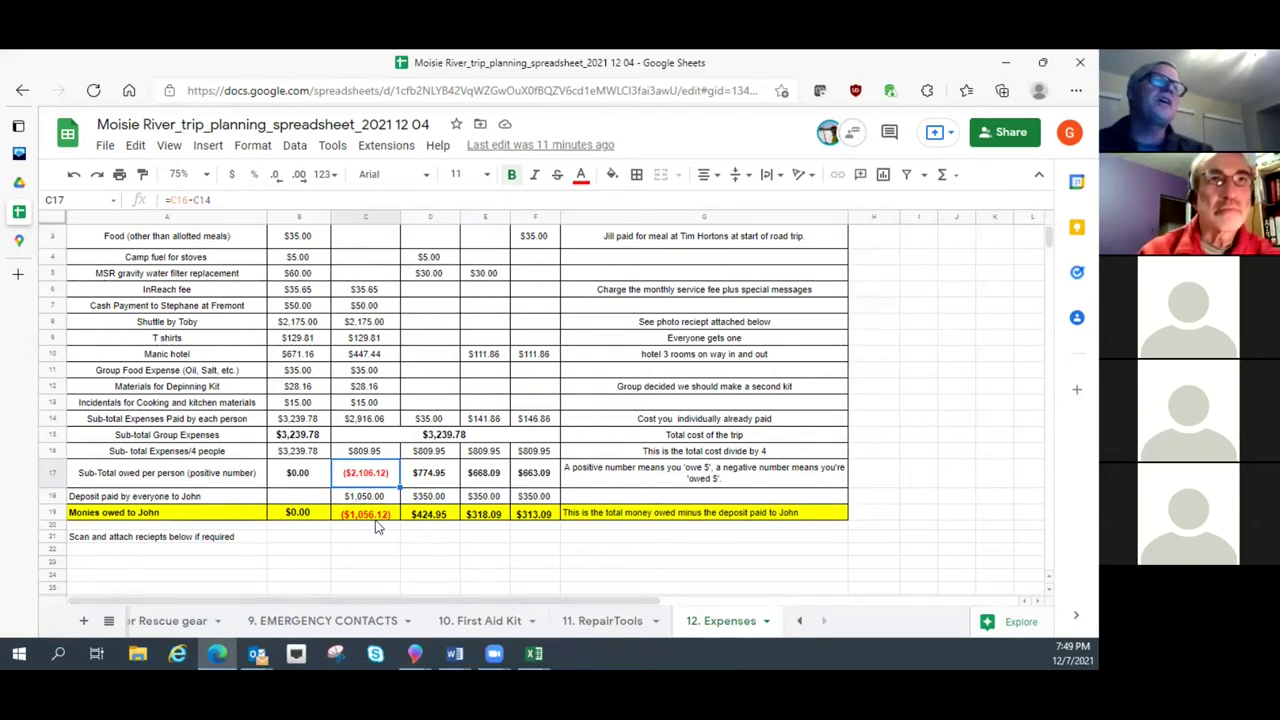
{"action": "left_click", "coordinate": [440, 482]}
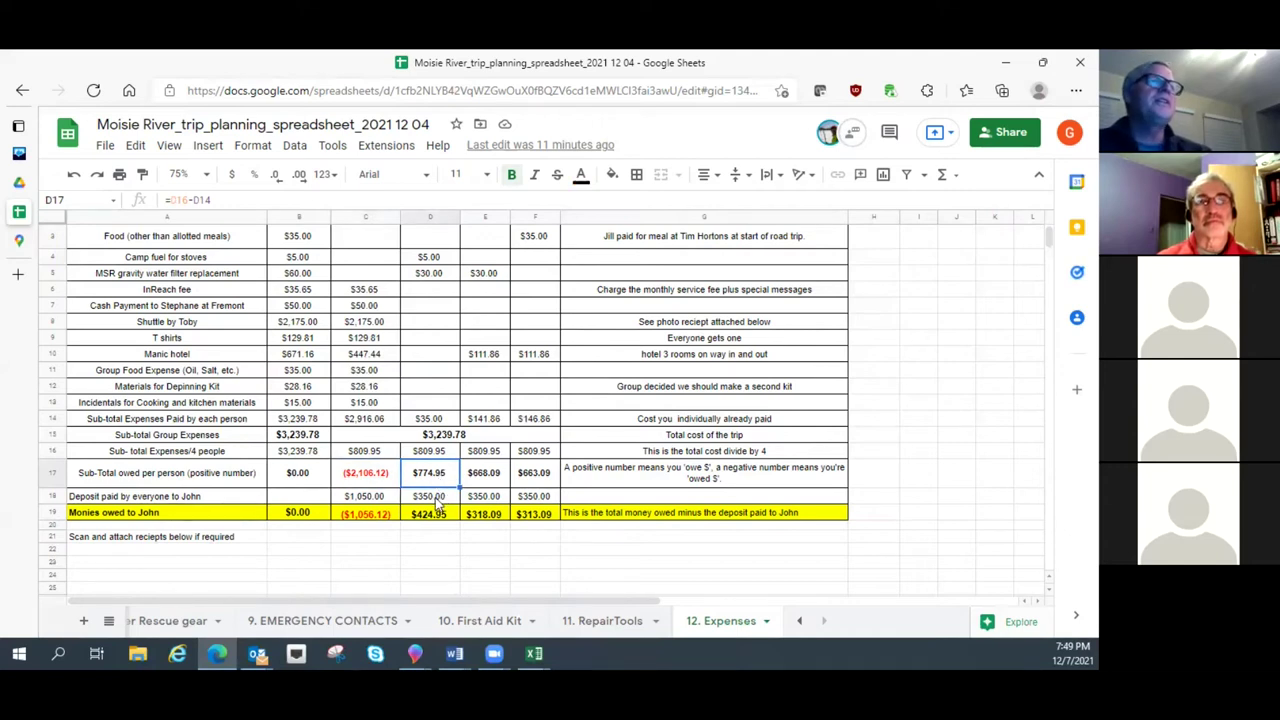
{"action": "left_click", "coordinate": [437, 504]}
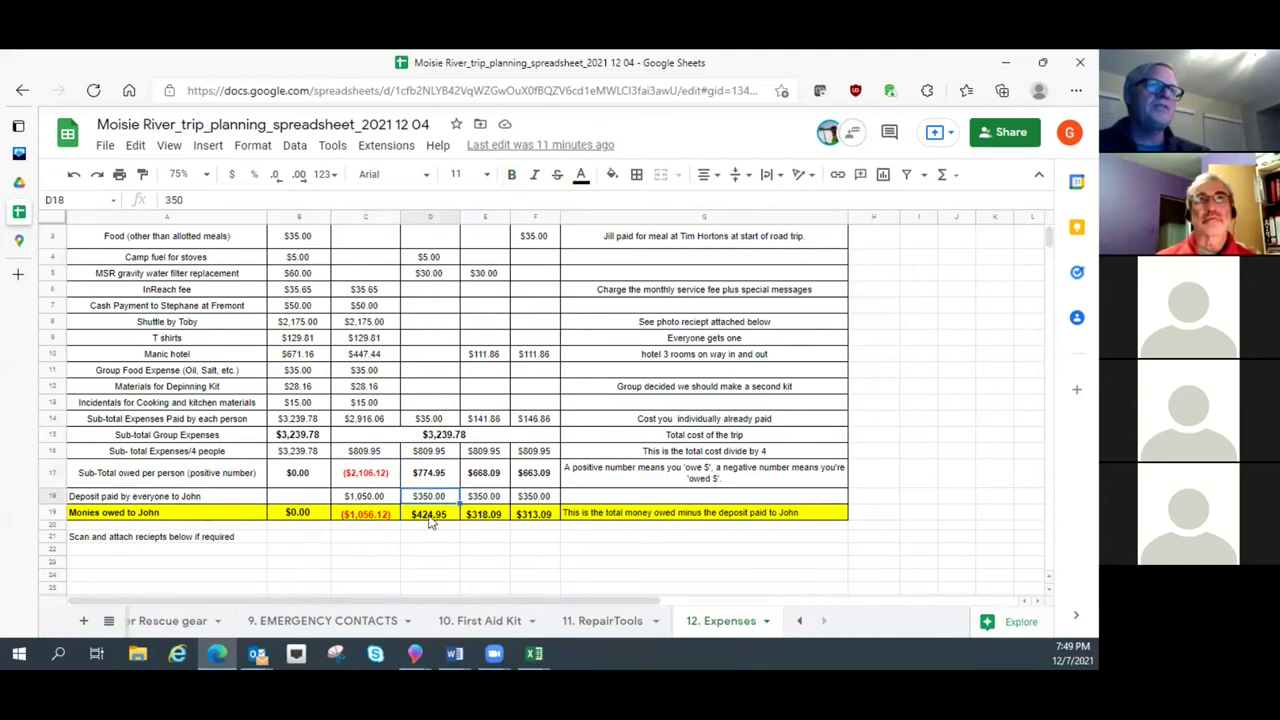
{"action": "left_click", "coordinate": [543, 516]}
{"action": "left_click", "coordinate": [492, 516]}
{"action": "left_click", "coordinate": [441, 518]}
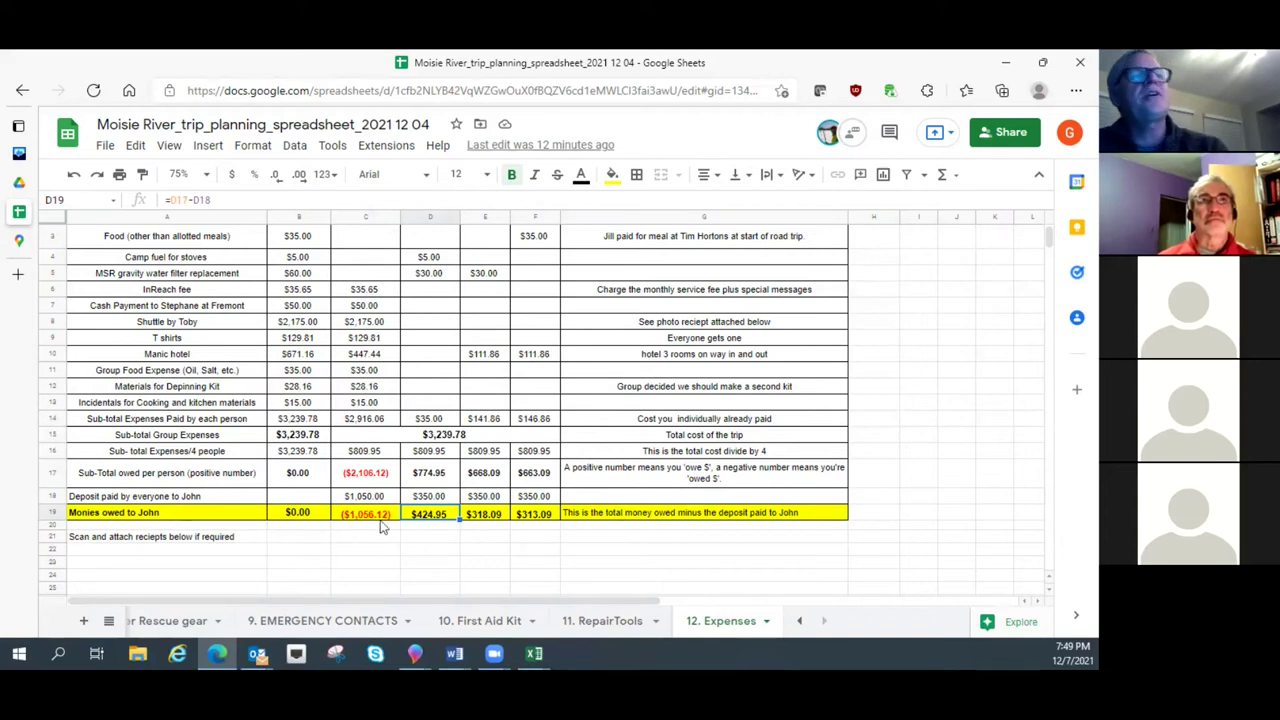
Step: Revisit the final balances in the yellow monies owed row, going from F19 through E19 to D19
{"action": "scroll", "coordinate": [507, 545], "scroll_direction": "up", "scroll_amount": 1}
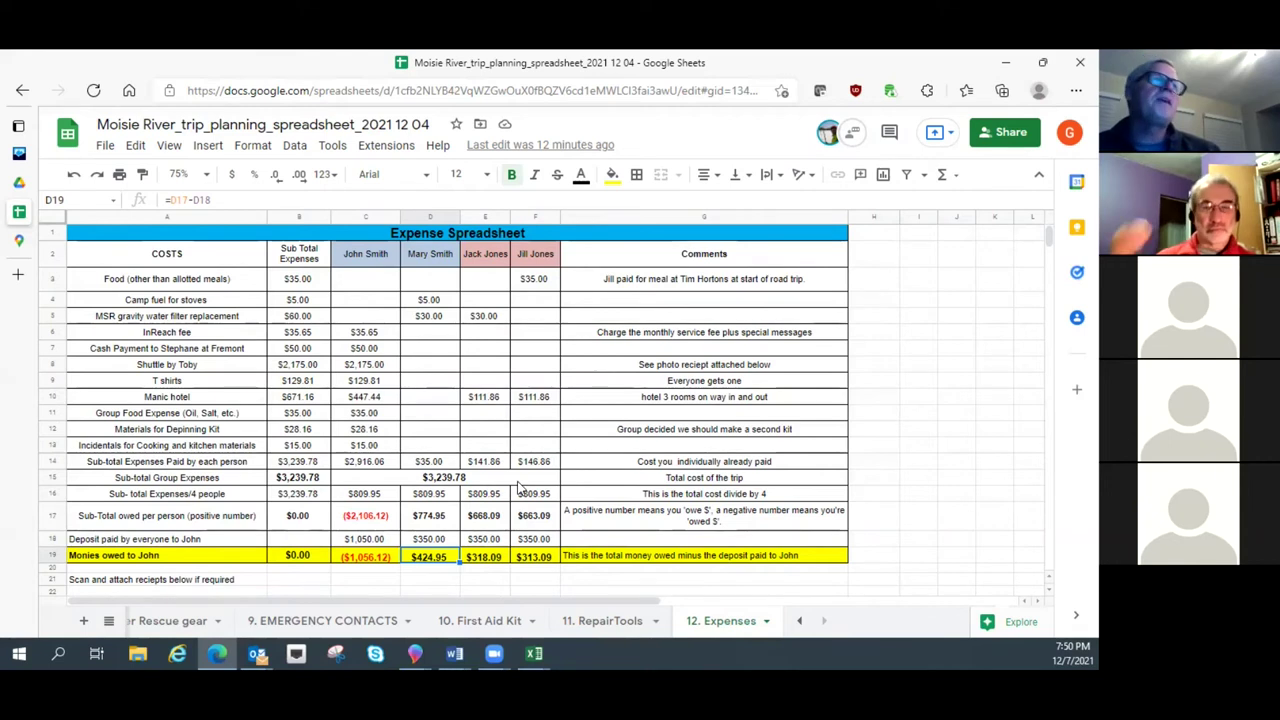
{"action": "left_click", "coordinate": [541, 563]}
{"action": "left_click", "coordinate": [485, 560]}
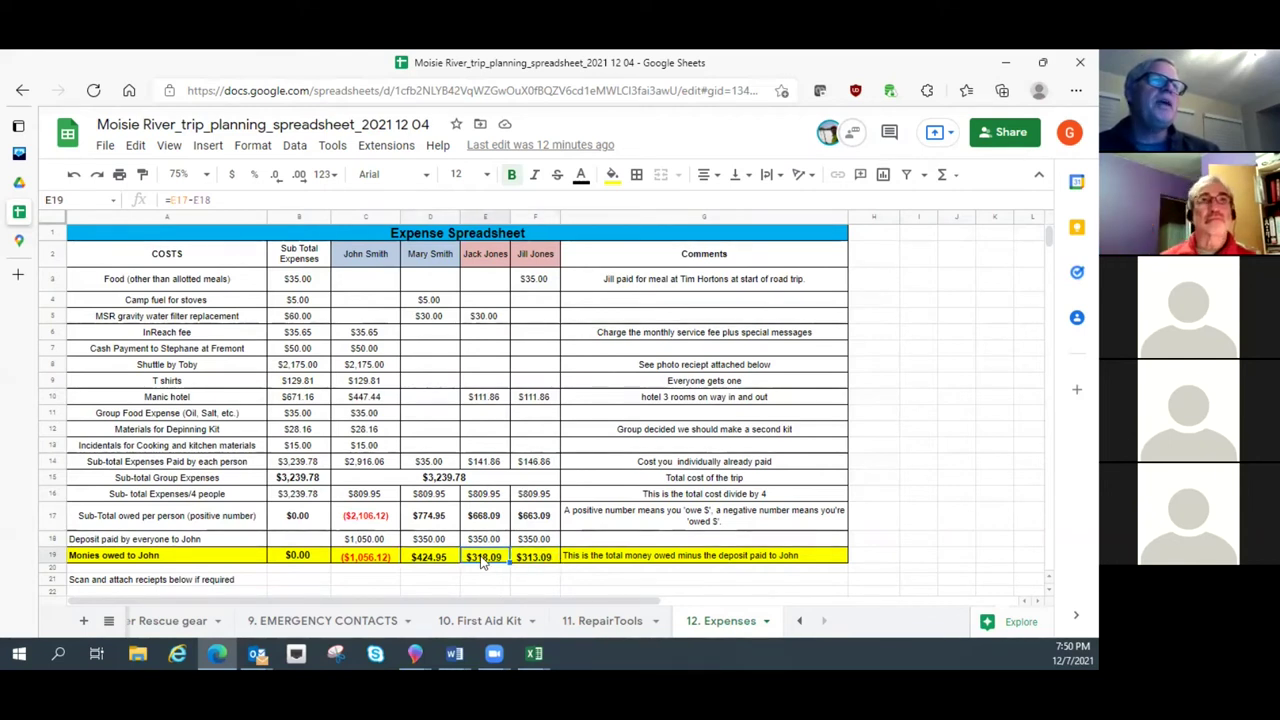
{"action": "left_click", "coordinate": [430, 563]}
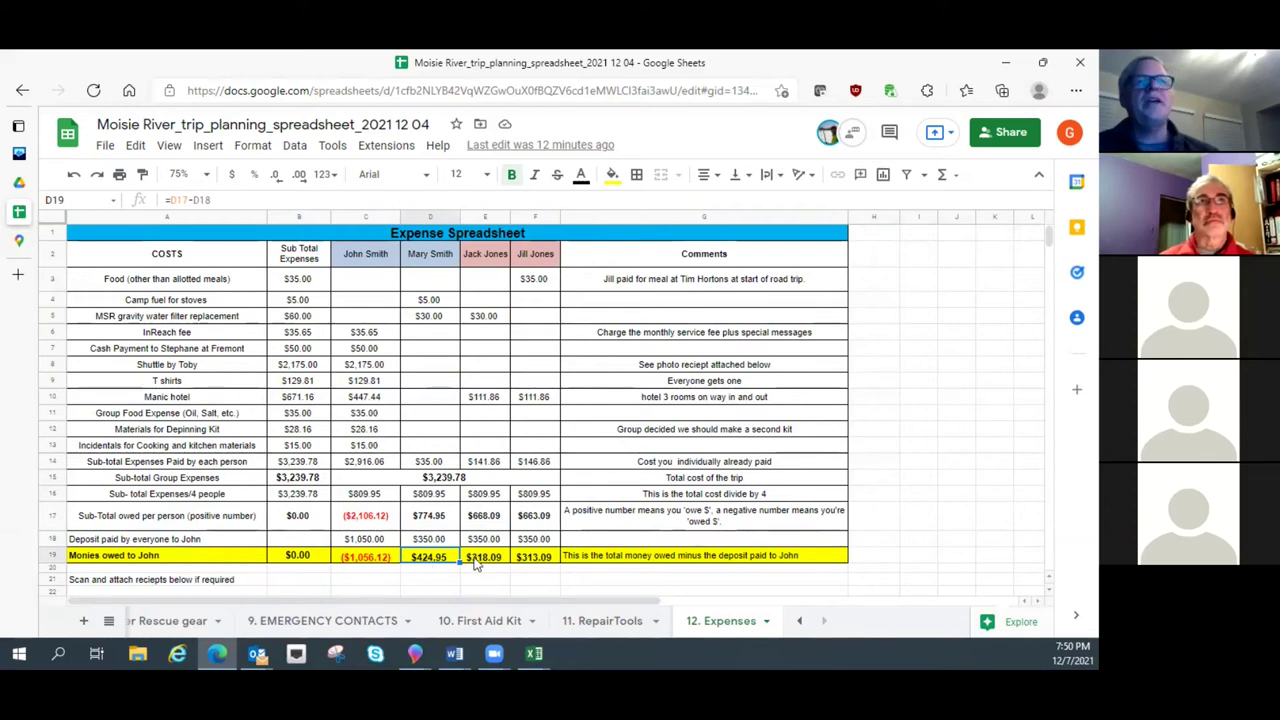
{"action": "scroll", "coordinate": [470, 564], "scroll_direction": "down", "scroll_amount": 1}
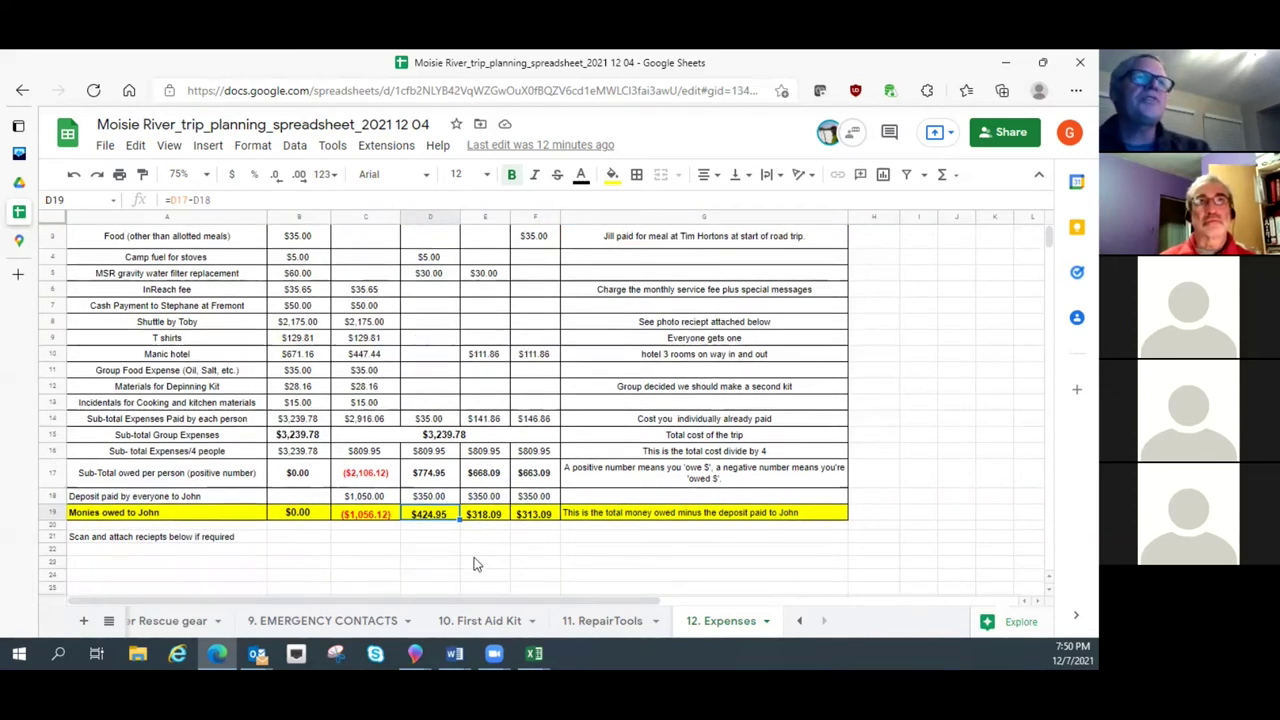